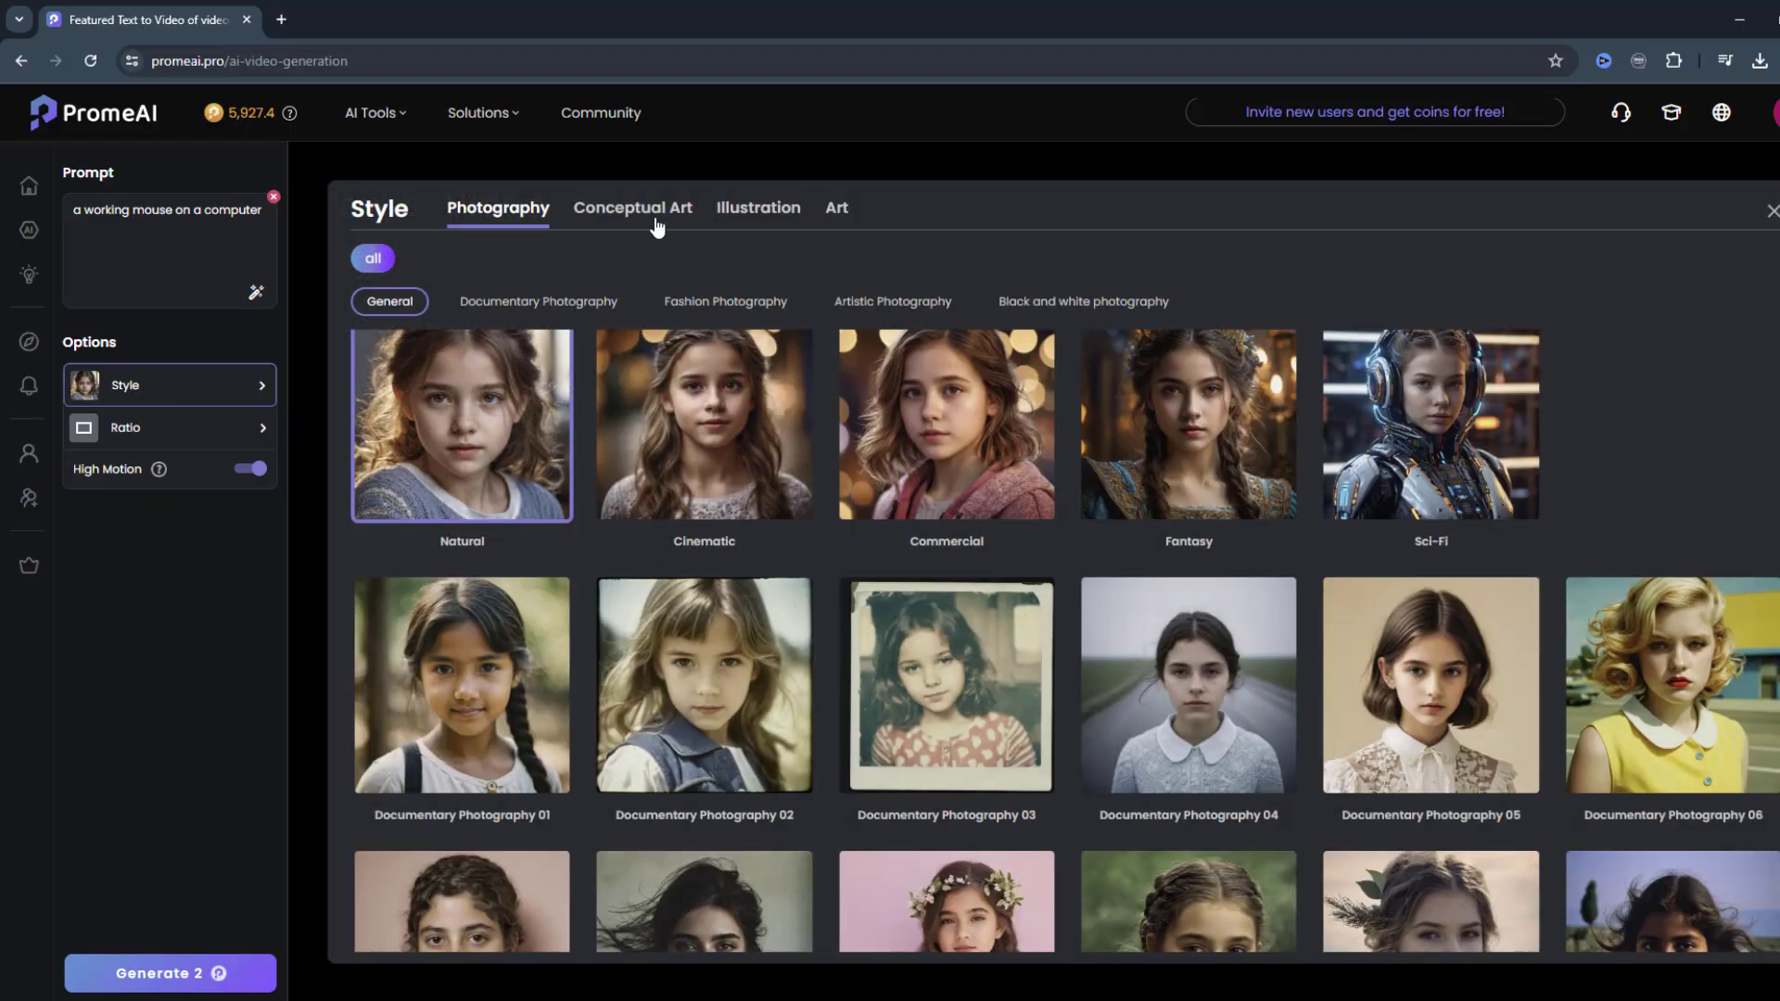
{"action": "left_click", "coordinate": [656, 223]}
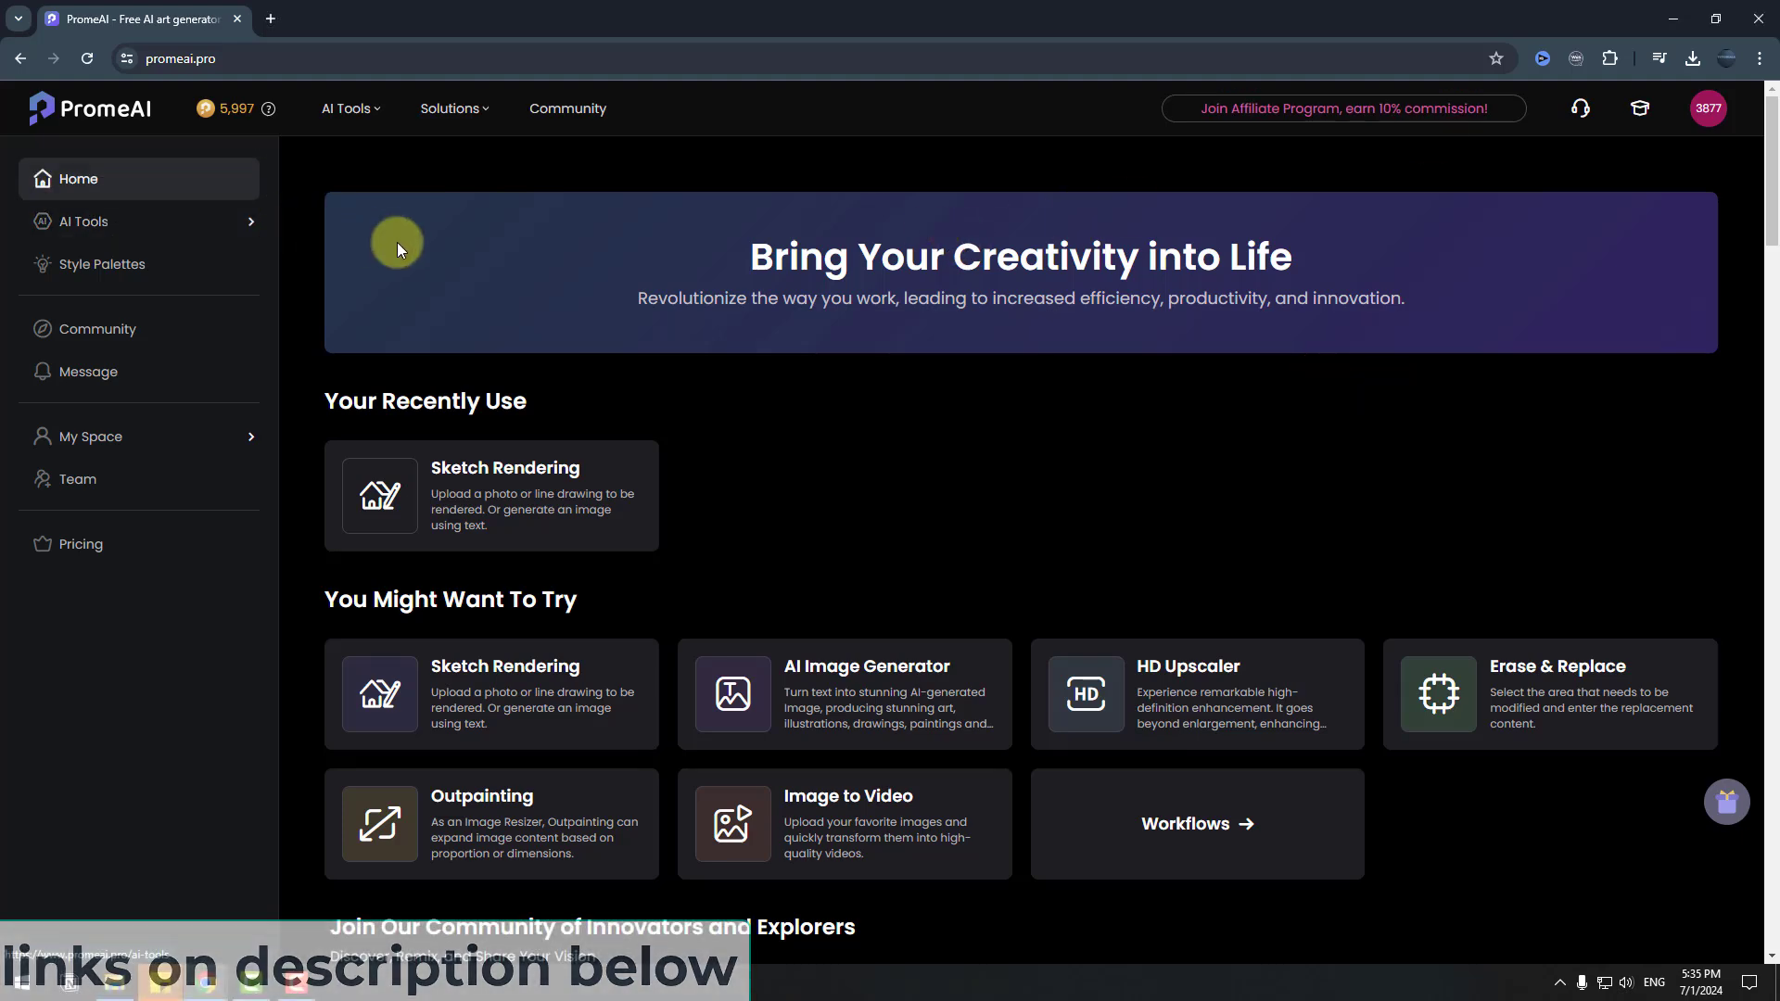
{"action": "left_click_drag", "start_coordinate": [1772, 187], "coordinate": [1768, 362]}
{"action": "key", "text": "Home"}
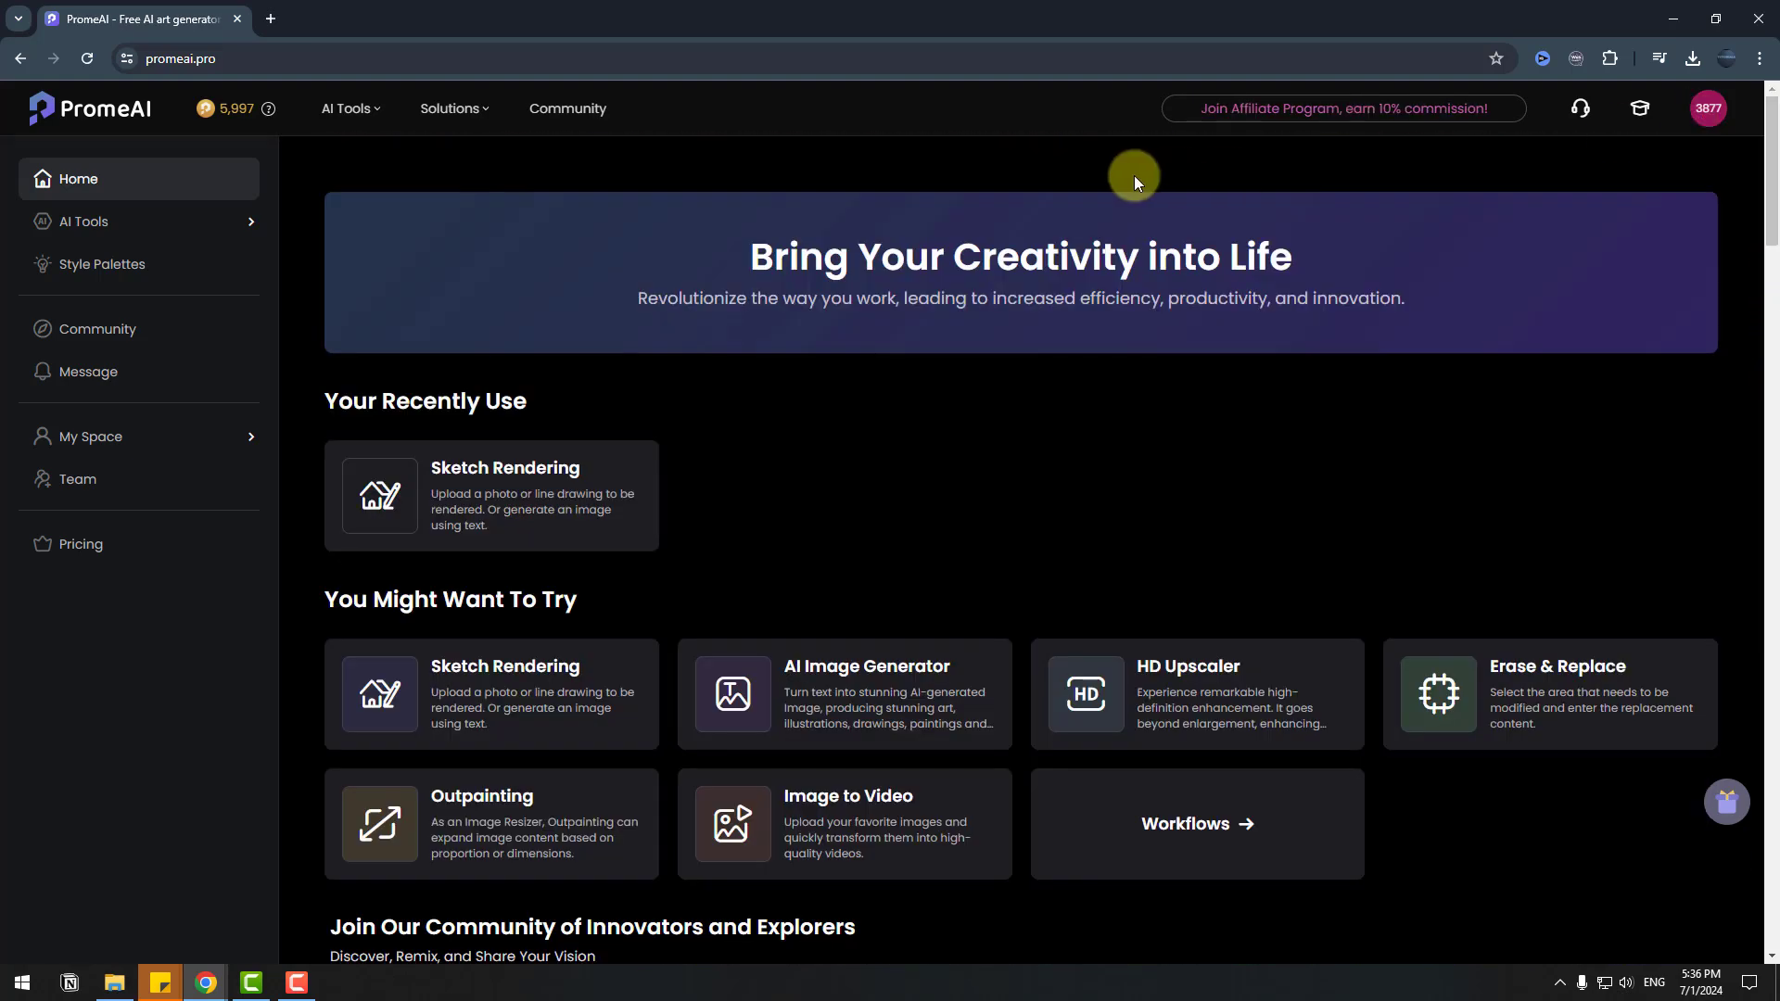
- Open the Sketch Rendering tool from the AI tools collection and show its Generation & History view
{"action": "left_click", "coordinate": [141, 232]}
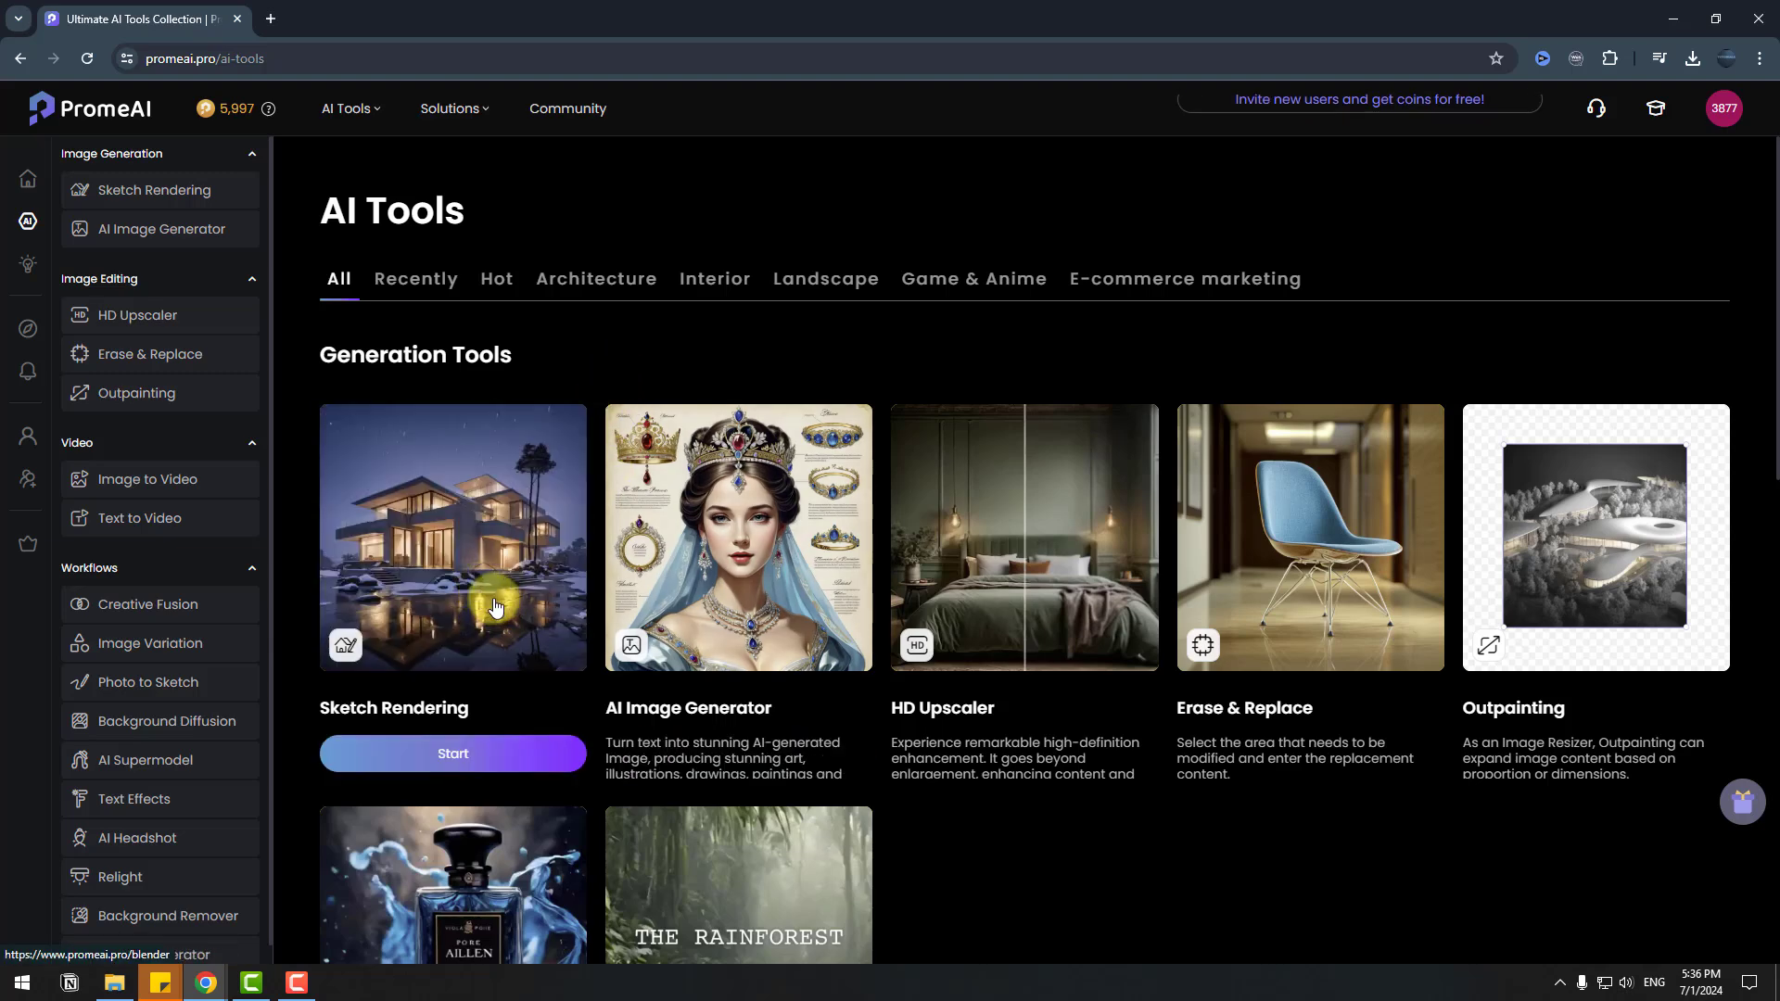
{"action": "left_click", "coordinate": [462, 766]}
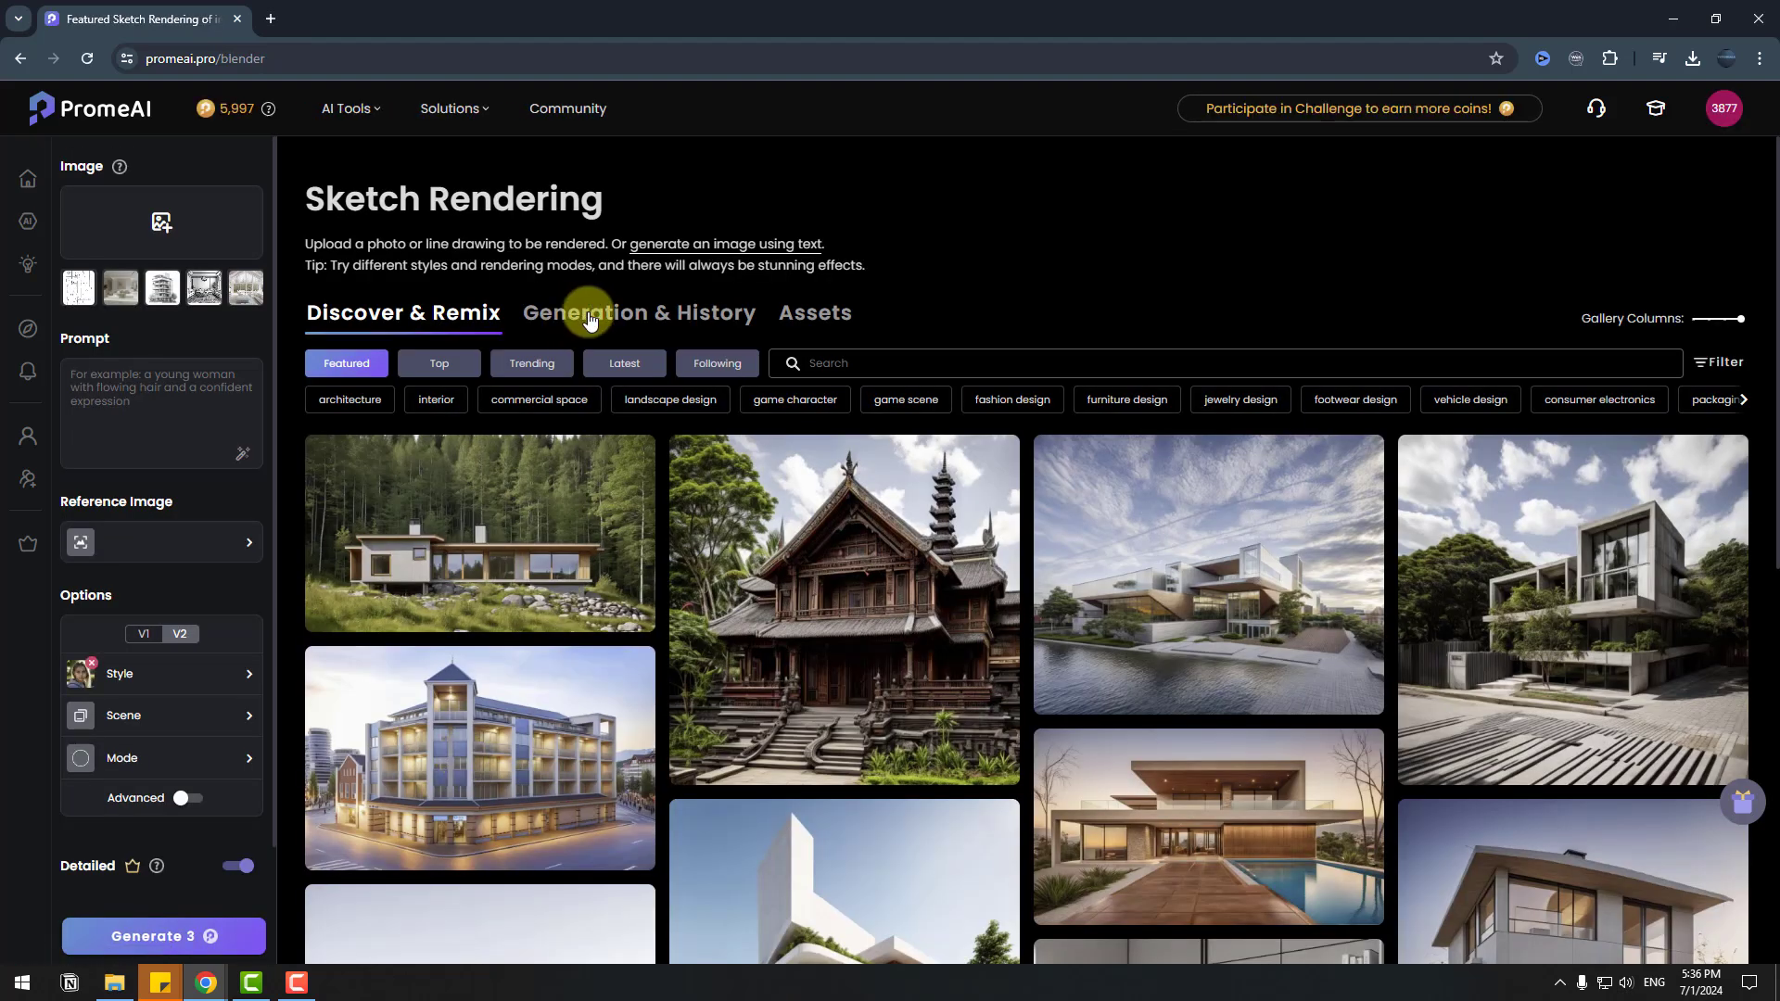
{"action": "left_click", "coordinate": [621, 327]}
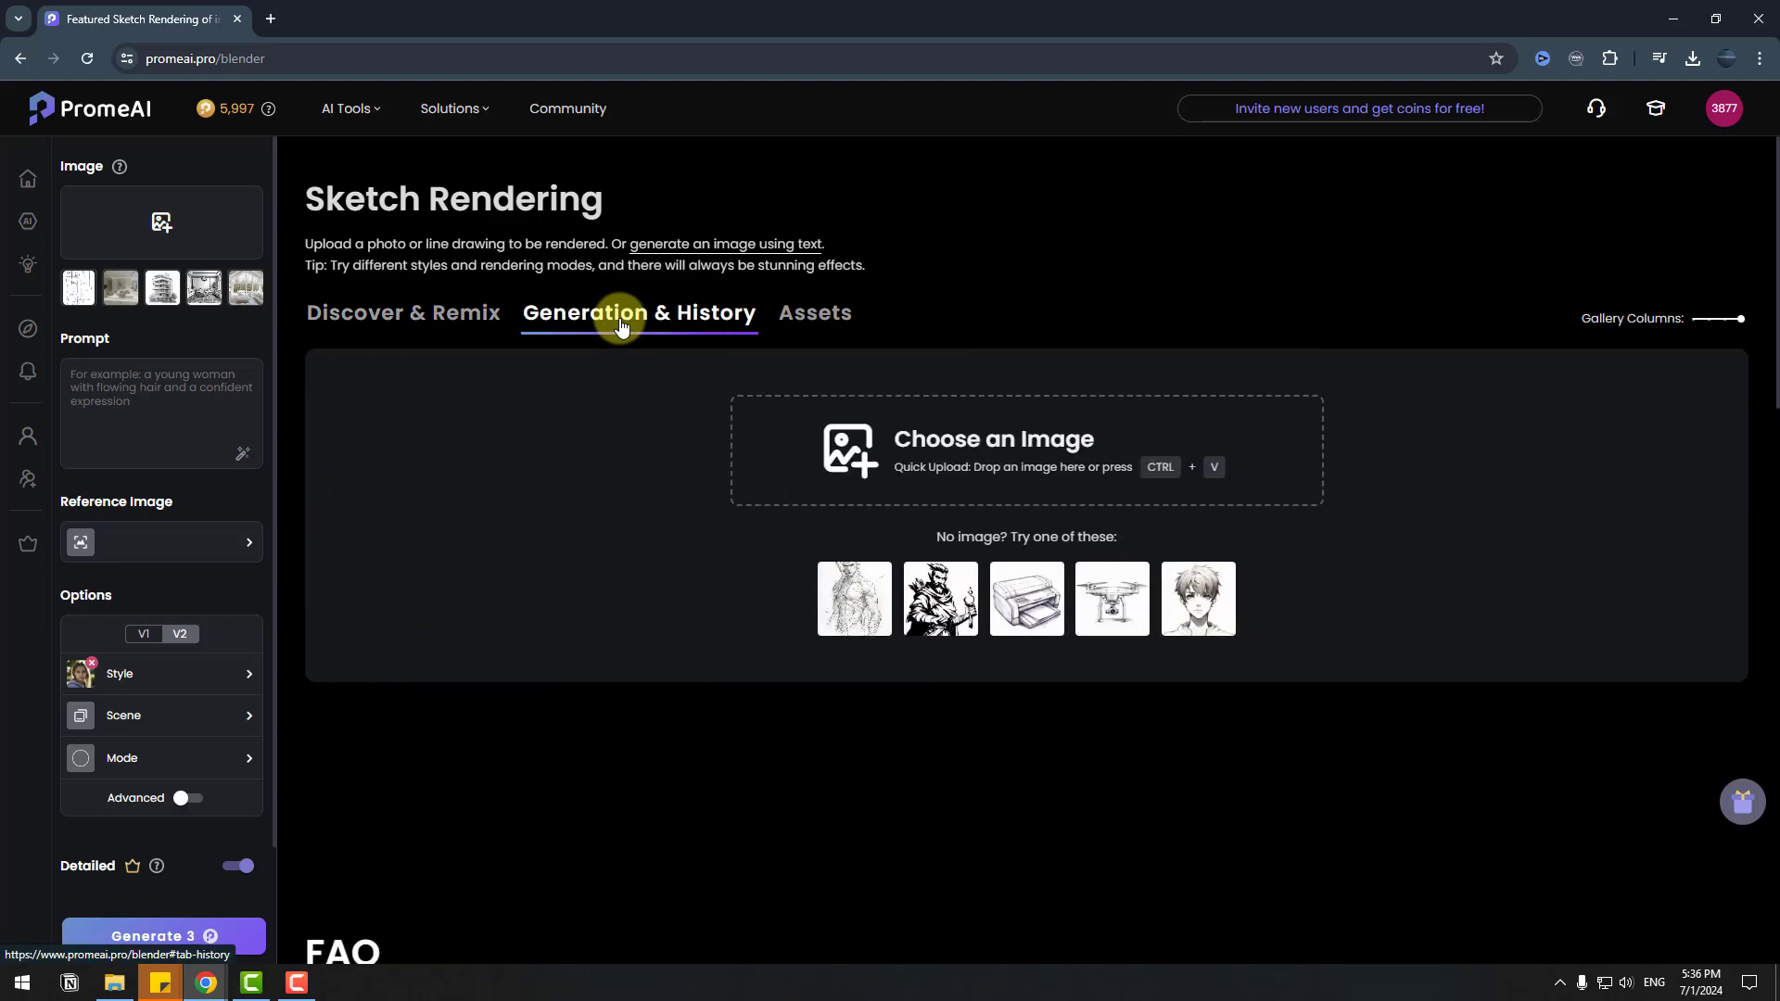
- Upload the exterior sketch from the PromeAI folder as the image to render
{"action": "left_click", "coordinate": [1025, 443]}
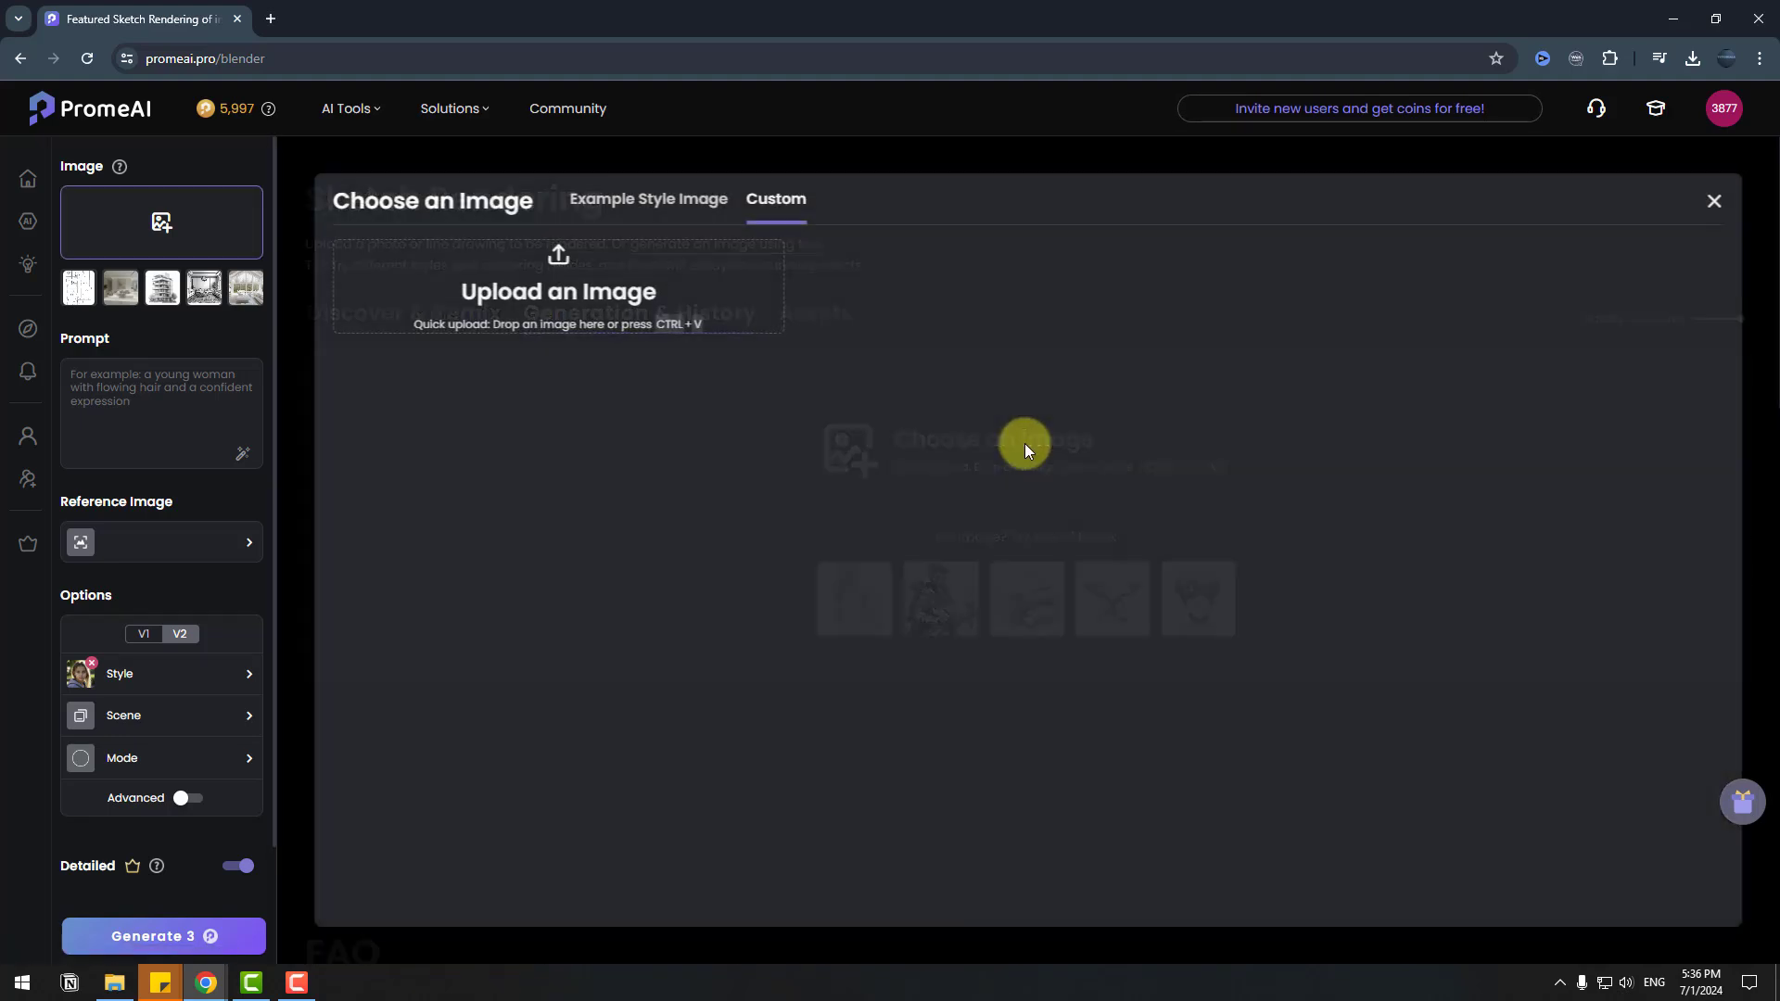
{"action": "left_click", "coordinate": [568, 270]}
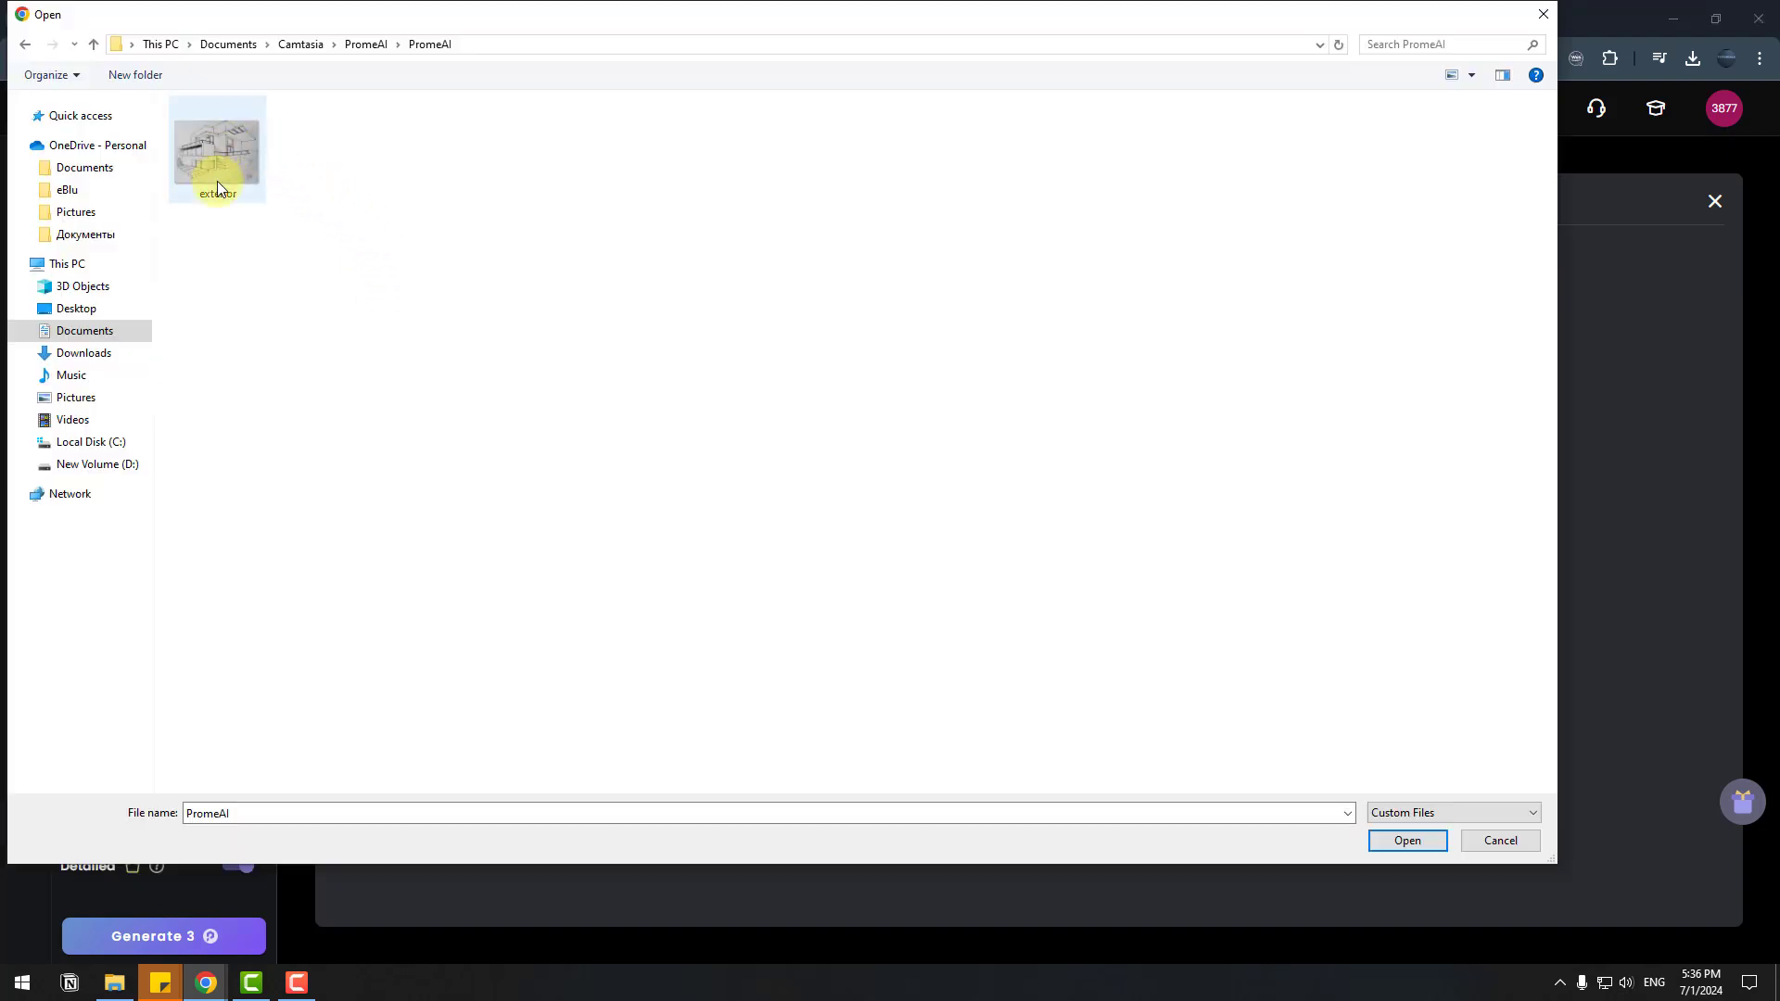
{"action": "left_click", "coordinate": [216, 151]}
{"action": "left_click", "coordinate": [1402, 840]}
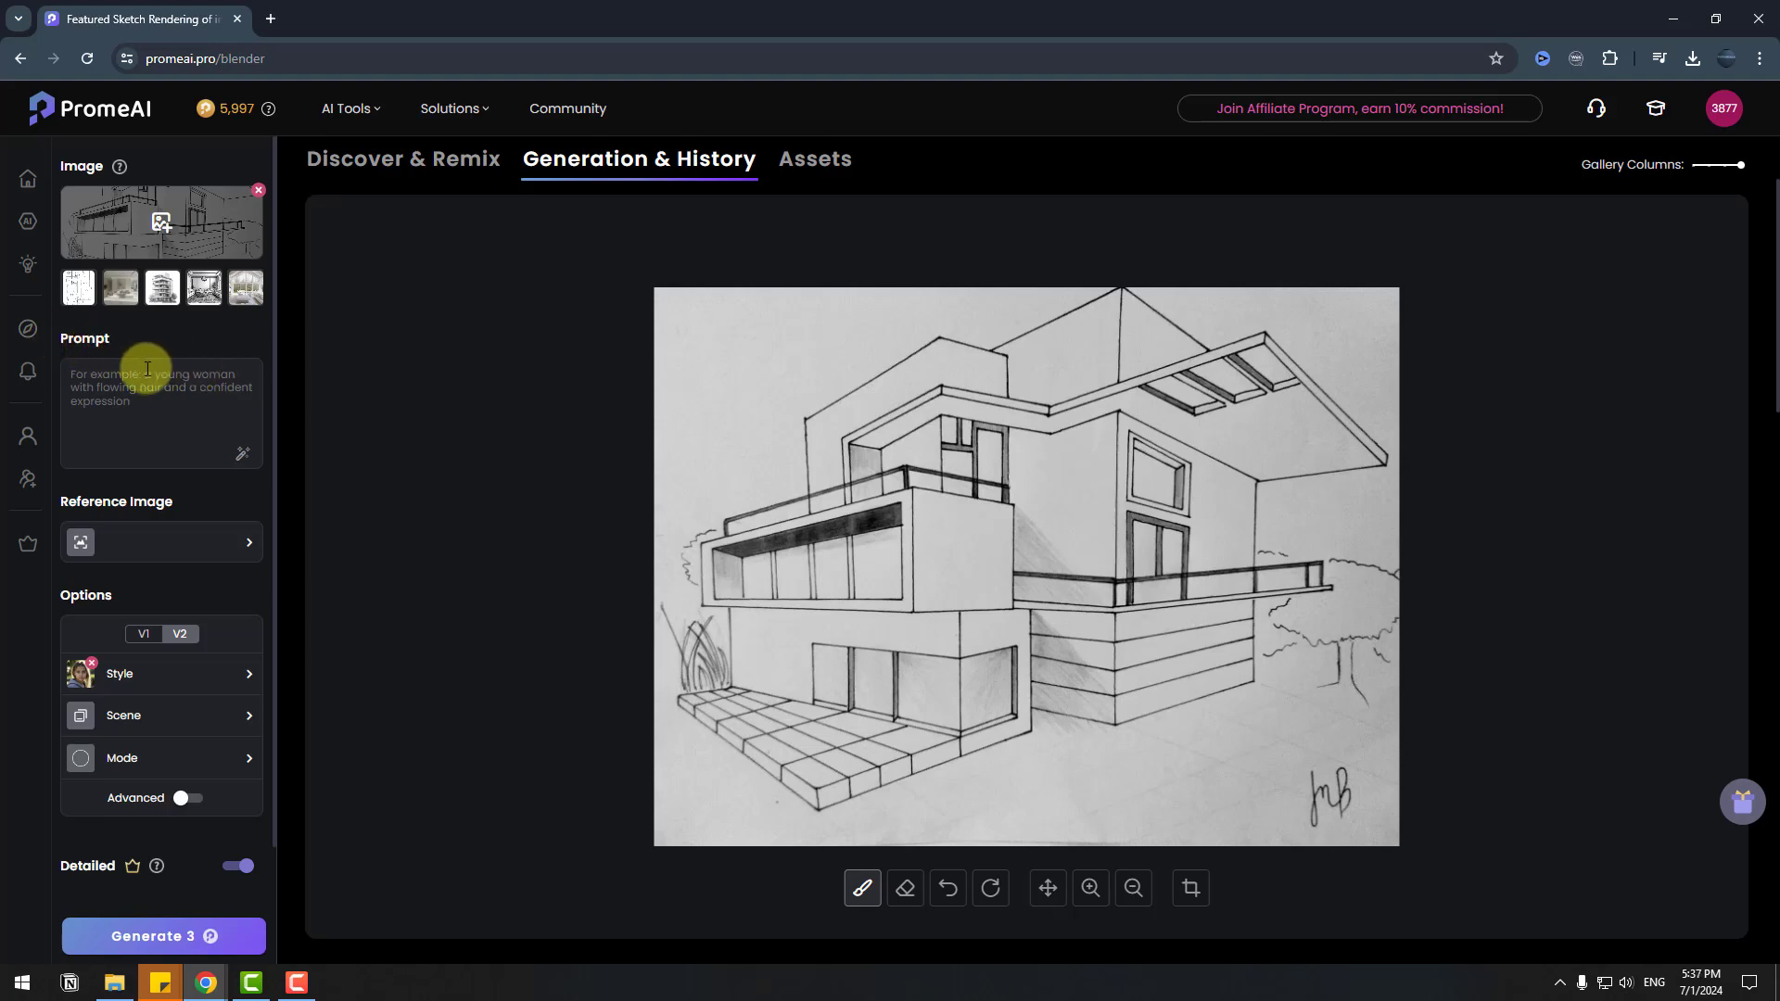
- Look at the reference image choices for the rendering without choosing one
{"action": "scroll", "coordinate": [164, 419], "scroll_direction": "down", "scroll_amount": 1}
{"action": "scroll", "coordinate": [164, 419], "scroll_direction": "down", "scroll_amount": 1}
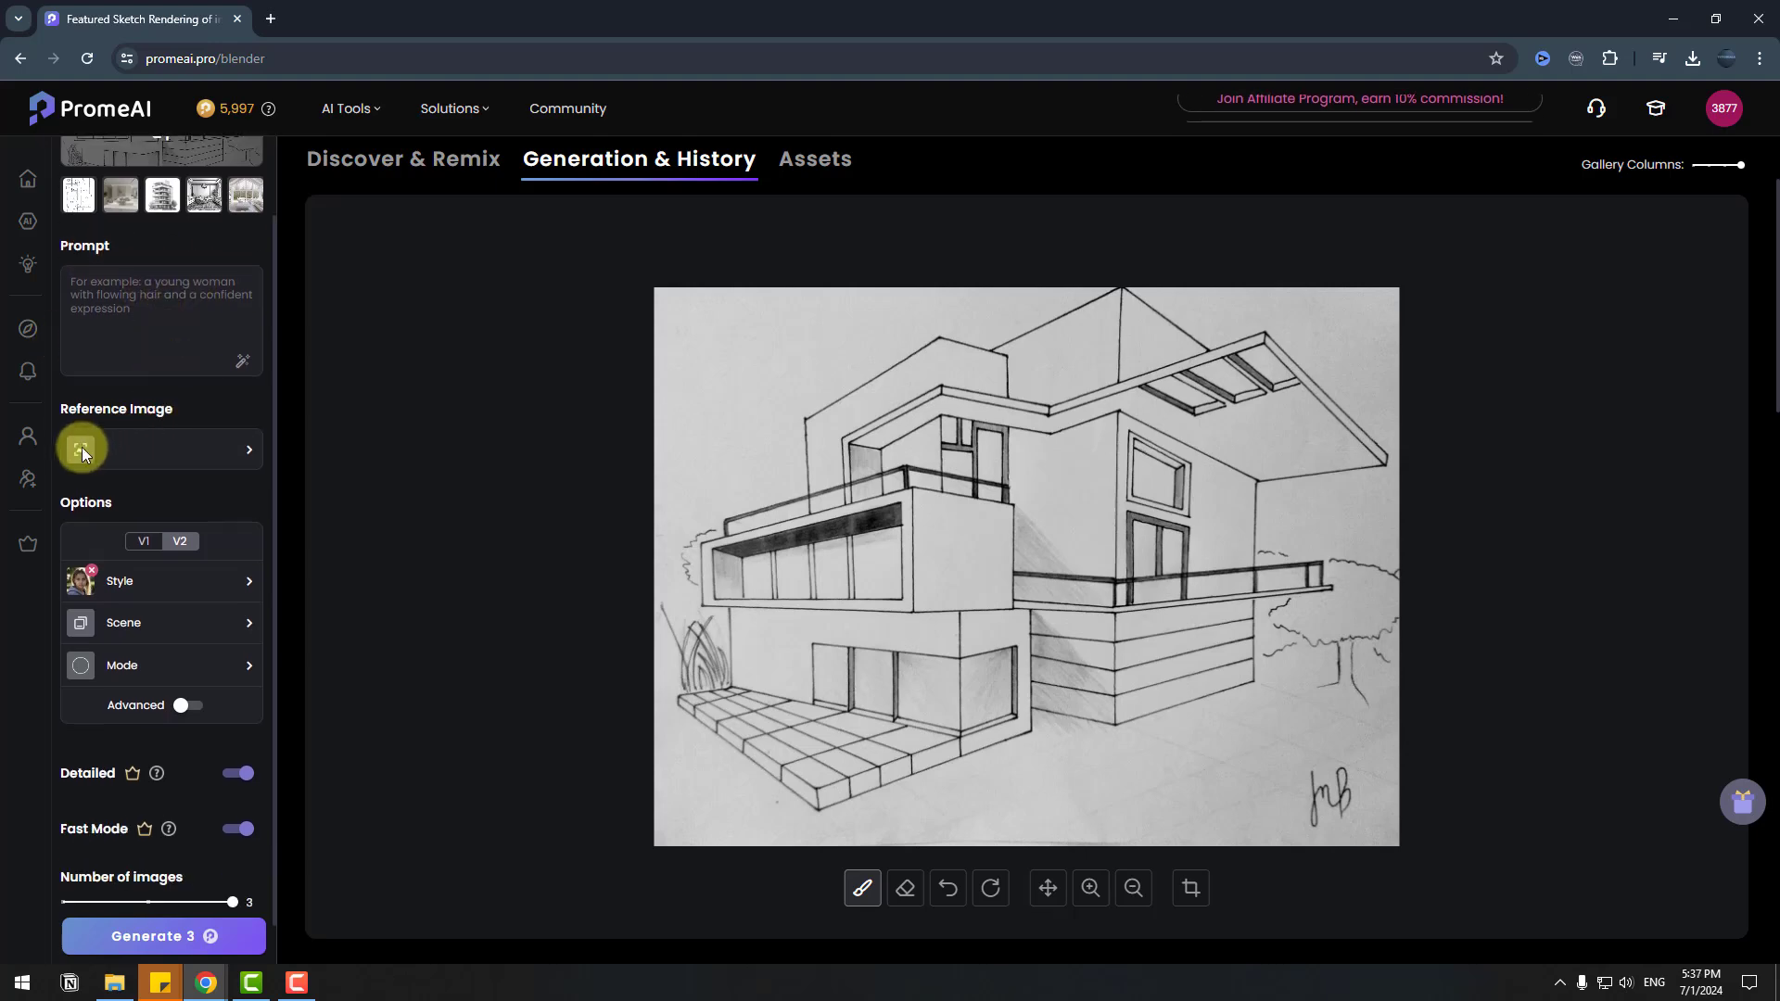
{"action": "left_click", "coordinate": [75, 447]}
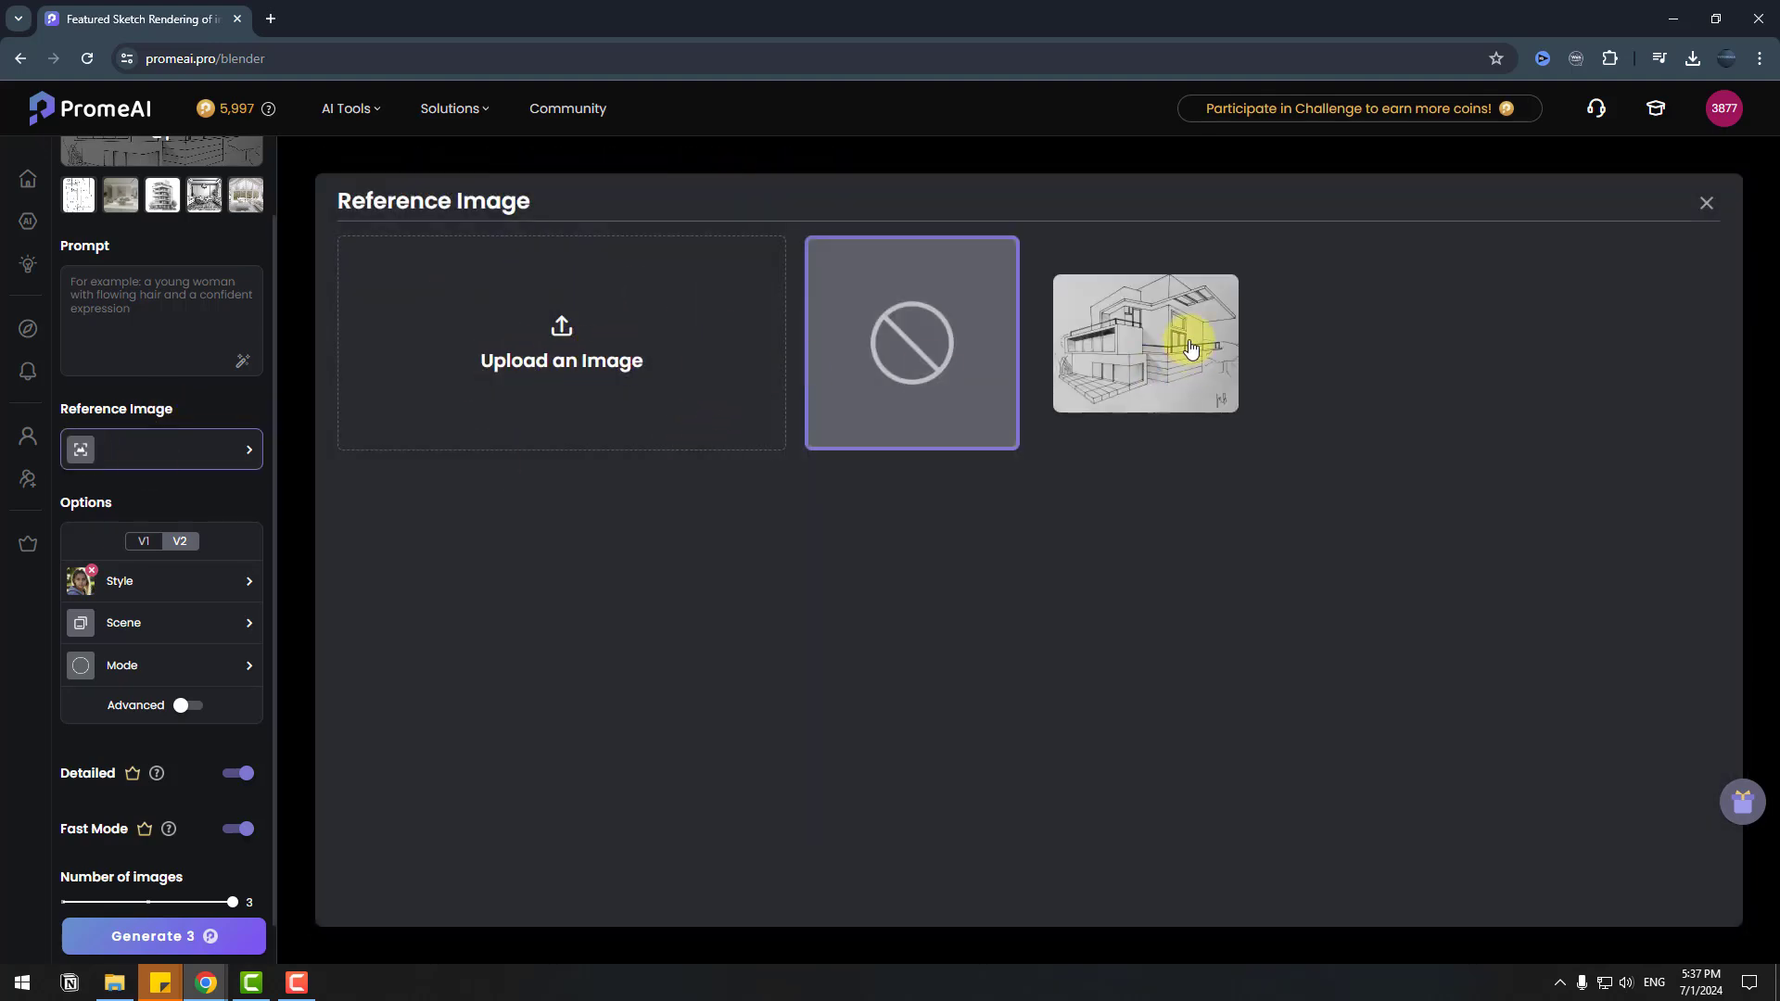
{"action": "left_click", "coordinate": [1707, 206]}
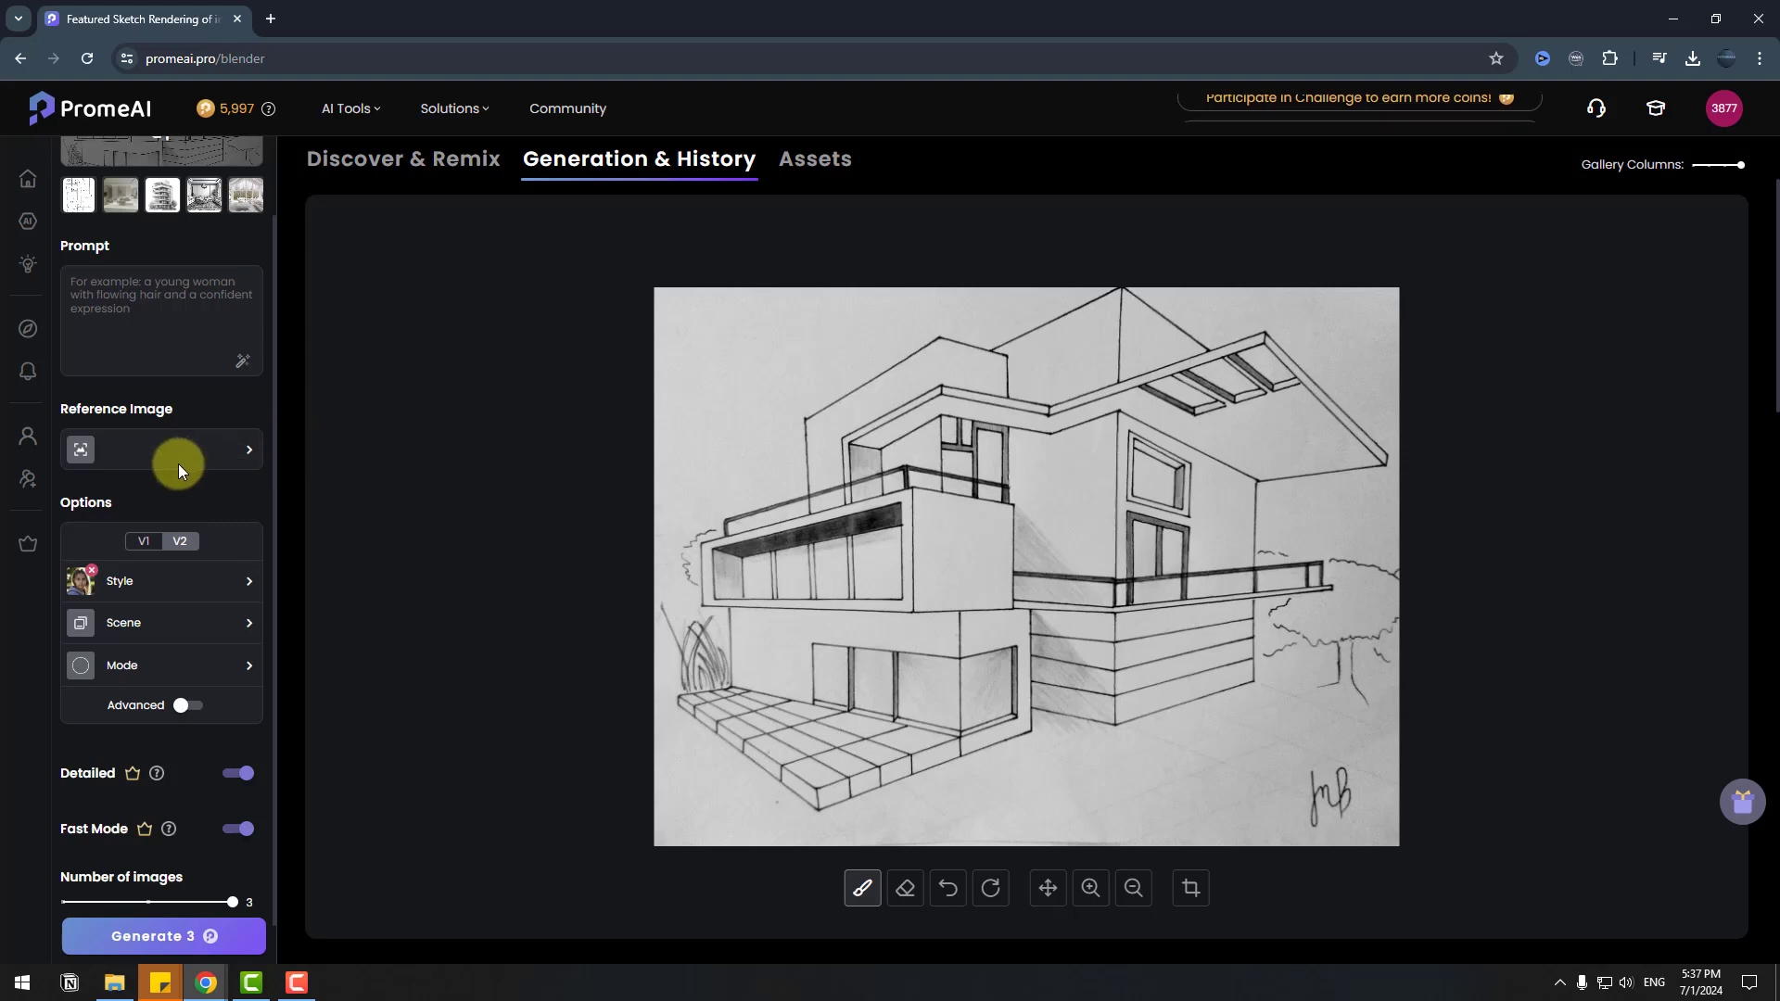
- Enter the prompt "realistic exterior with green grass and blue sky with clouds"
{"action": "left_click", "coordinate": [165, 355]}
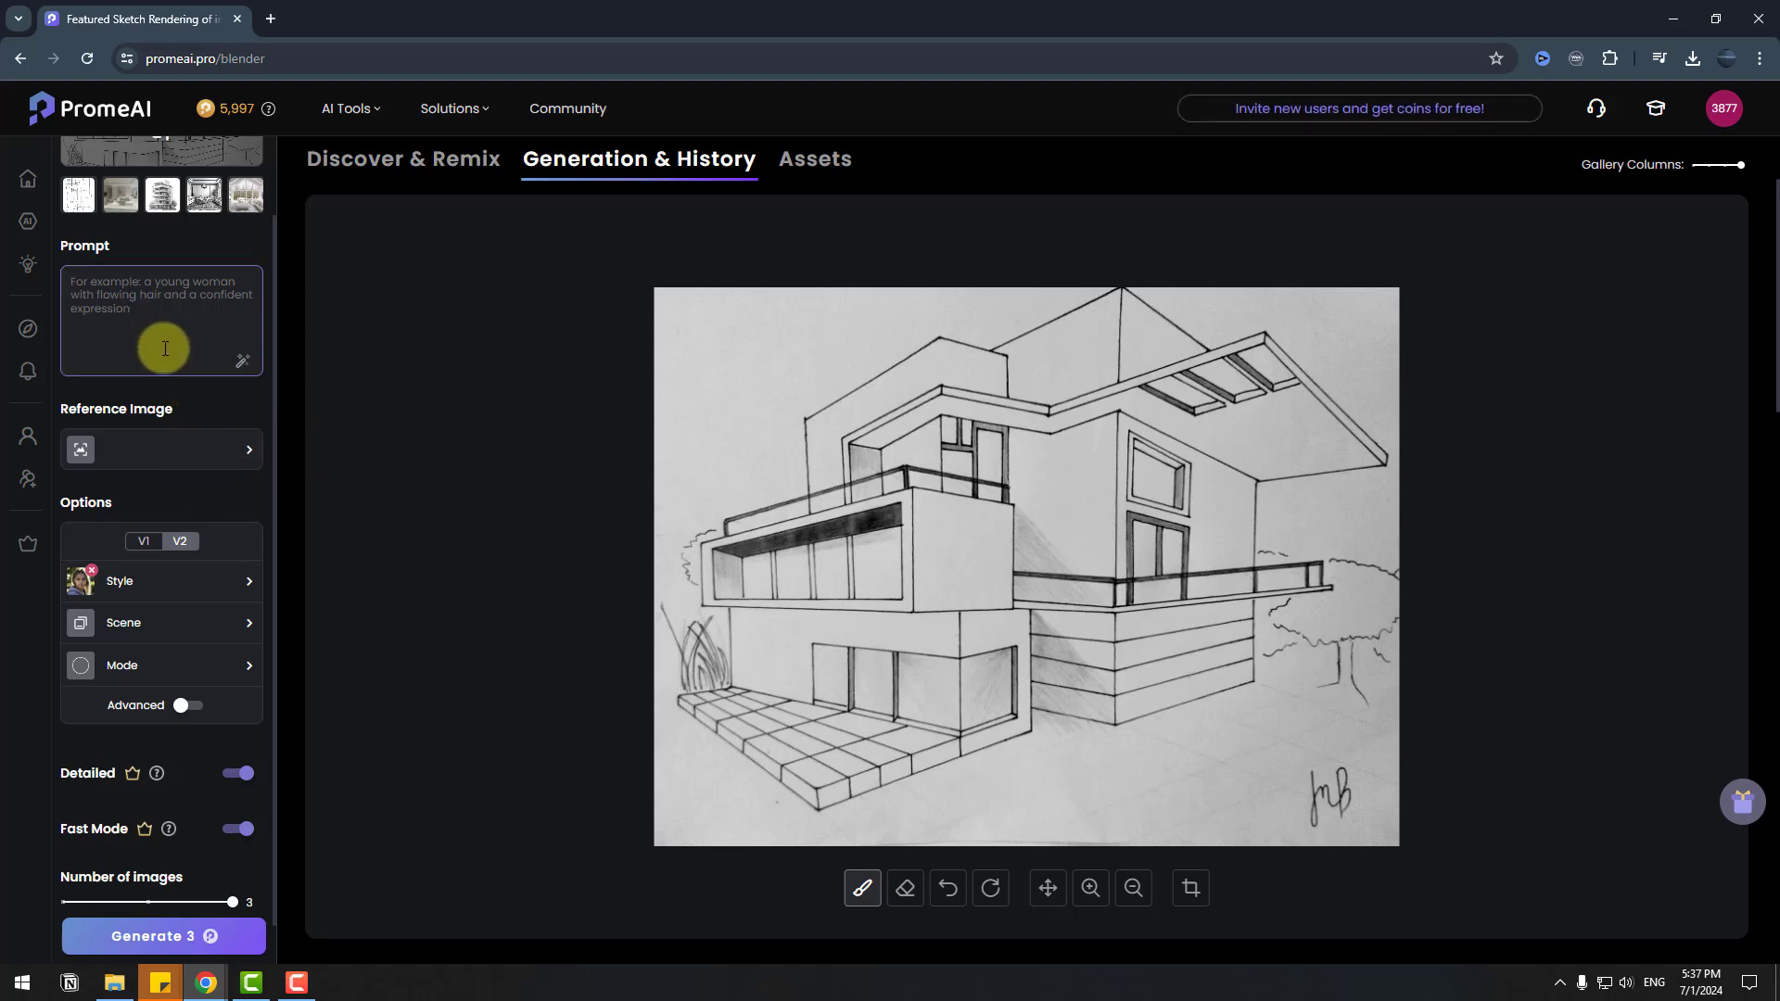
{"action": "type", "text": "realistic exterior"}
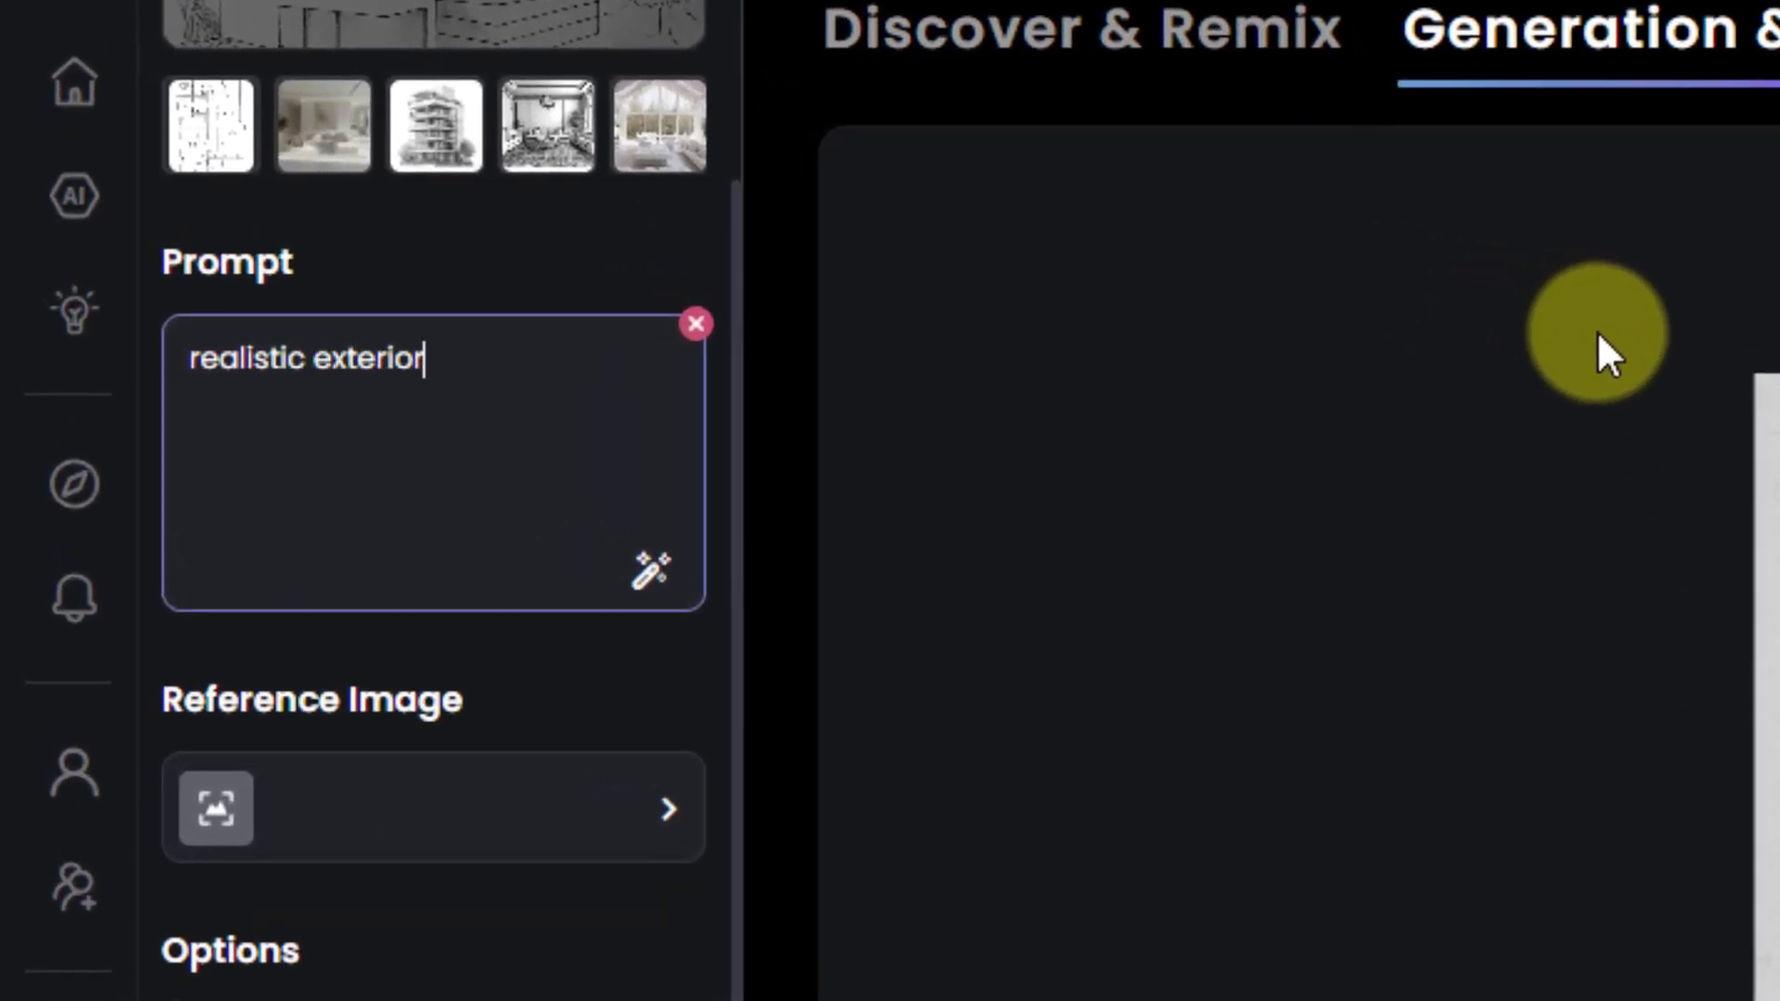
{"action": "type", "text": " with green grass and blue sky with"}
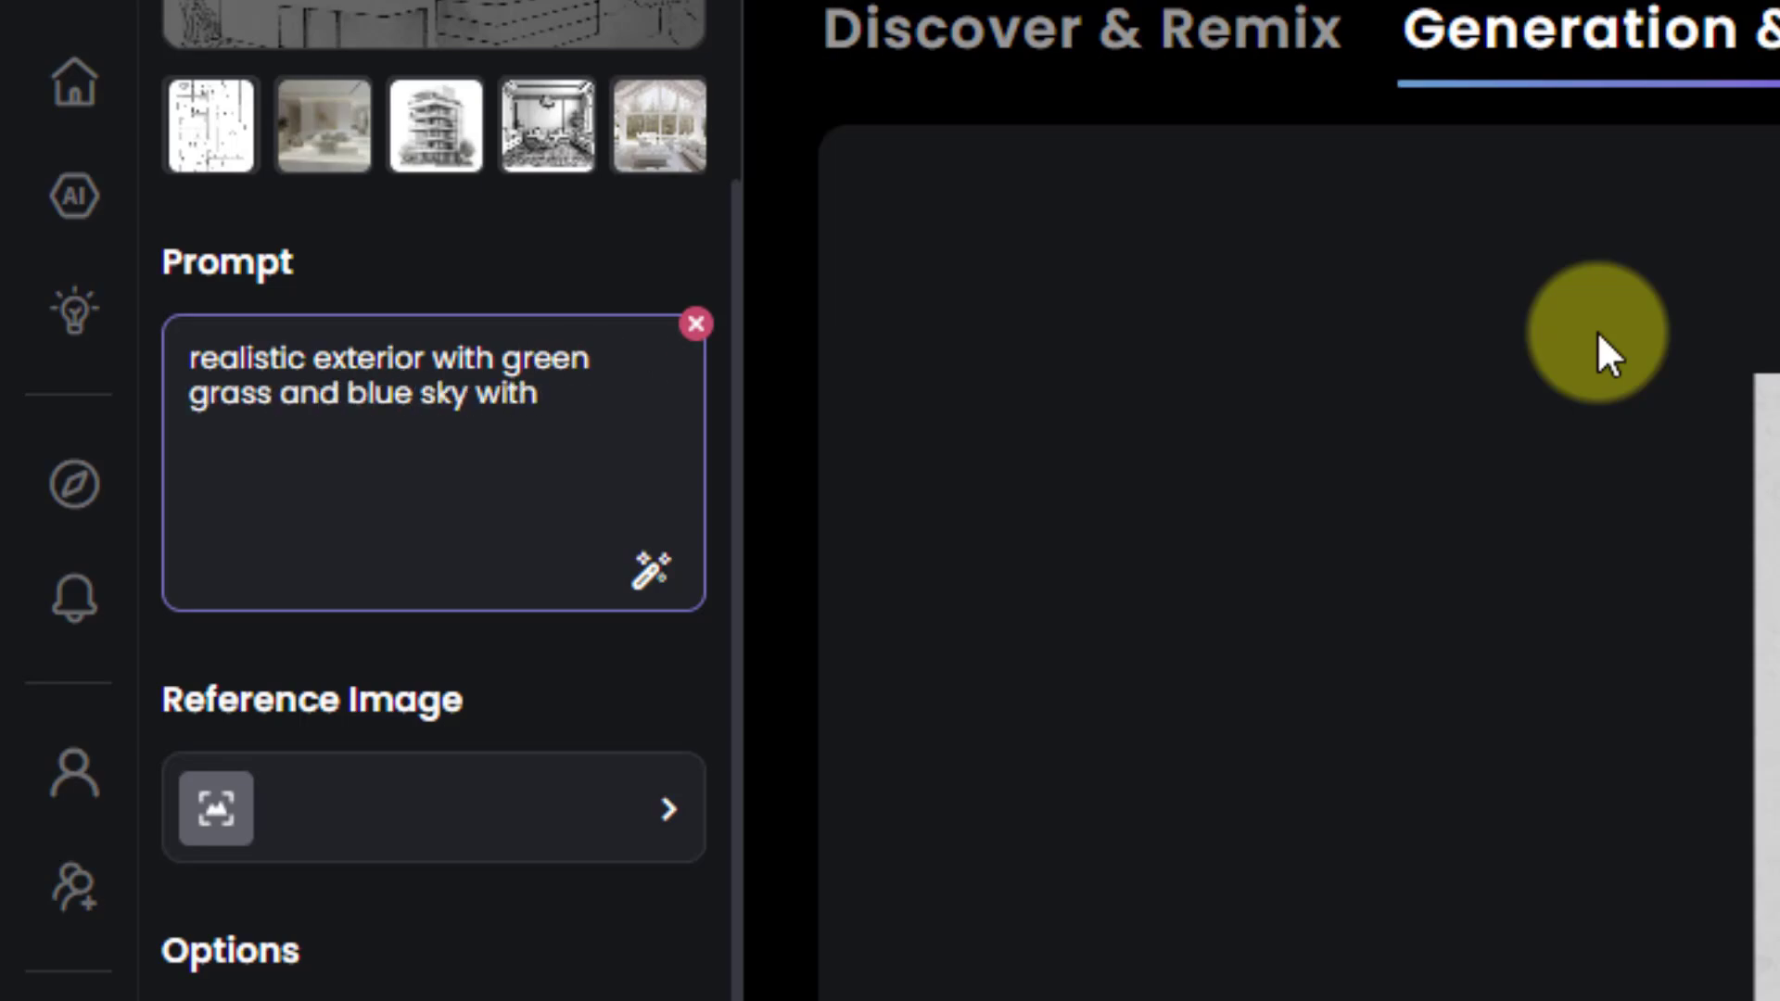
{"action": "type", "text": " clouds"}
- Keep the Realistic photography style and set the scene to the Nordic Functionalism architecture building style
{"action": "left_click", "coordinate": [115, 540]}
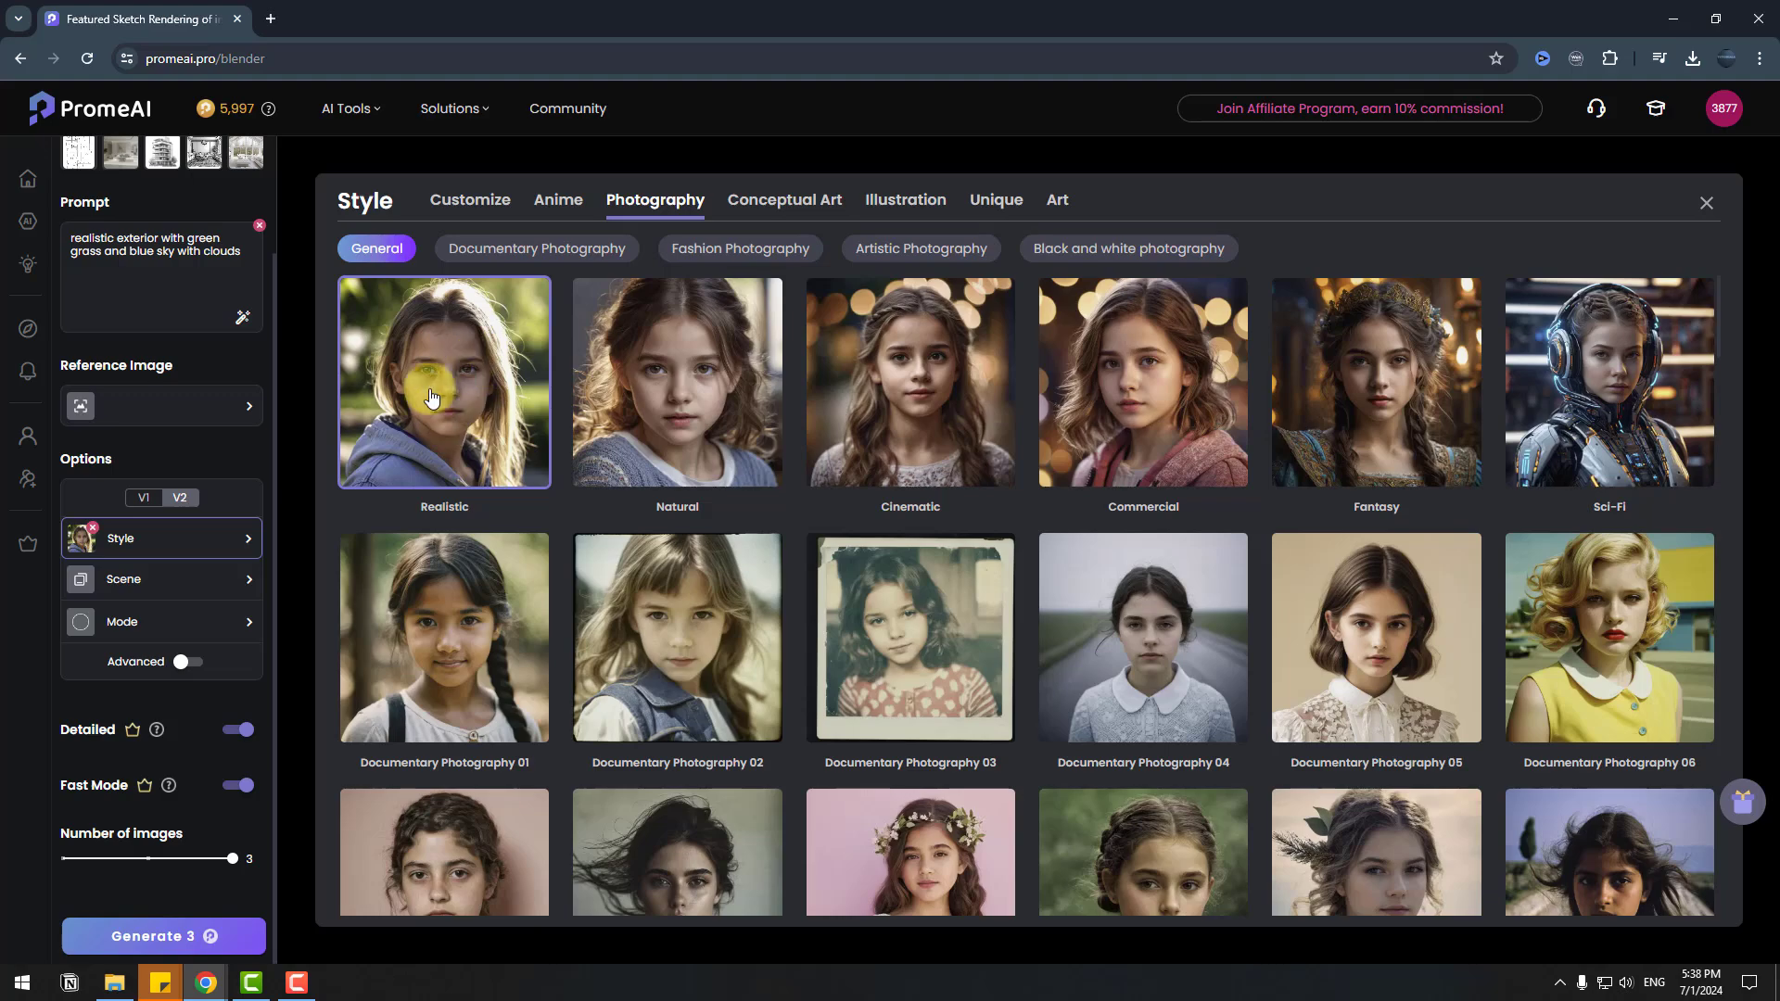
{"action": "left_click", "coordinate": [1707, 203]}
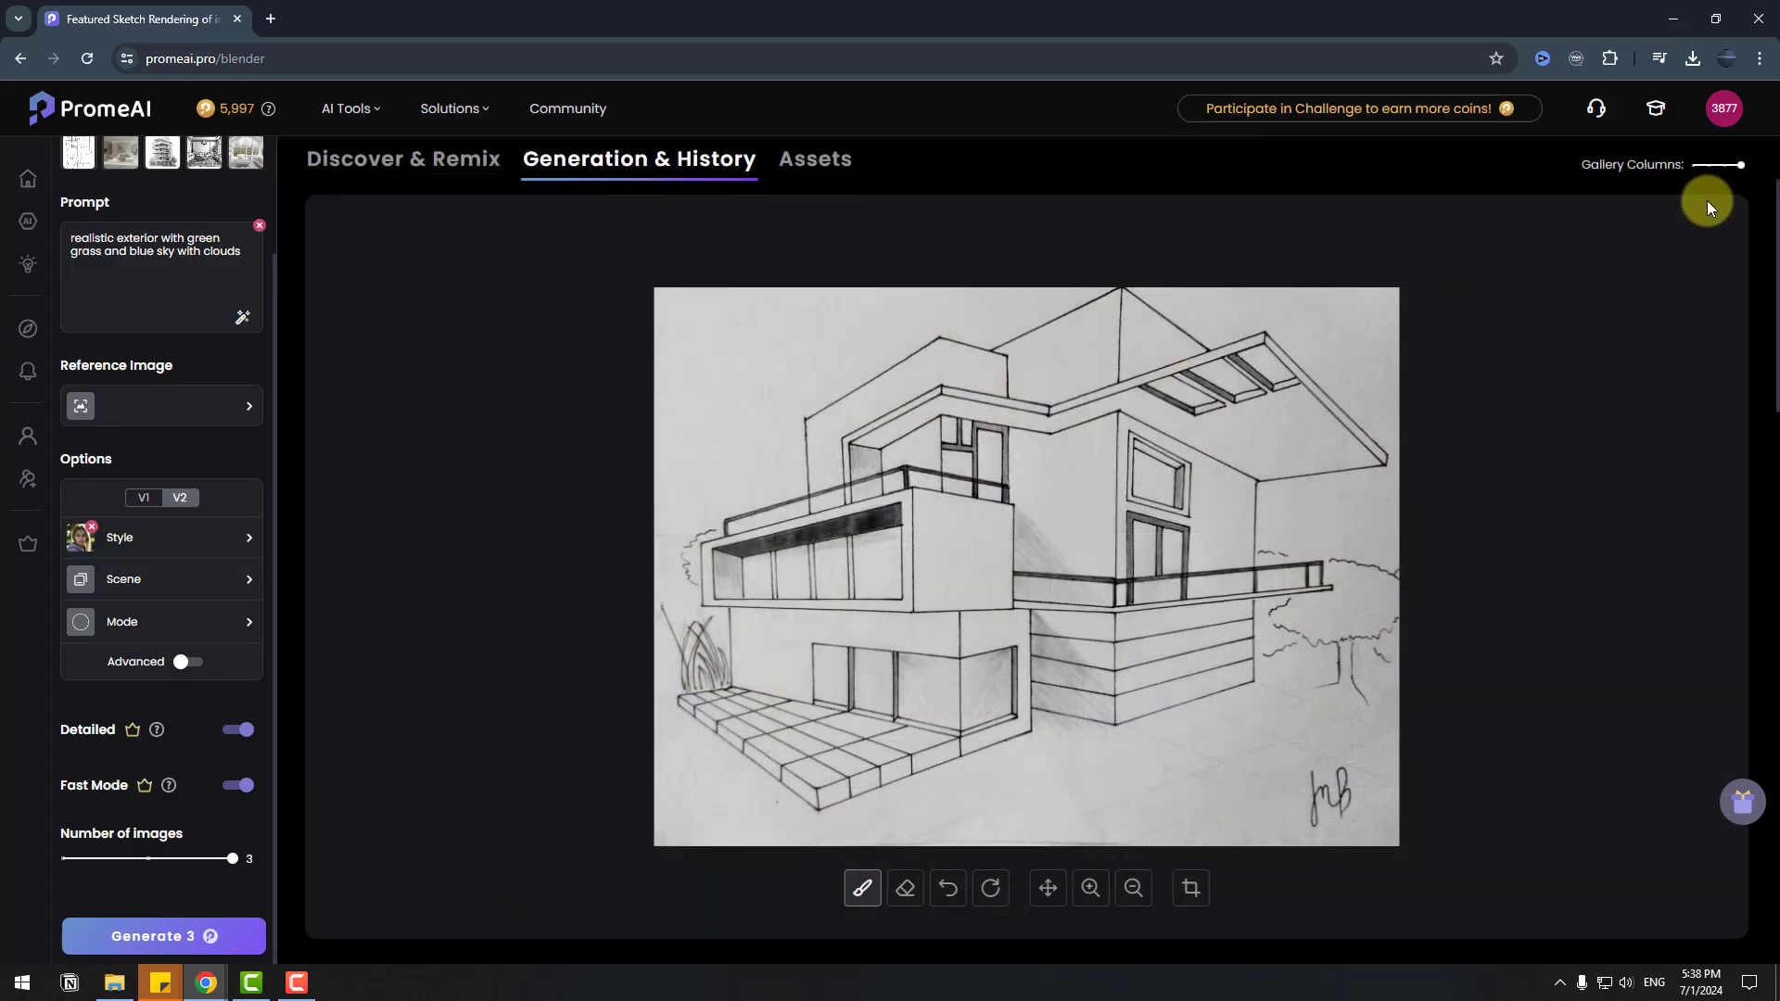
{"action": "left_click", "coordinate": [110, 584]}
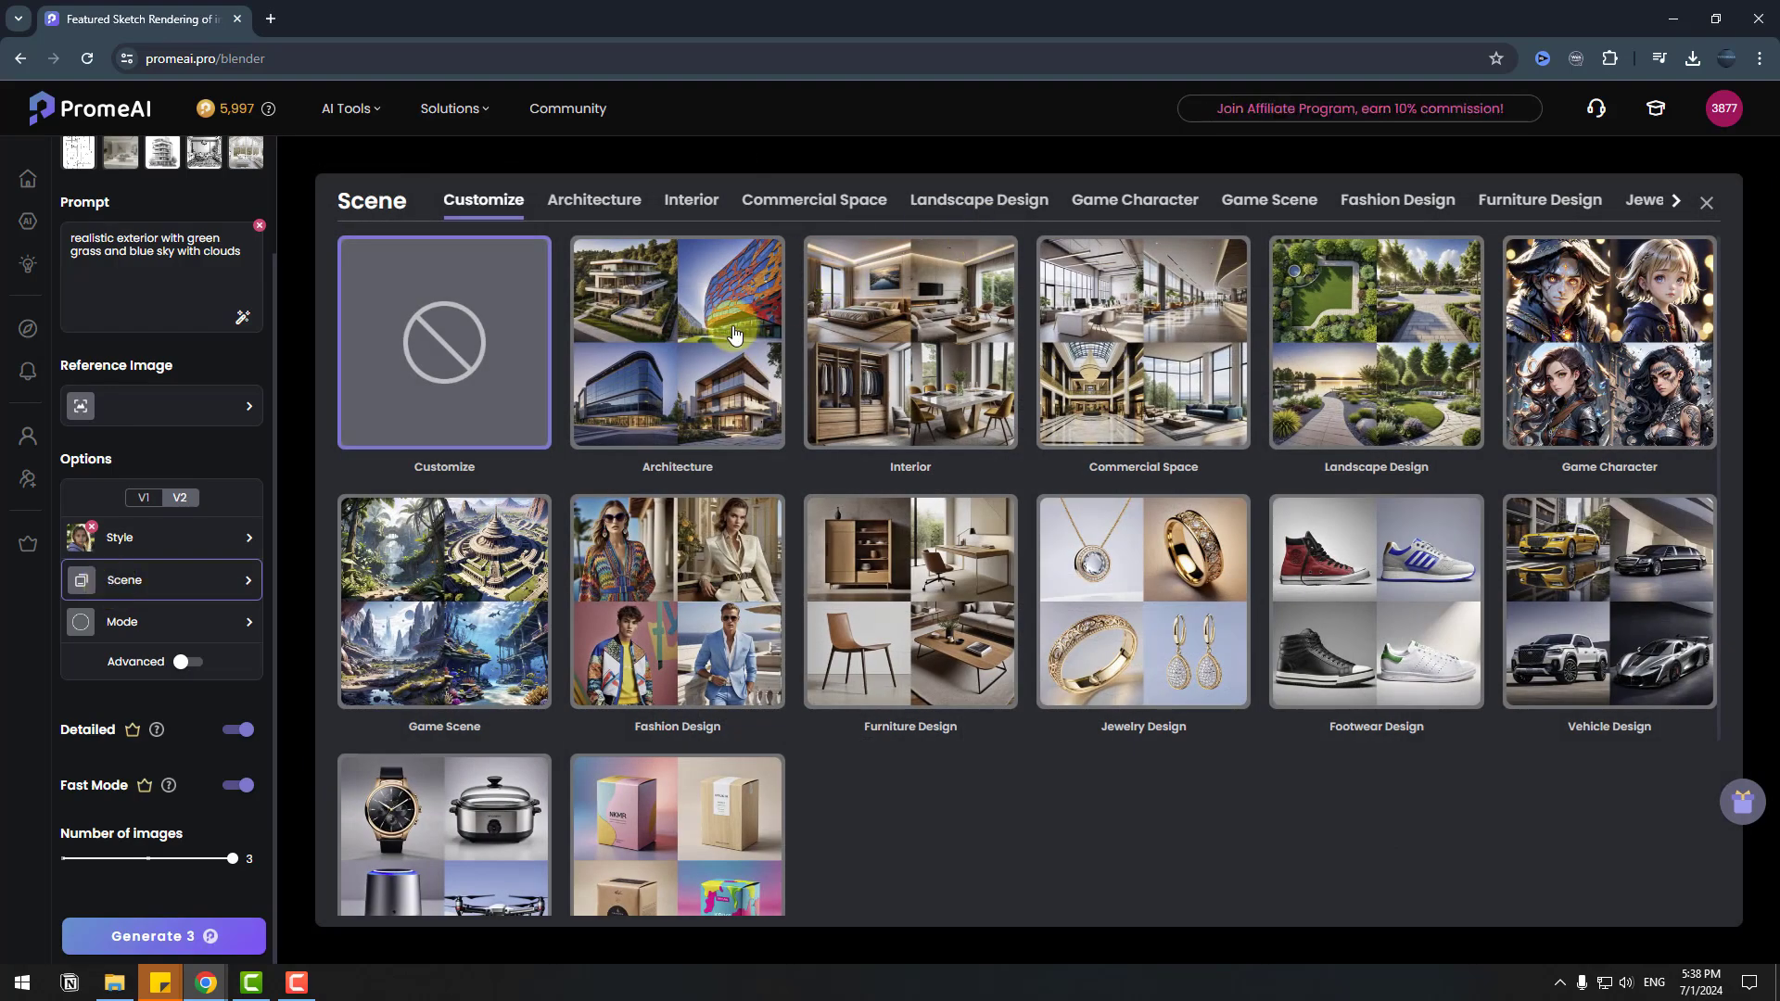
{"action": "left_click", "coordinate": [690, 320]}
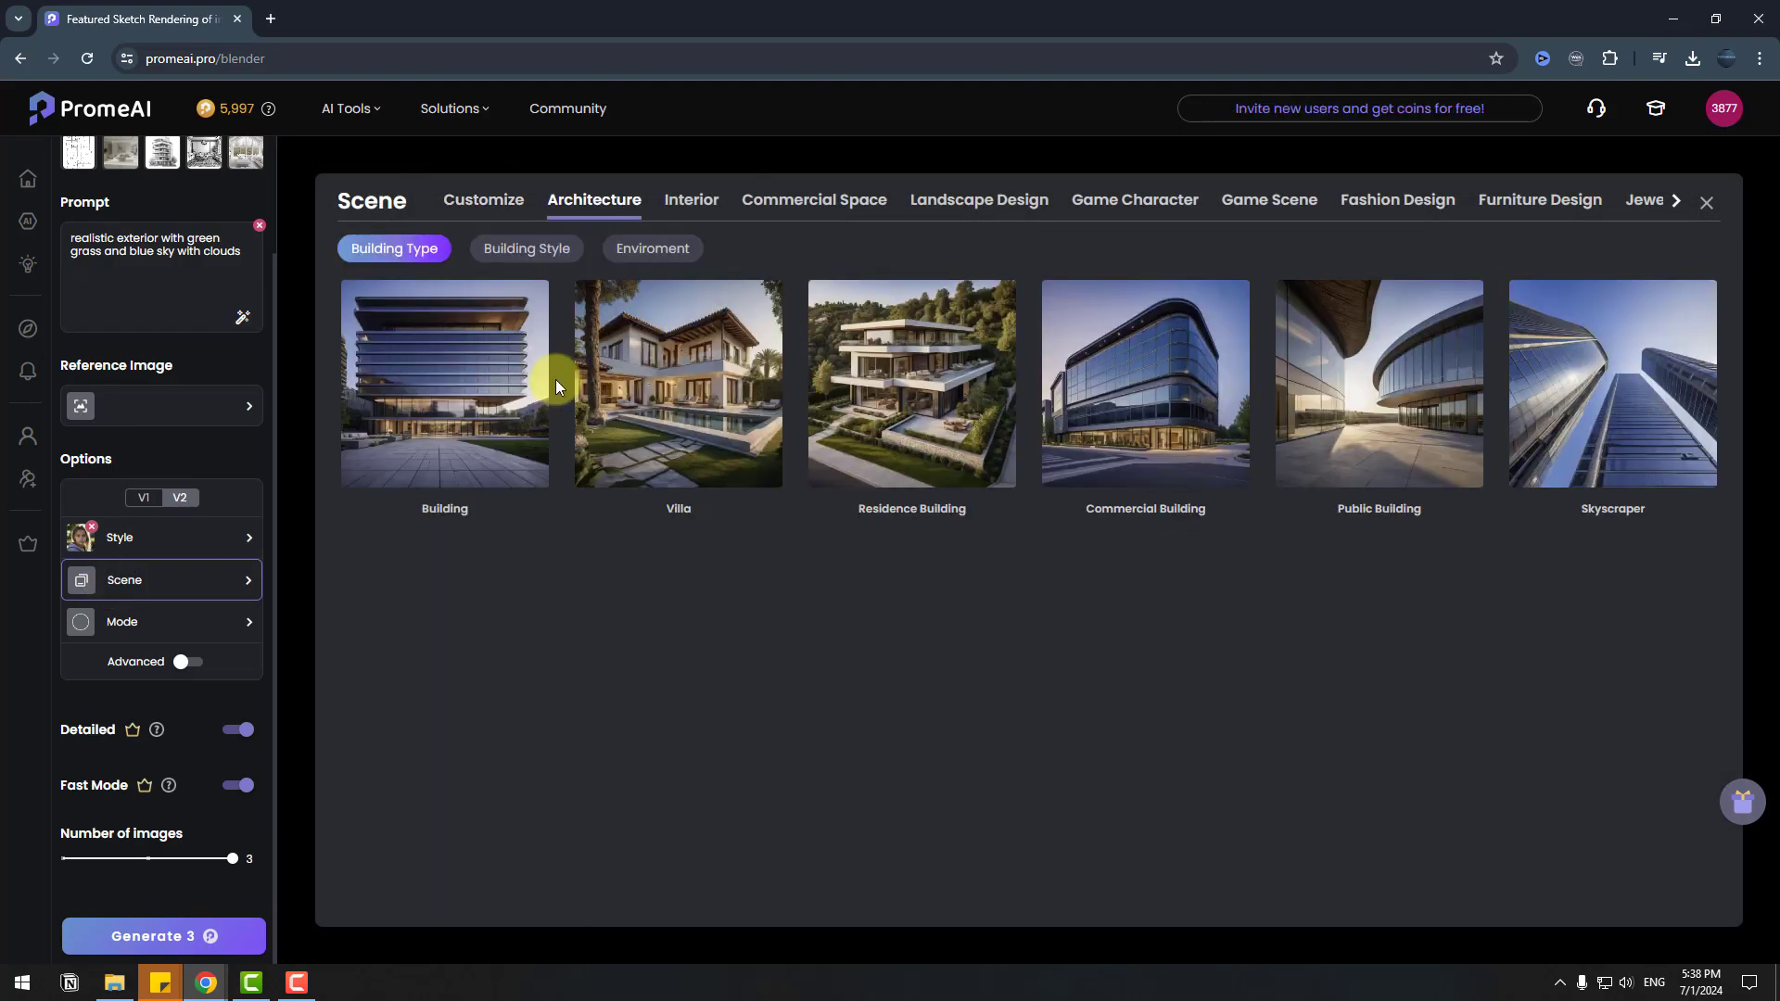
{"action": "left_click", "coordinate": [529, 259]}
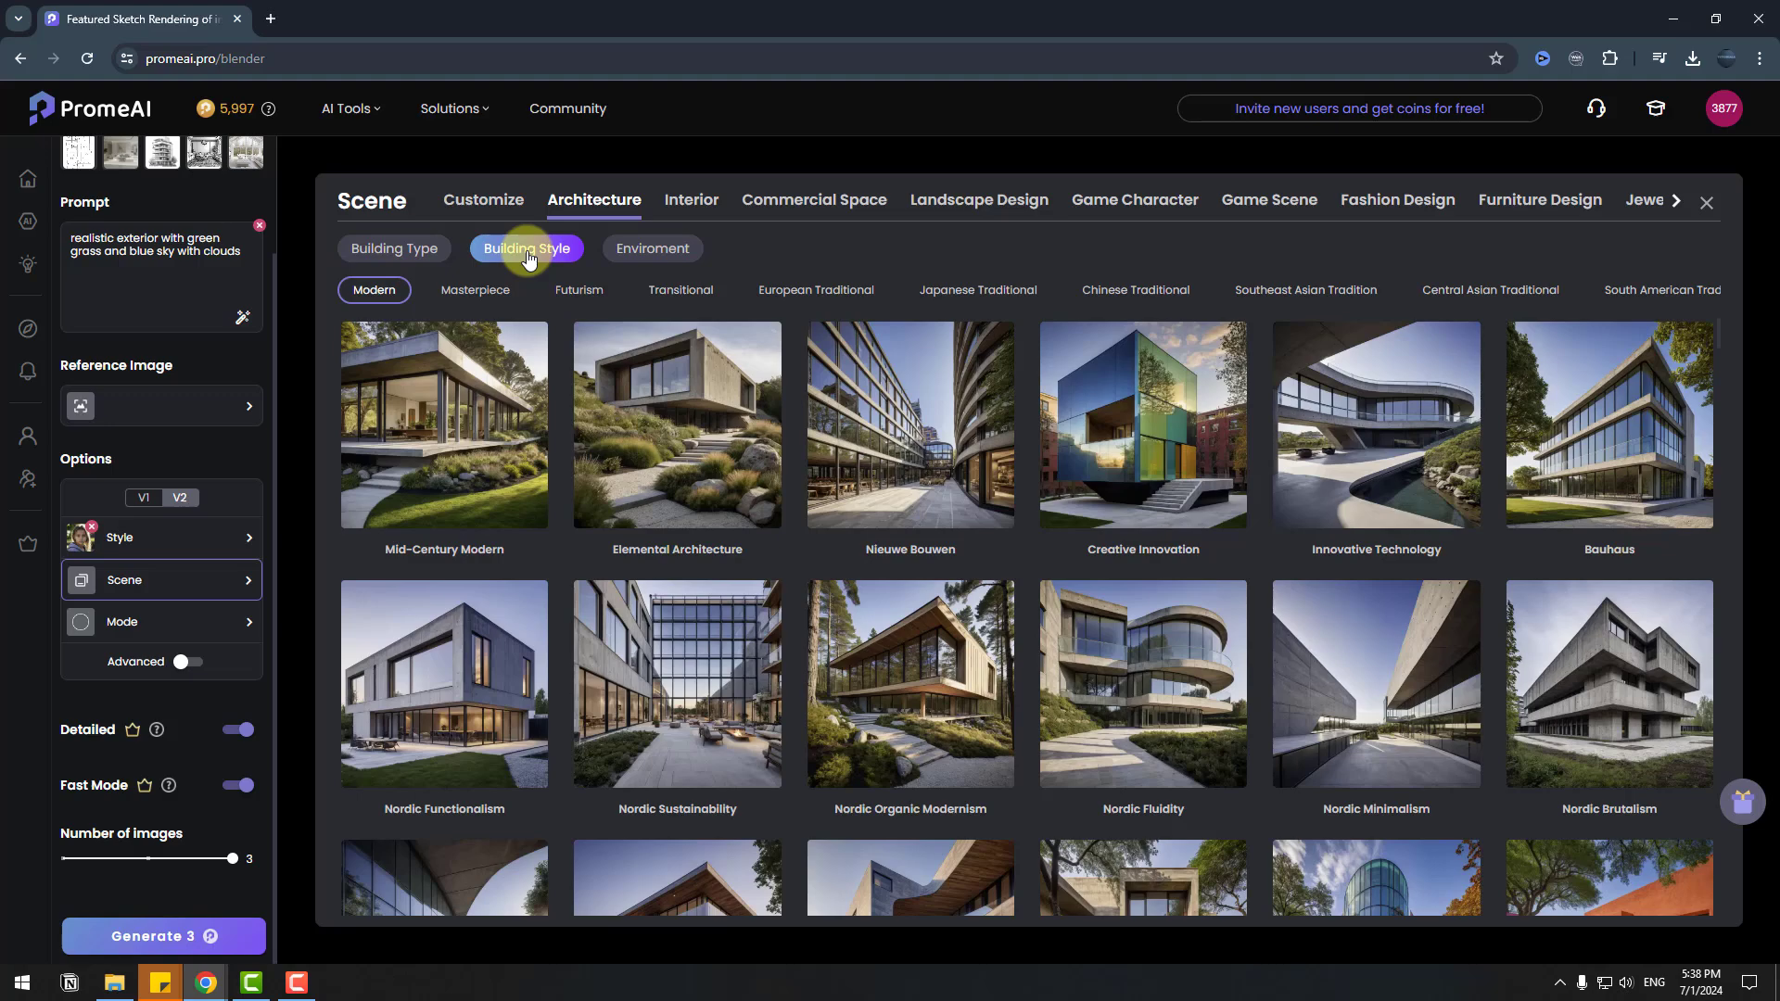
{"action": "left_click", "coordinate": [462, 650]}
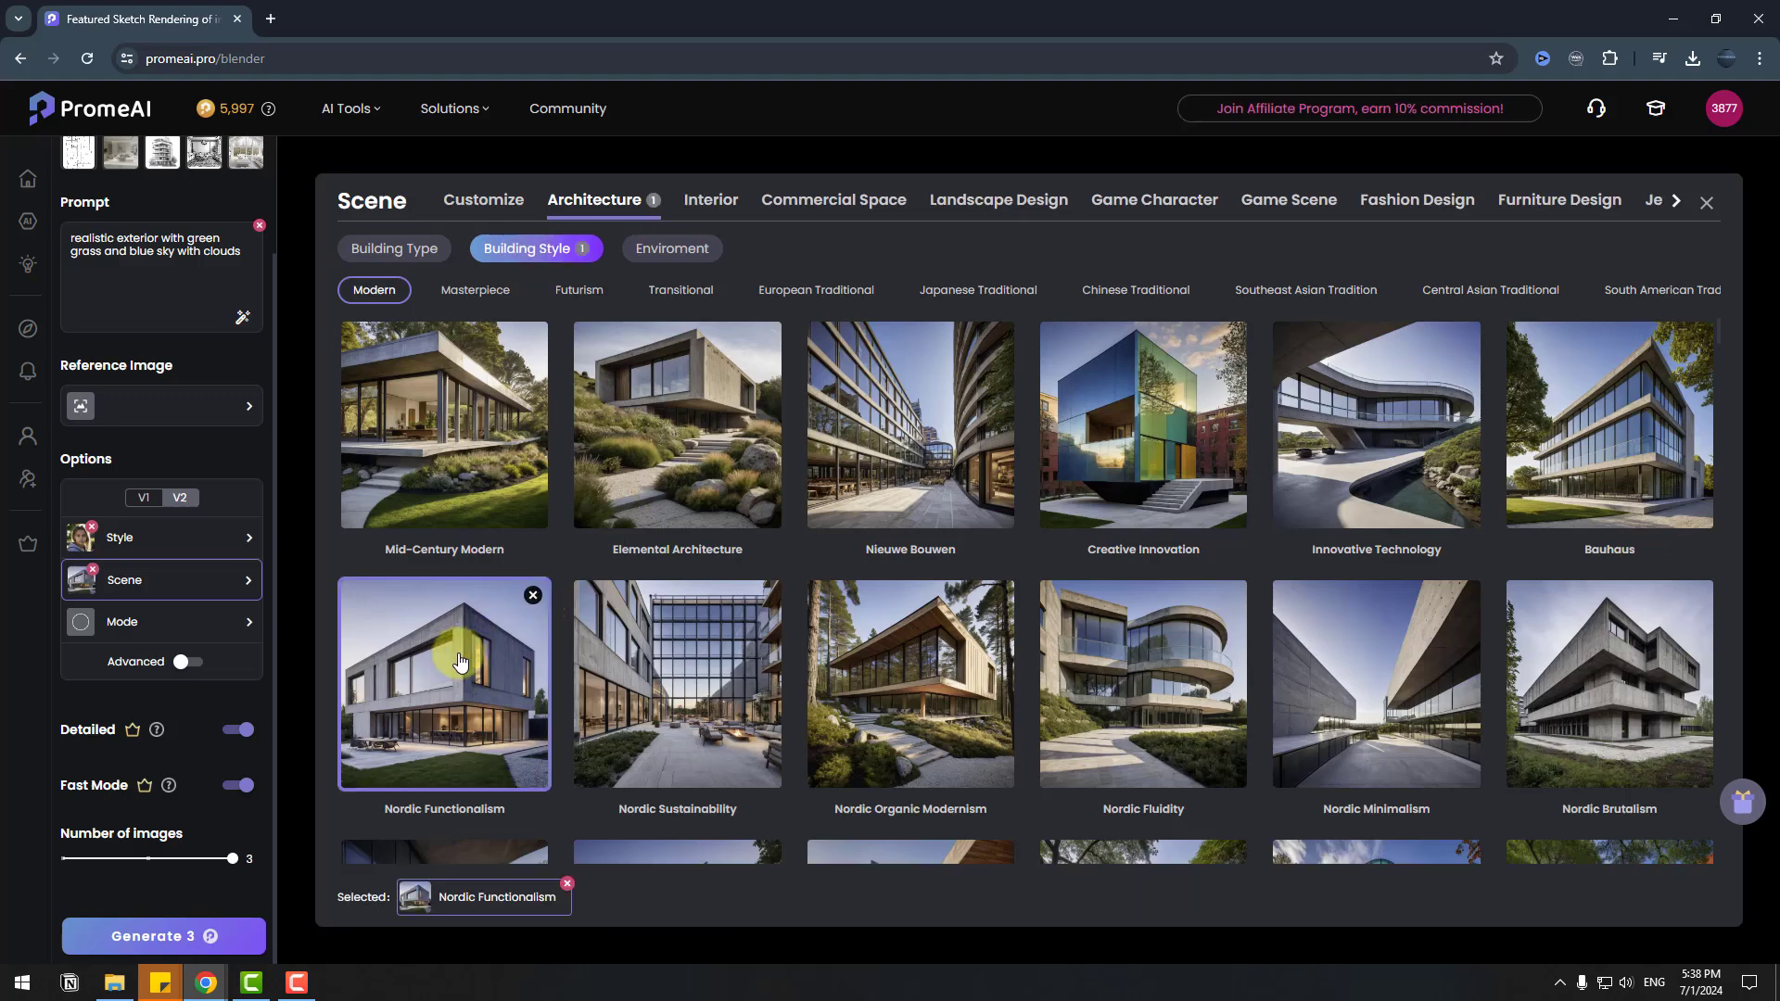
{"action": "left_click", "coordinate": [1707, 207]}
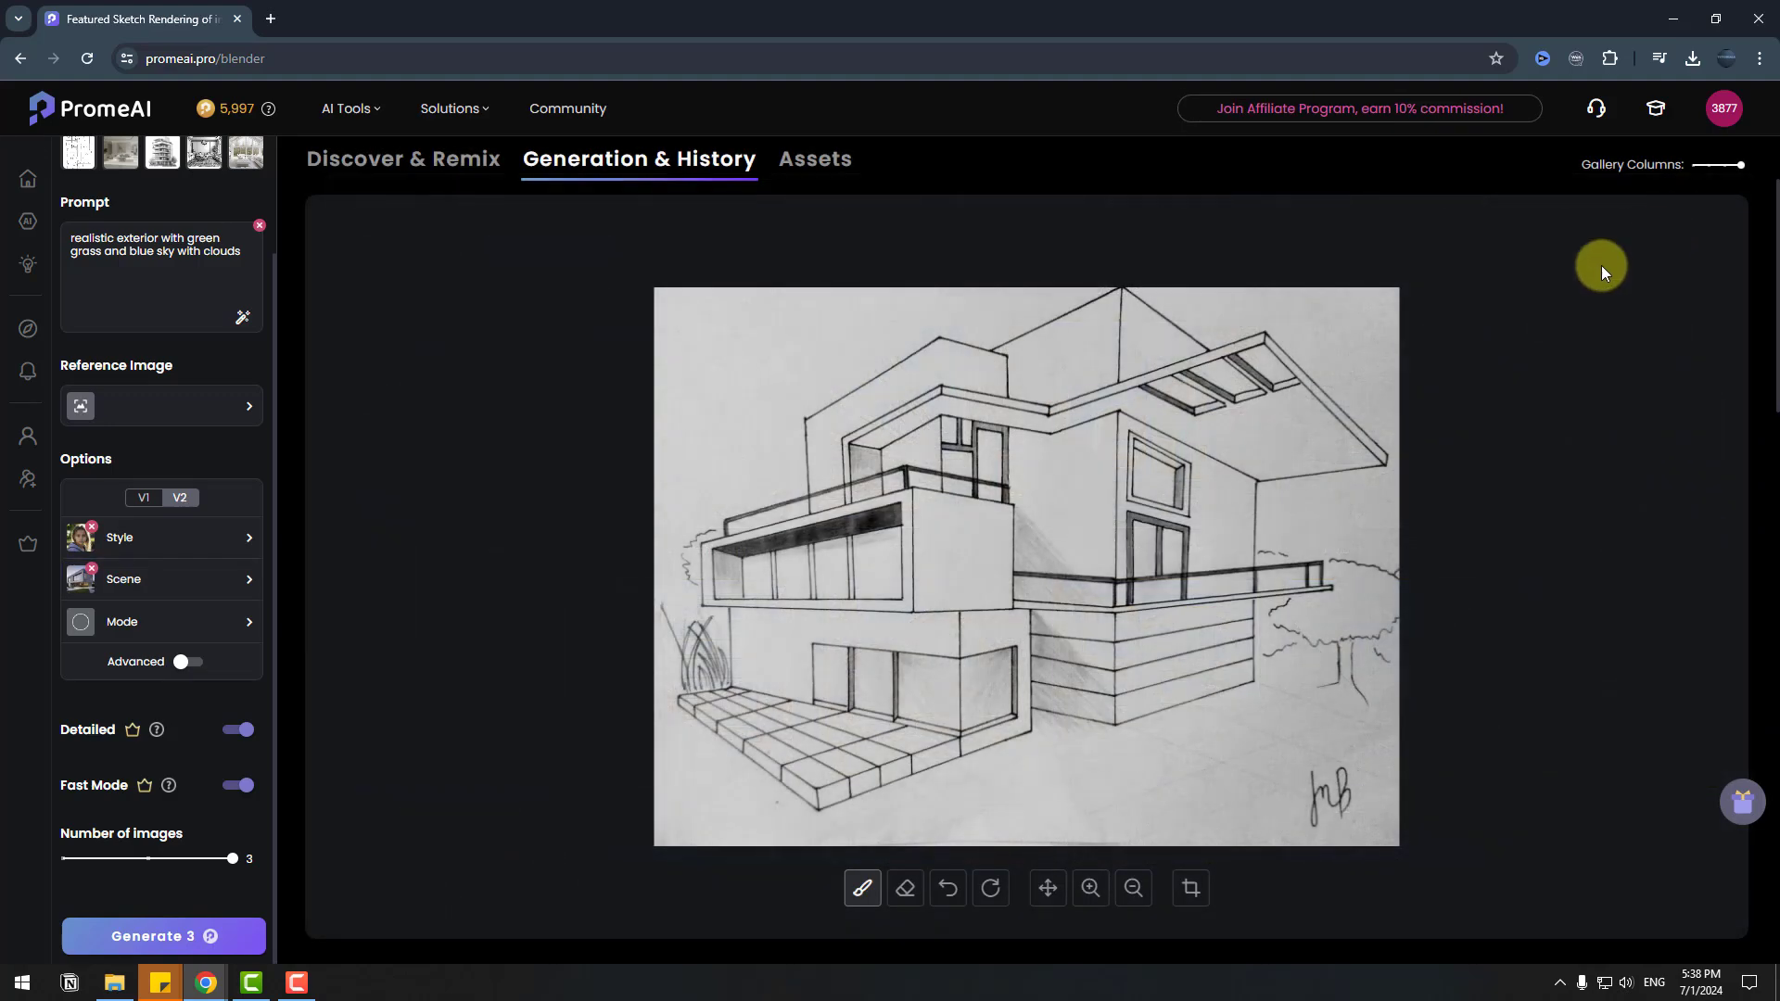
- Review the rendering modes and the advanced options for negative prompt, artistry, perspective and lighting, leaving the advanced options off
{"action": "left_click", "coordinate": [115, 628]}
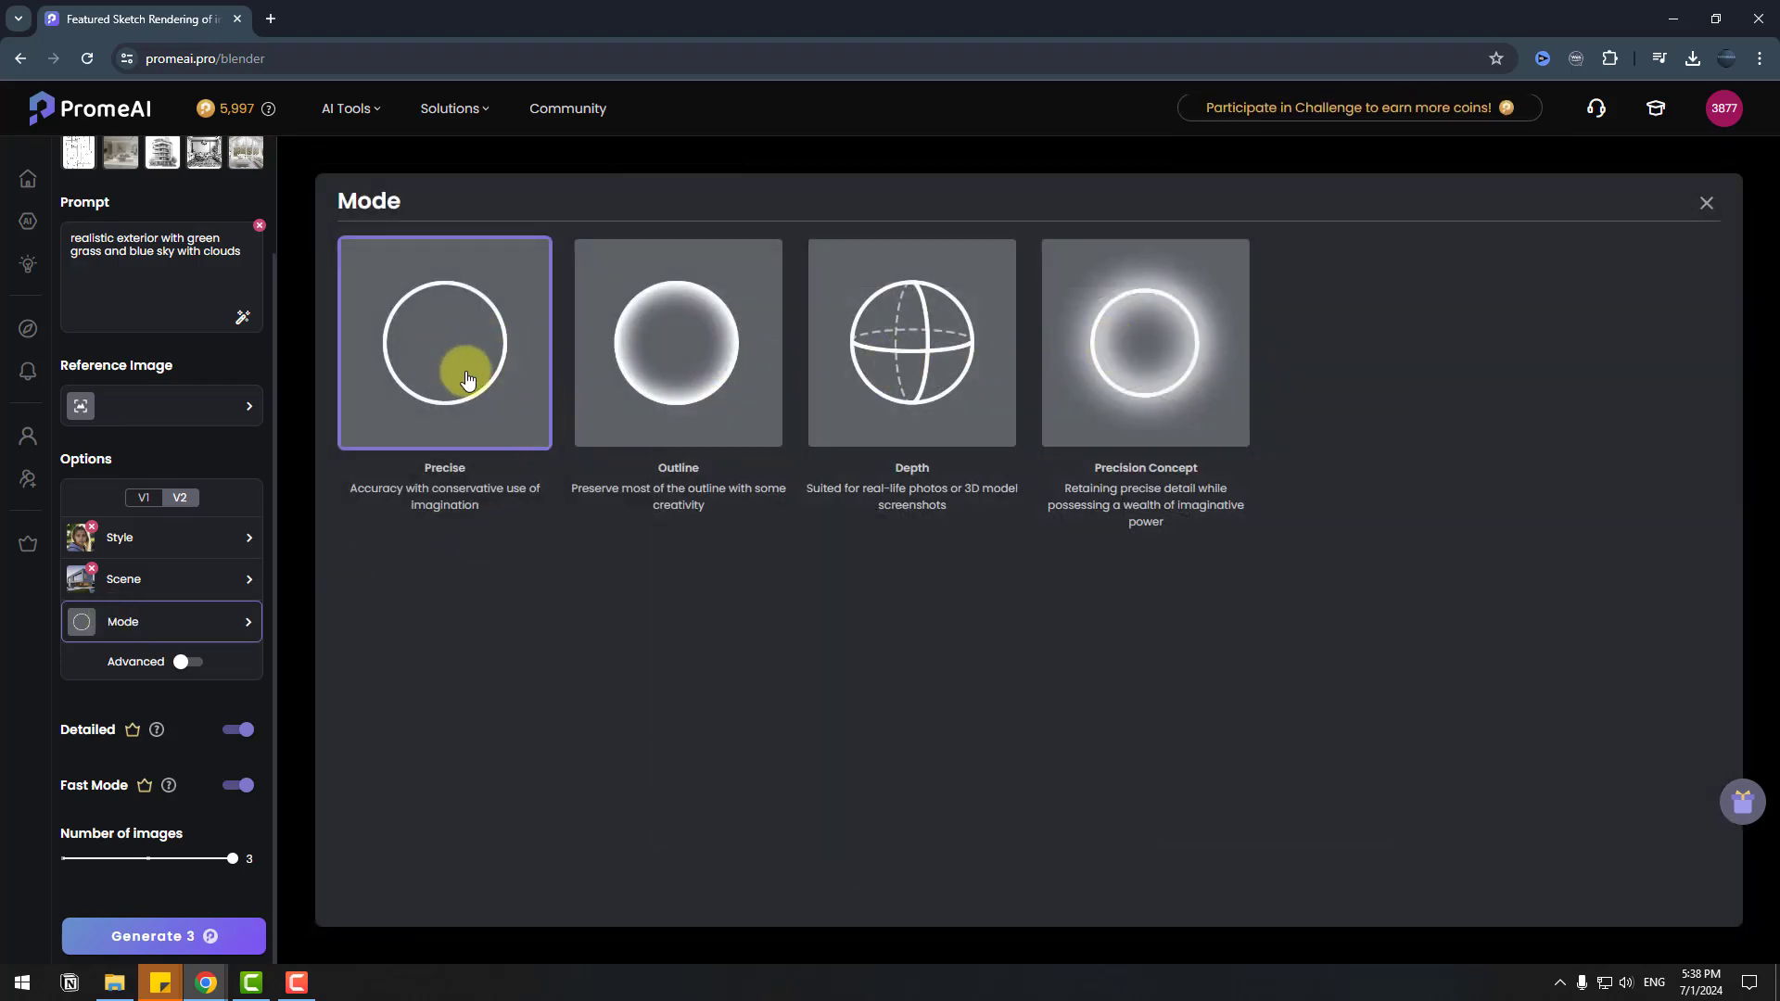
{"action": "left_click", "coordinate": [1707, 205]}
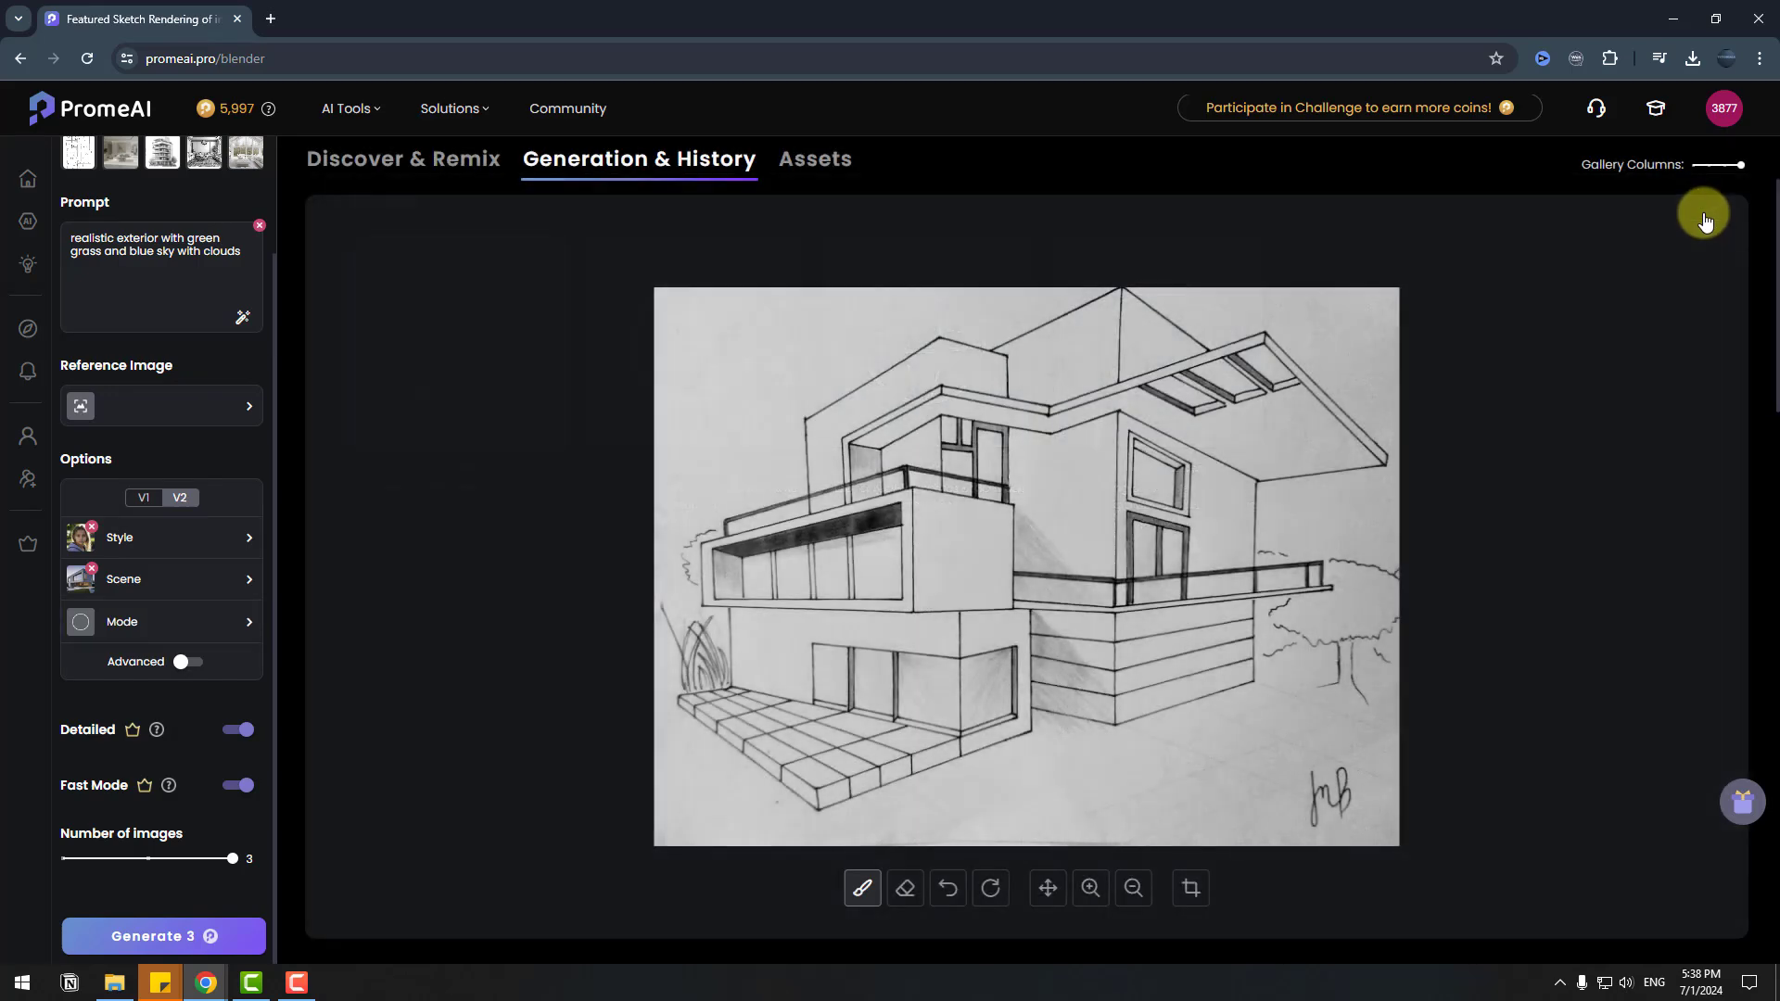
{"action": "left_click", "coordinate": [182, 664]}
{"action": "scroll", "coordinate": [181, 640], "scroll_direction": "down", "scroll_amount": 3}
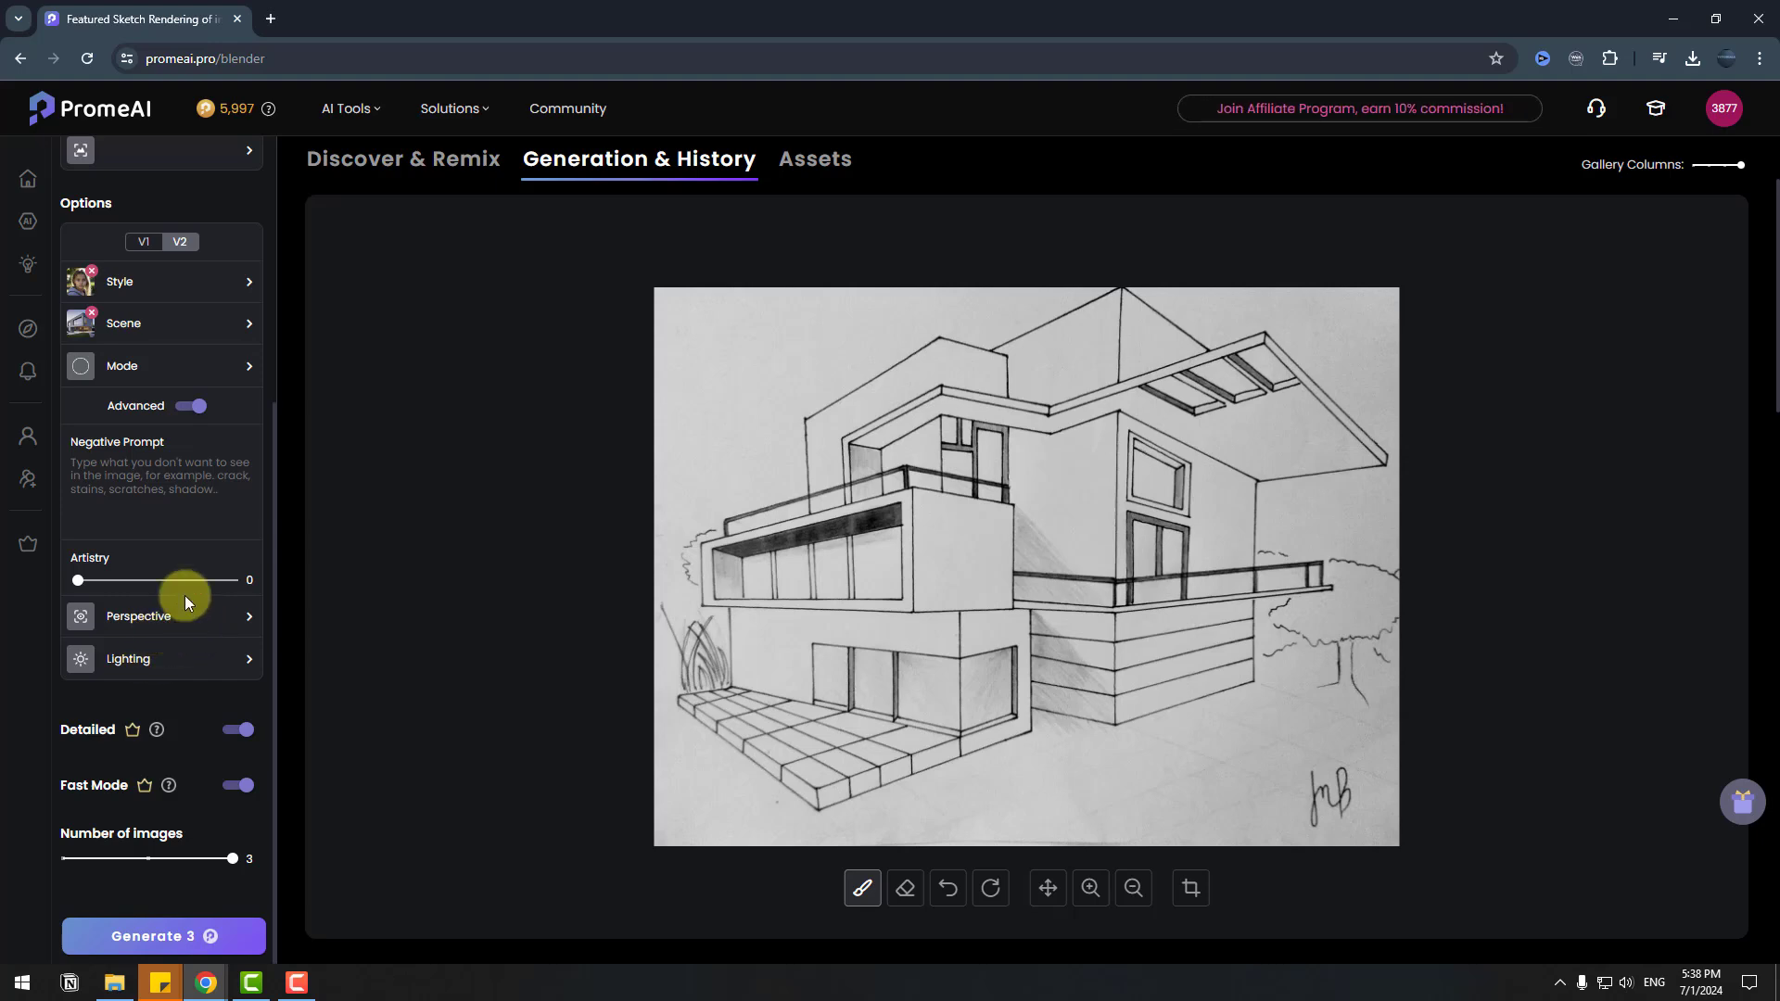
{"action": "left_click", "coordinate": [191, 408]}
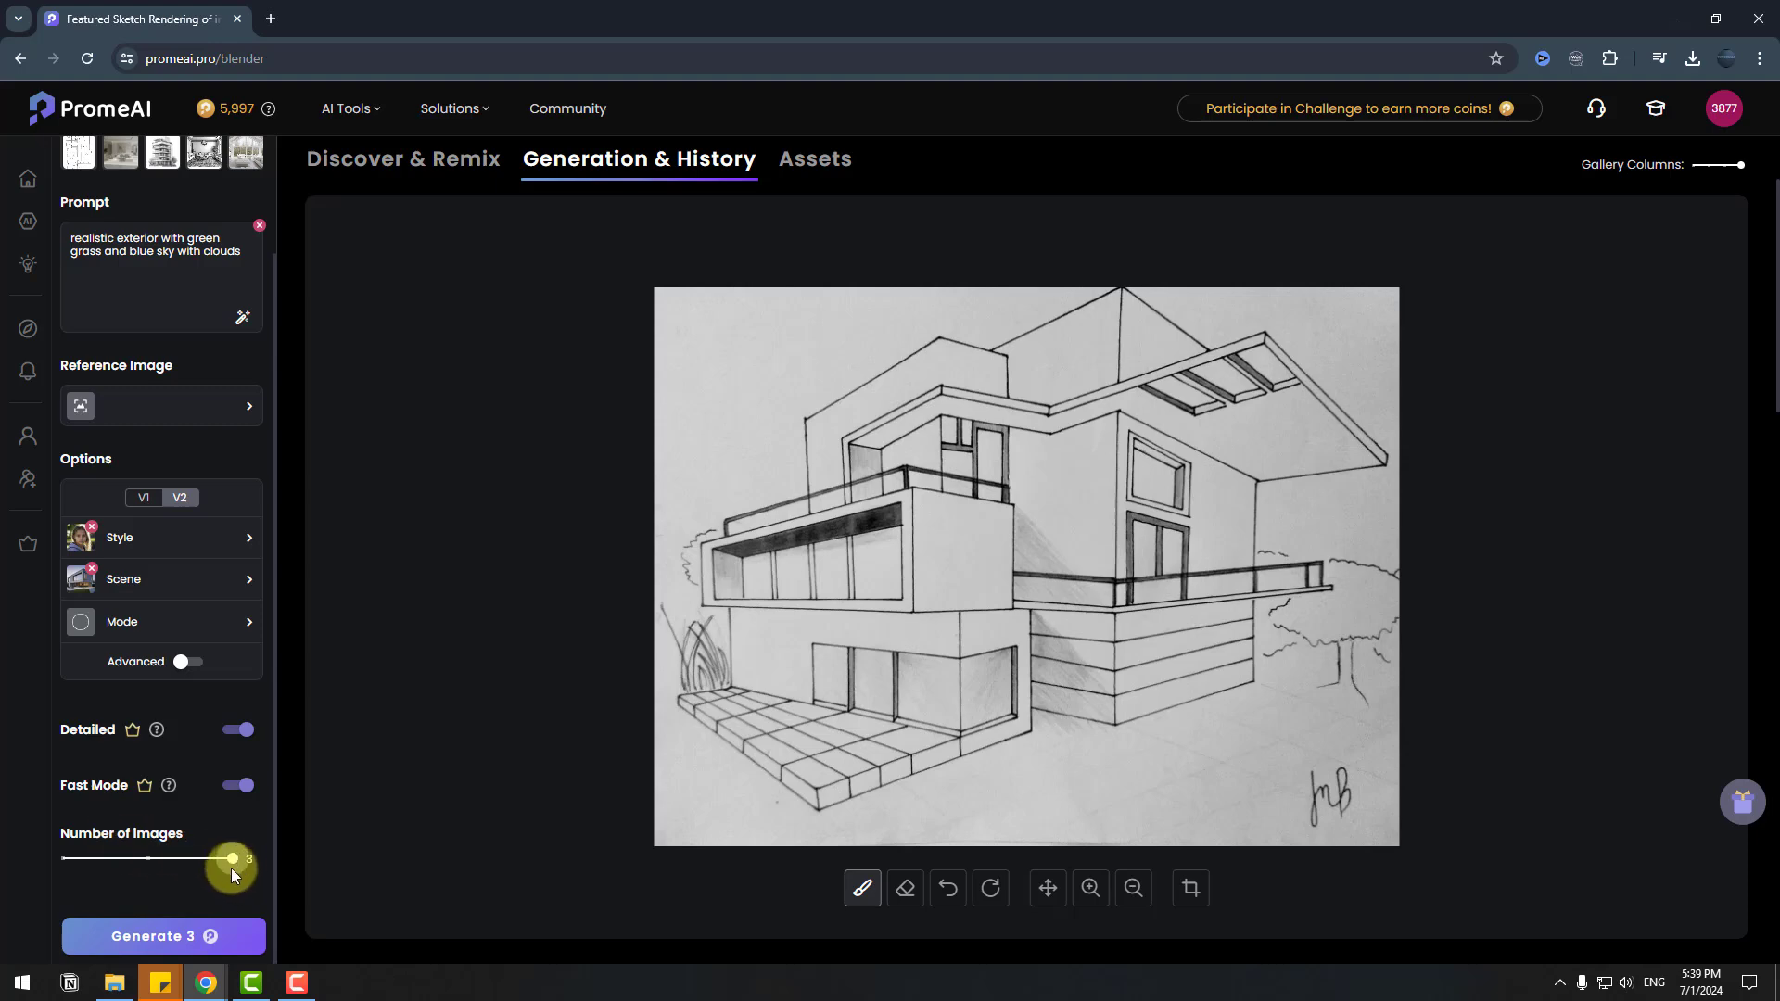
- Set the number of images to 3 and generate the renderings of the sketch
{"action": "left_click_drag", "start_coordinate": [232, 864], "coordinate": [148, 860]}
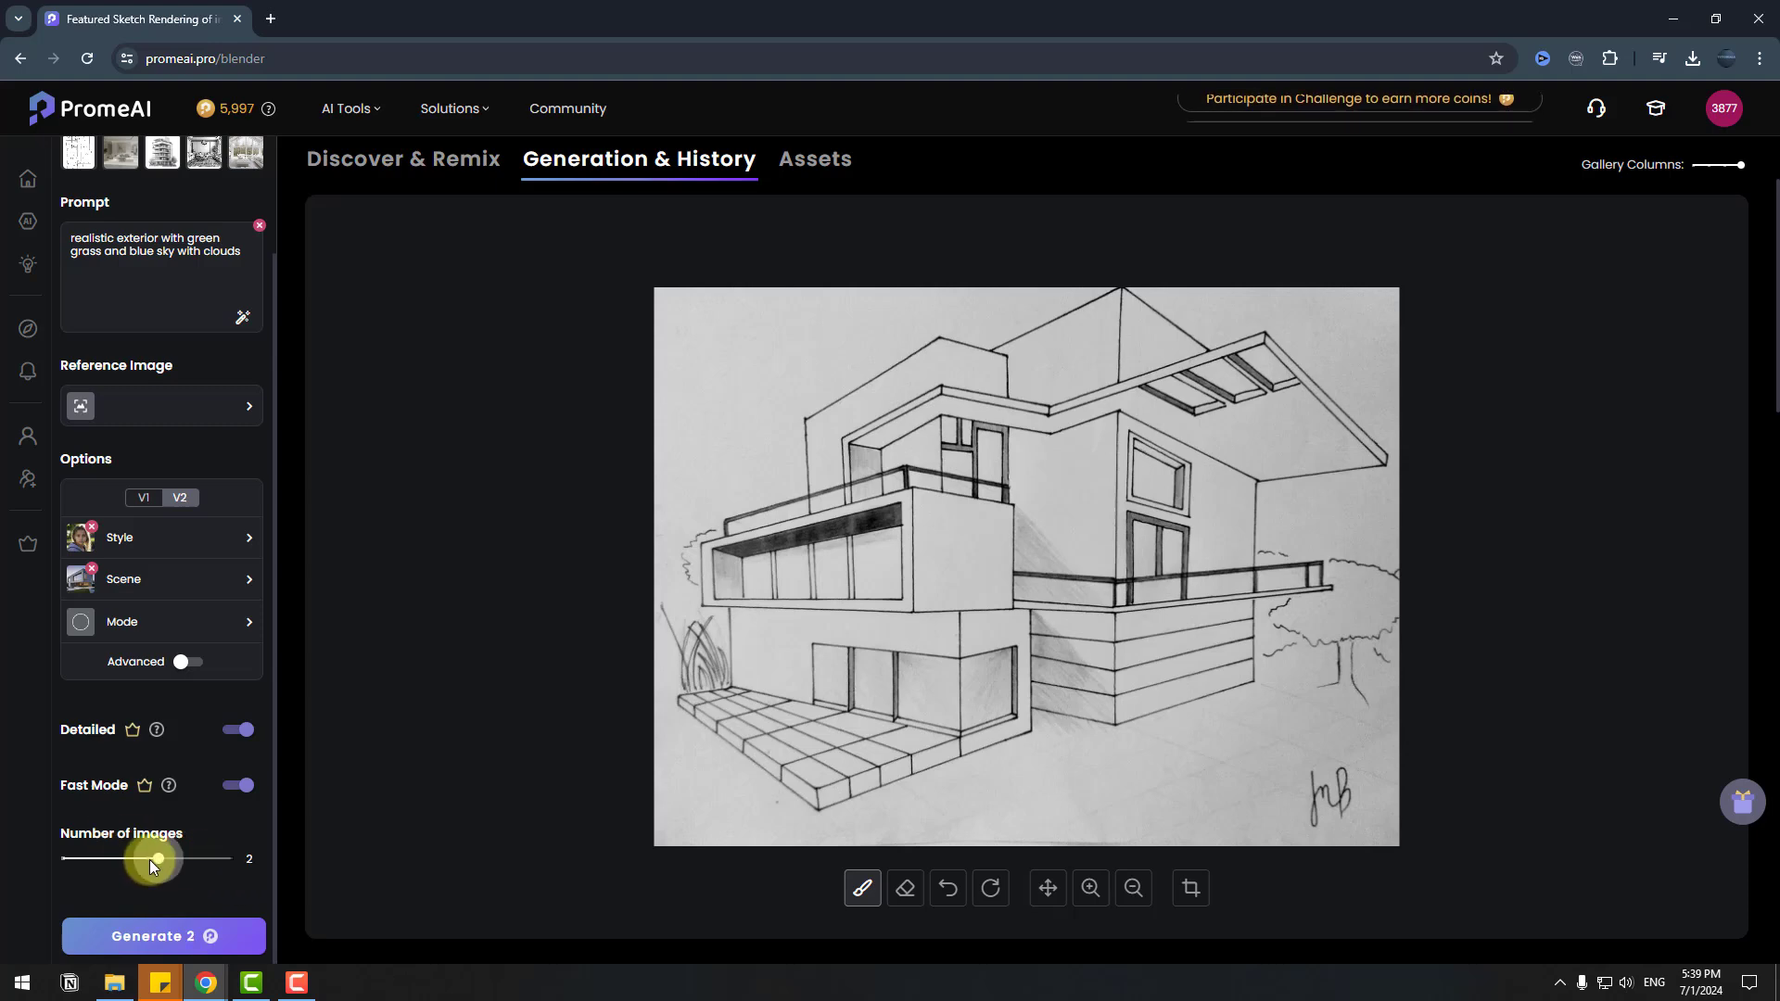
{"action": "left_click", "coordinate": [226, 859]}
{"action": "scroll", "coordinate": [199, 936], "scroll_direction": "up", "scroll_amount": 2}
{"action": "scroll", "coordinate": [202, 399], "scroll_direction": "down", "scroll_amount": 2}
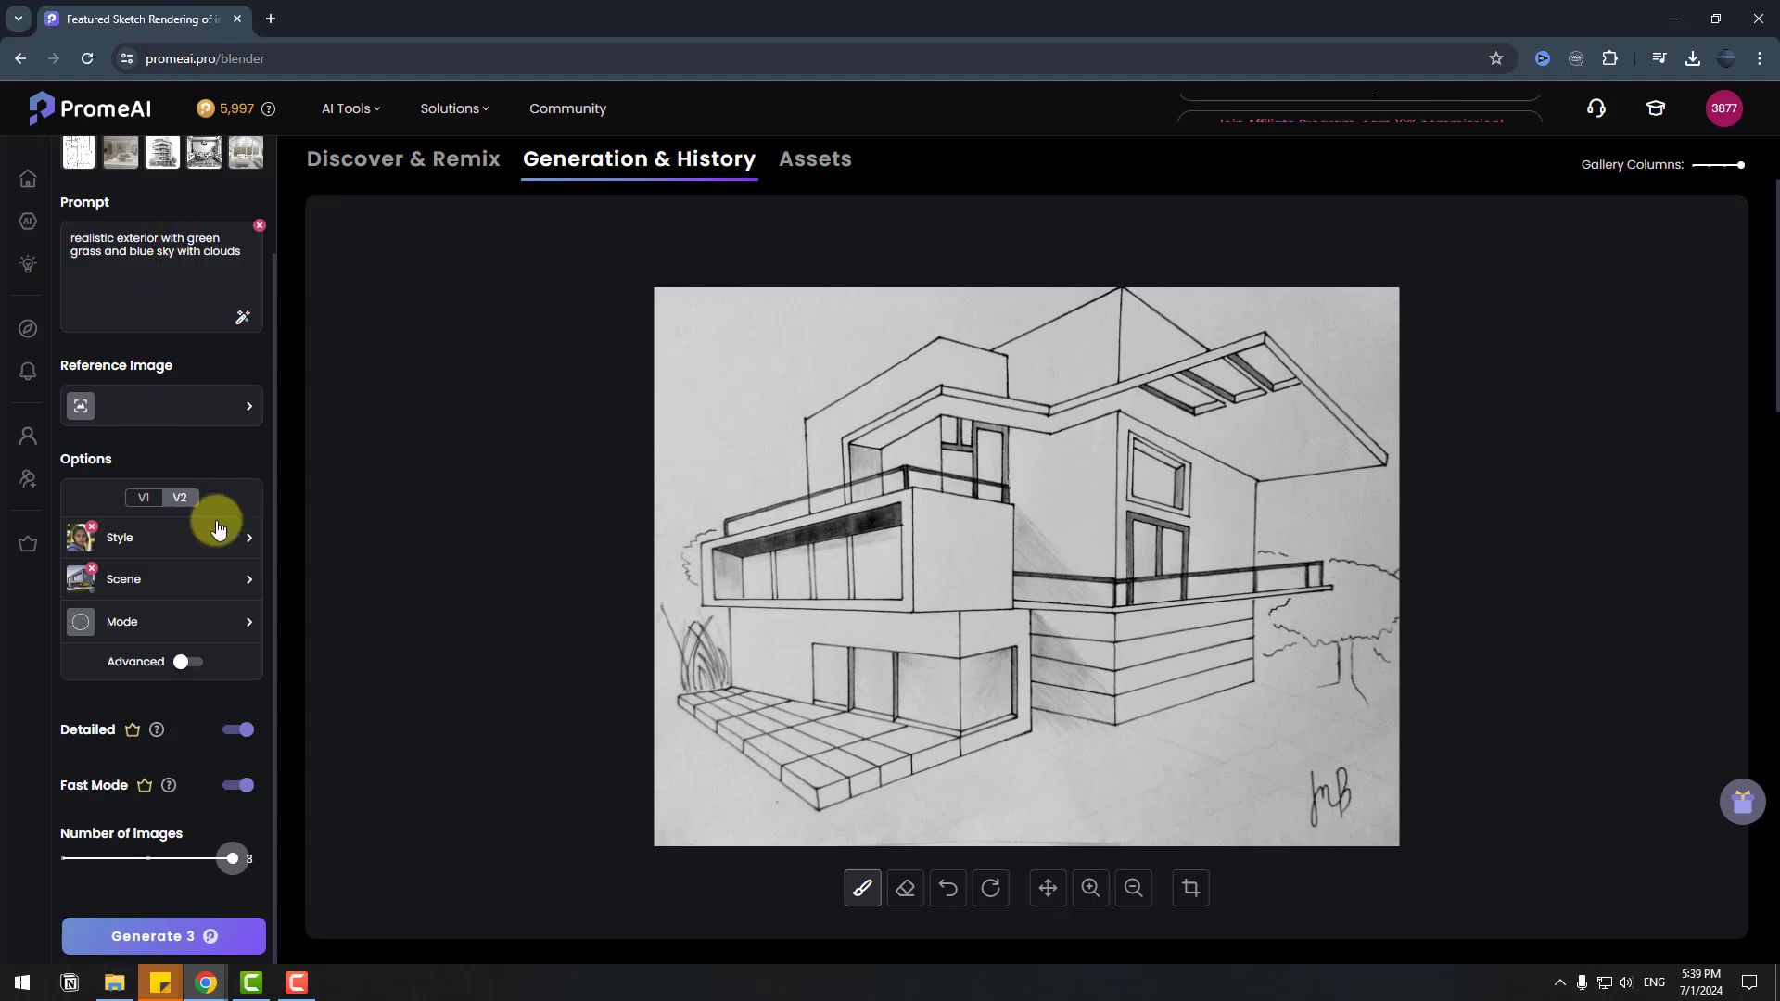
{"action": "left_click", "coordinate": [158, 939]}
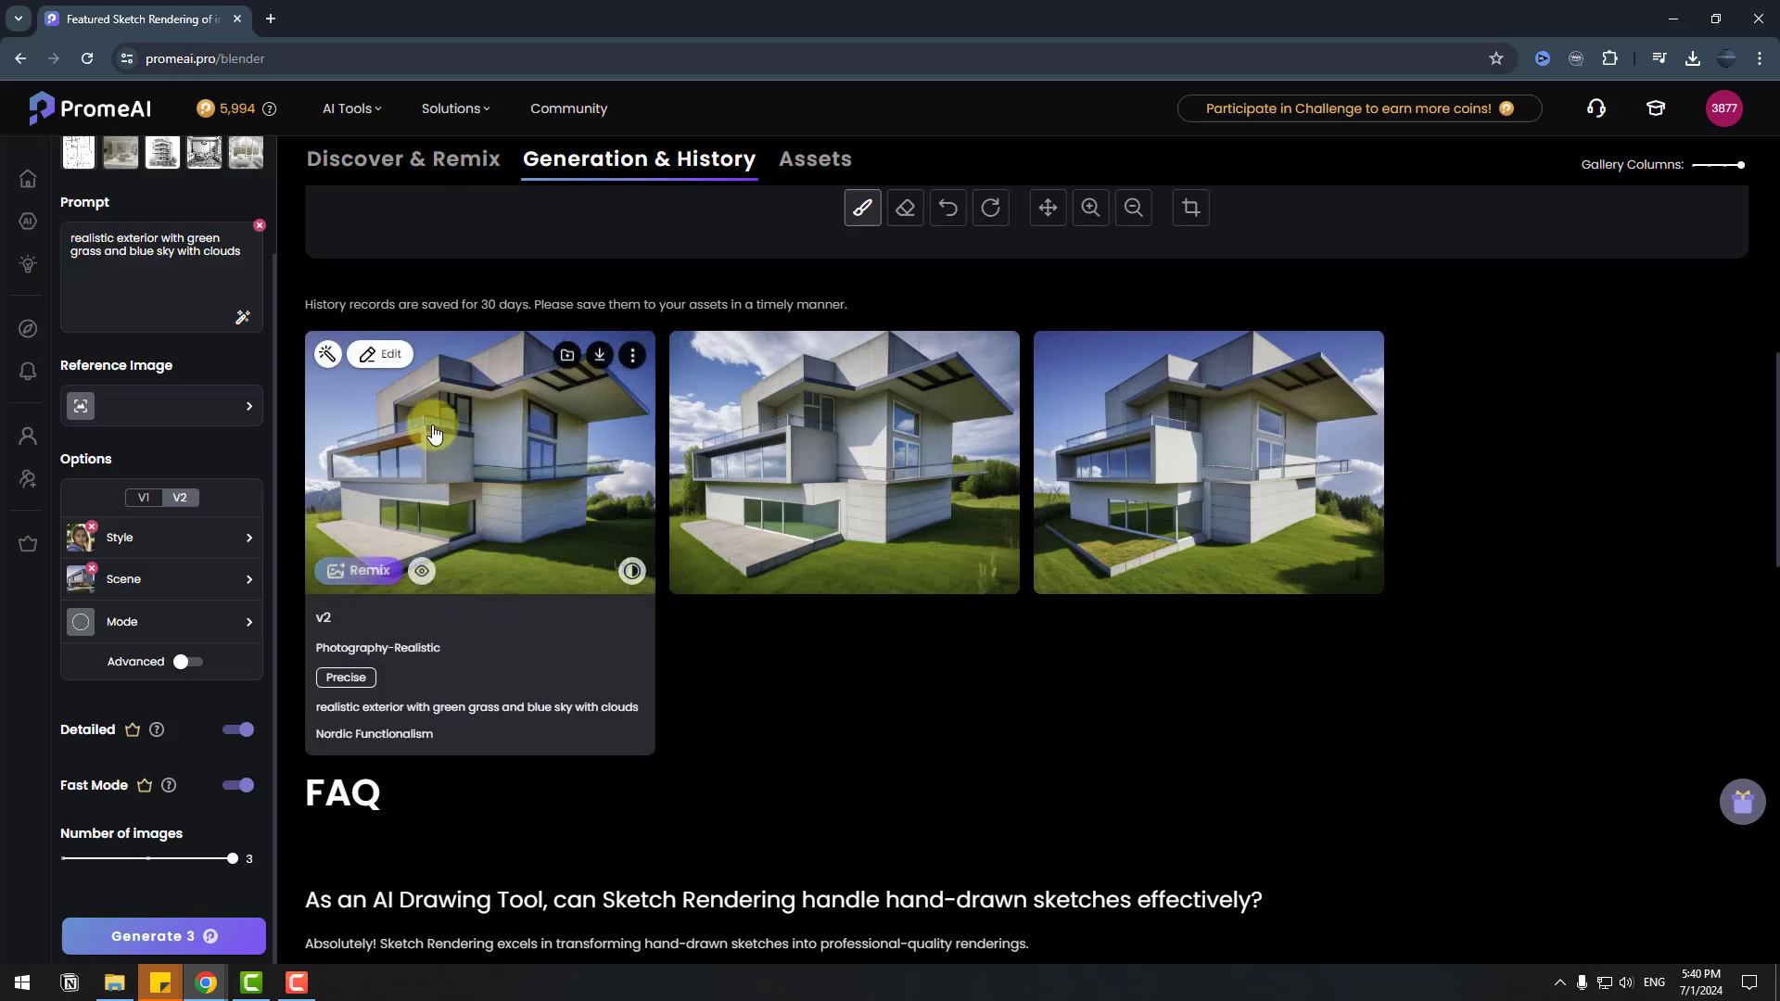
- Examine the three generated renderings one after another in the enlarged preview, comparing them with the original sketch
{"action": "left_click", "coordinate": [472, 429]}
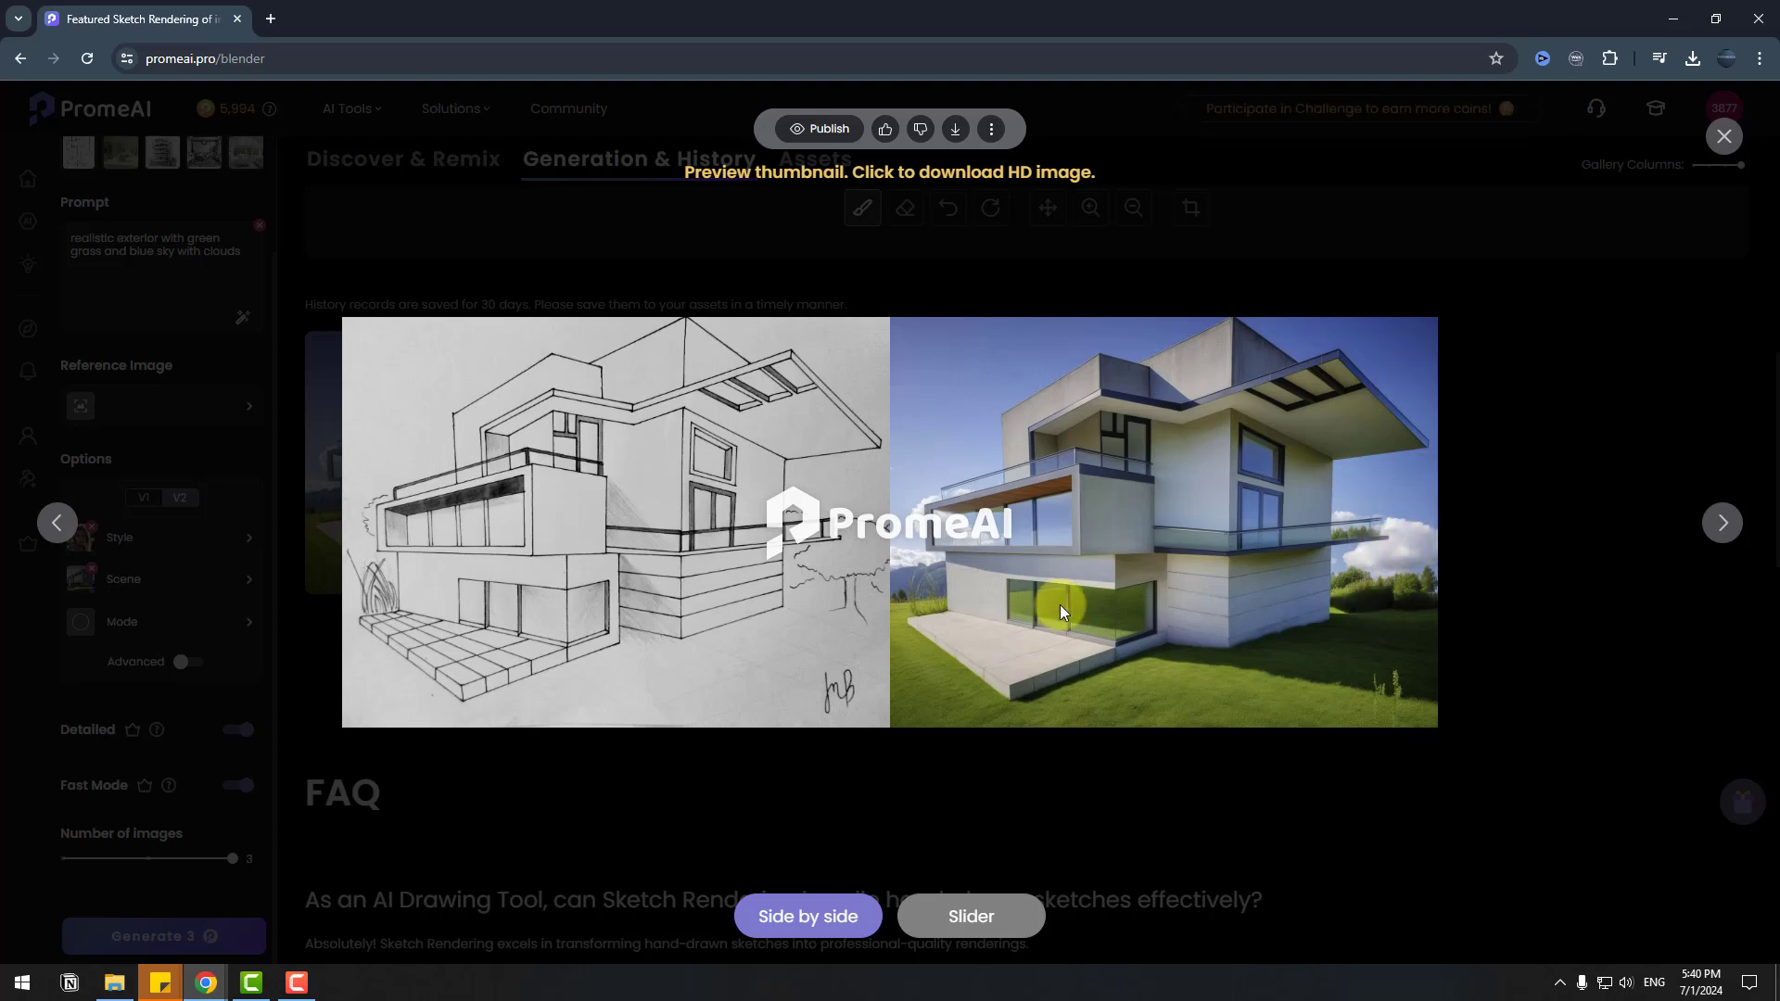
{"action": "left_click", "coordinate": [1723, 136]}
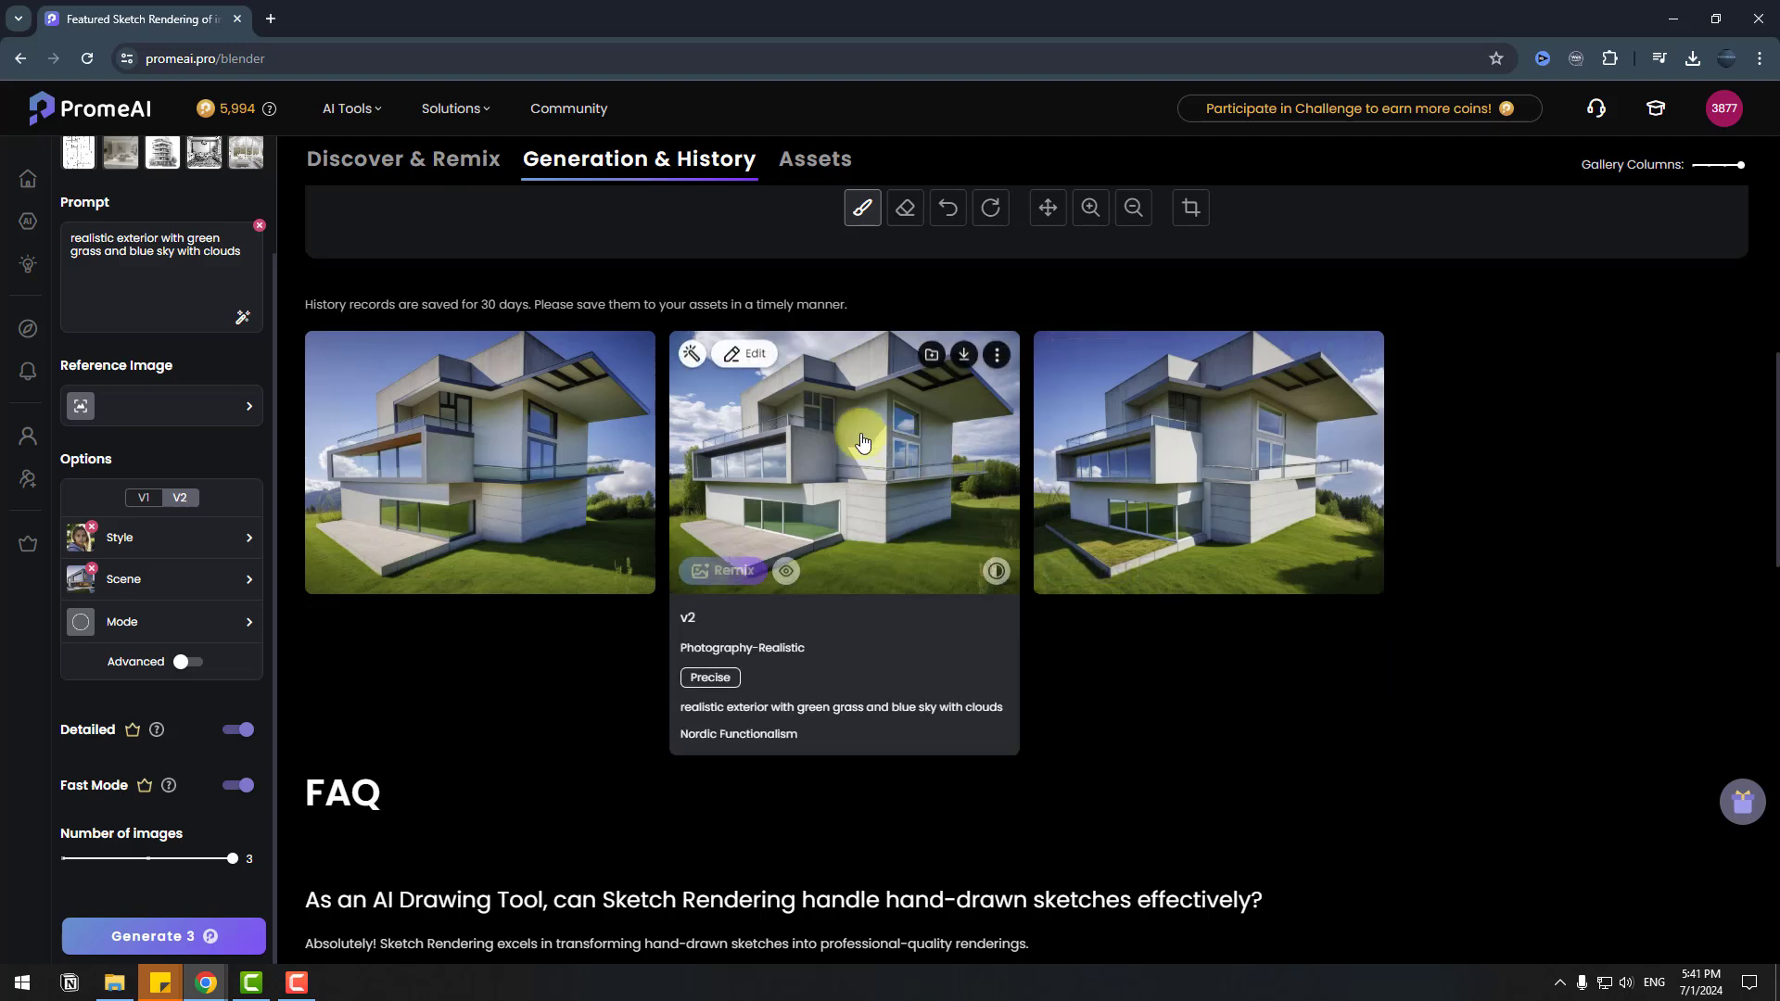
{"action": "left_click", "coordinate": [876, 512]}
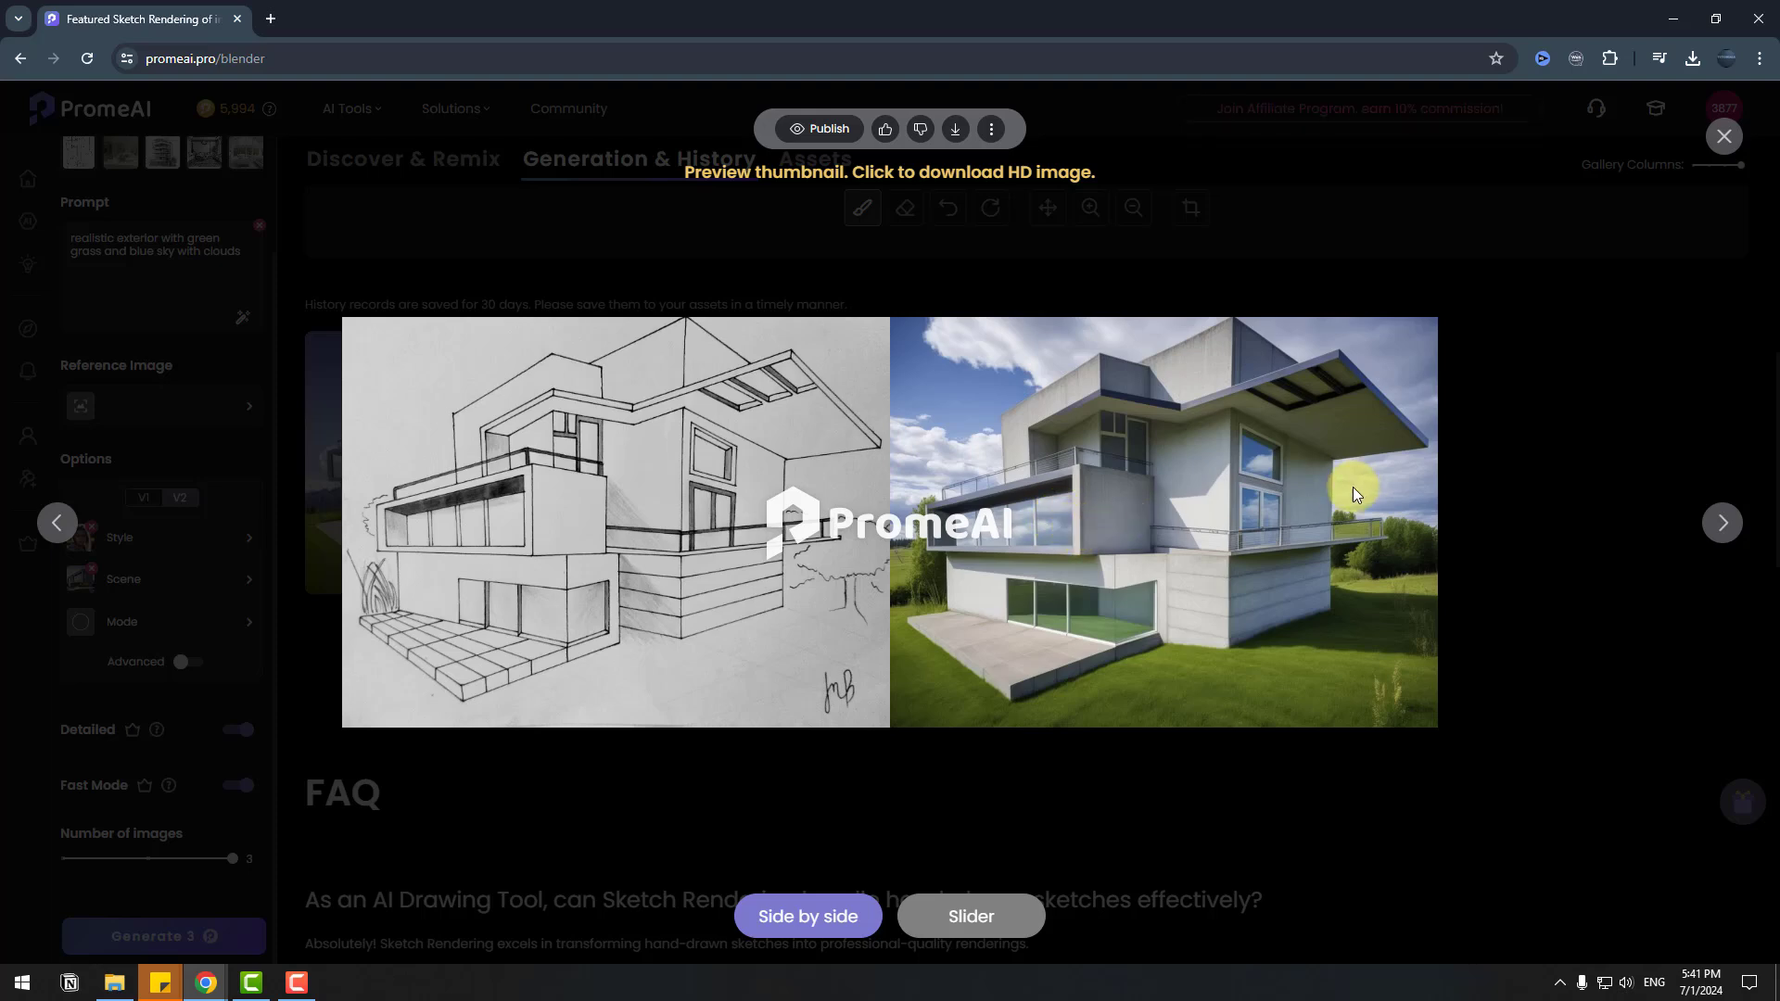
{"action": "left_click", "coordinate": [1722, 144]}
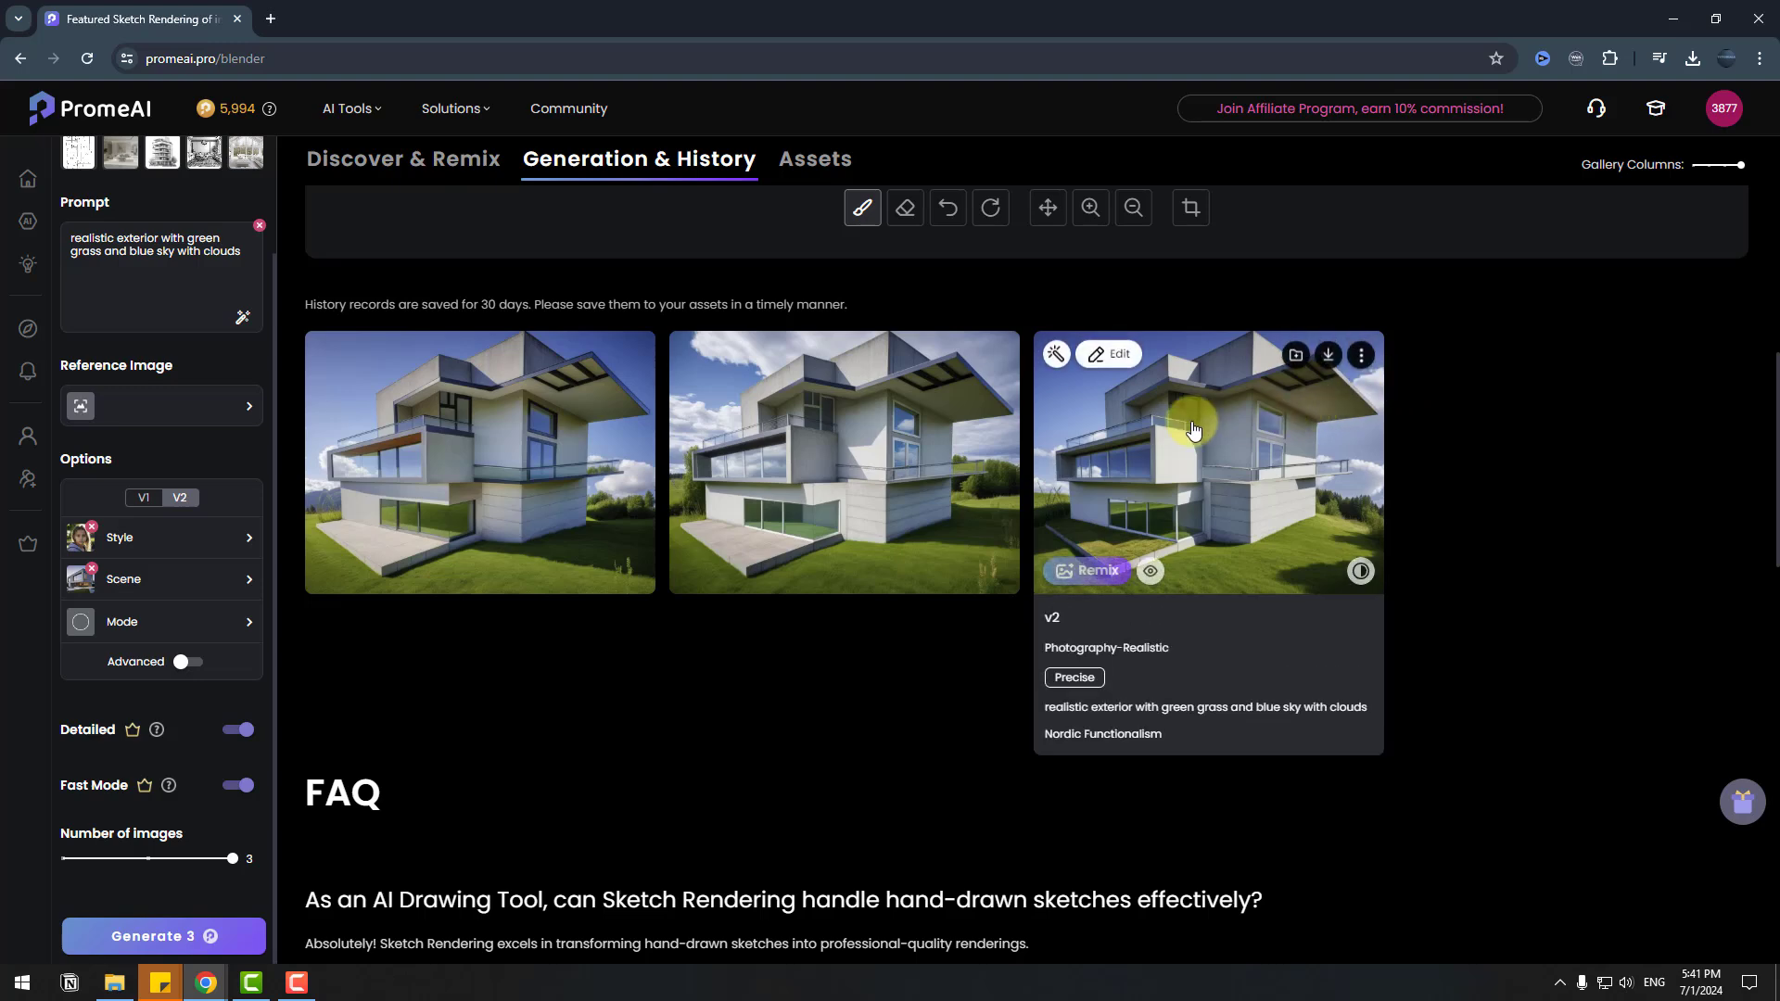
{"action": "left_click", "coordinate": [1221, 502]}
{"action": "key", "text": "Escape"}
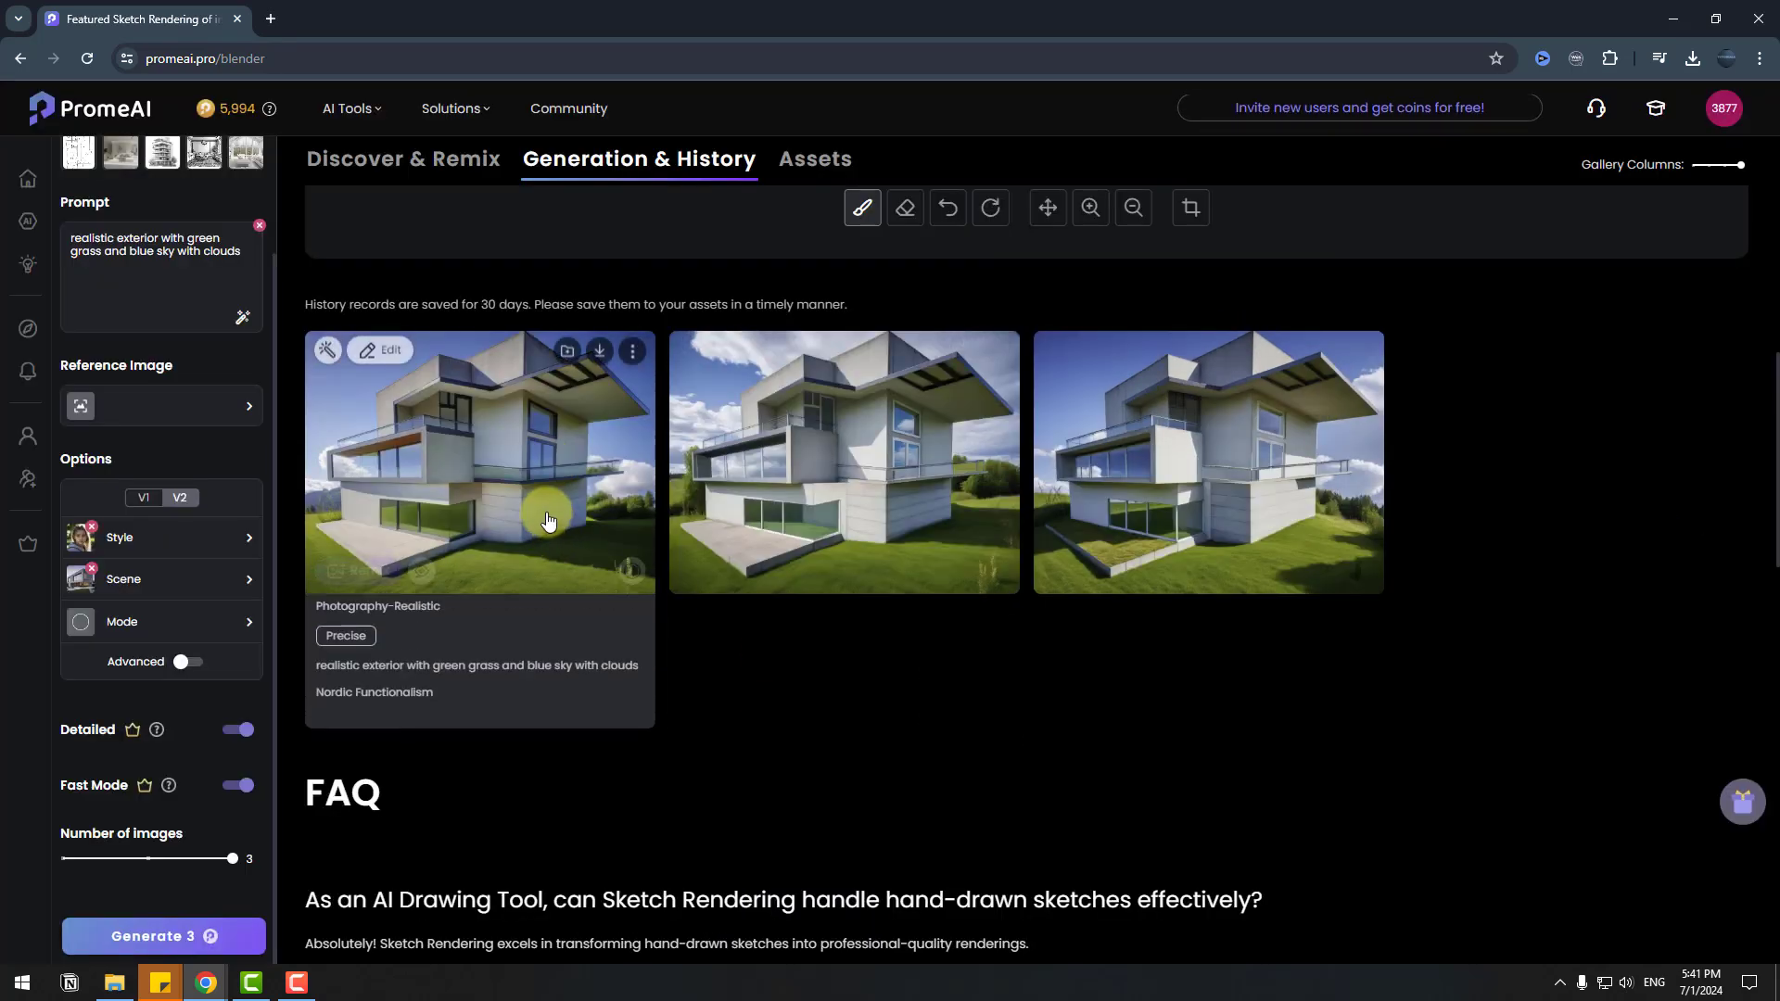
- Download the first rendering with the Normal 4x Upscaler option
{"action": "left_click", "coordinate": [598, 356]}
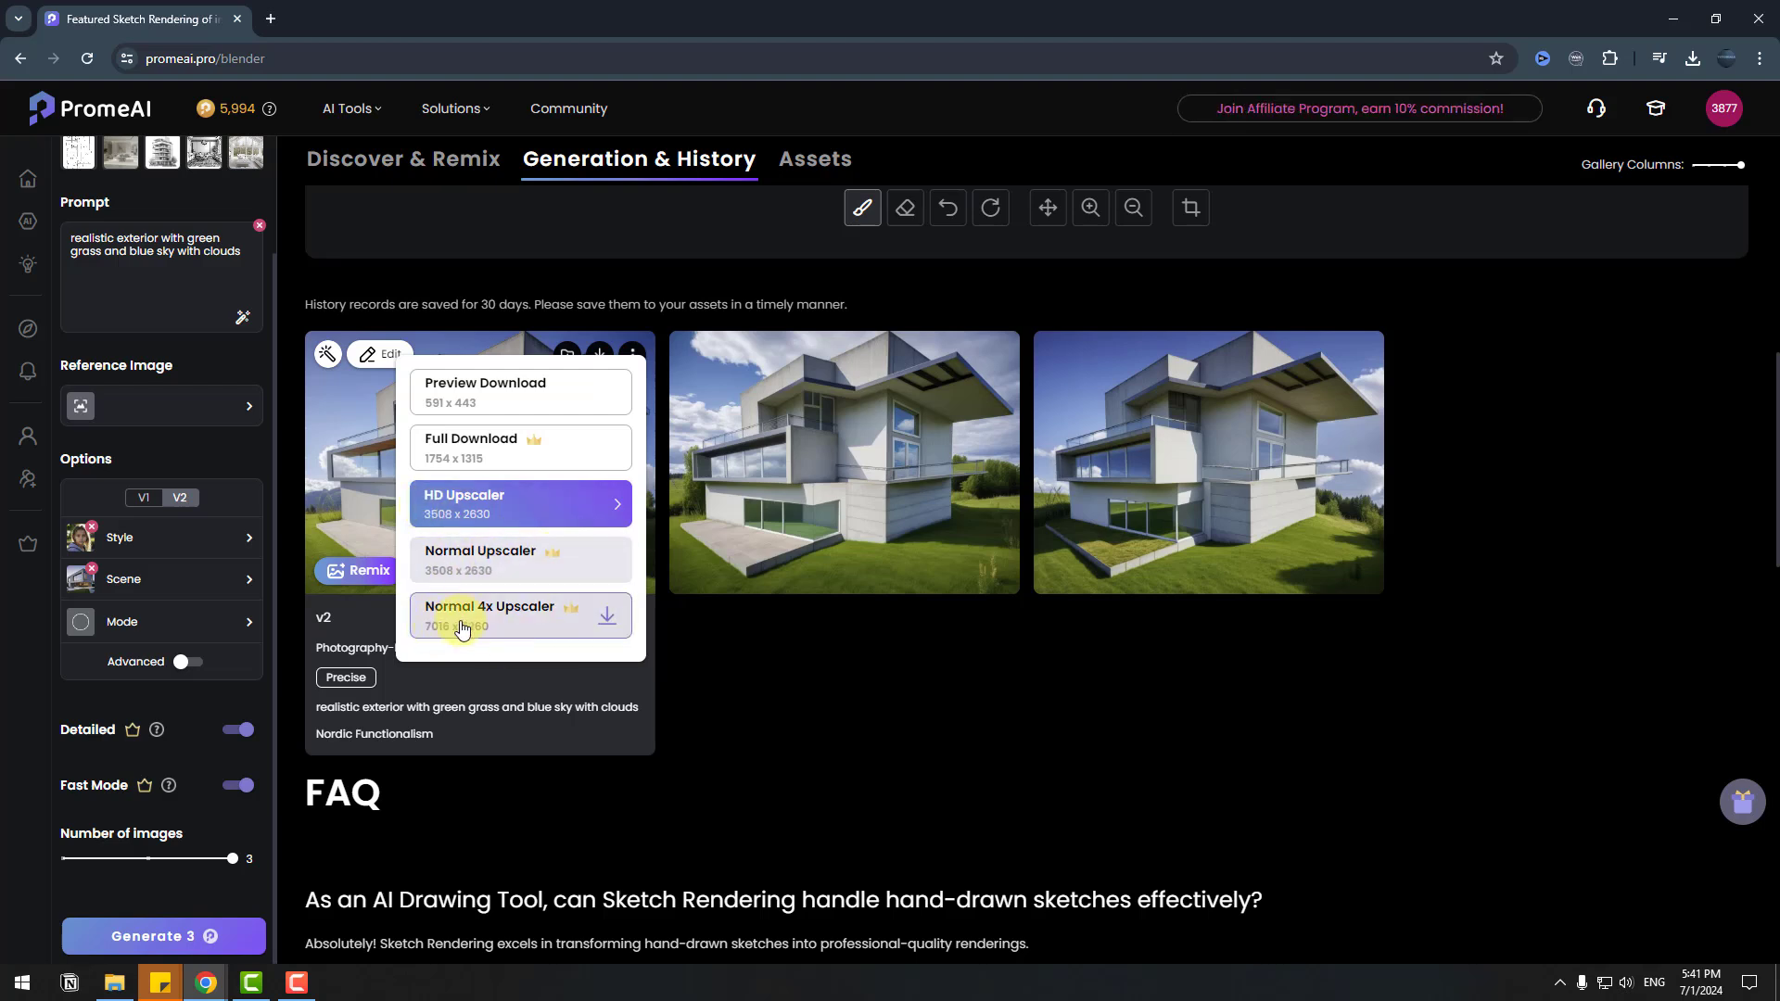
{"action": "left_click", "coordinate": [525, 633]}
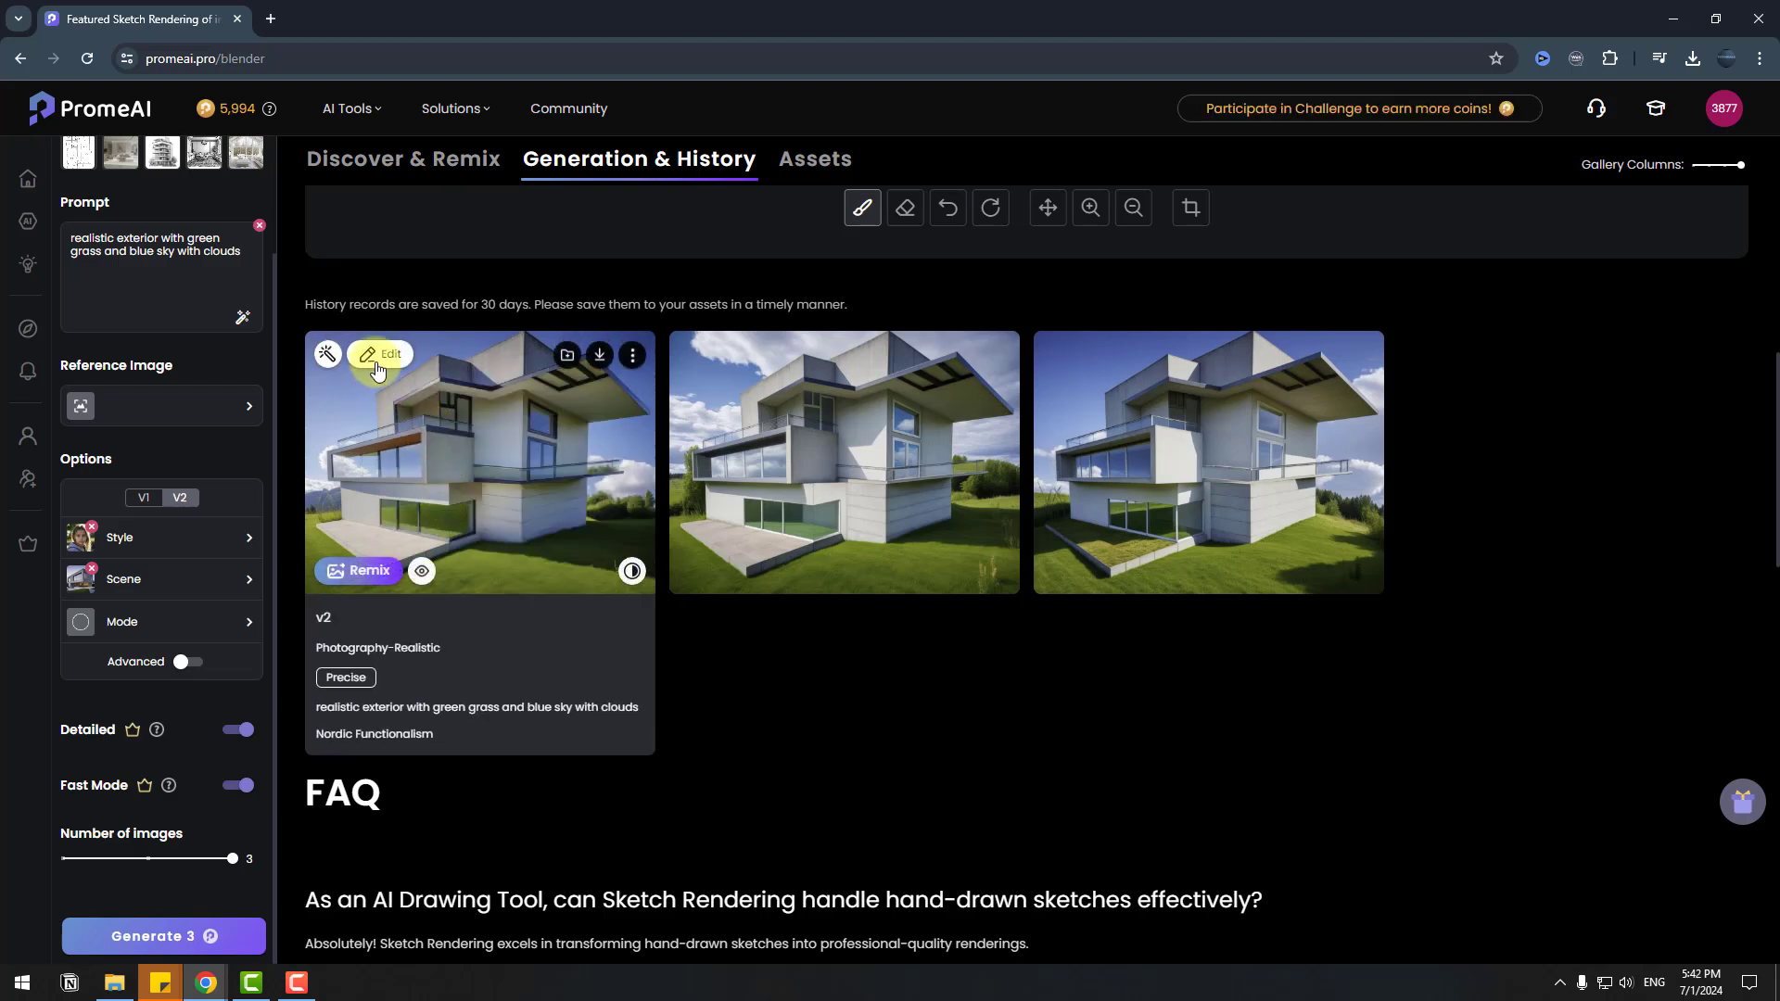
- Open the AI Image Generator and enter the prompt "young gamer boy playing video games on pc"
{"action": "mouse_move", "coordinate": [377, 370]}
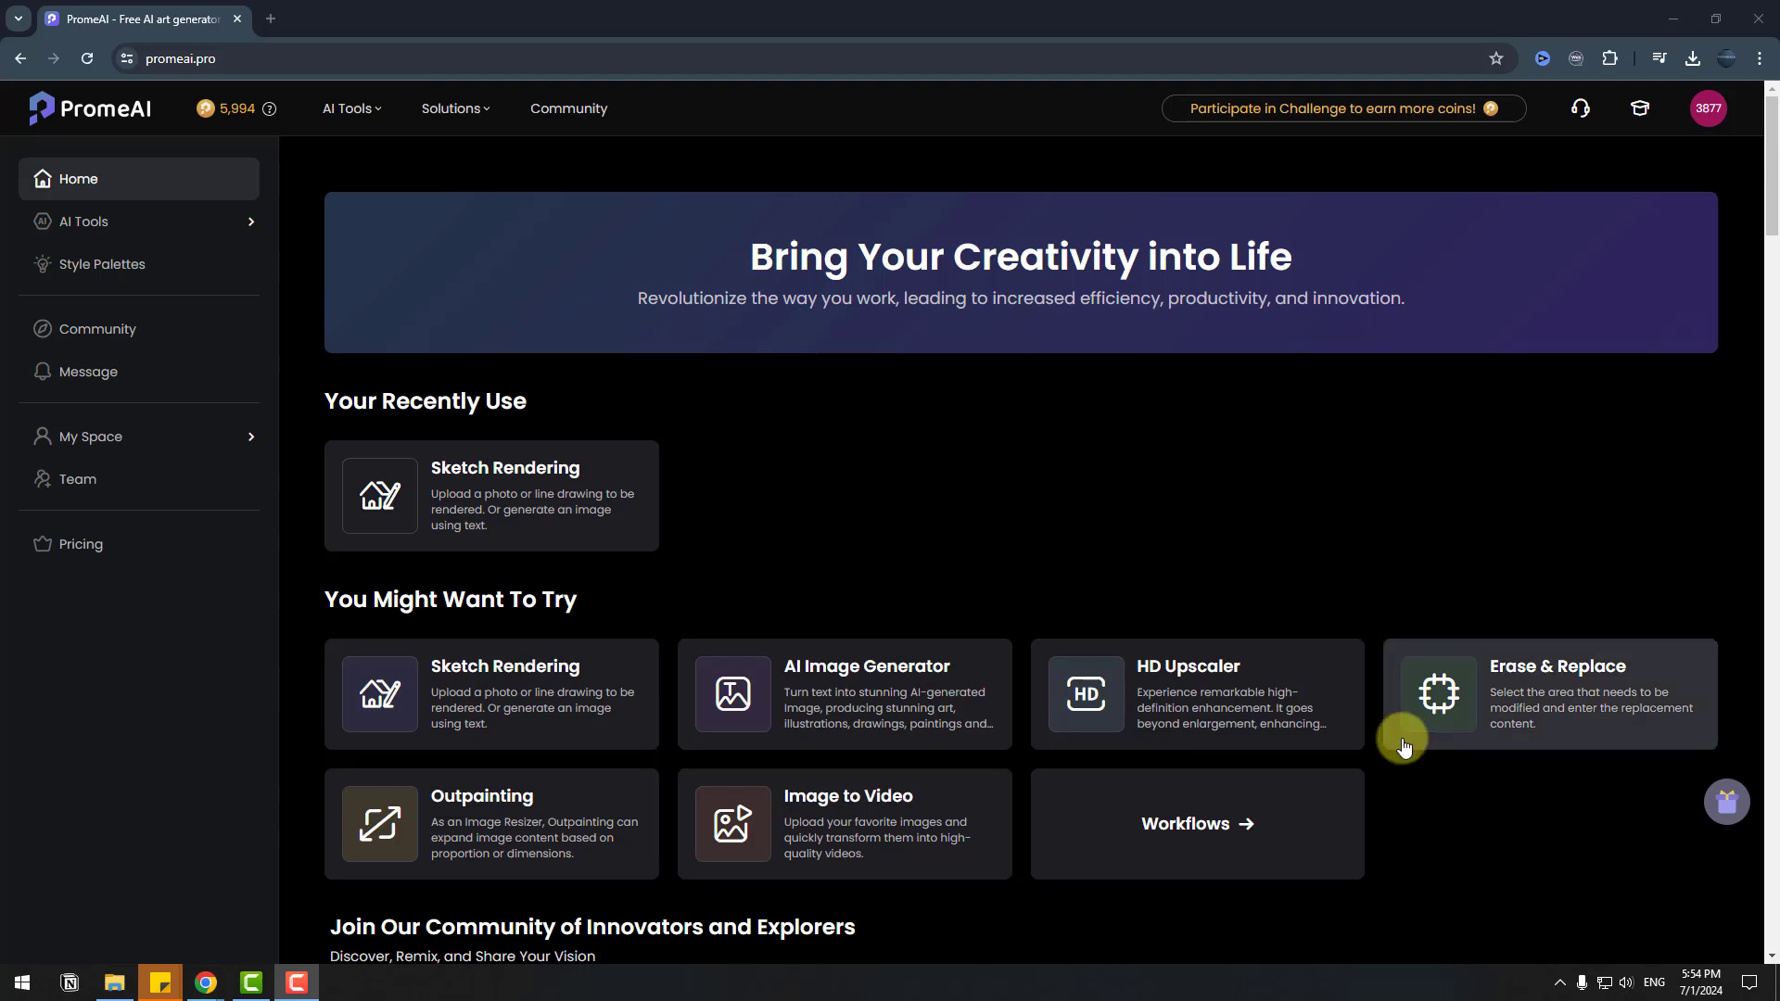
{"action": "left_click", "coordinate": [932, 677]}
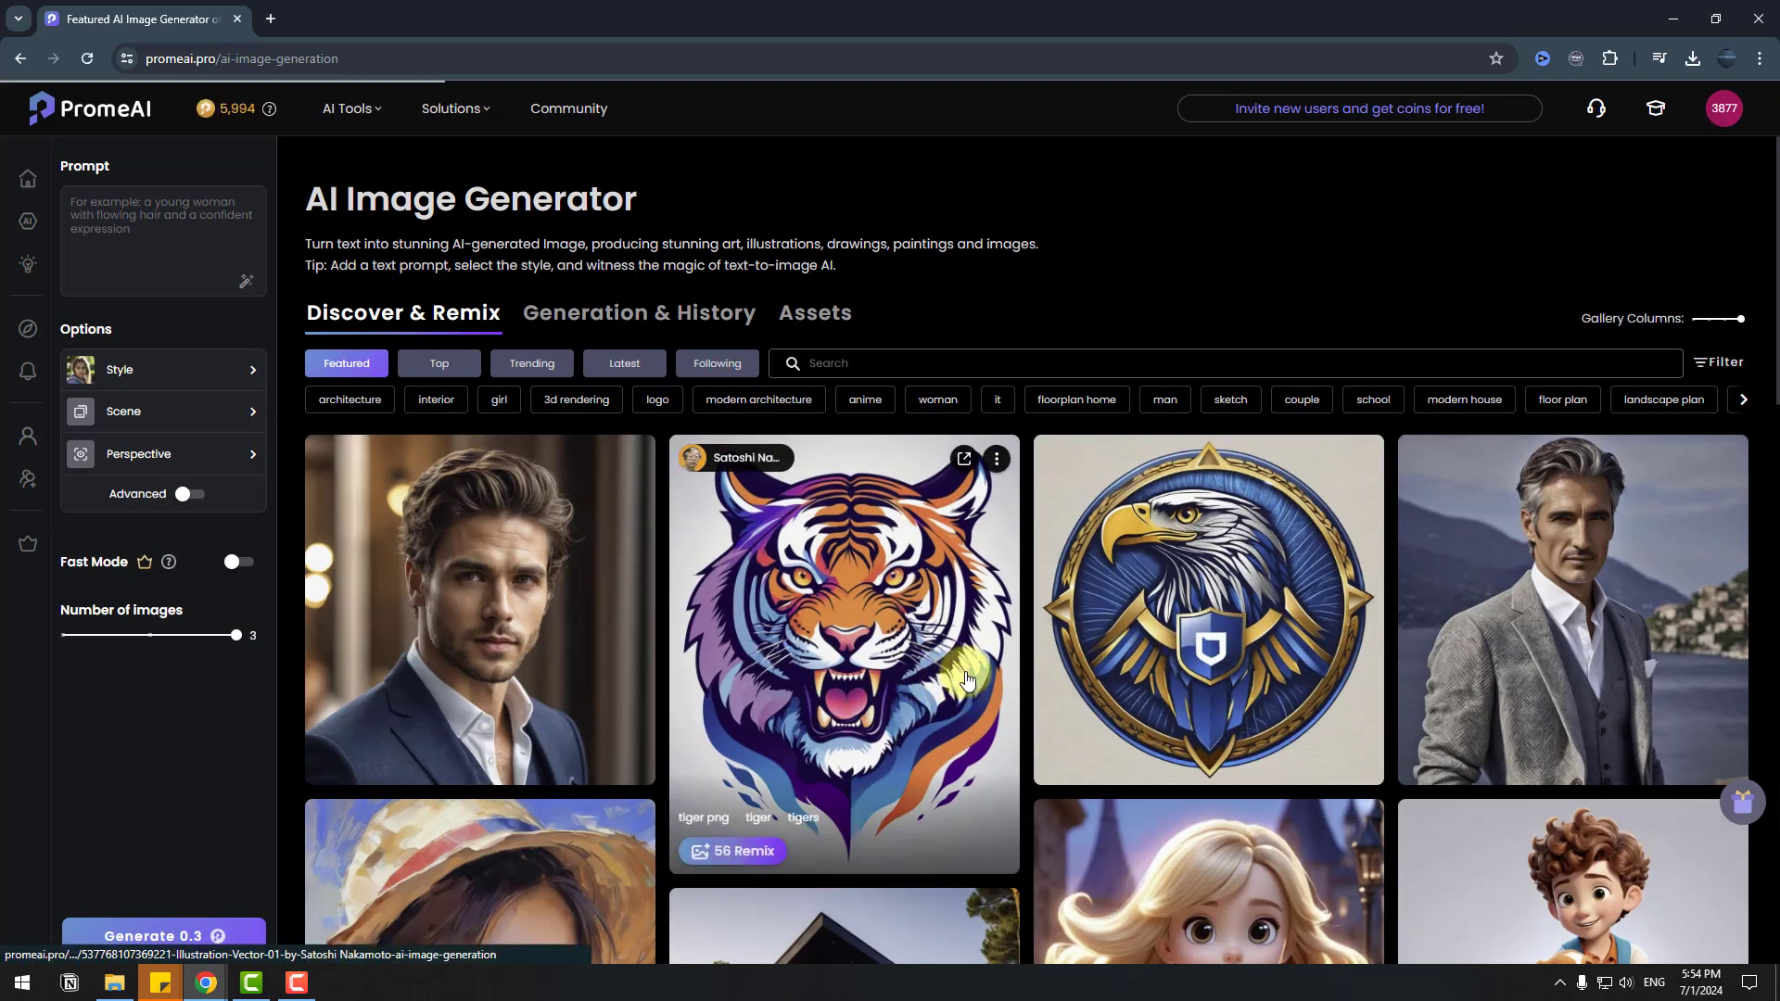
{"action": "left_click", "coordinate": [185, 228]}
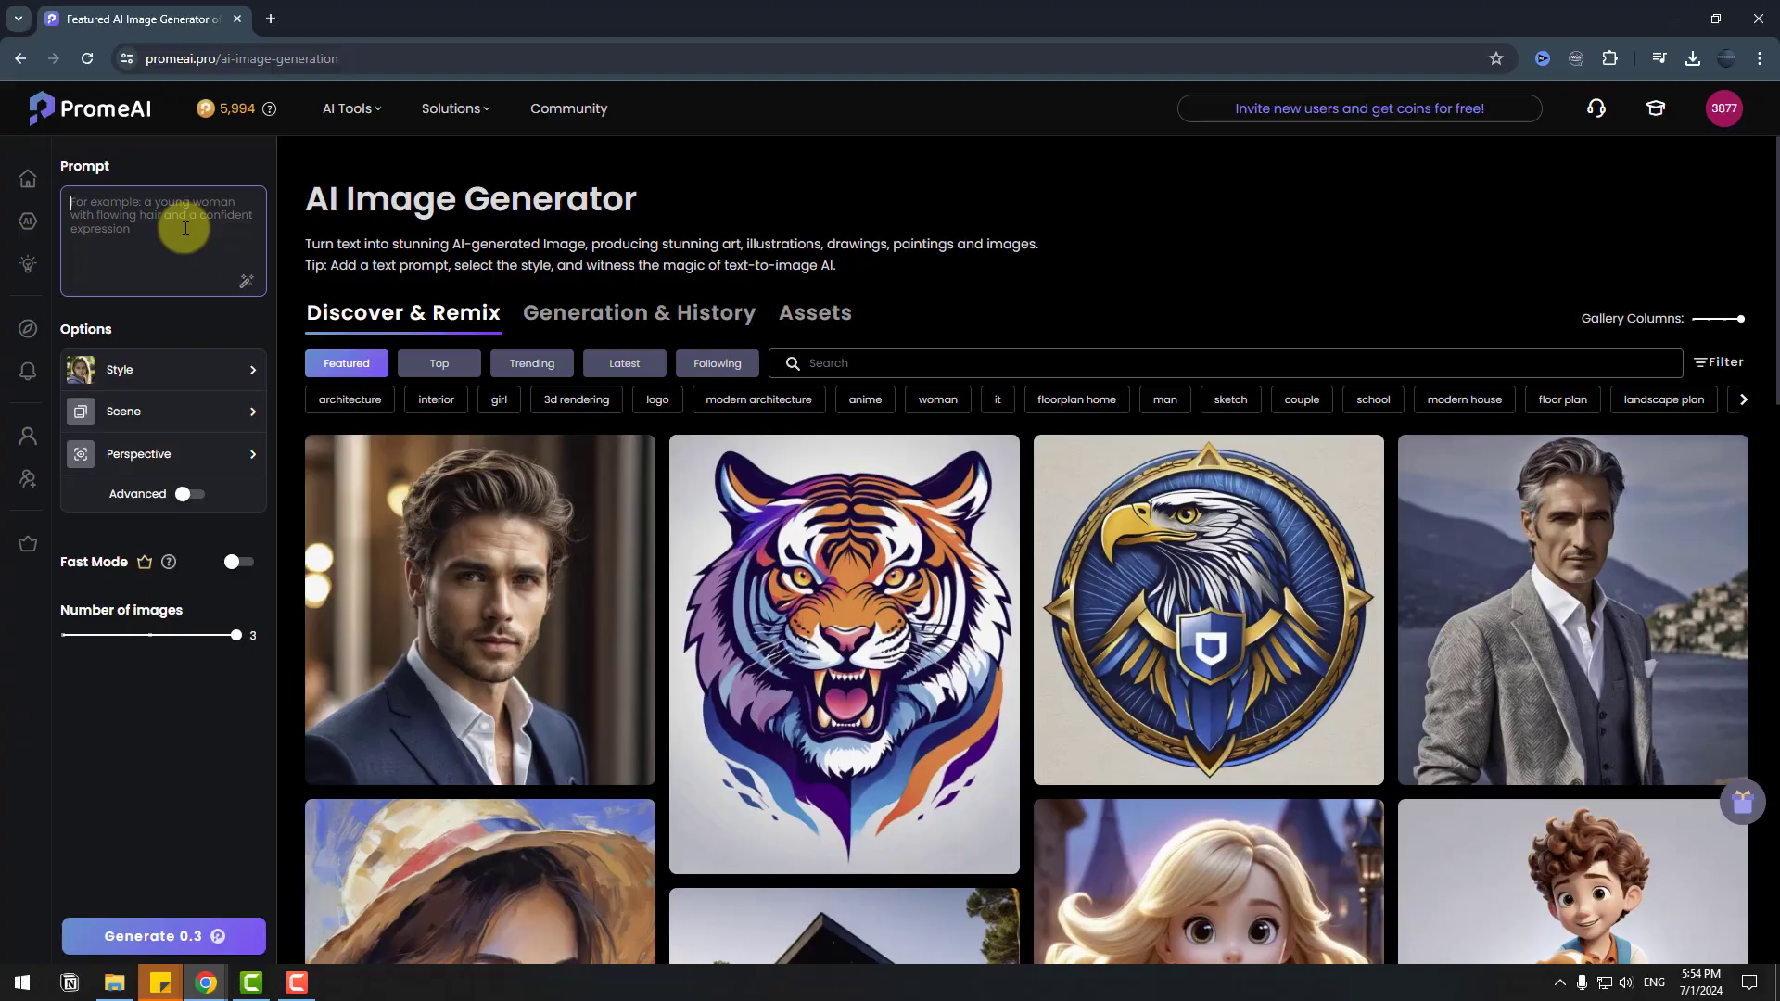
{"action": "type", "text": "young gamer boy"}
{"action": "type", "text": " playing video games on pc"}
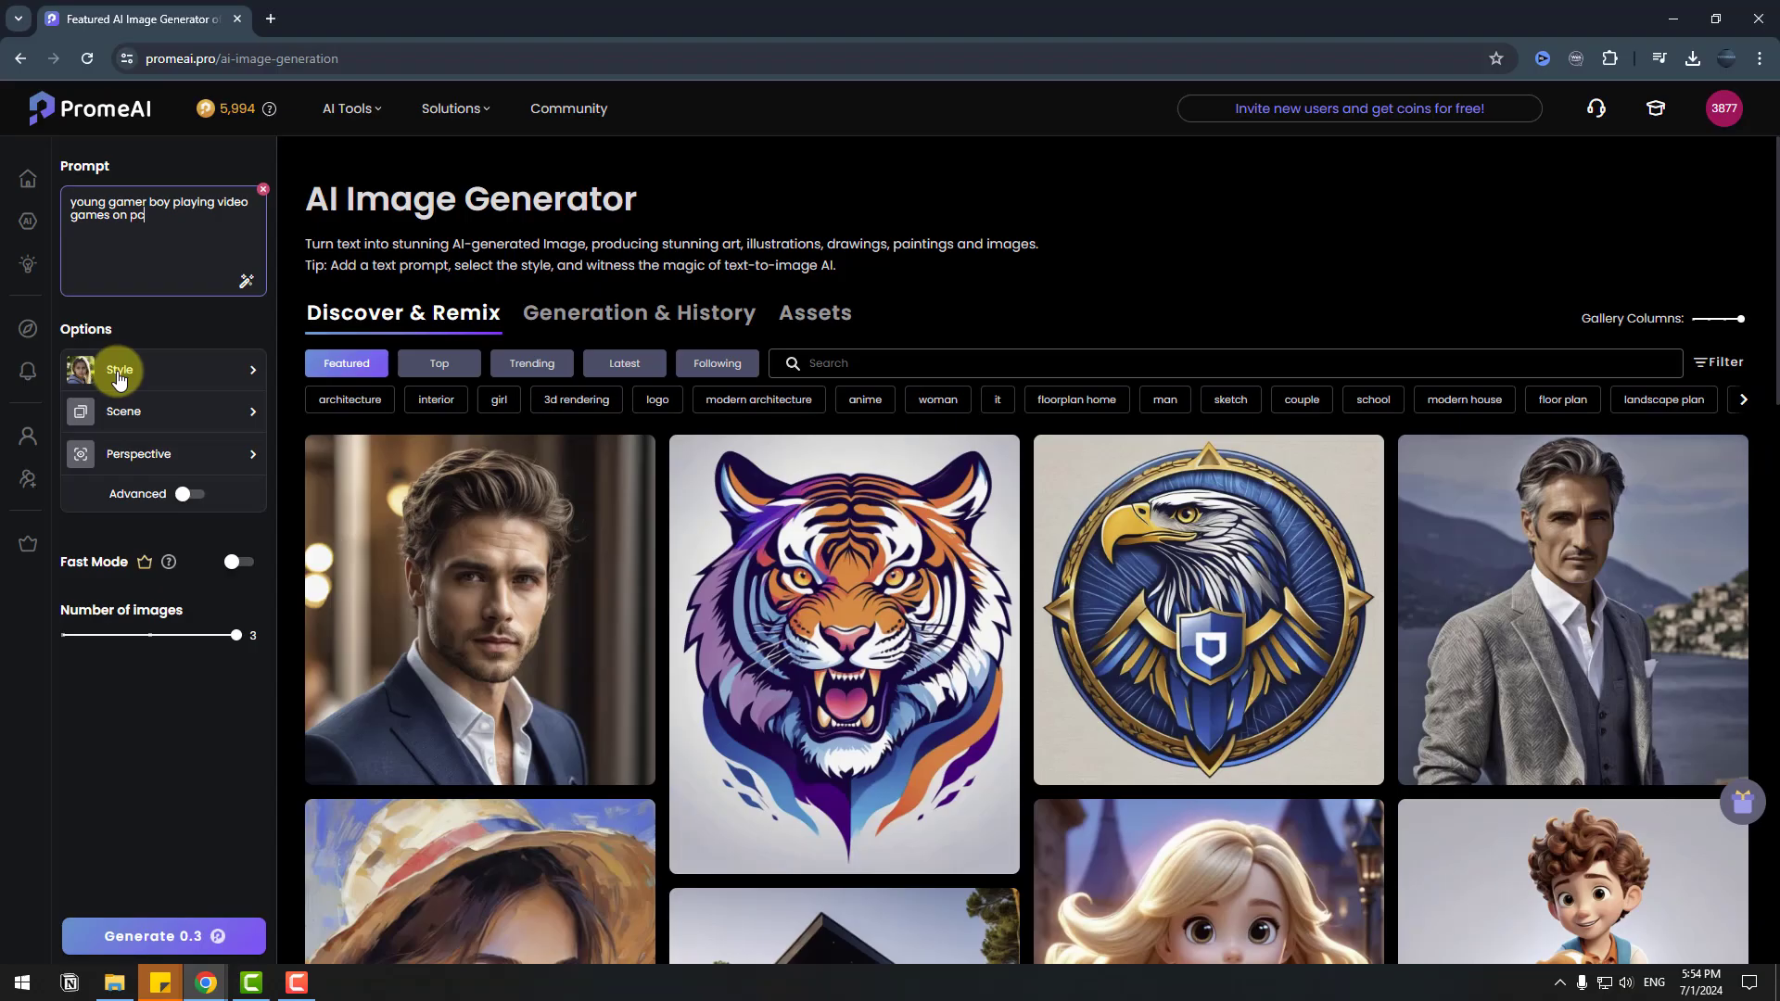
- Choose the Illustration style Realistic Fantasy 01 and the Game Character scene type Boy
{"action": "left_click", "coordinate": [310, 750]}
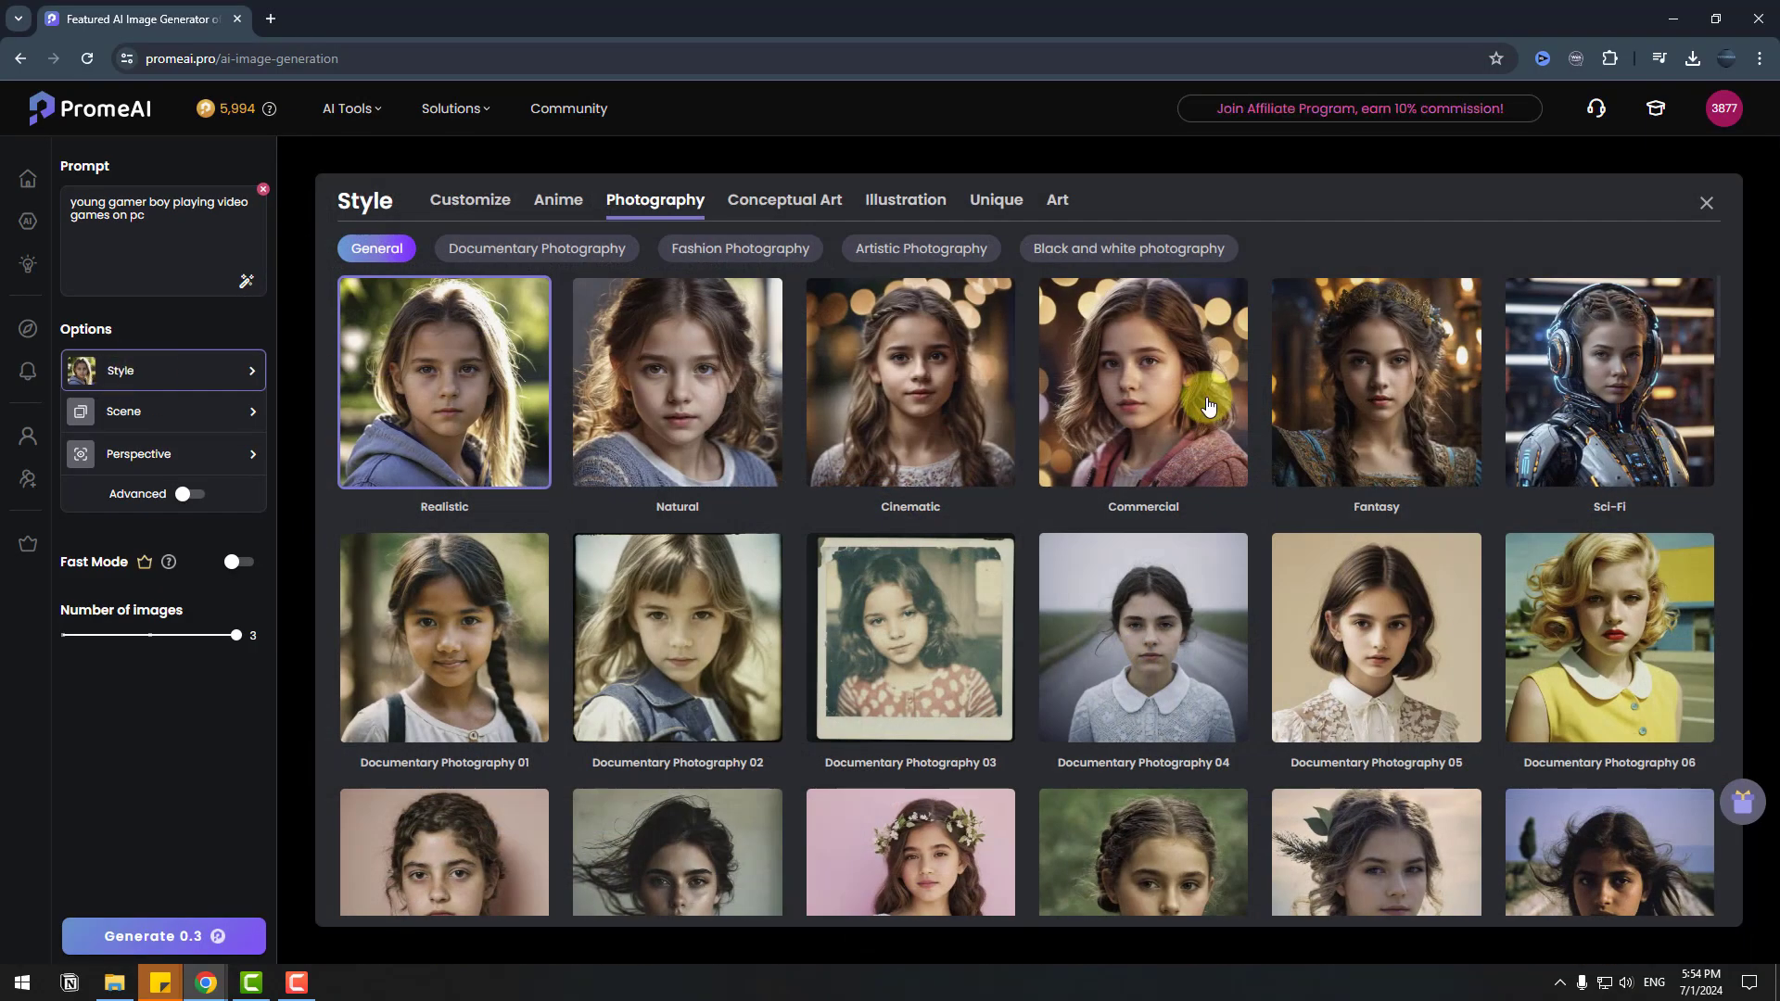
{"action": "left_click", "coordinate": [902, 208]}
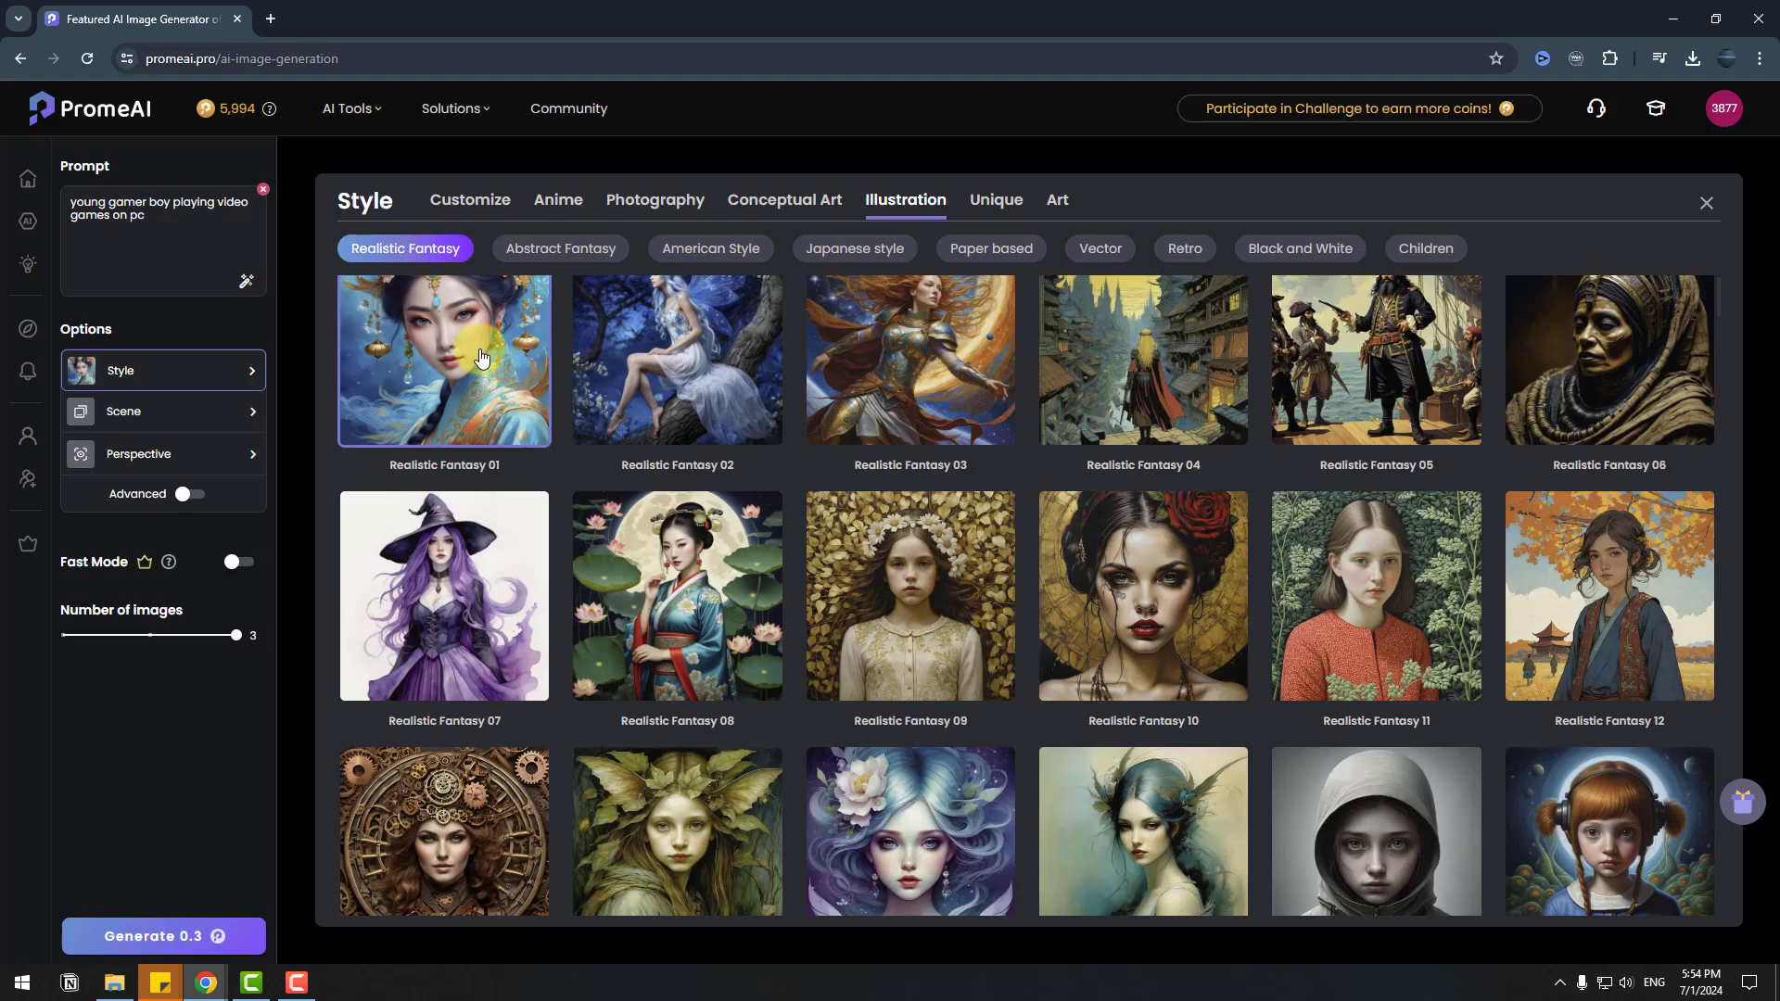
{"action": "left_click", "coordinate": [127, 422]}
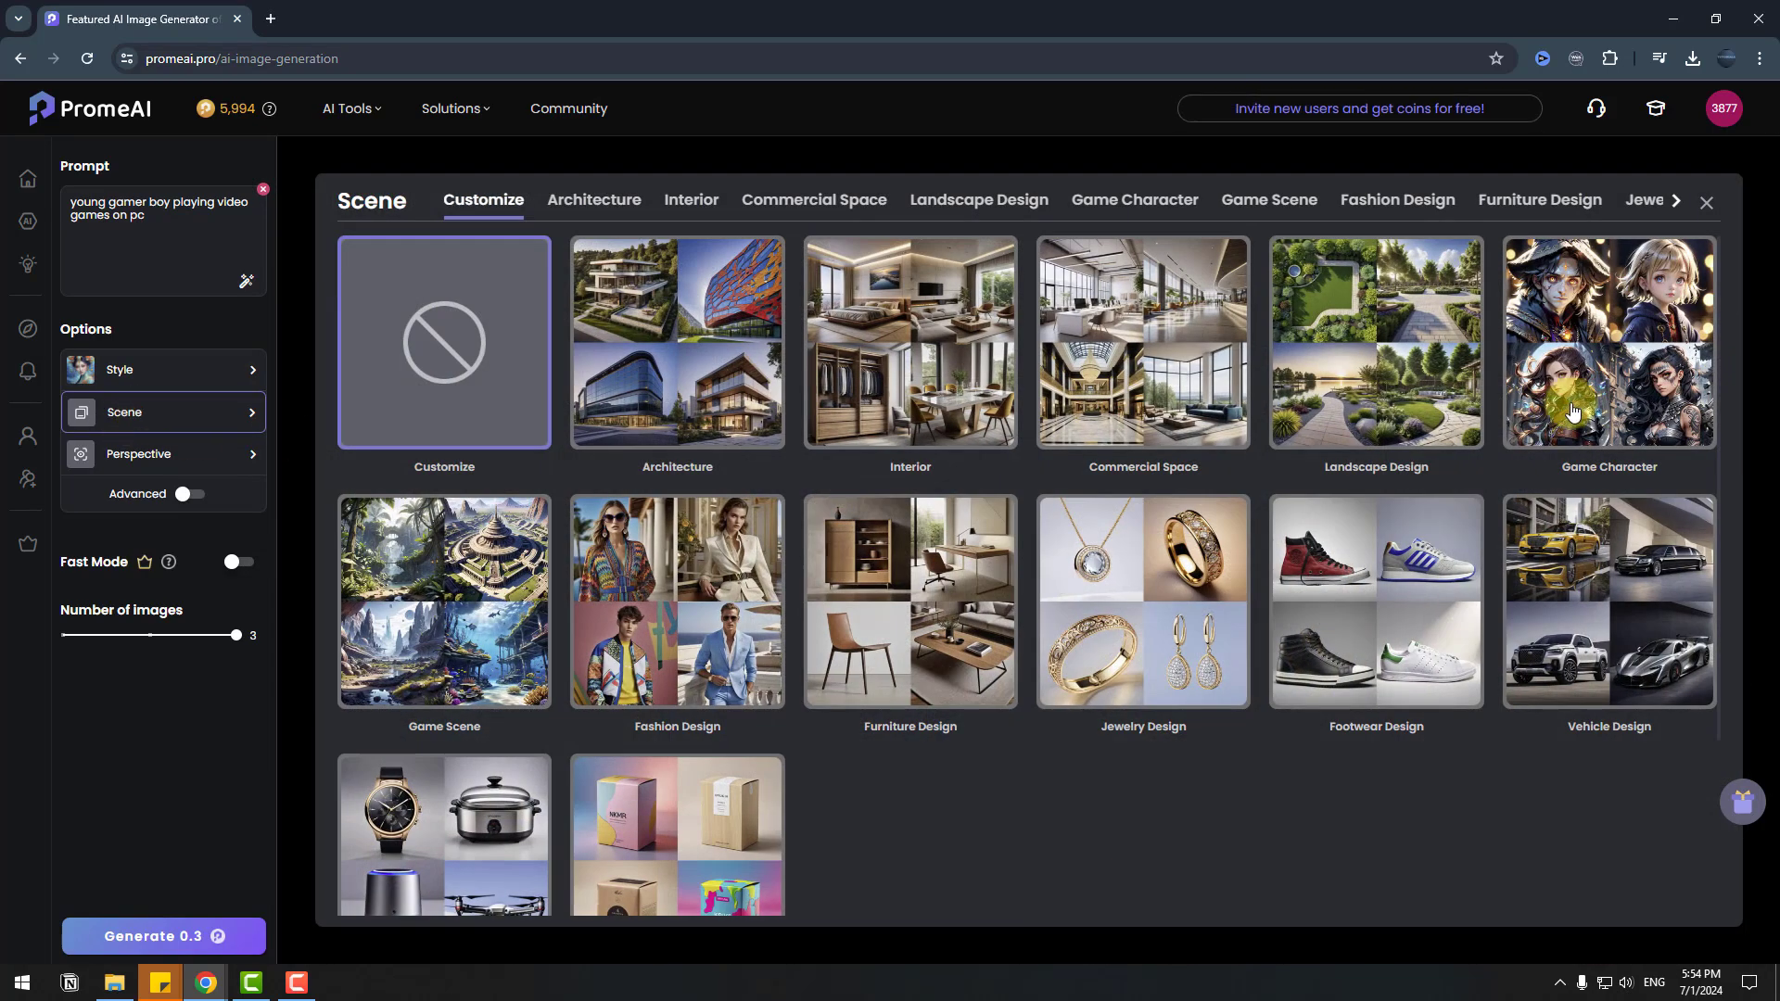
{"action": "left_click", "coordinate": [1621, 340]}
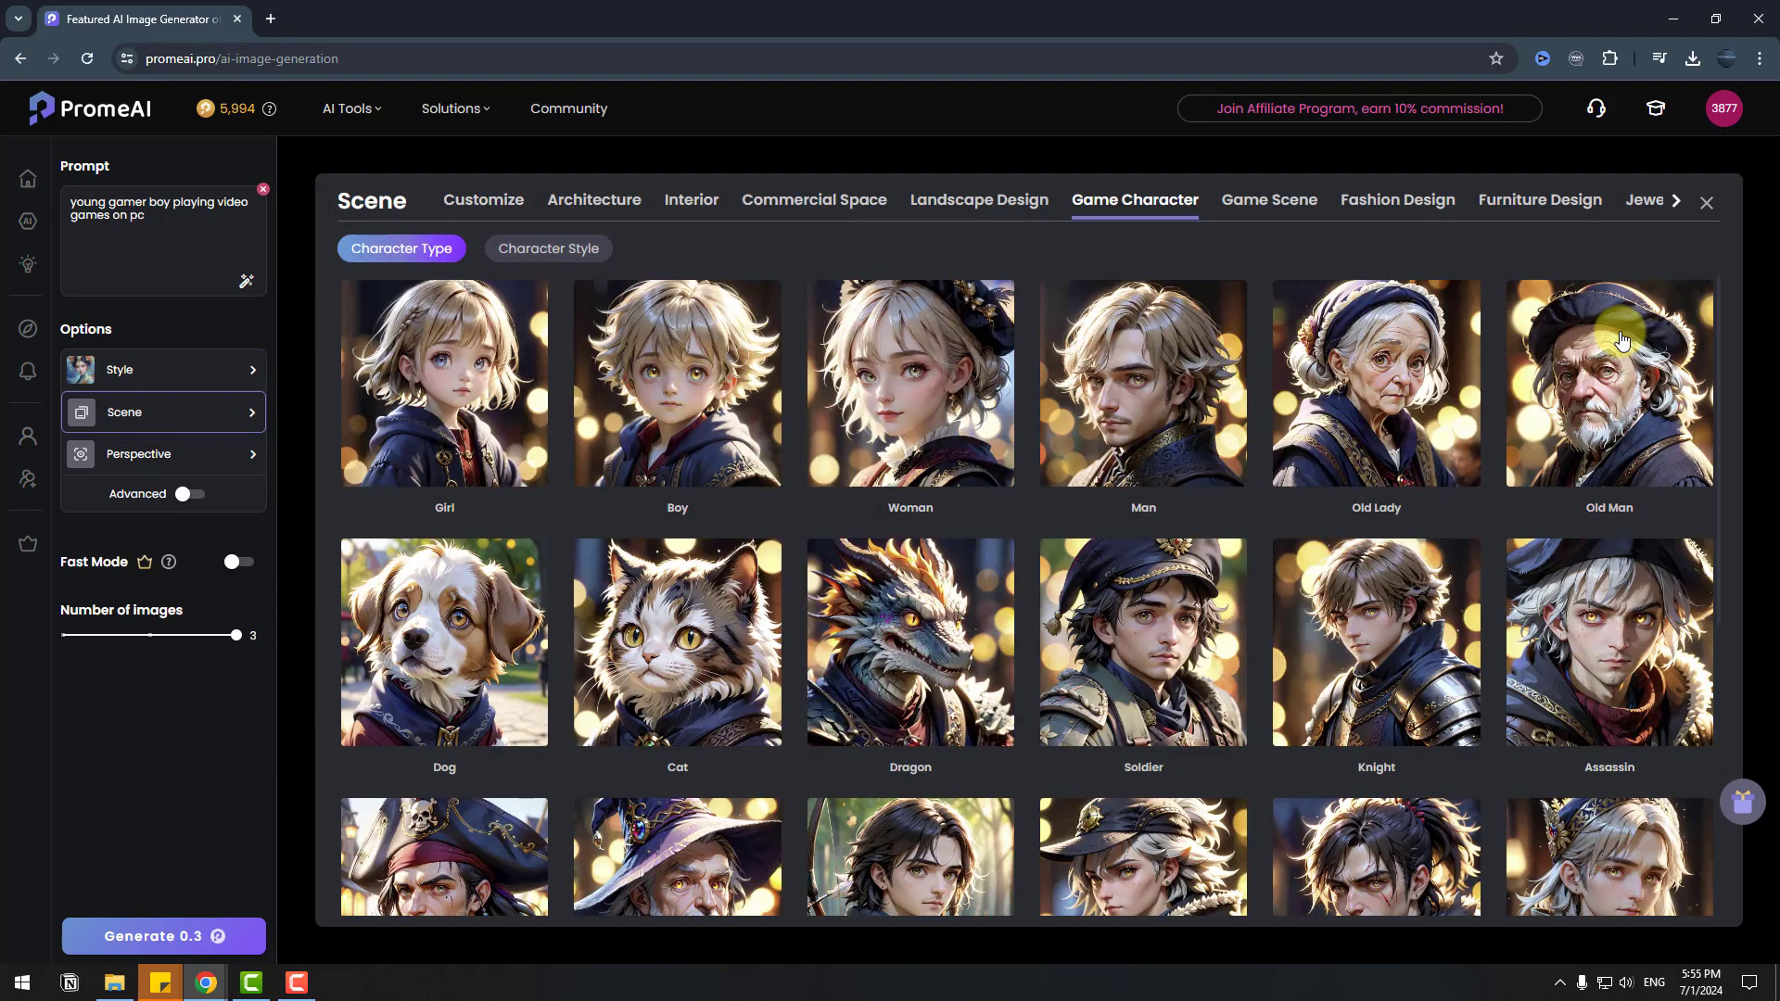
{"action": "left_click", "coordinate": [673, 375]}
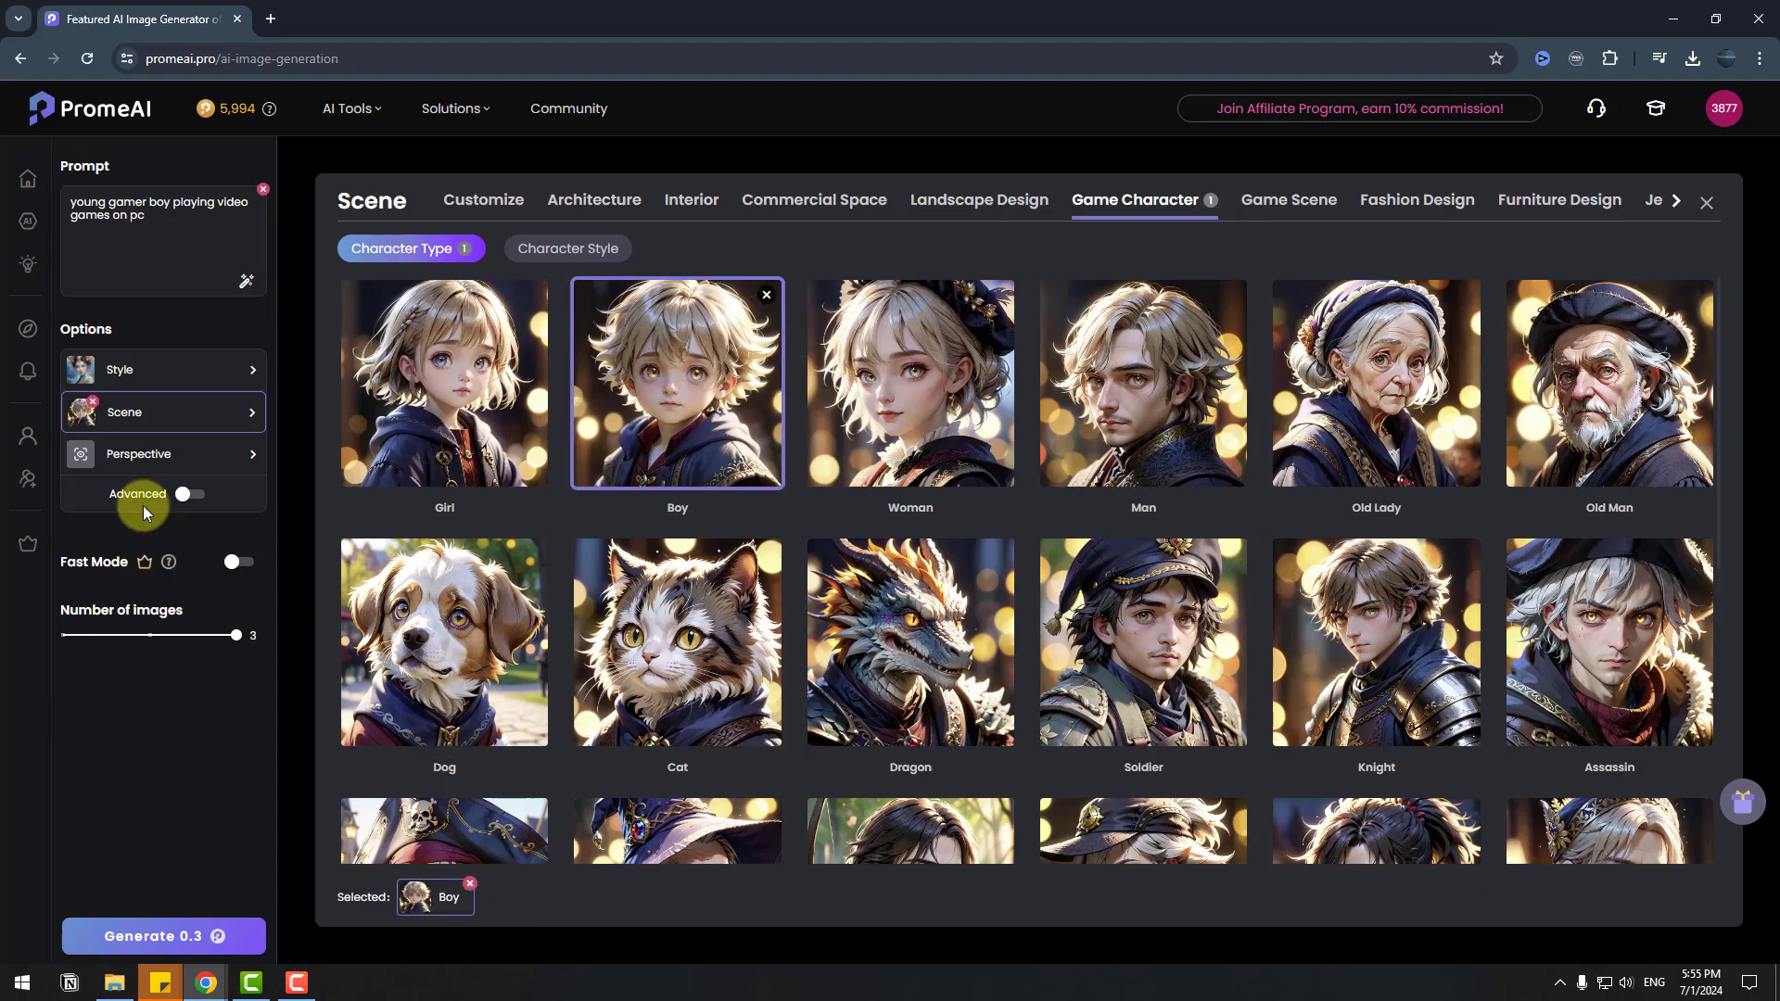
- Set the image perspective to Side View
{"action": "left_click", "coordinate": [133, 468]}
{"action": "scroll", "coordinate": [1280, 556], "scroll_direction": "down", "scroll_amount": 2}
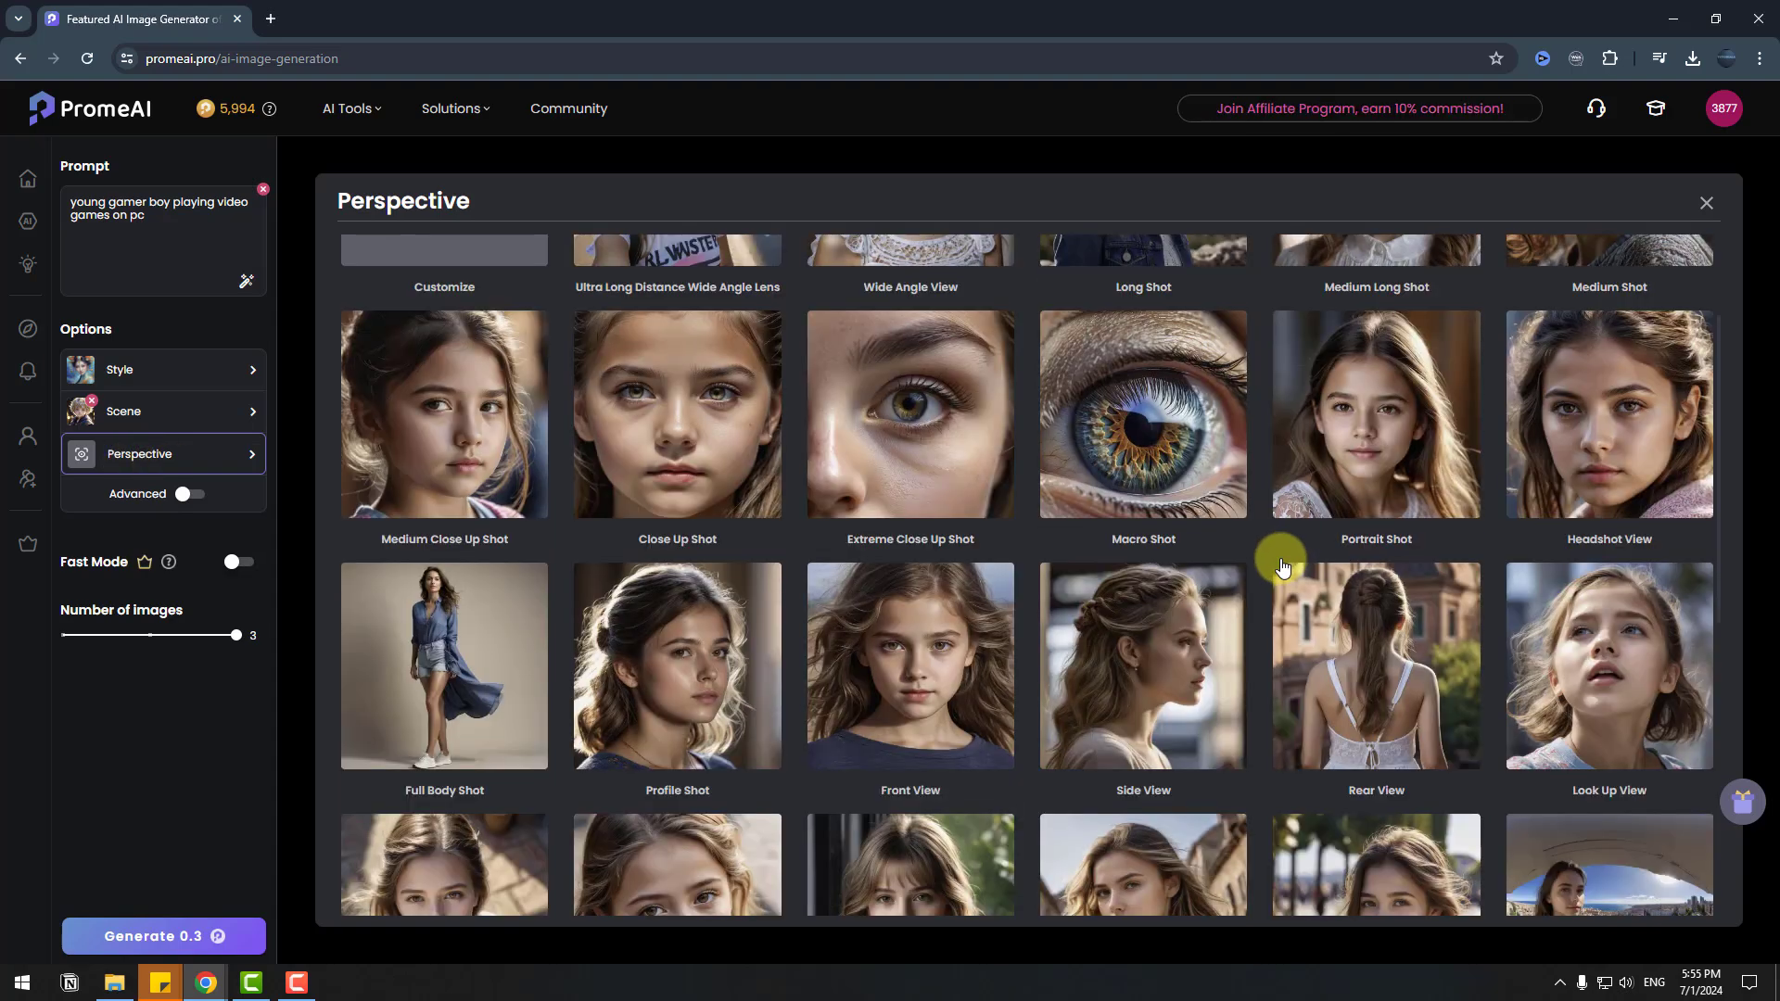
{"action": "left_click", "coordinate": [1123, 635]}
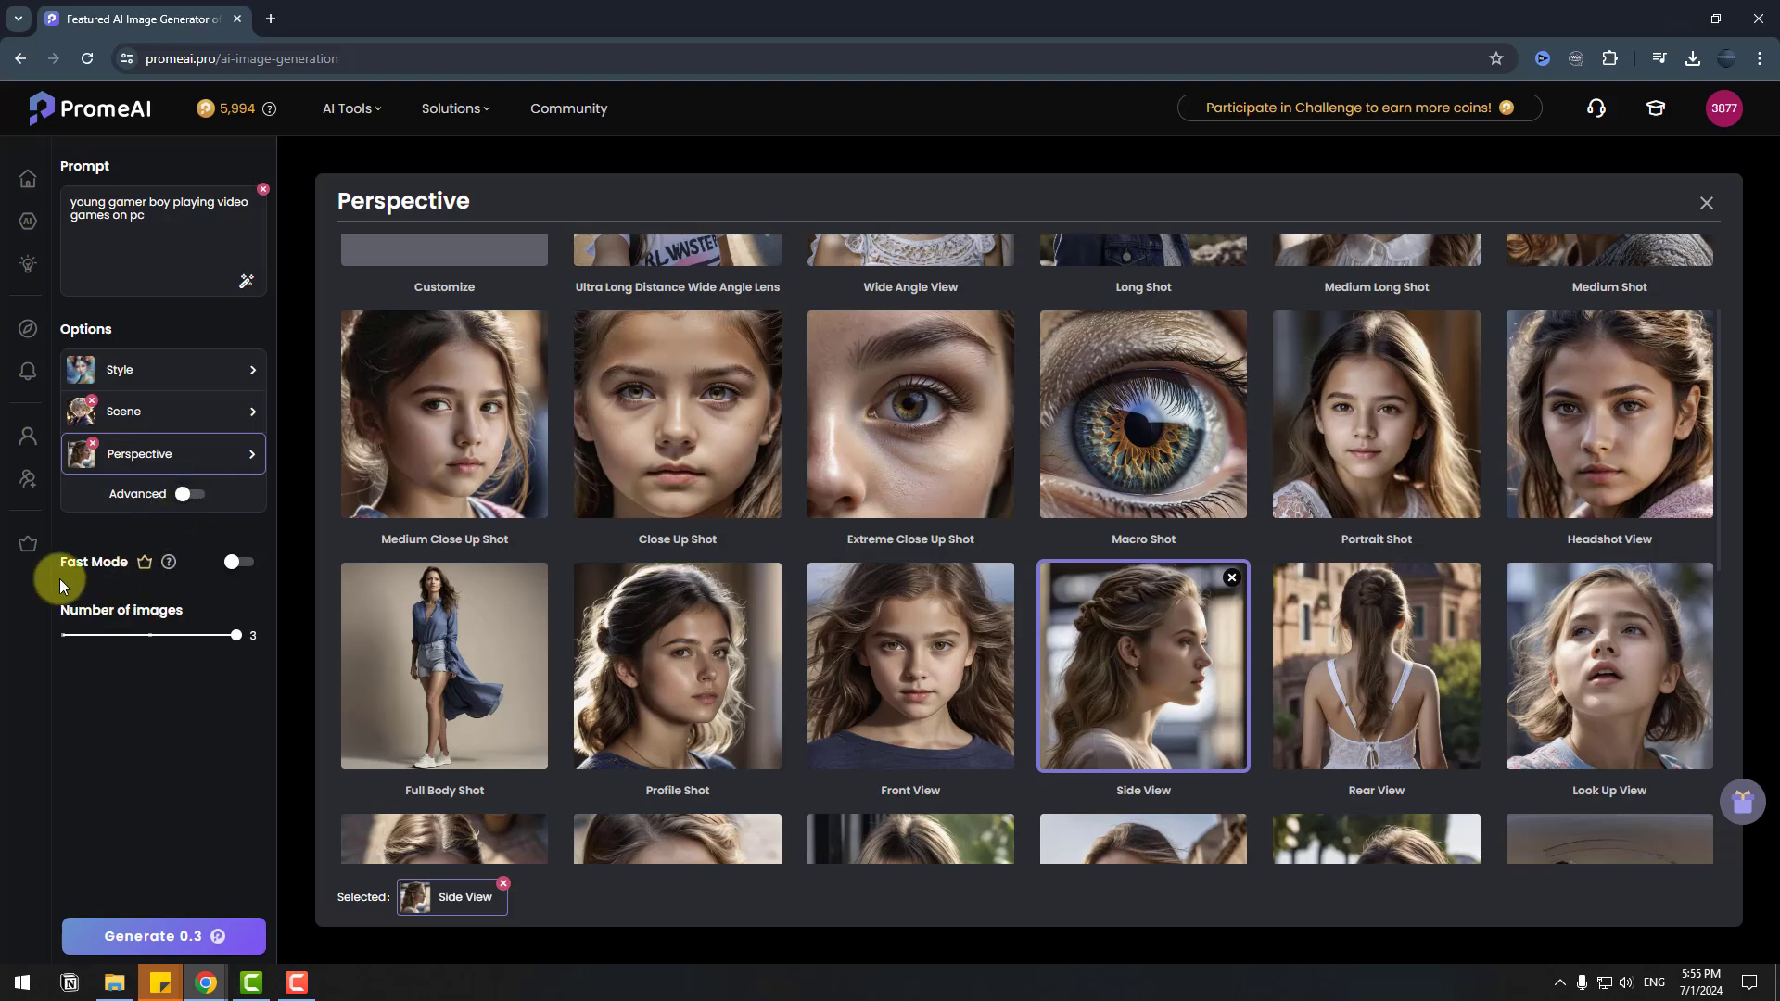
- Turn on Fast Mode and generate three images from the gamer boy prompt
{"action": "left_click", "coordinate": [238, 565]}
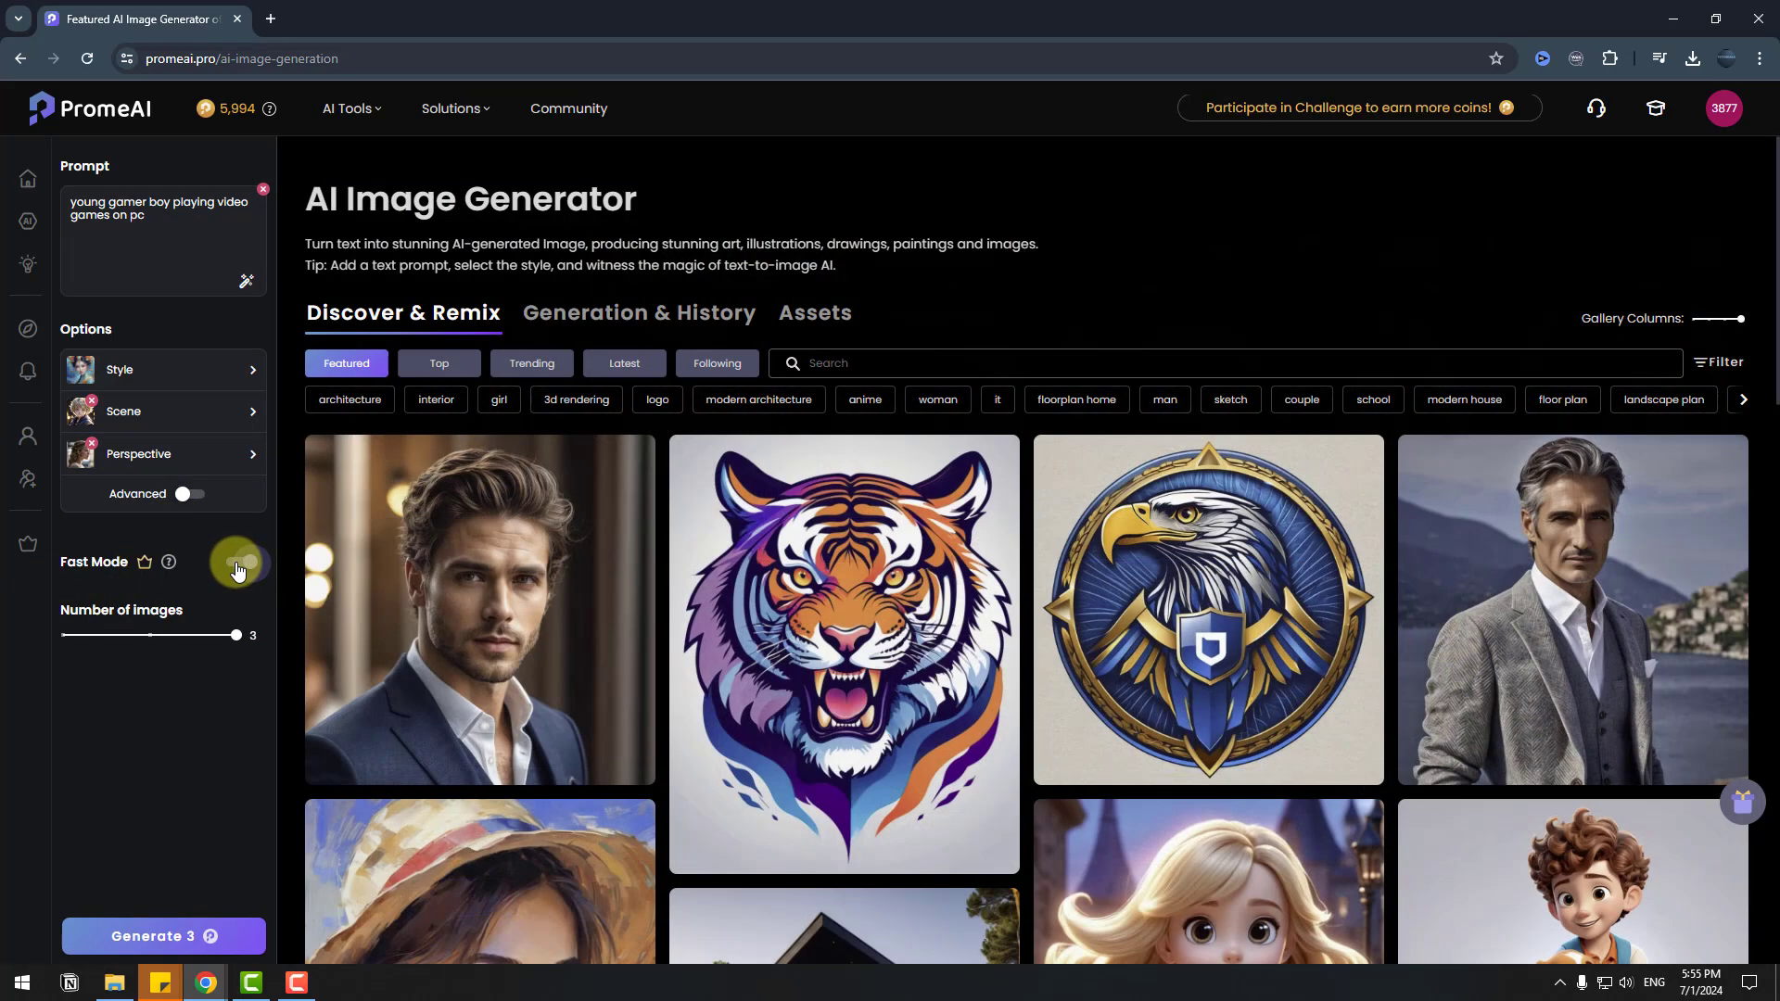
{"action": "left_click", "coordinate": [158, 939]}
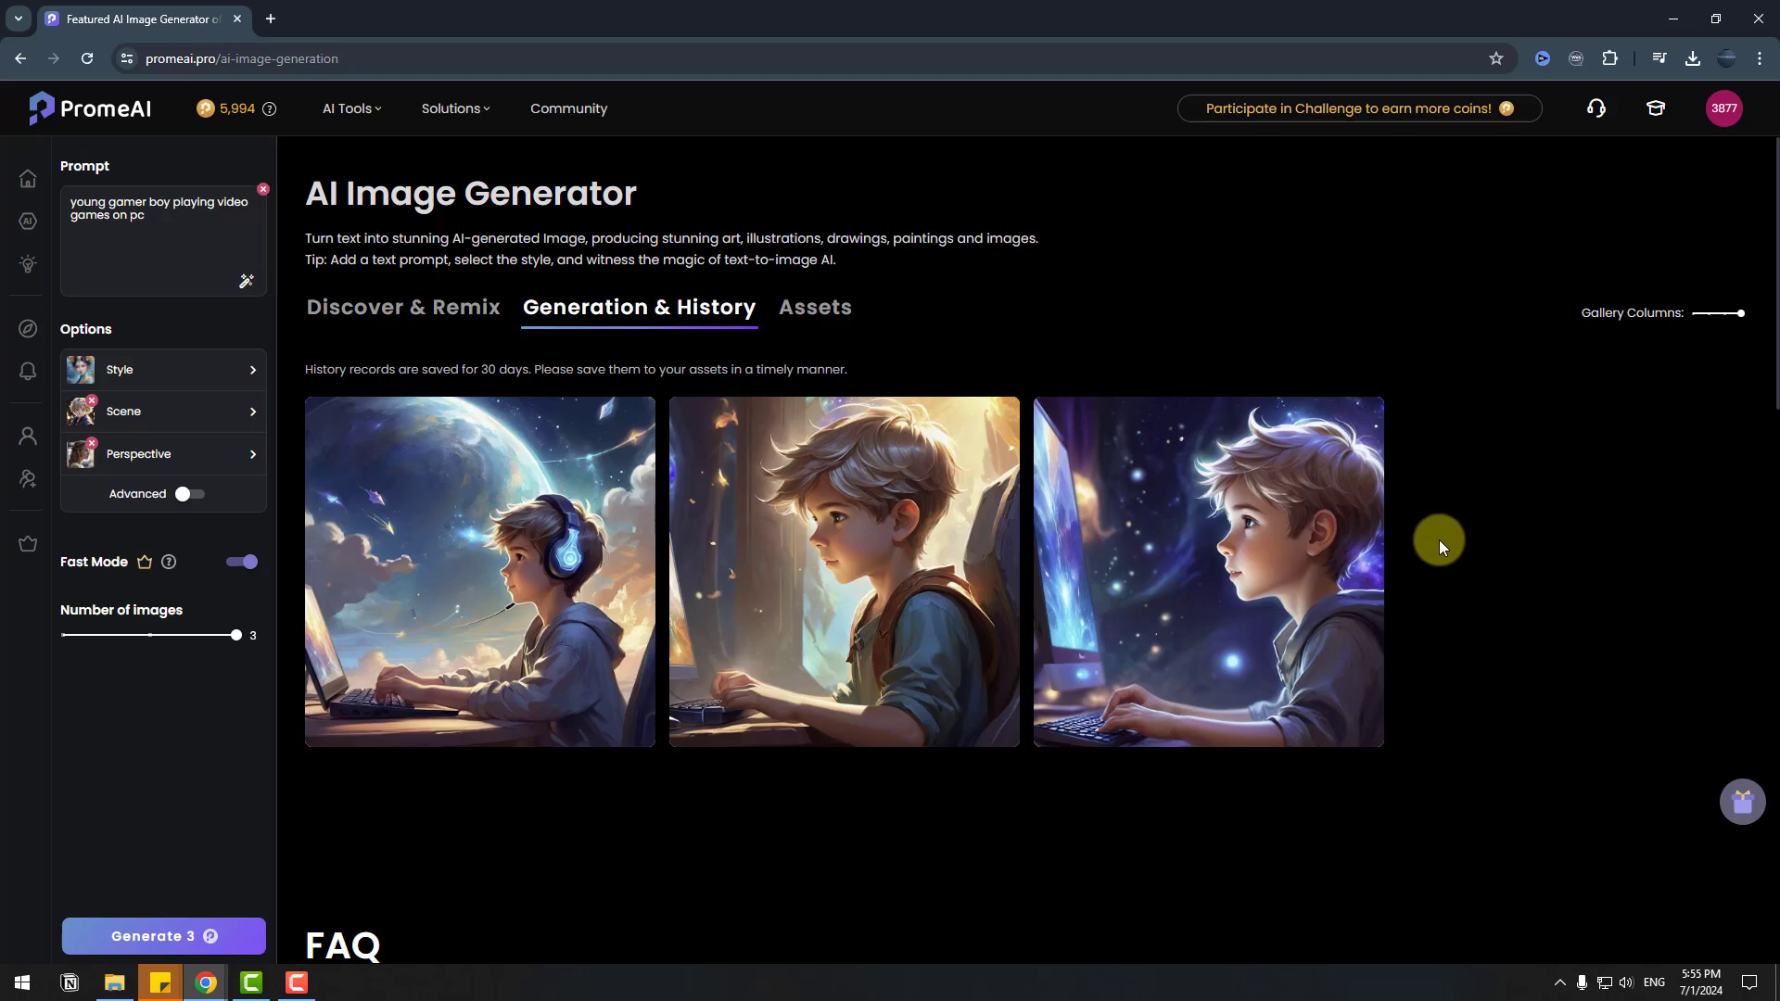
- Examine the generated gamer boy images one after another in the enlarged preview
{"action": "left_click", "coordinate": [1238, 553]}
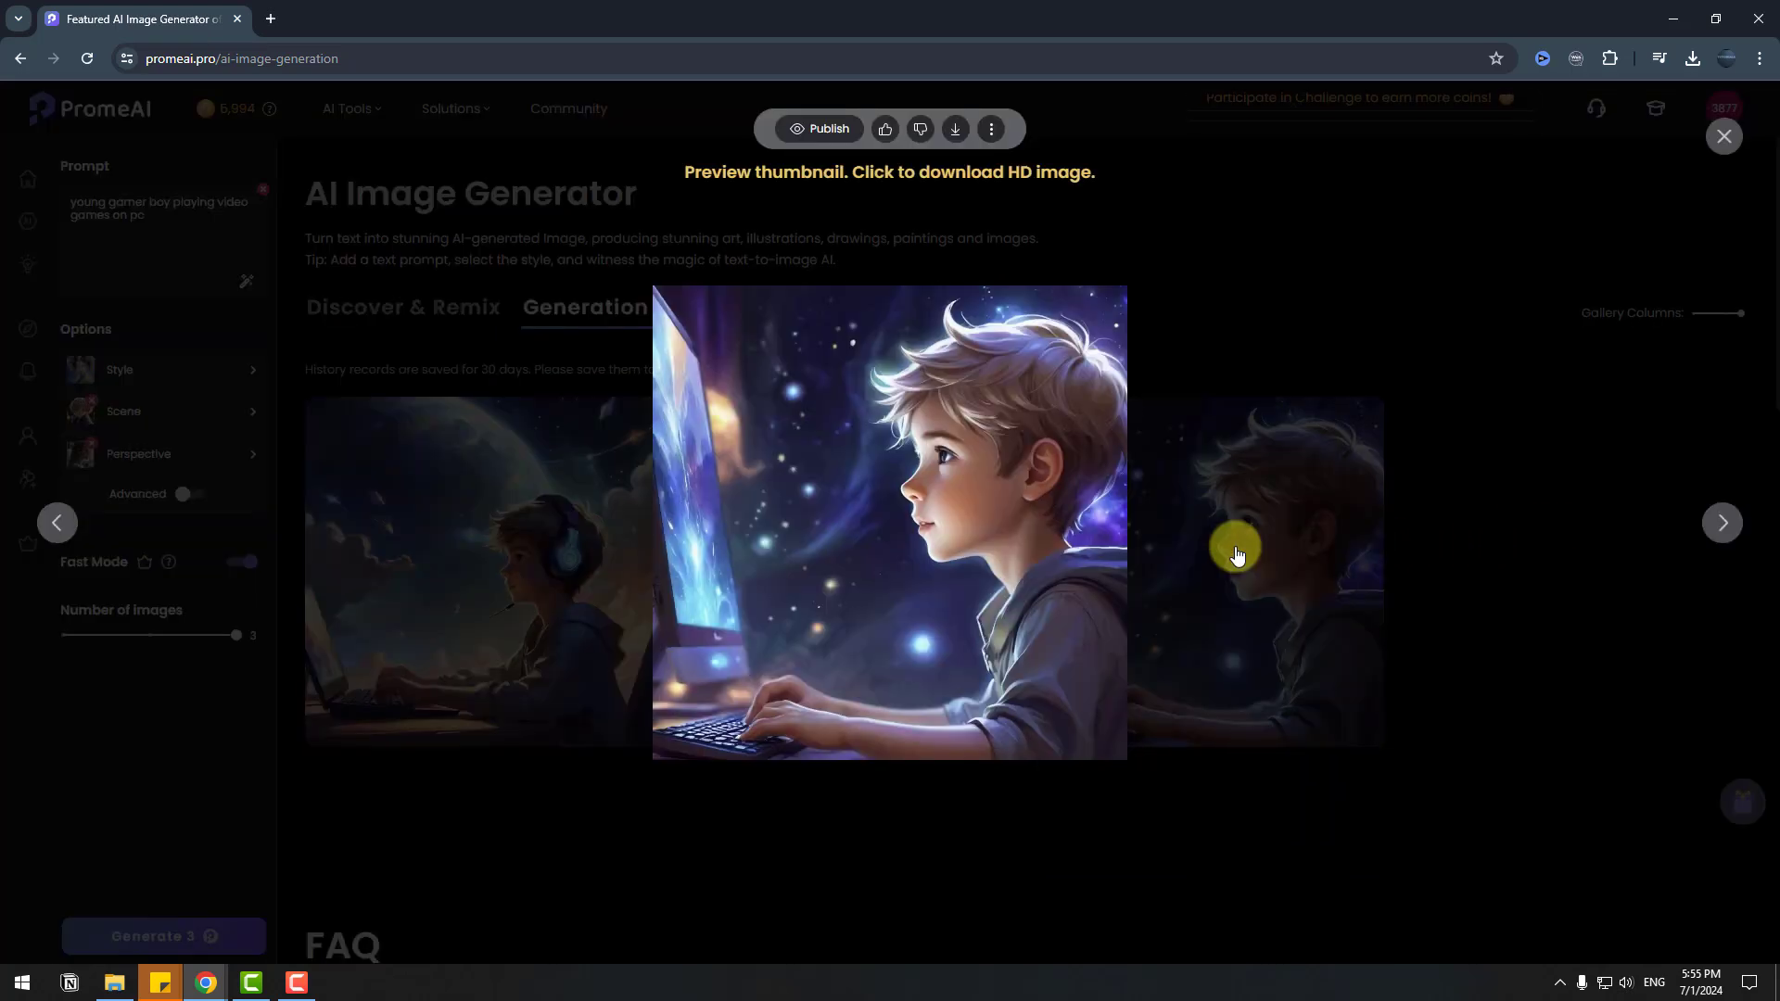
{"action": "left_click", "coordinate": [1418, 500]}
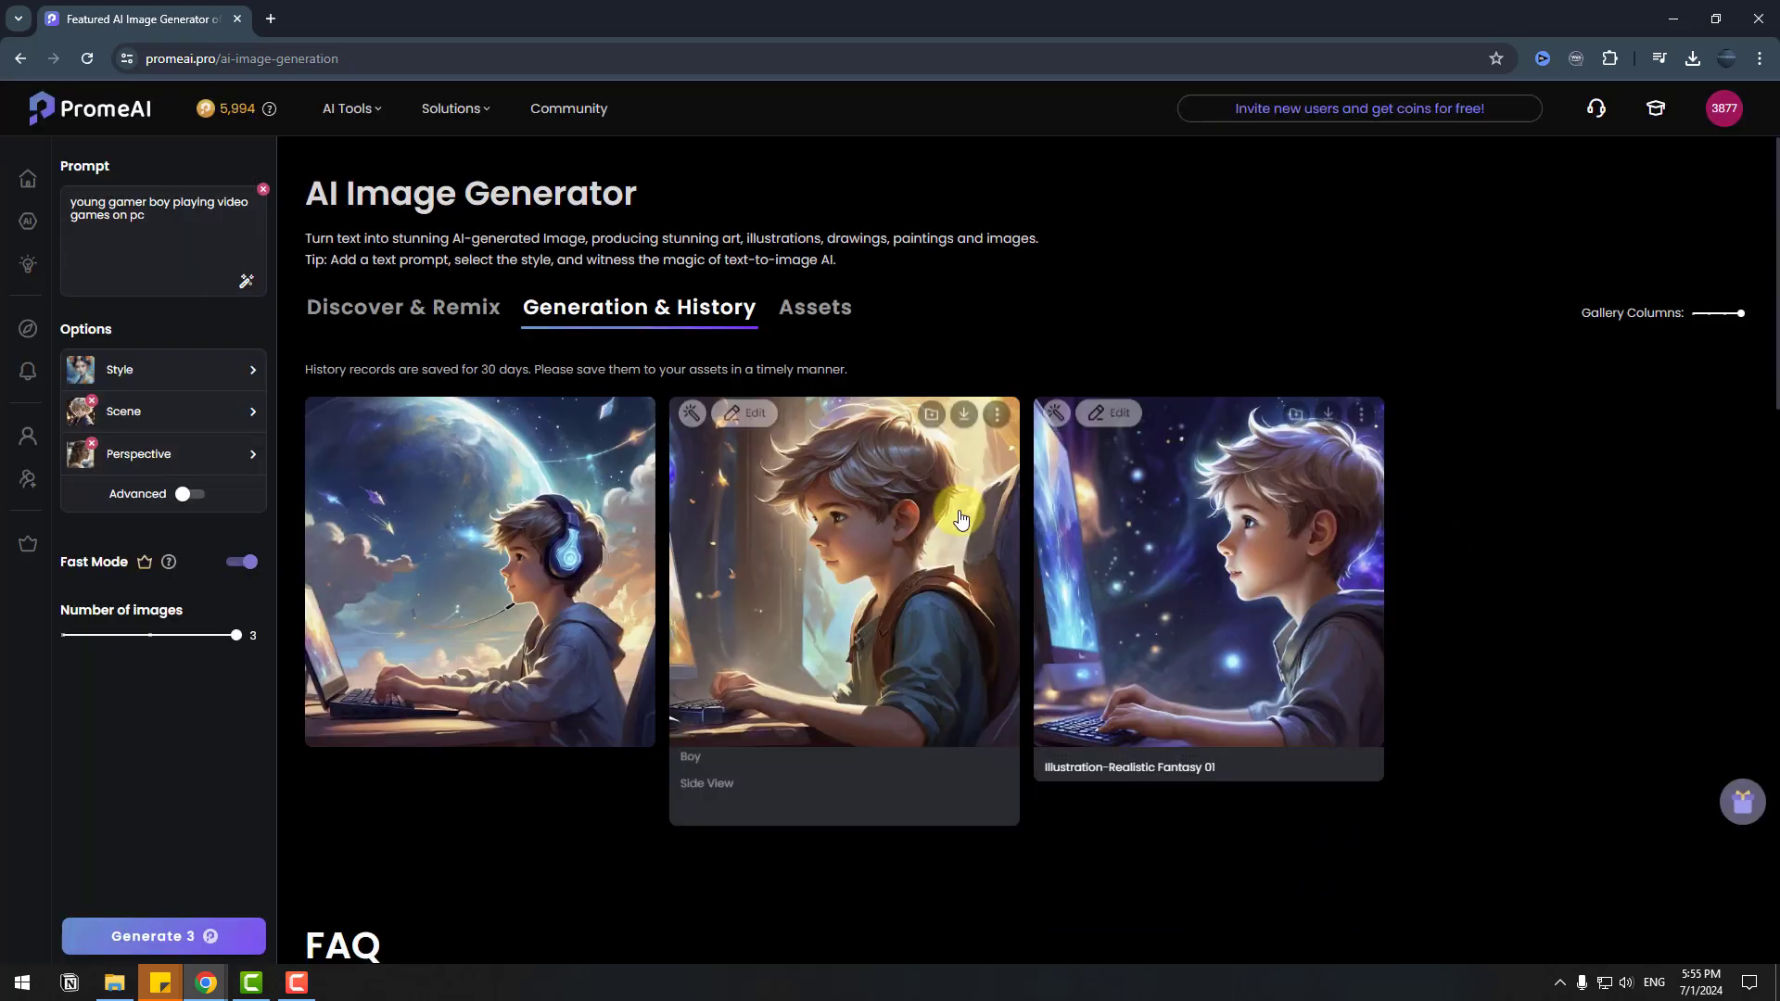
{"action": "left_click", "coordinate": [876, 519]}
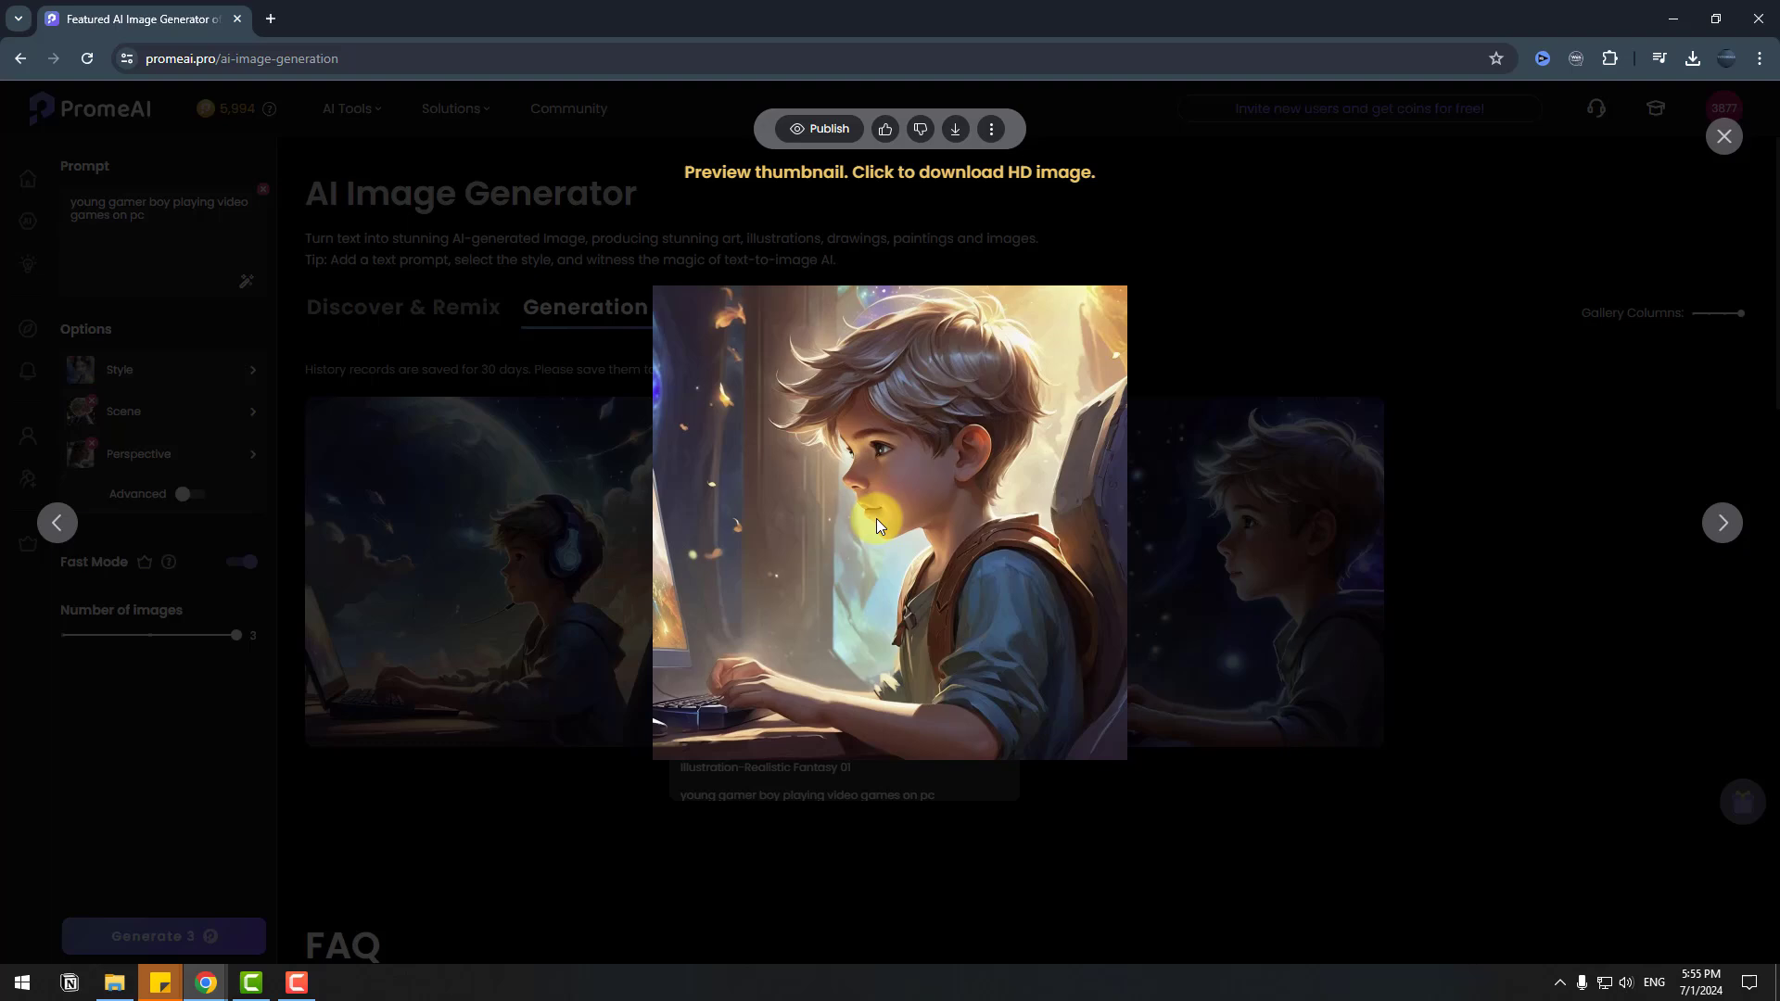
{"action": "left_click", "coordinate": [1346, 452]}
{"action": "left_click", "coordinate": [549, 531]}
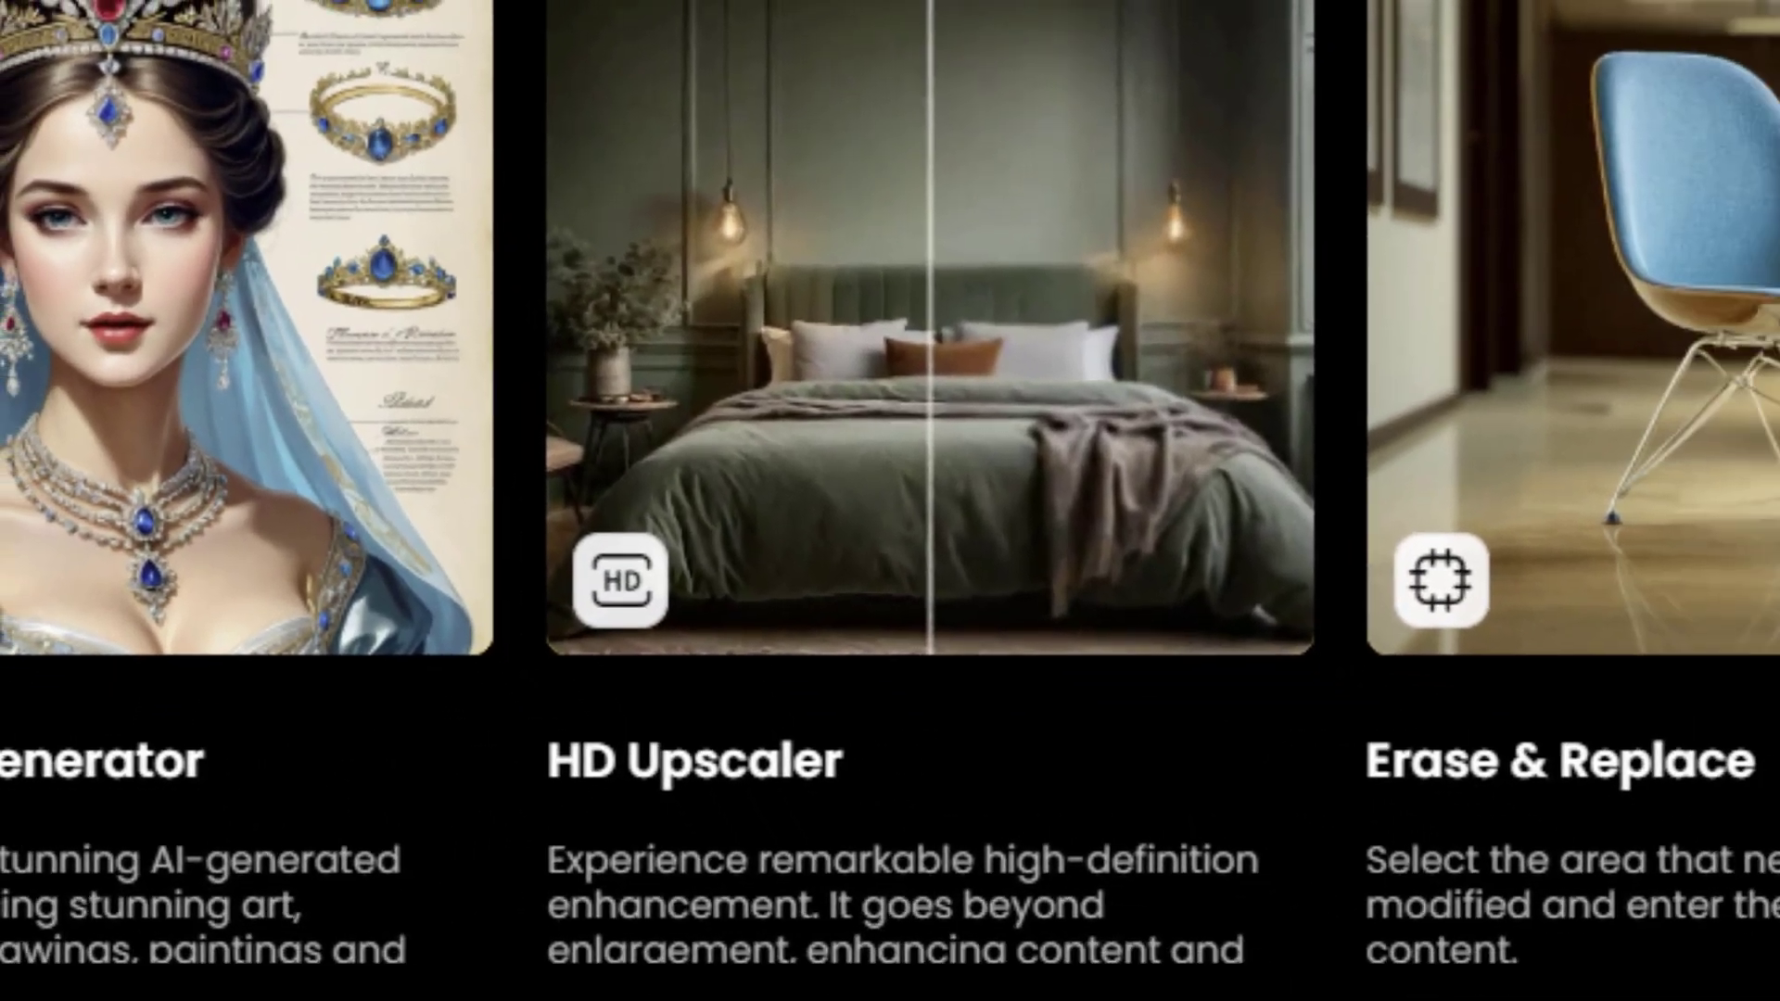
- Open the HD Upscaler tool and show its Generation & History view
{"action": "mouse_move", "coordinate": [1761, 532]}
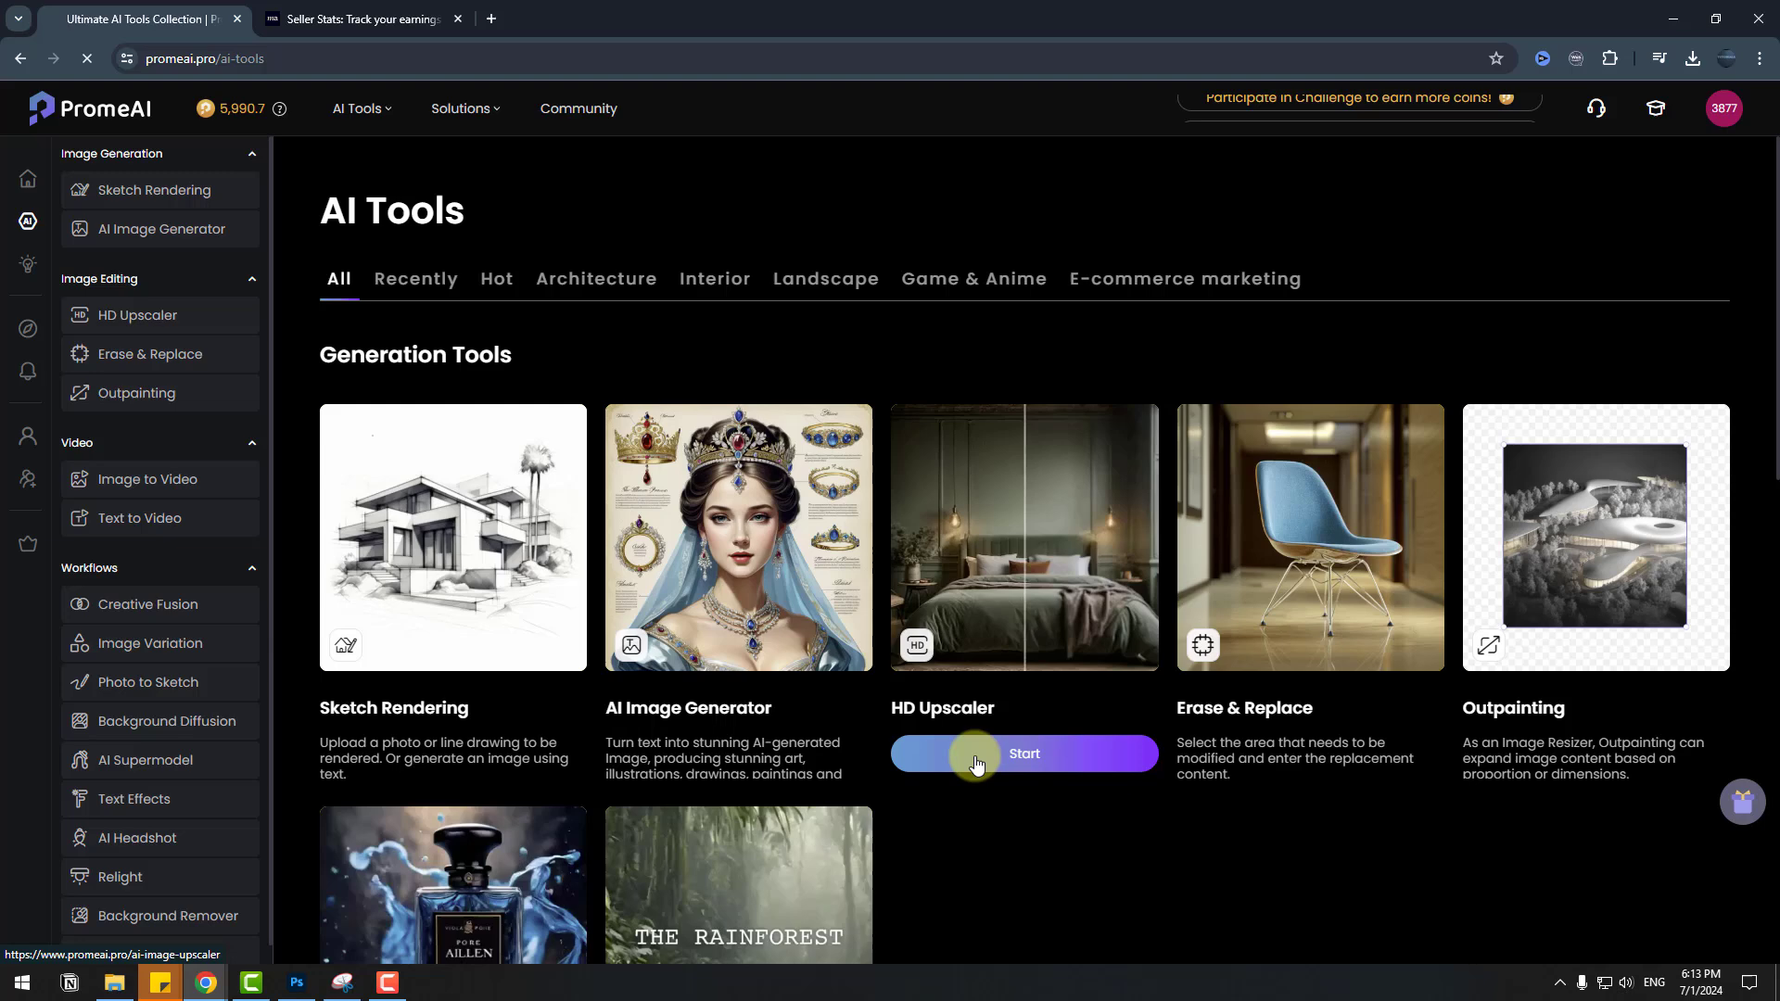
{"action": "left_click", "coordinate": [747, 762]}
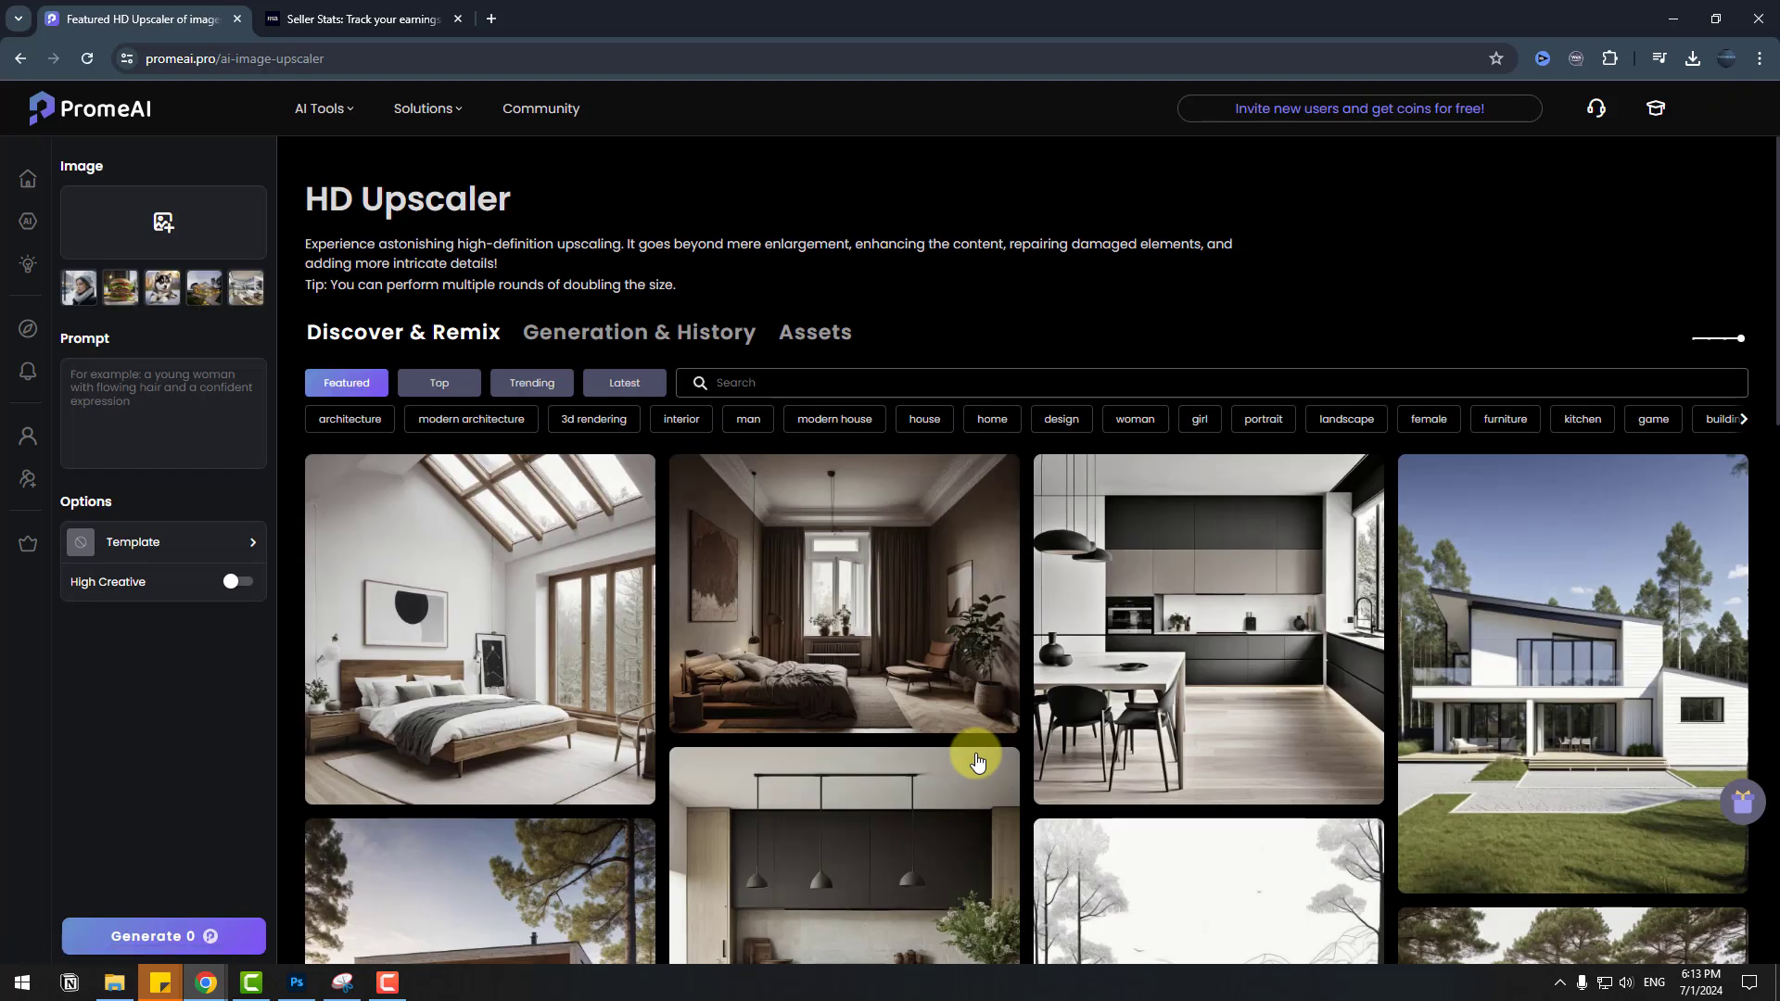
{"action": "left_click", "coordinate": [622, 341]}
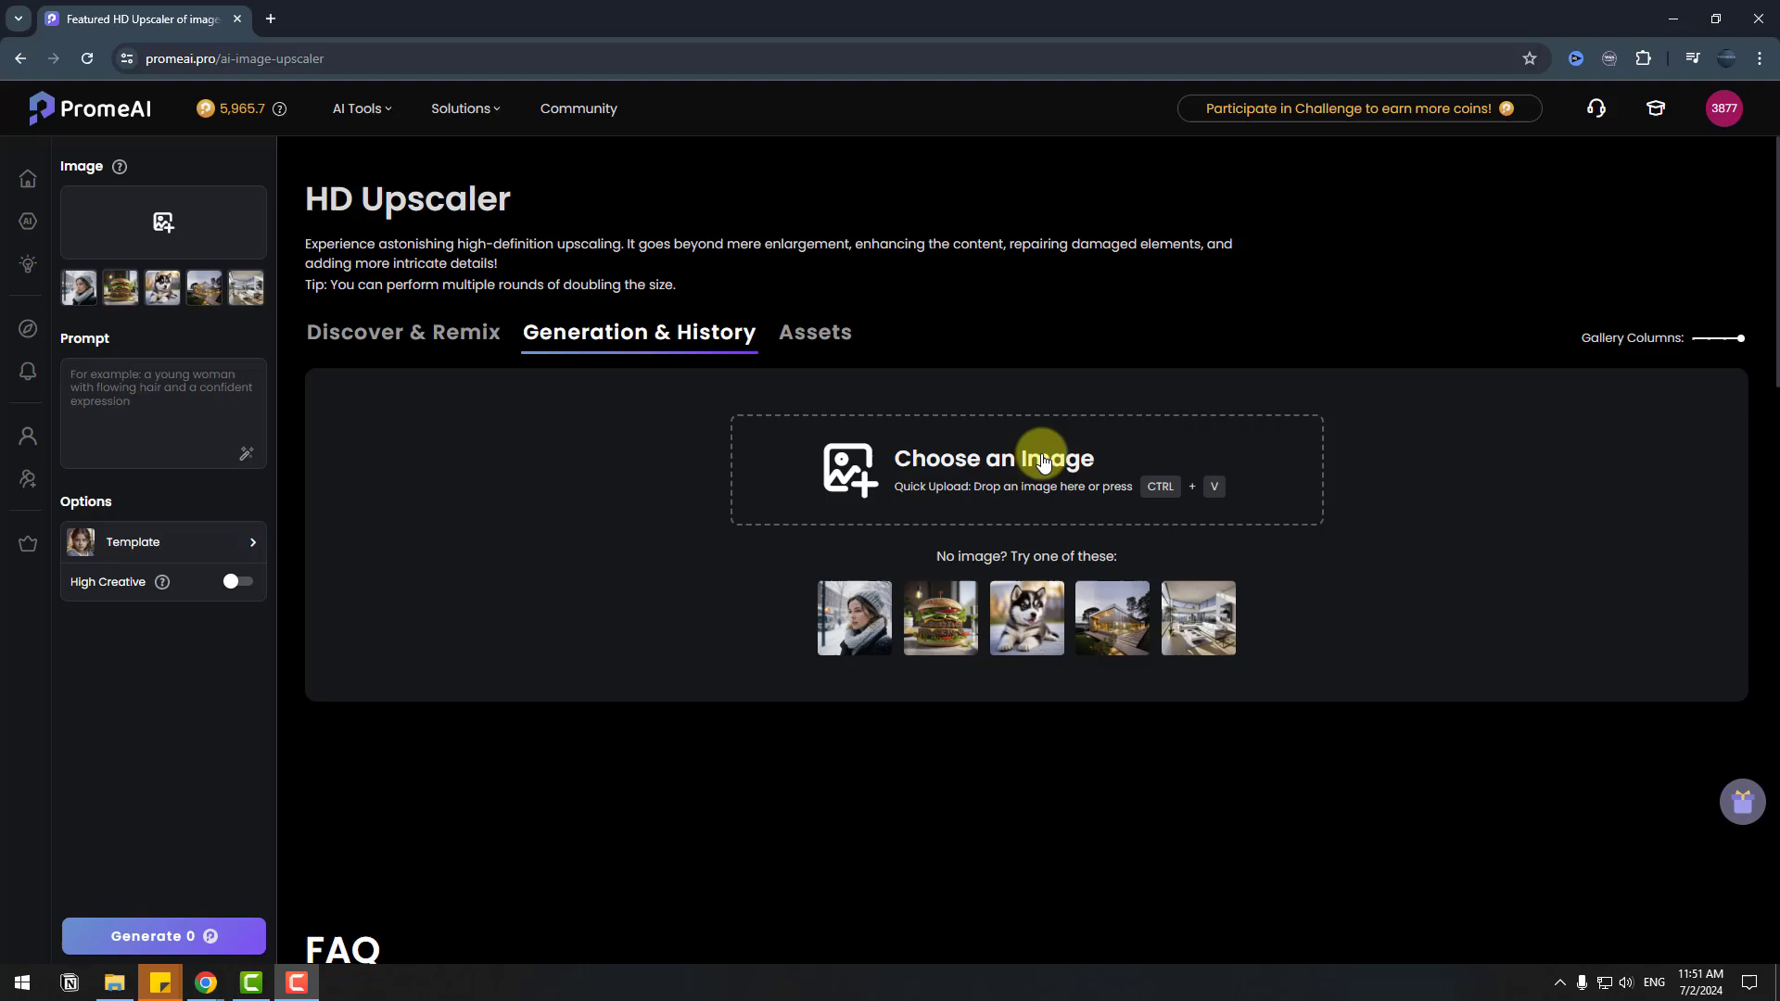
- Upload the TWD image from the PromeAI folder as the picture to upscale
{"action": "left_click", "coordinate": [1044, 460]}
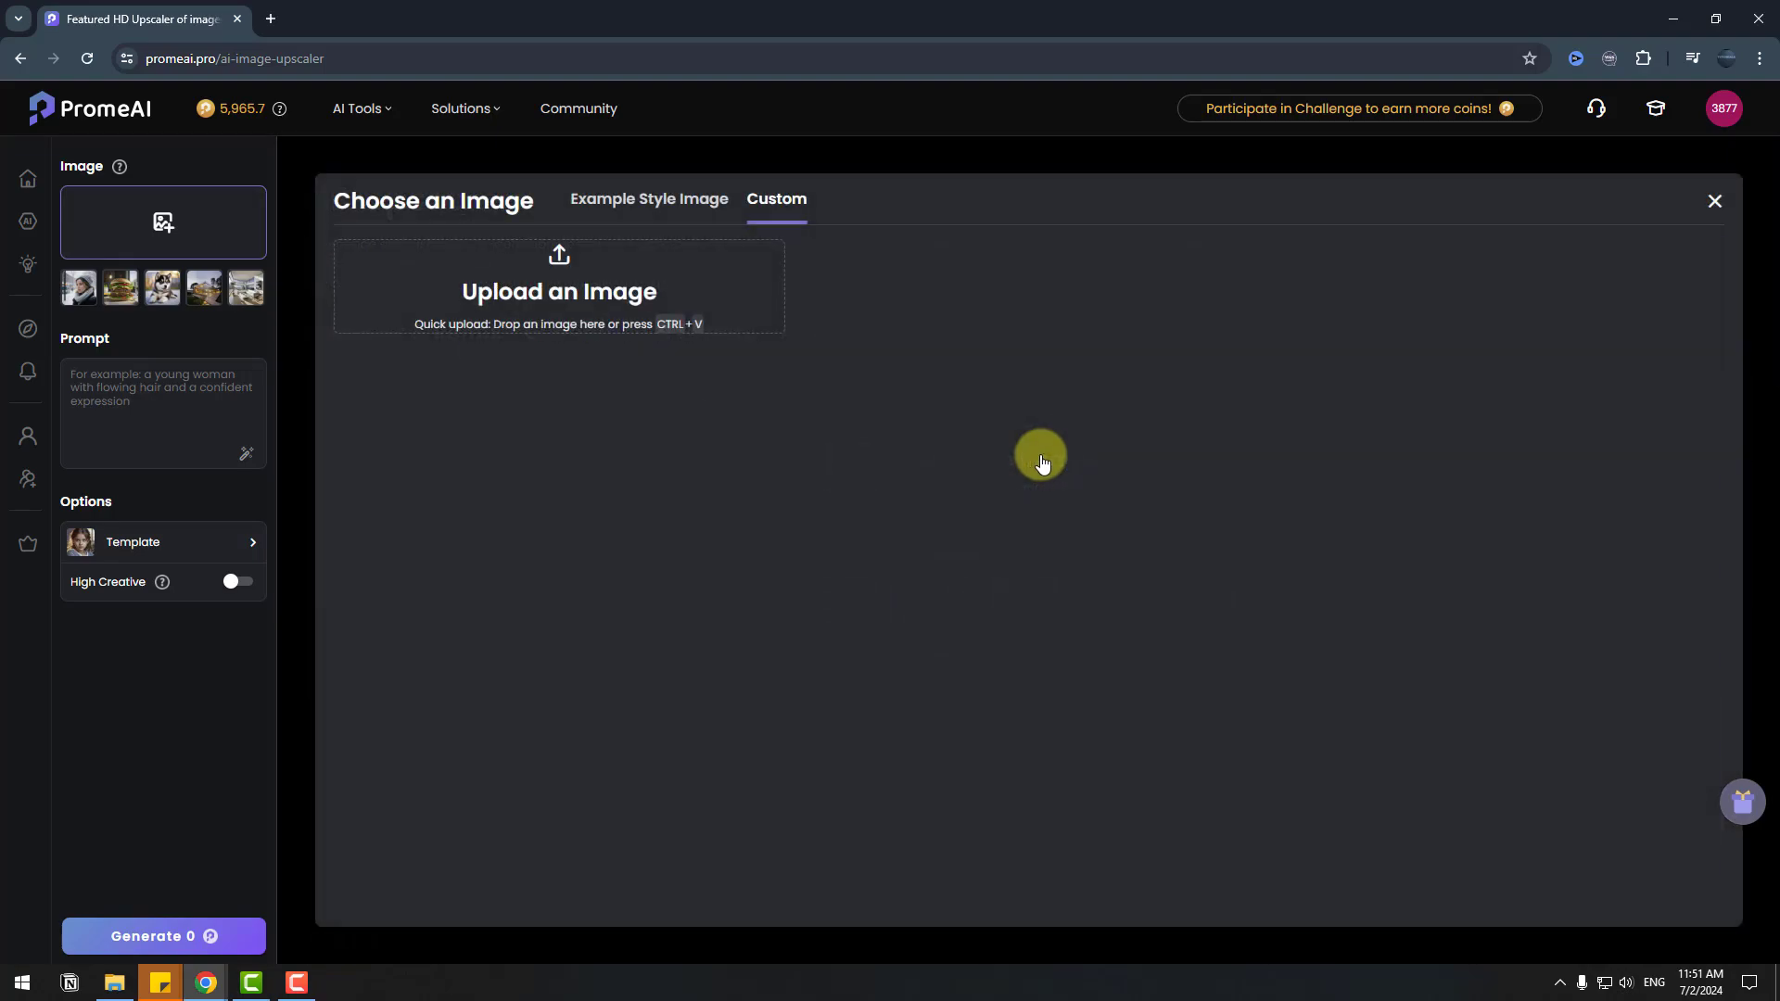
{"action": "left_click", "coordinate": [592, 329]}
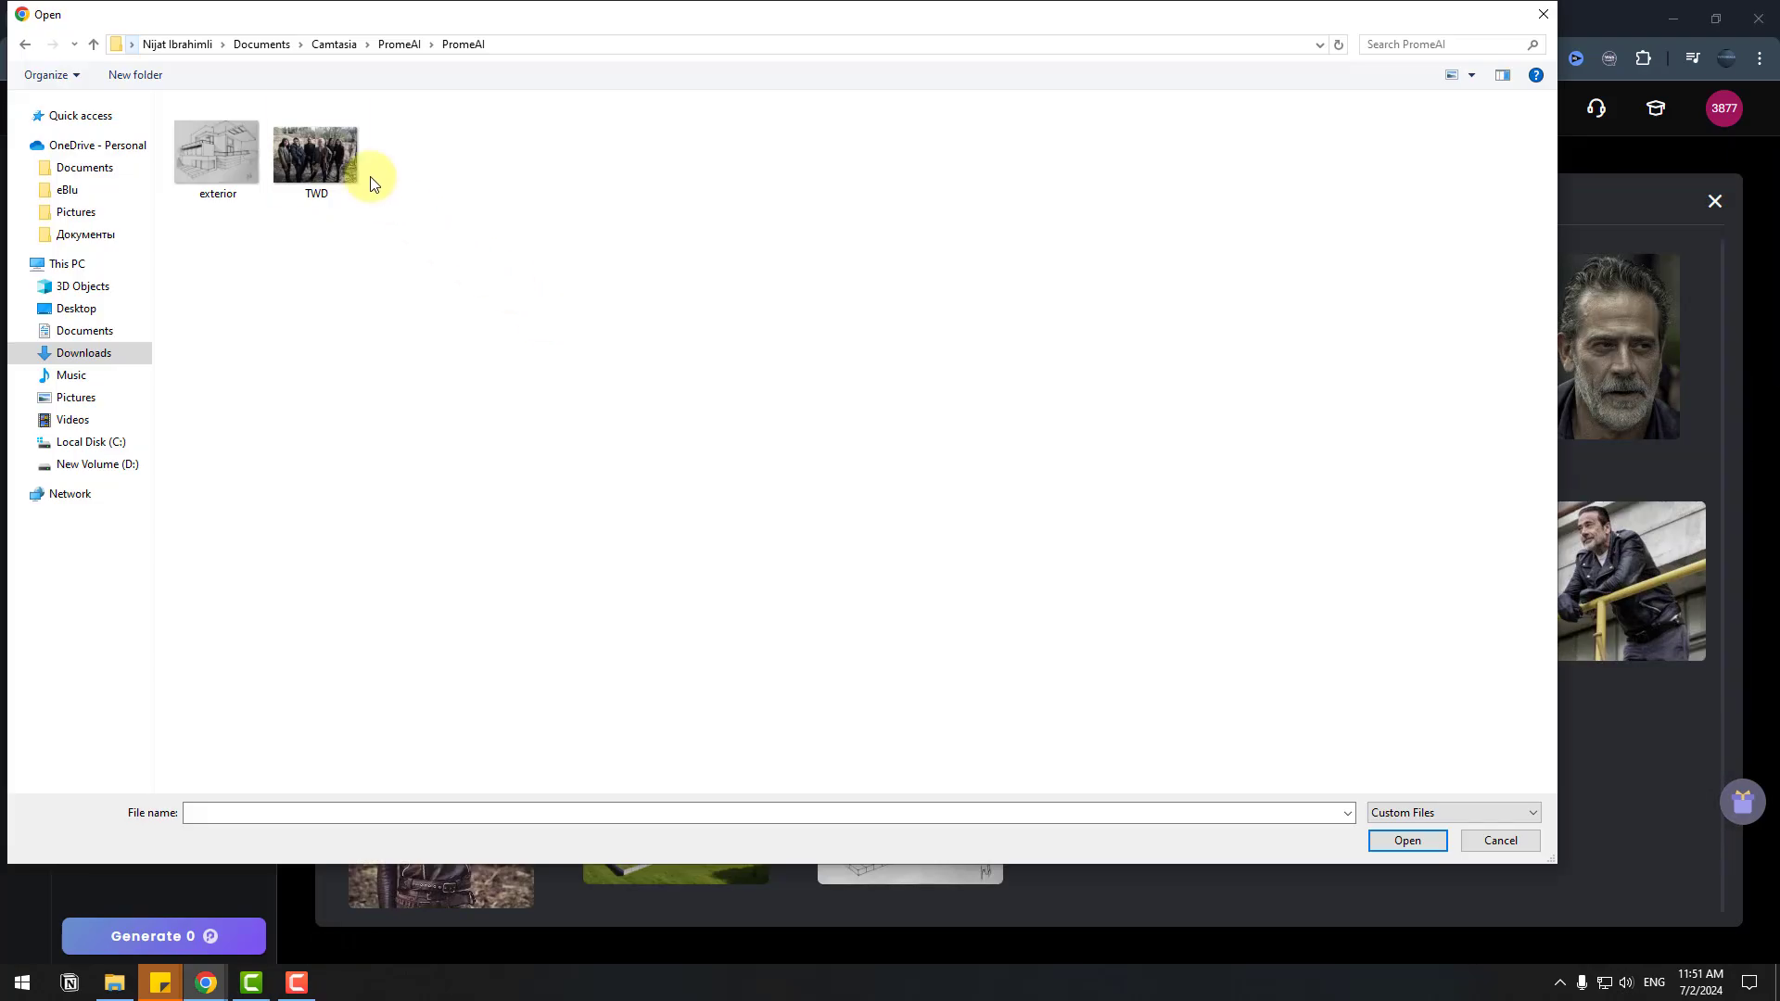
{"action": "left_click", "coordinate": [309, 148]}
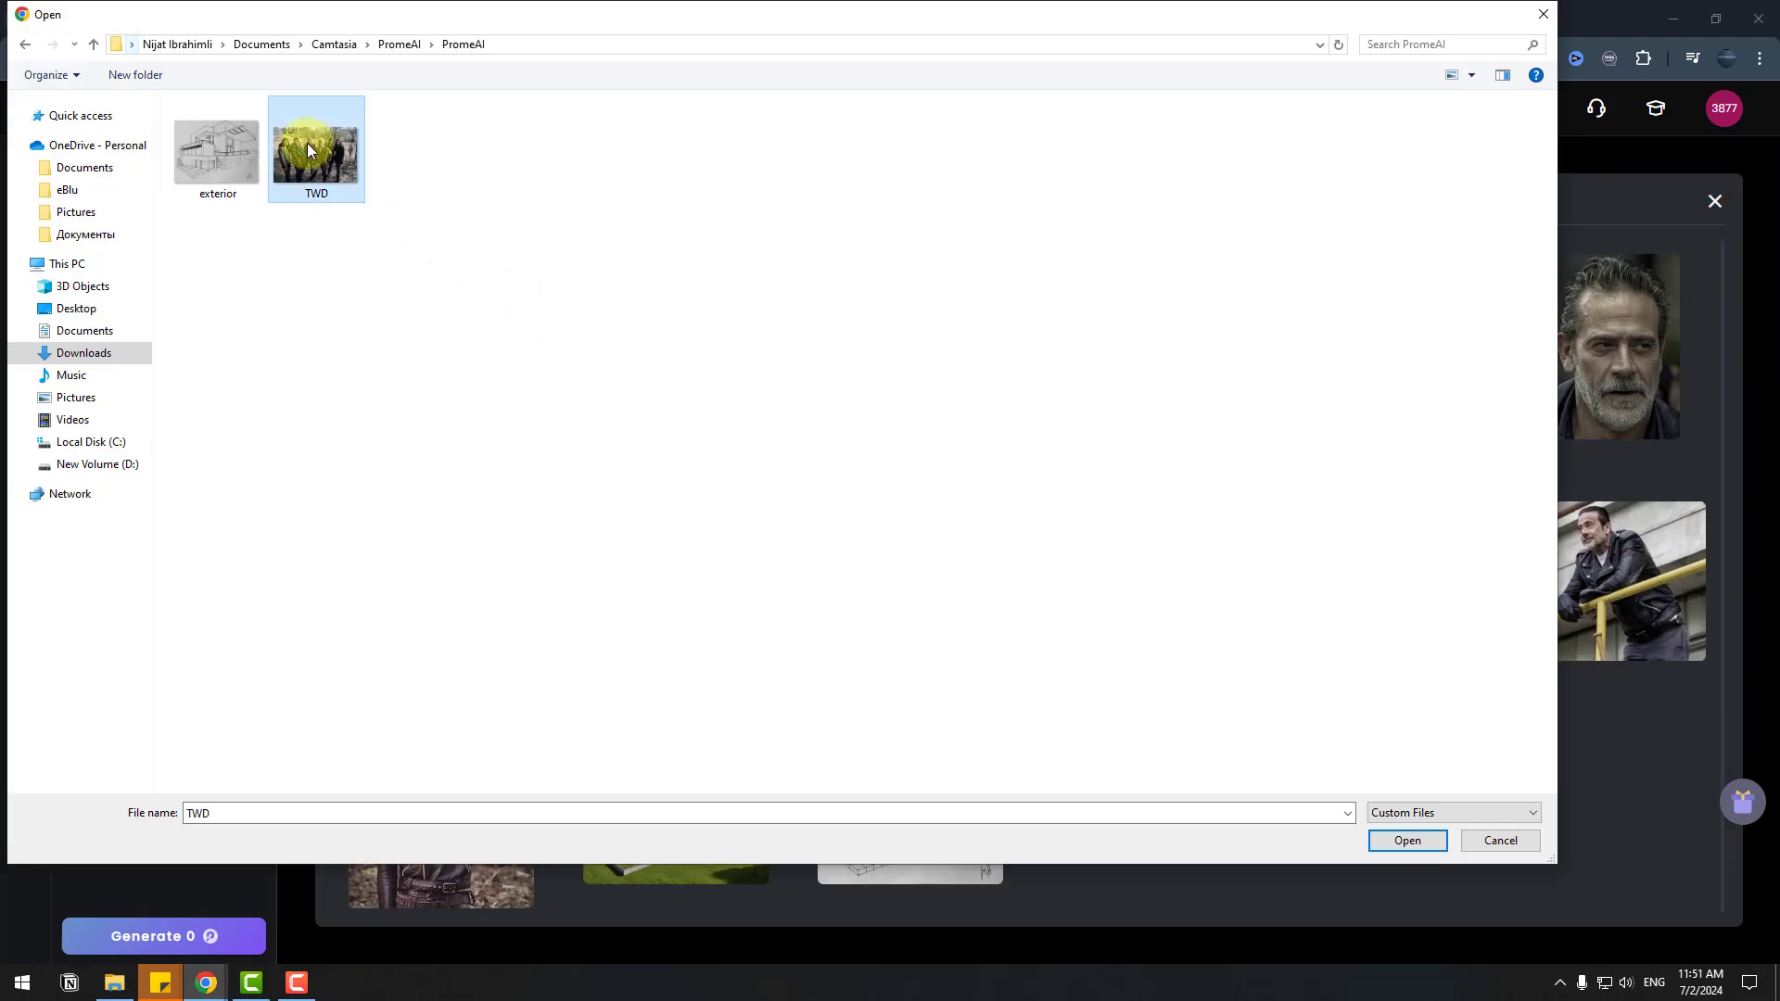
{"action": "left_click", "coordinate": [1393, 839]}
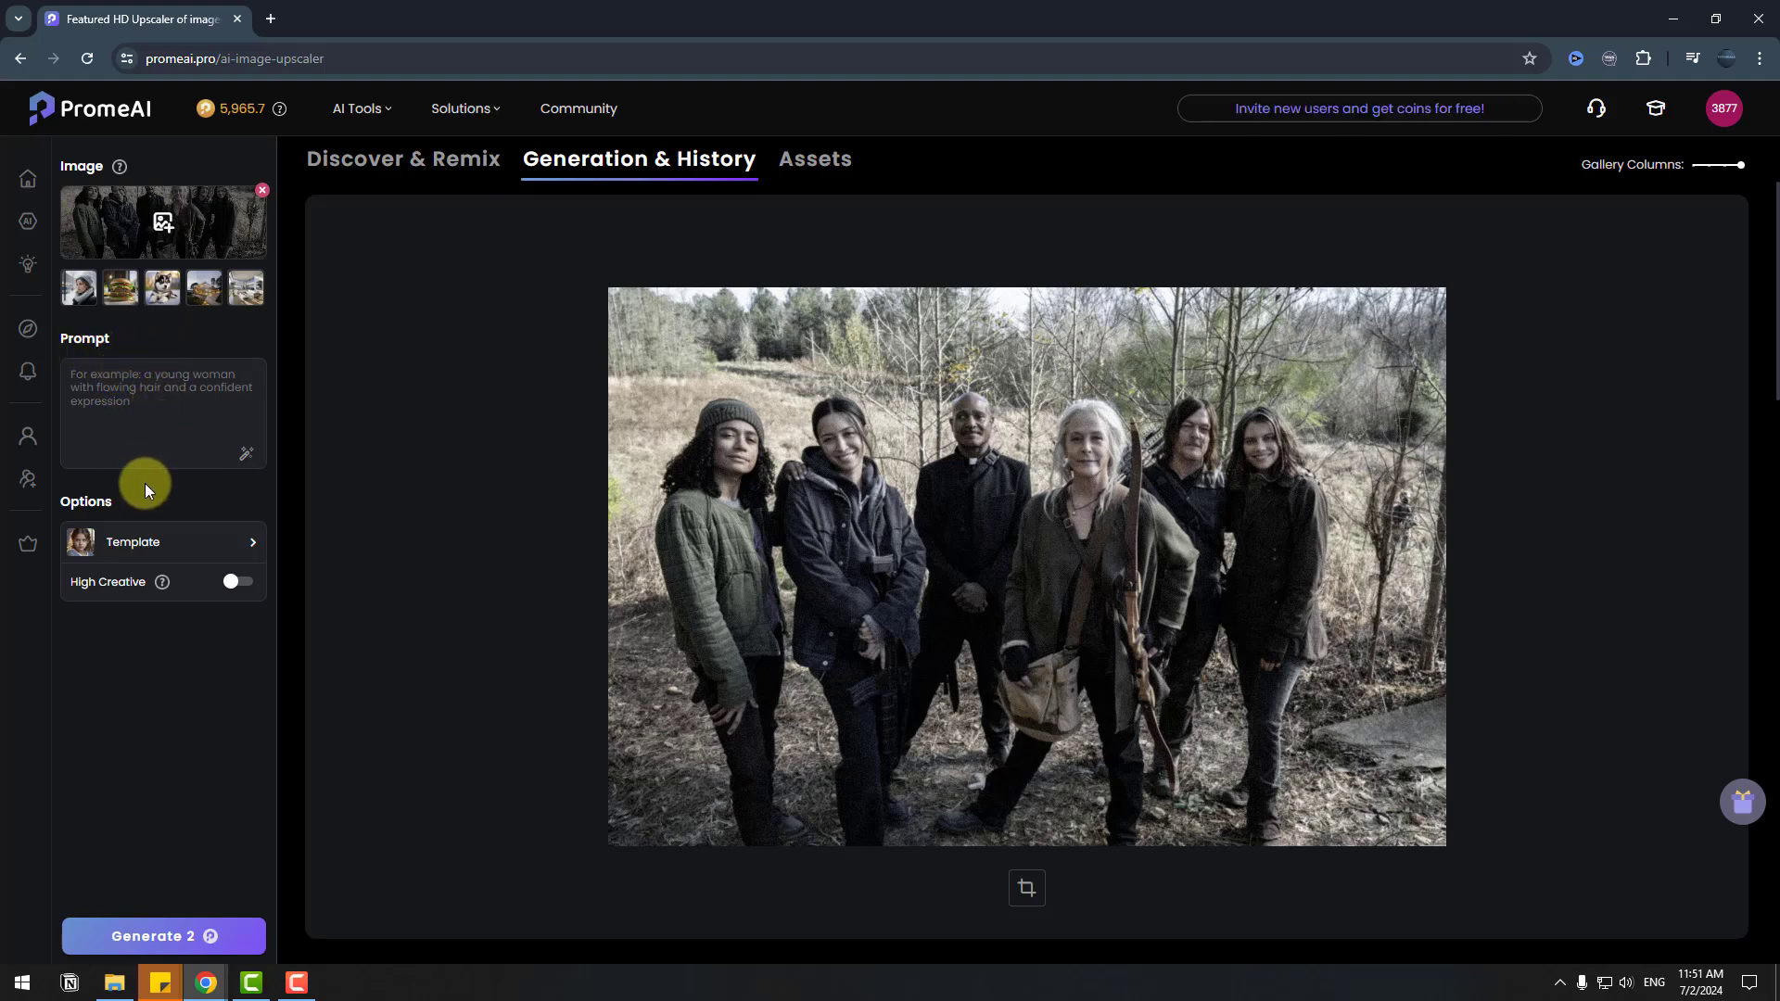
- Choose the Natural template and generate the upscaled group photo with High Creative left off
{"action": "left_click", "coordinate": [141, 552]}
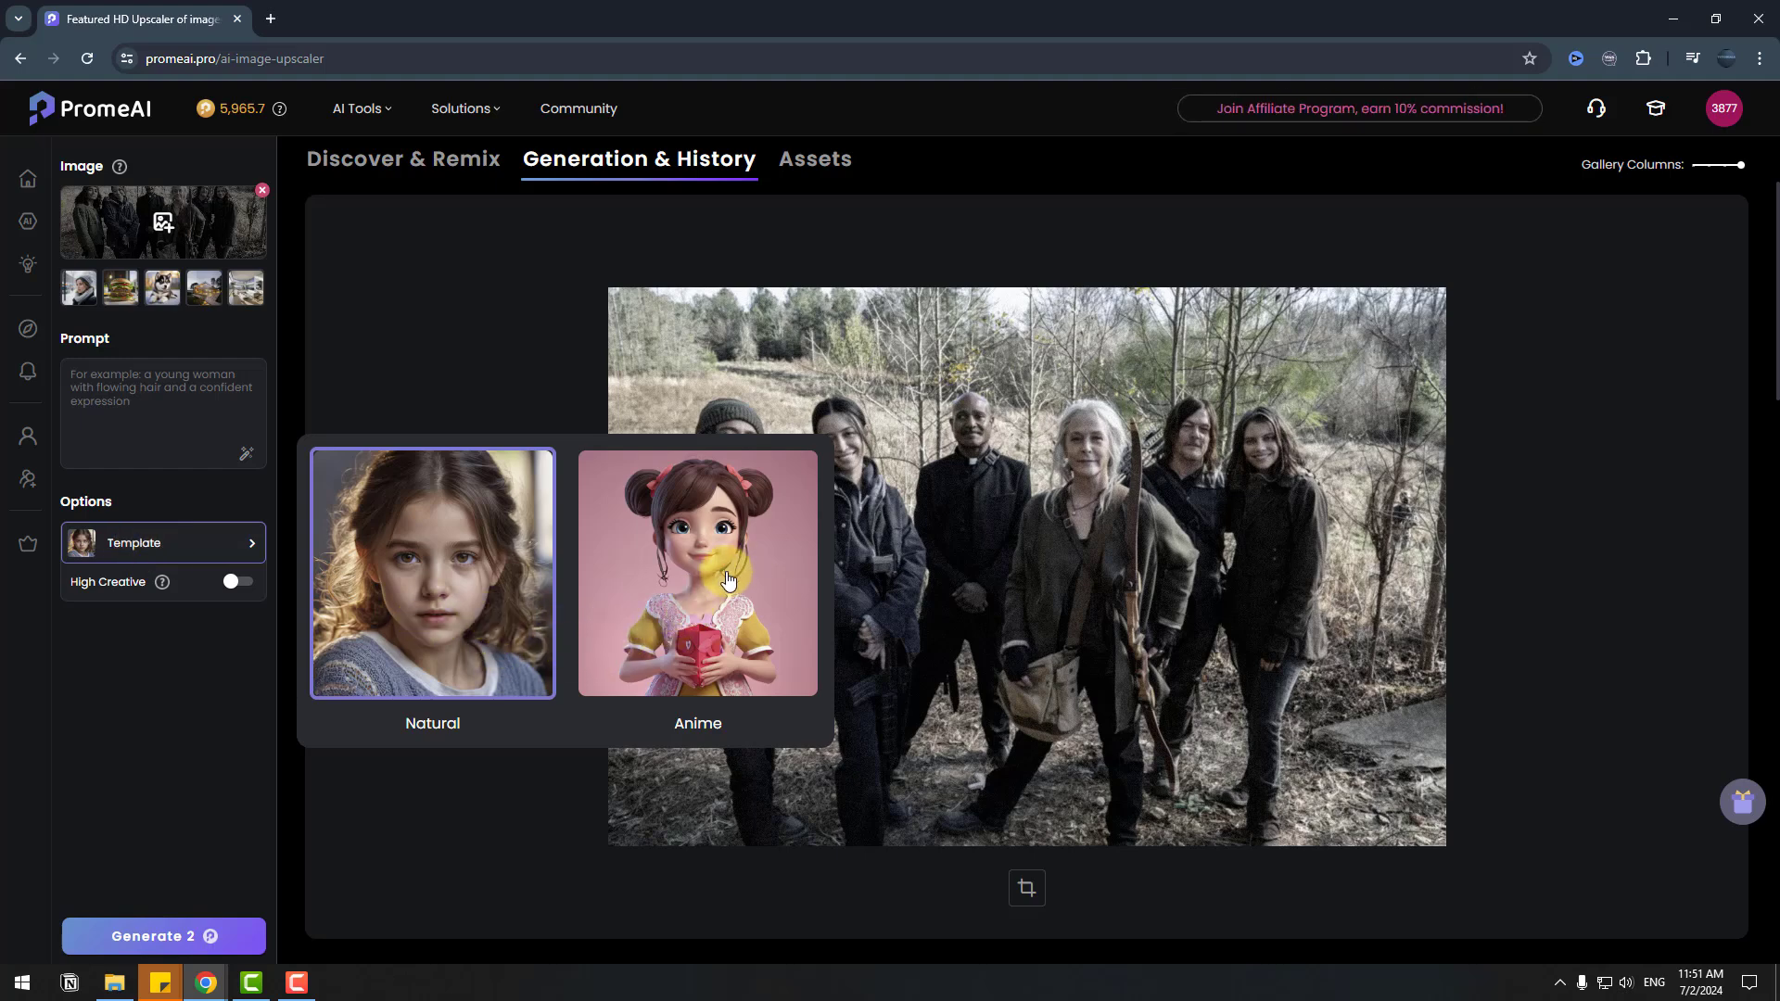
{"action": "left_click", "coordinate": [429, 557]}
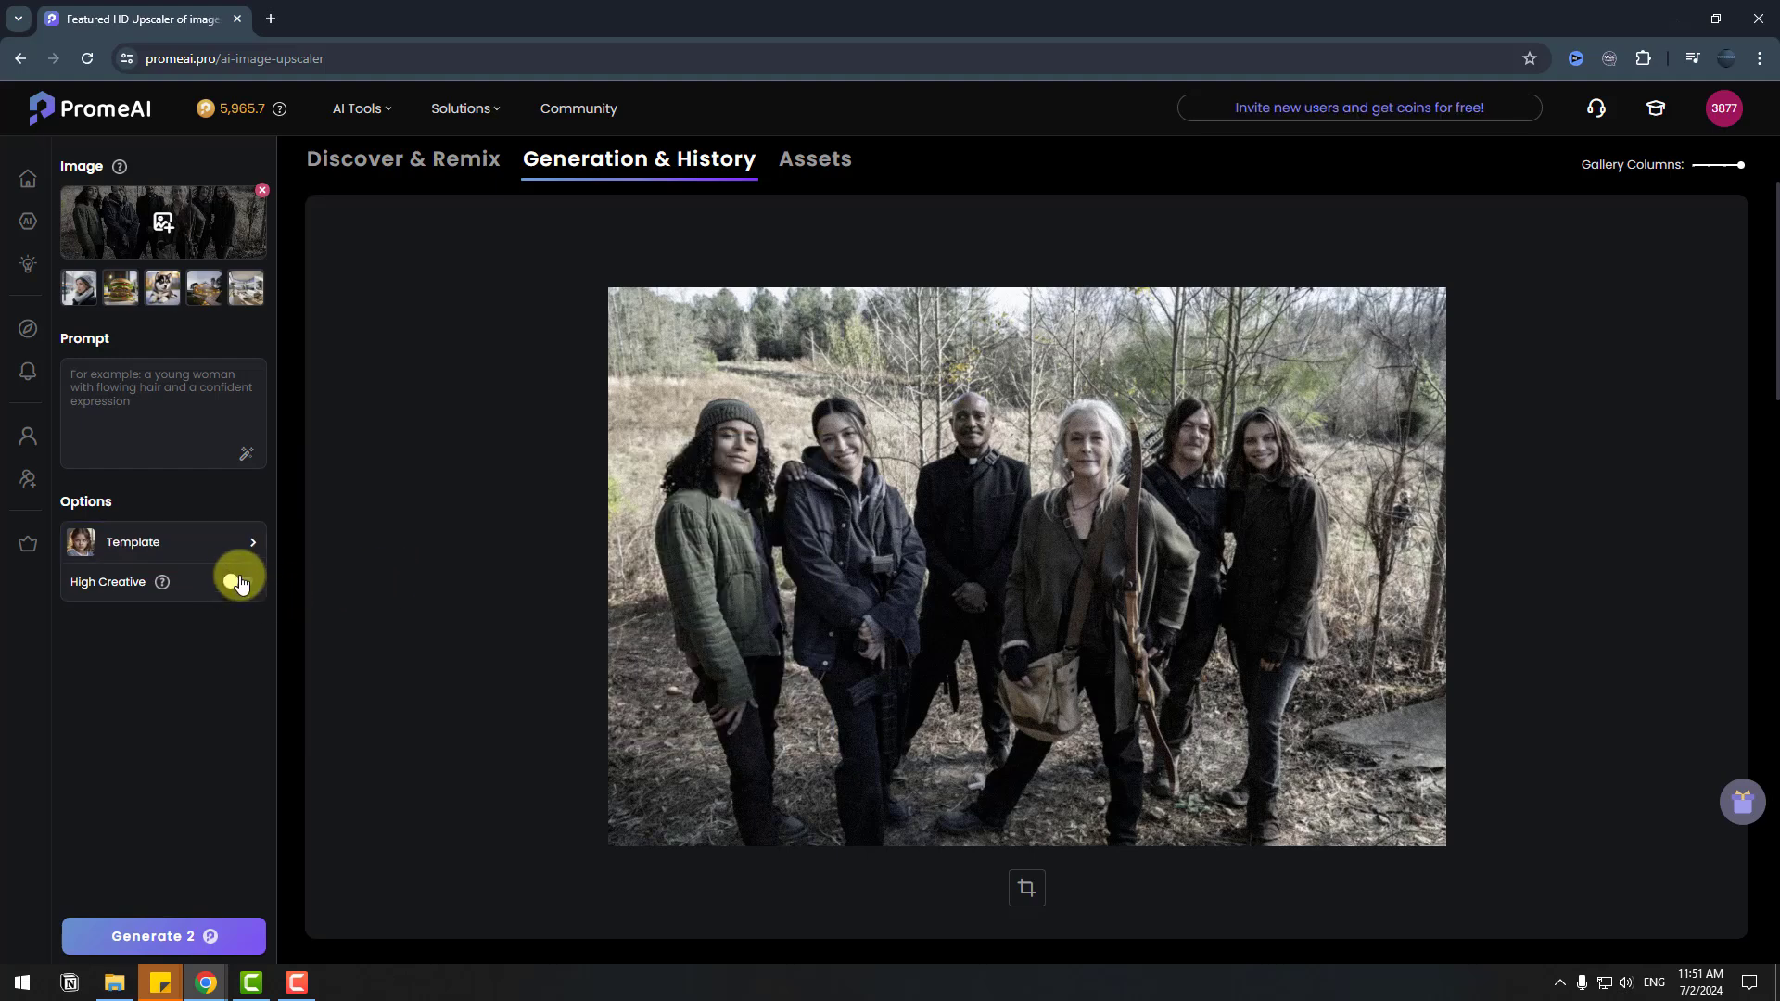
{"action": "left_click", "coordinate": [171, 941]}
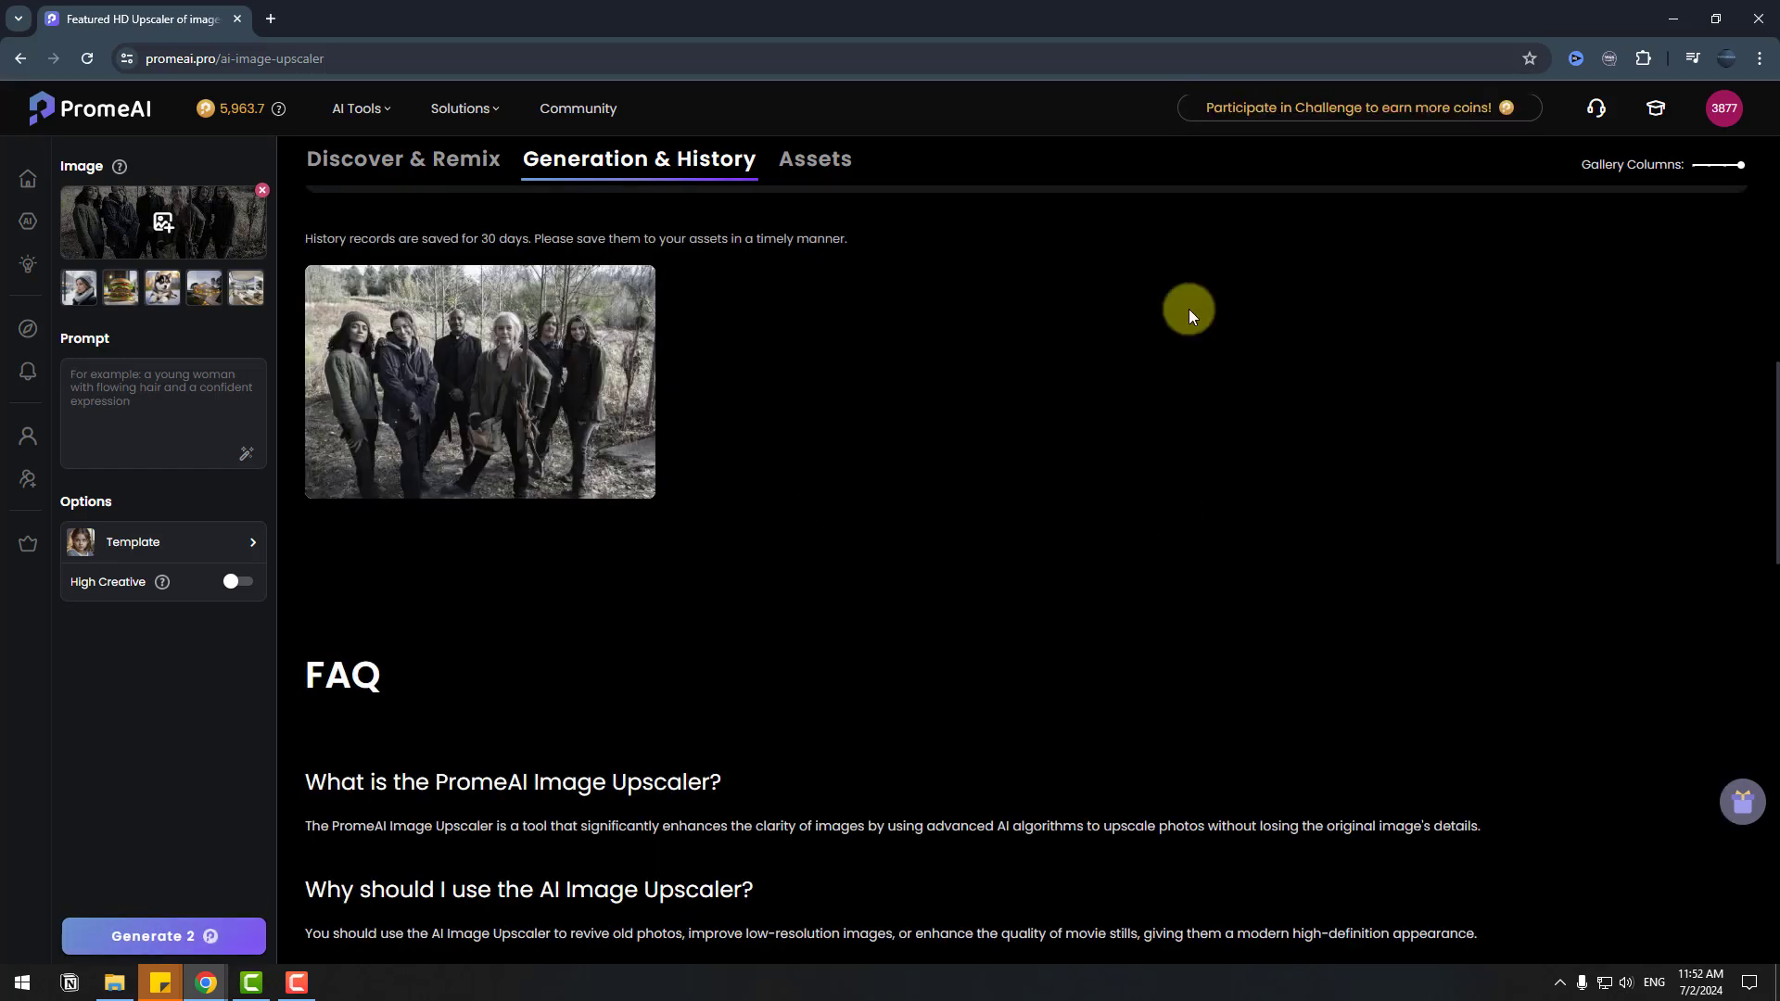
- Compare the original and upscaled group photo with the before/after slider, zooming in on the faces
{"action": "left_click", "coordinate": [488, 350]}
{"action": "left_click_drag", "start_coordinate": [551, 367], "coordinate": [640, 463]}
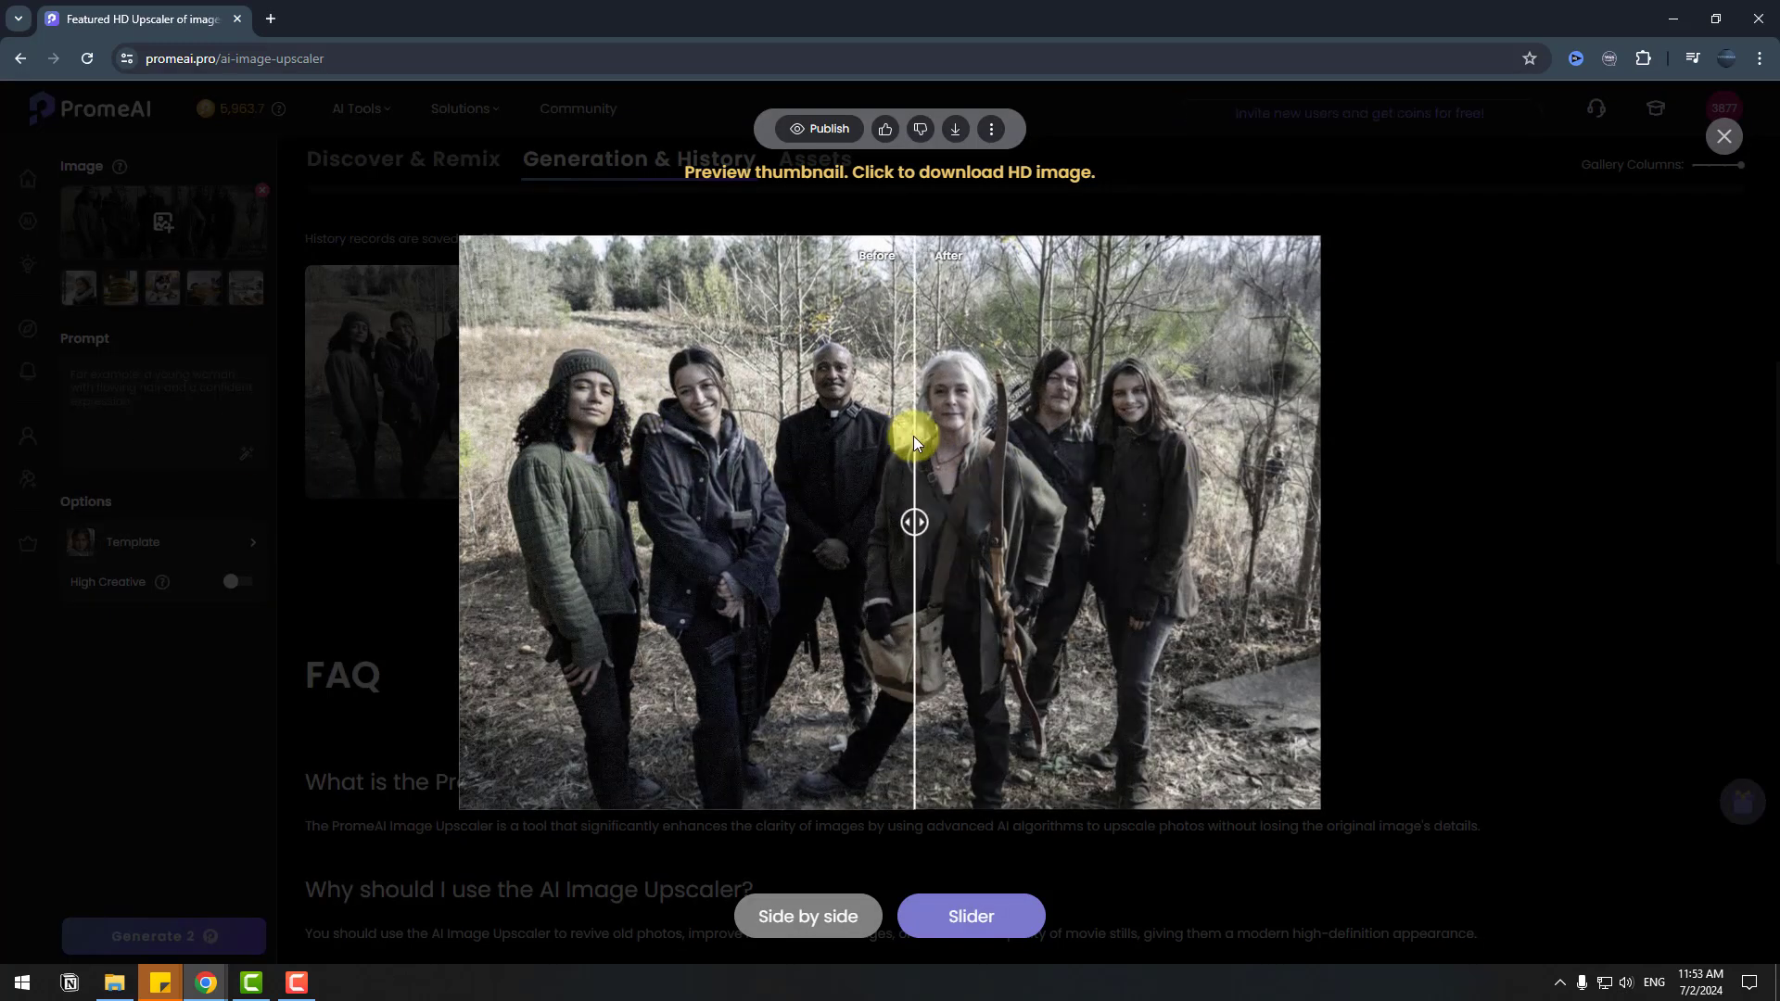
{"action": "scroll", "coordinate": [944, 393], "scroll_direction": "up", "scroll_amount": 10}
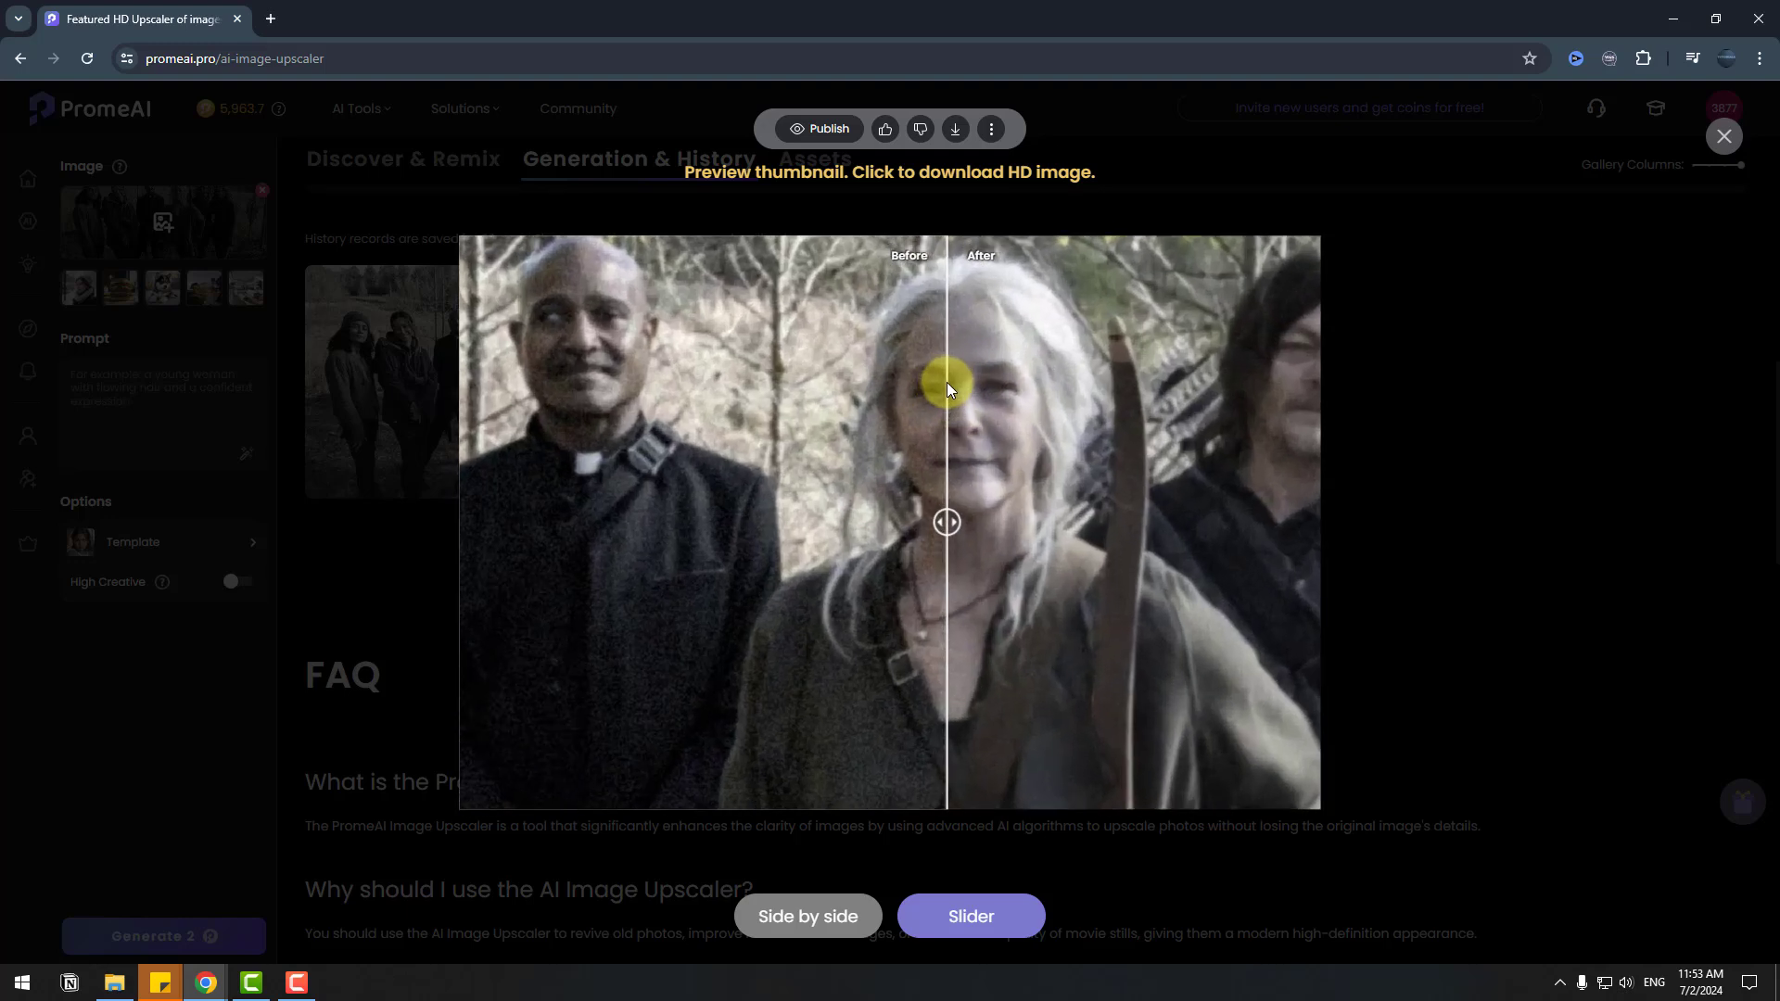
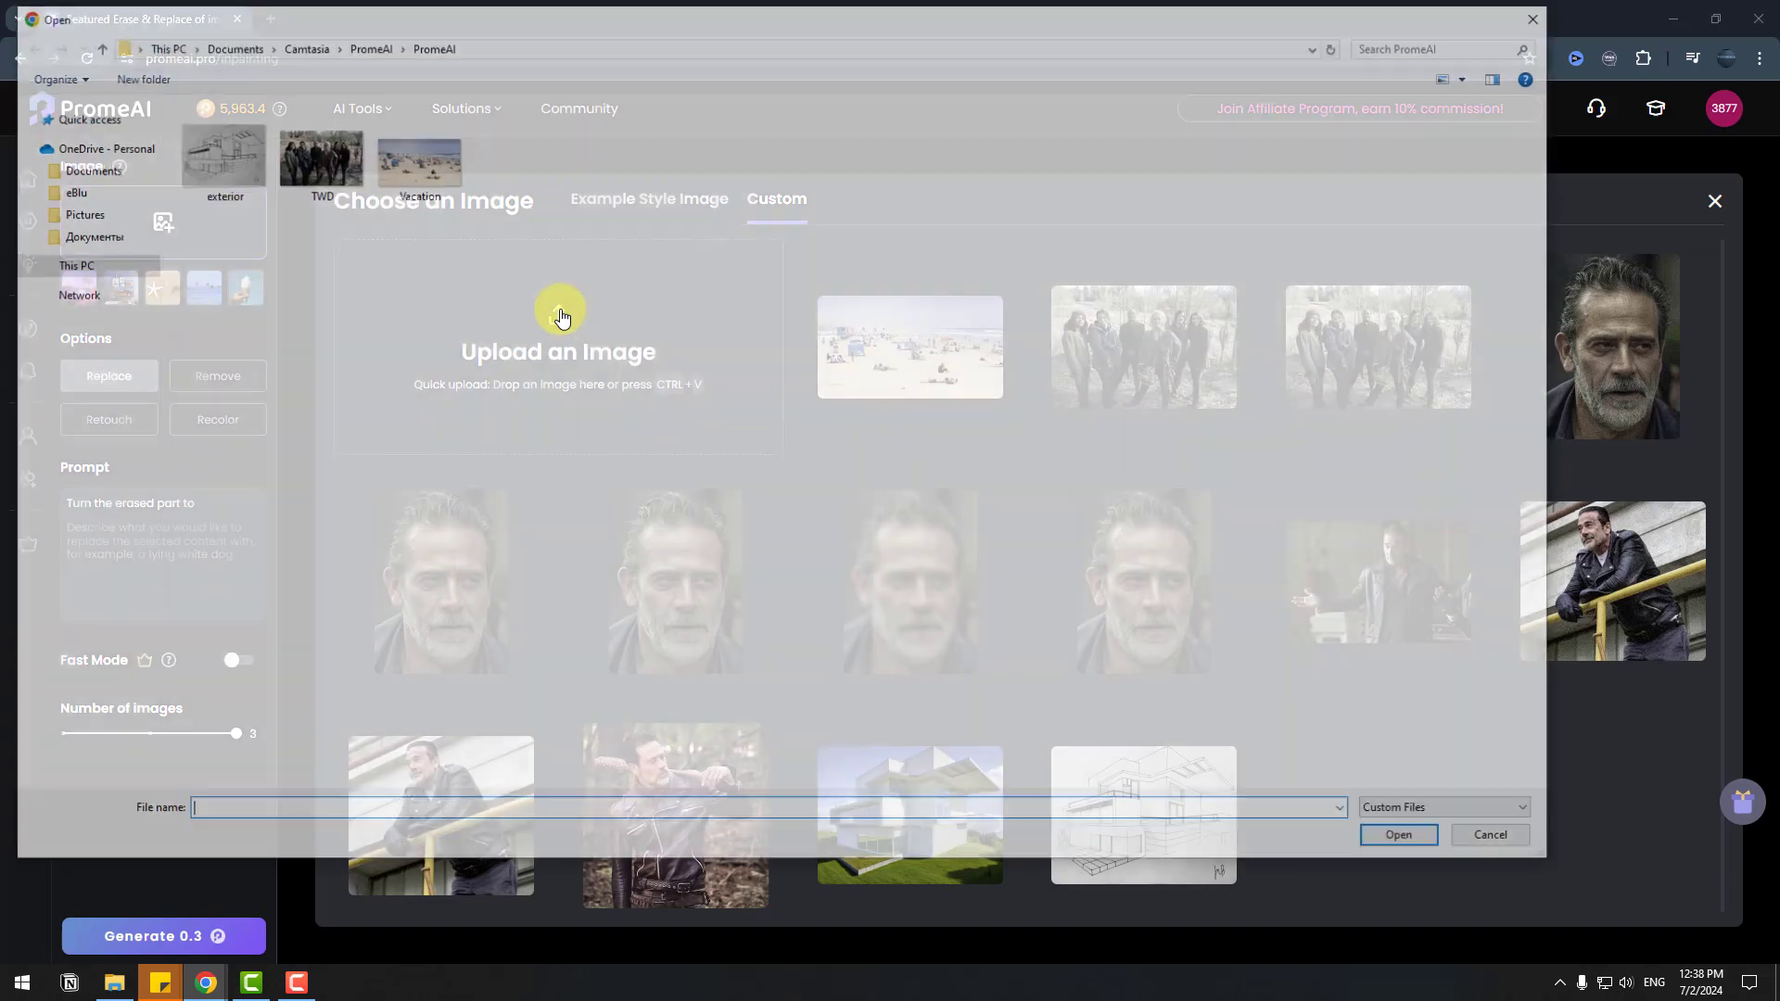
- Upload the Vacation image from the PromeAI folder to the Erase & Replace tool
{"action": "left_click", "coordinate": [414, 170]}
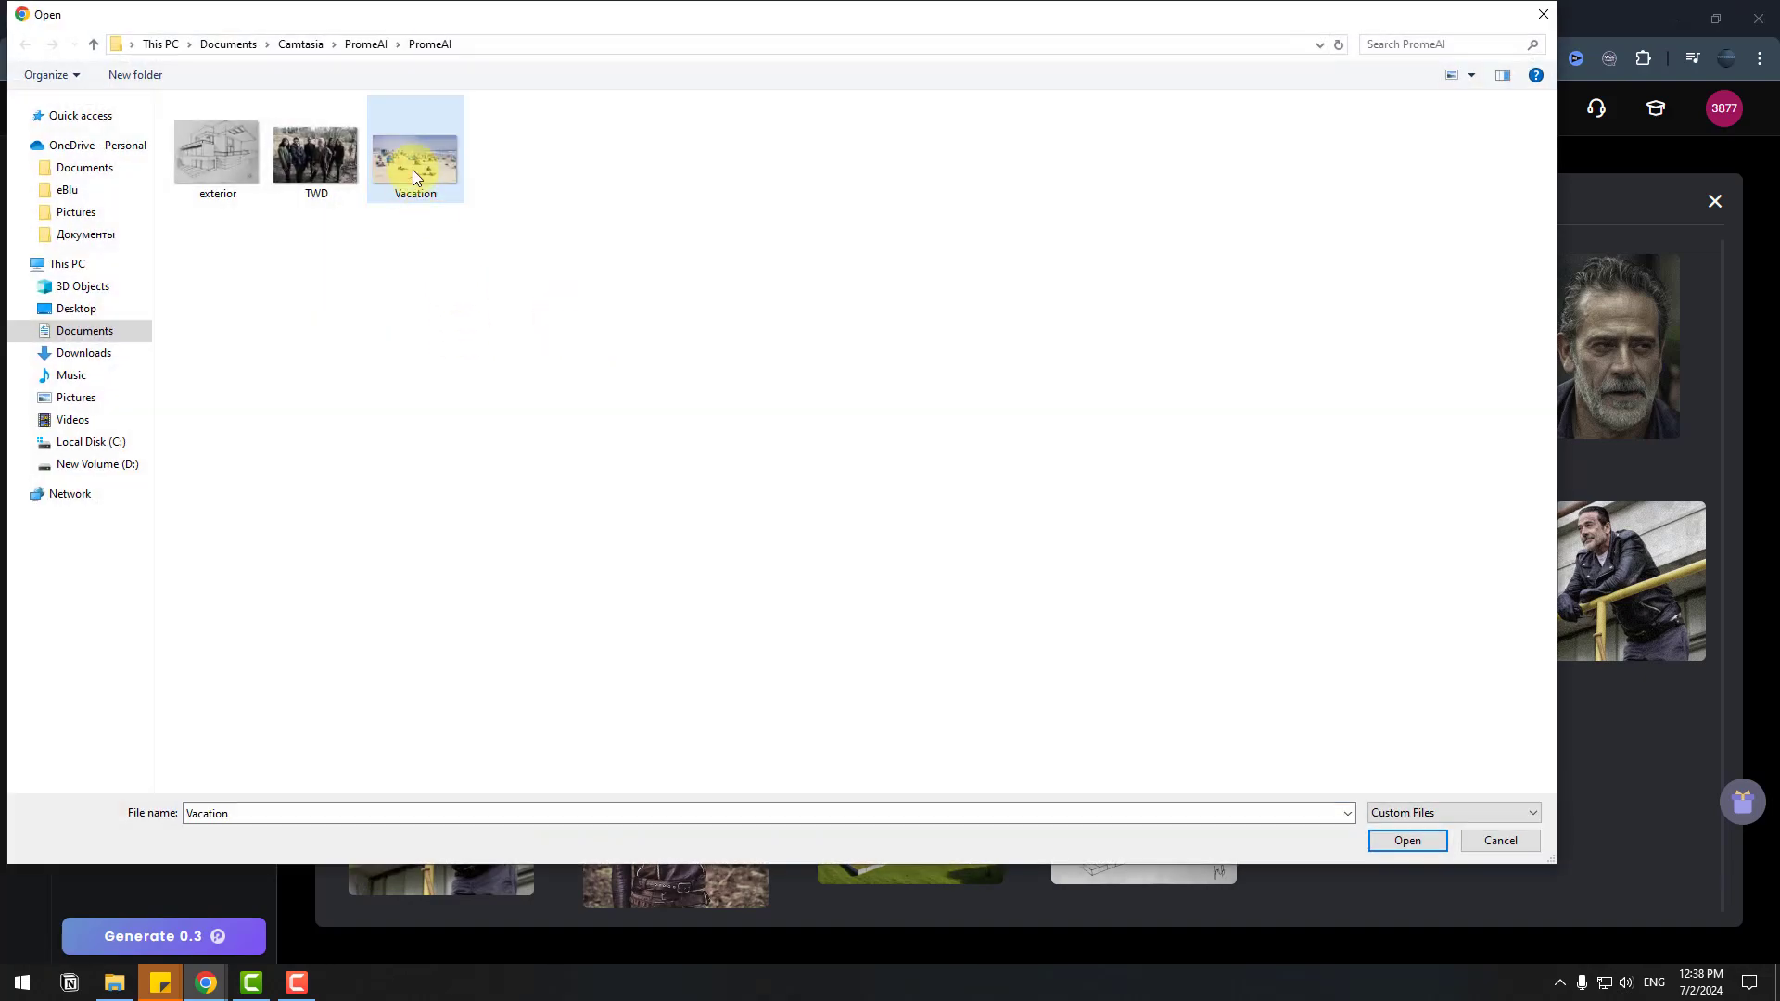
{"action": "left_click", "coordinate": [1406, 840]}
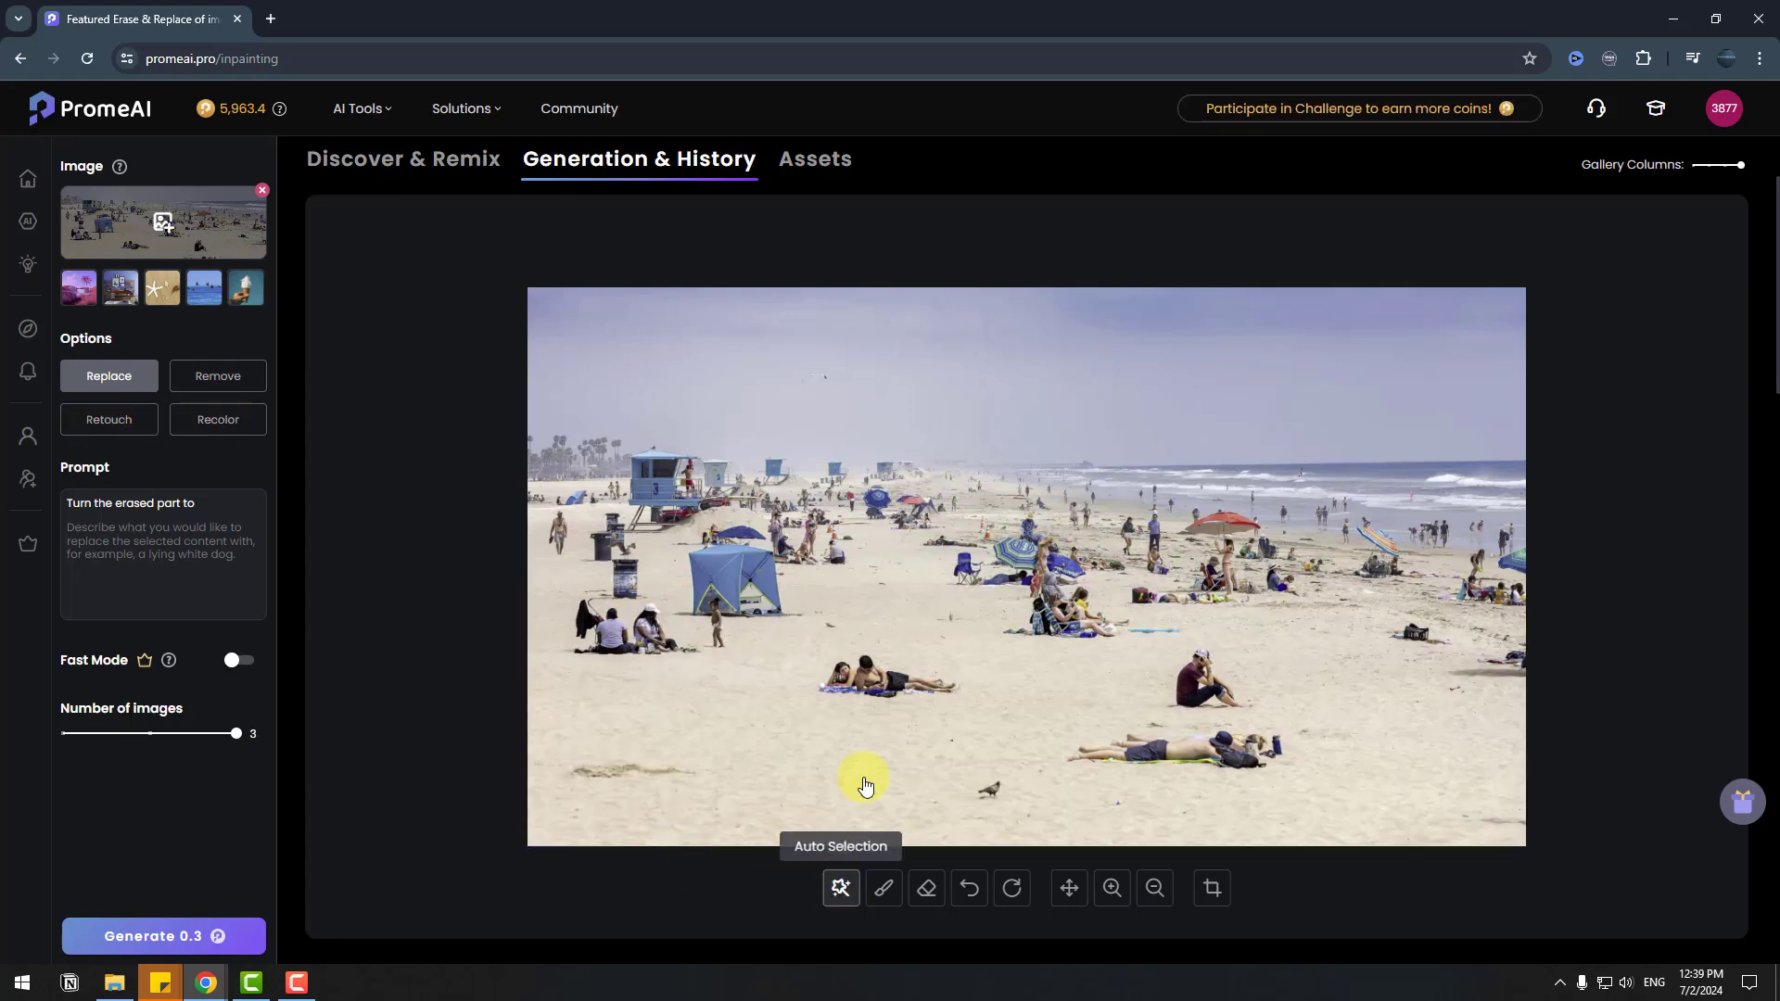
- Mask the couple lying on the sand and the person sitting alone in the beach photo using Manual Selection
{"action": "left_click", "coordinate": [1387, 477]}
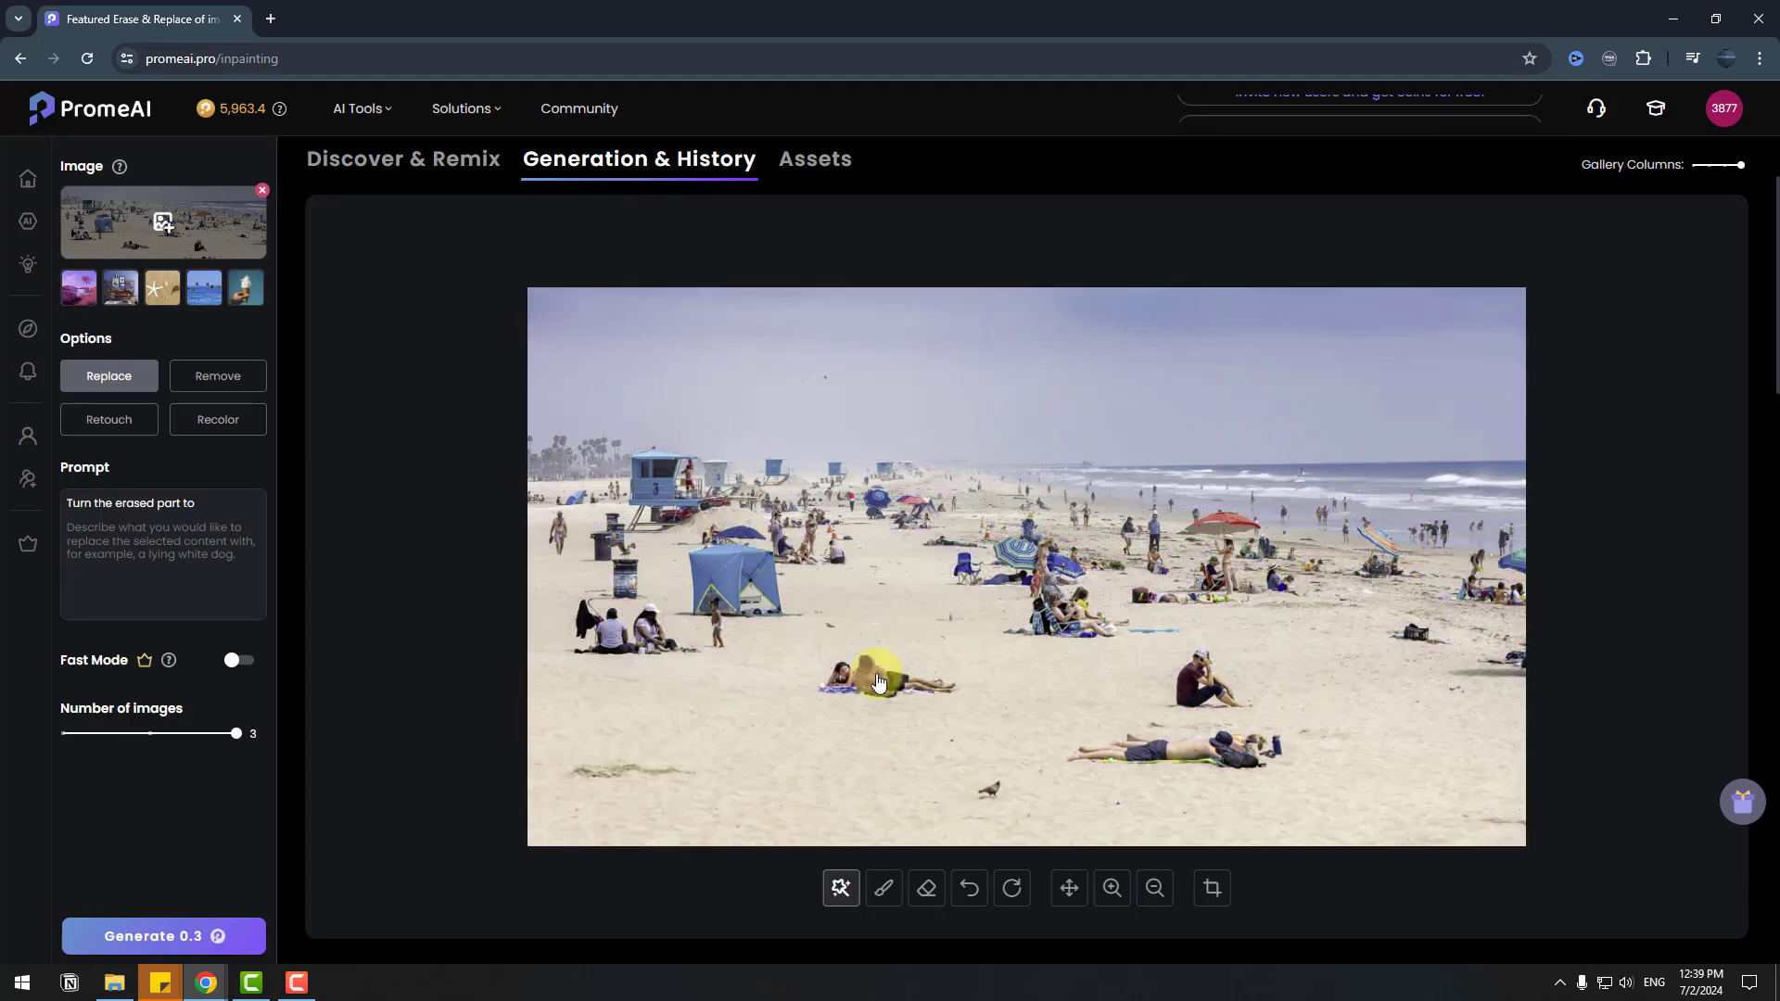
{"action": "left_click", "coordinate": [840, 680]}
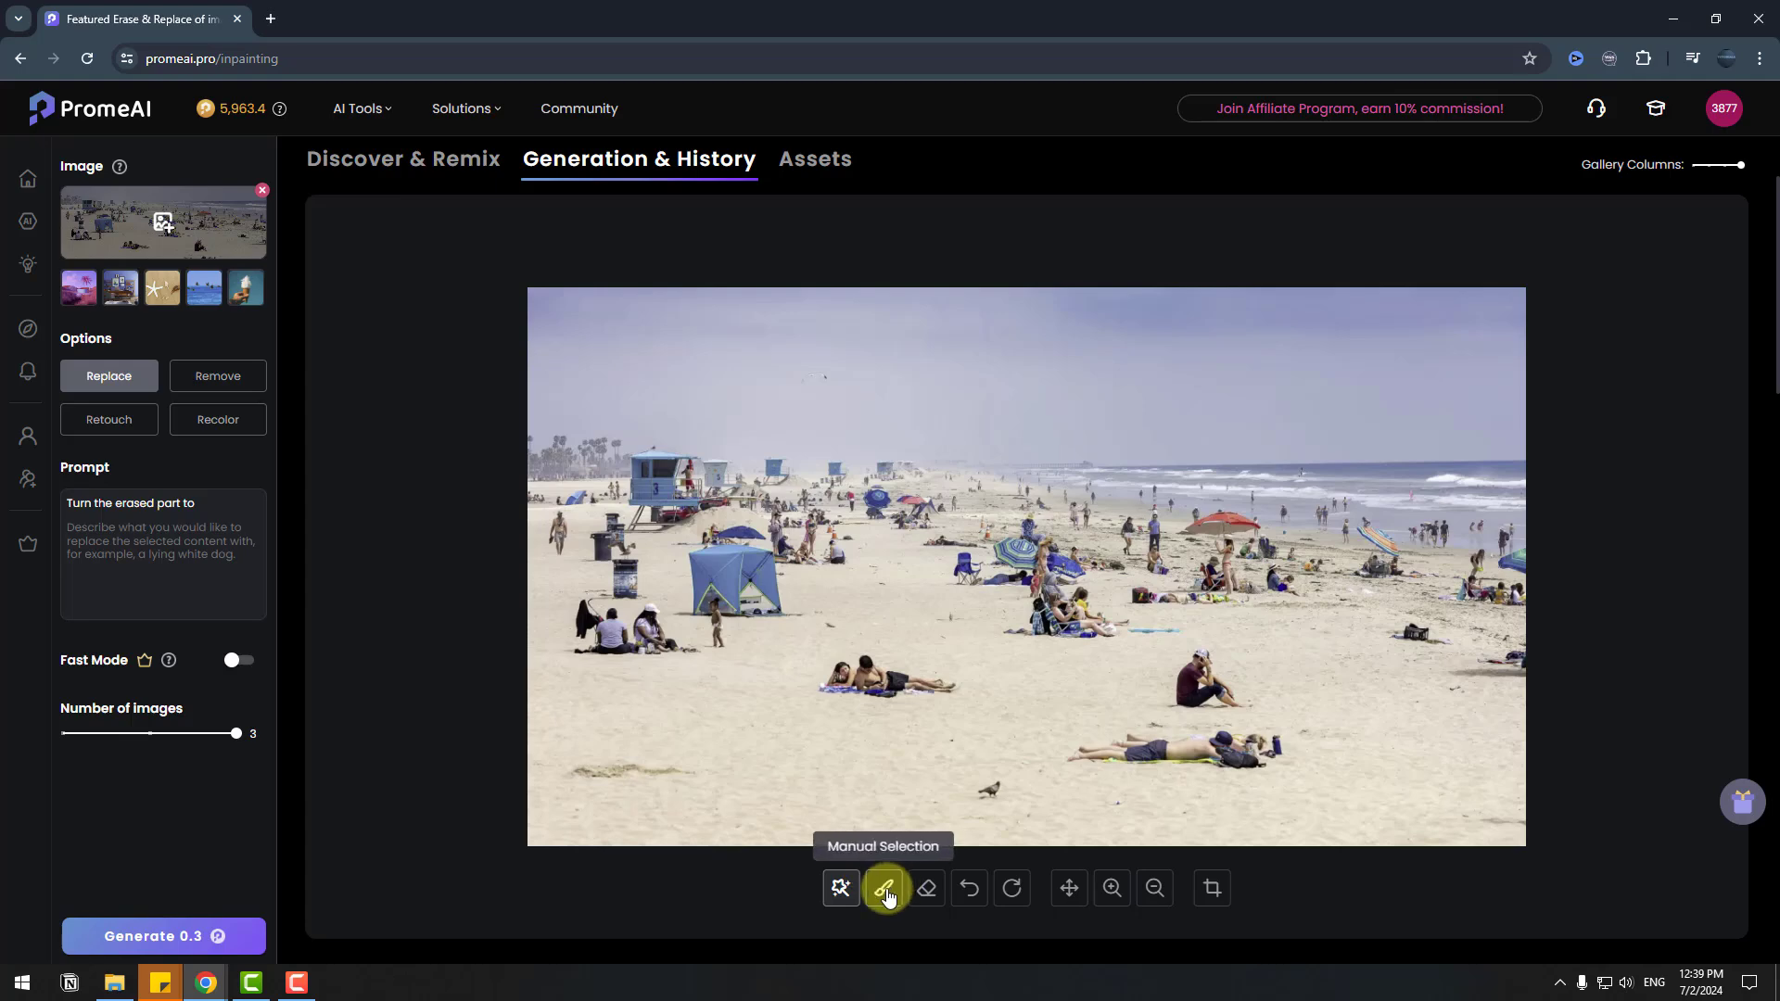
{"action": "left_click", "coordinate": [883, 892]}
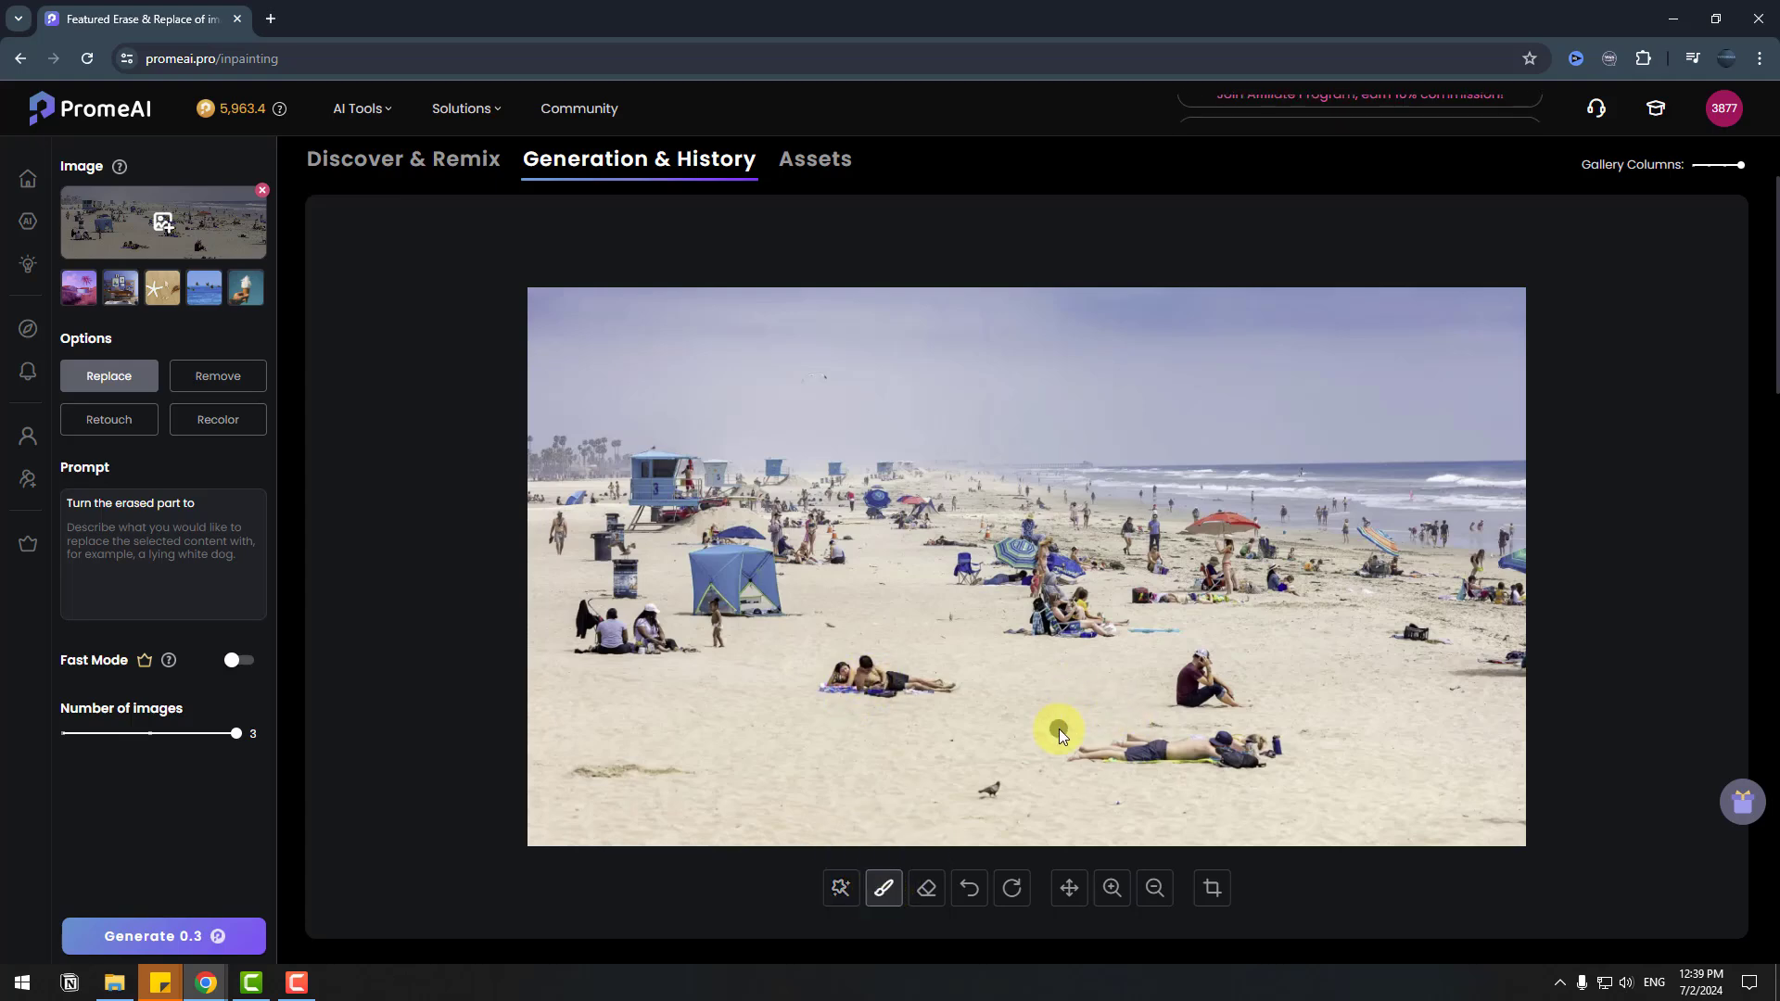
{"action": "left_click_drag", "start_coordinate": [854, 664], "coordinate": [877, 691]}
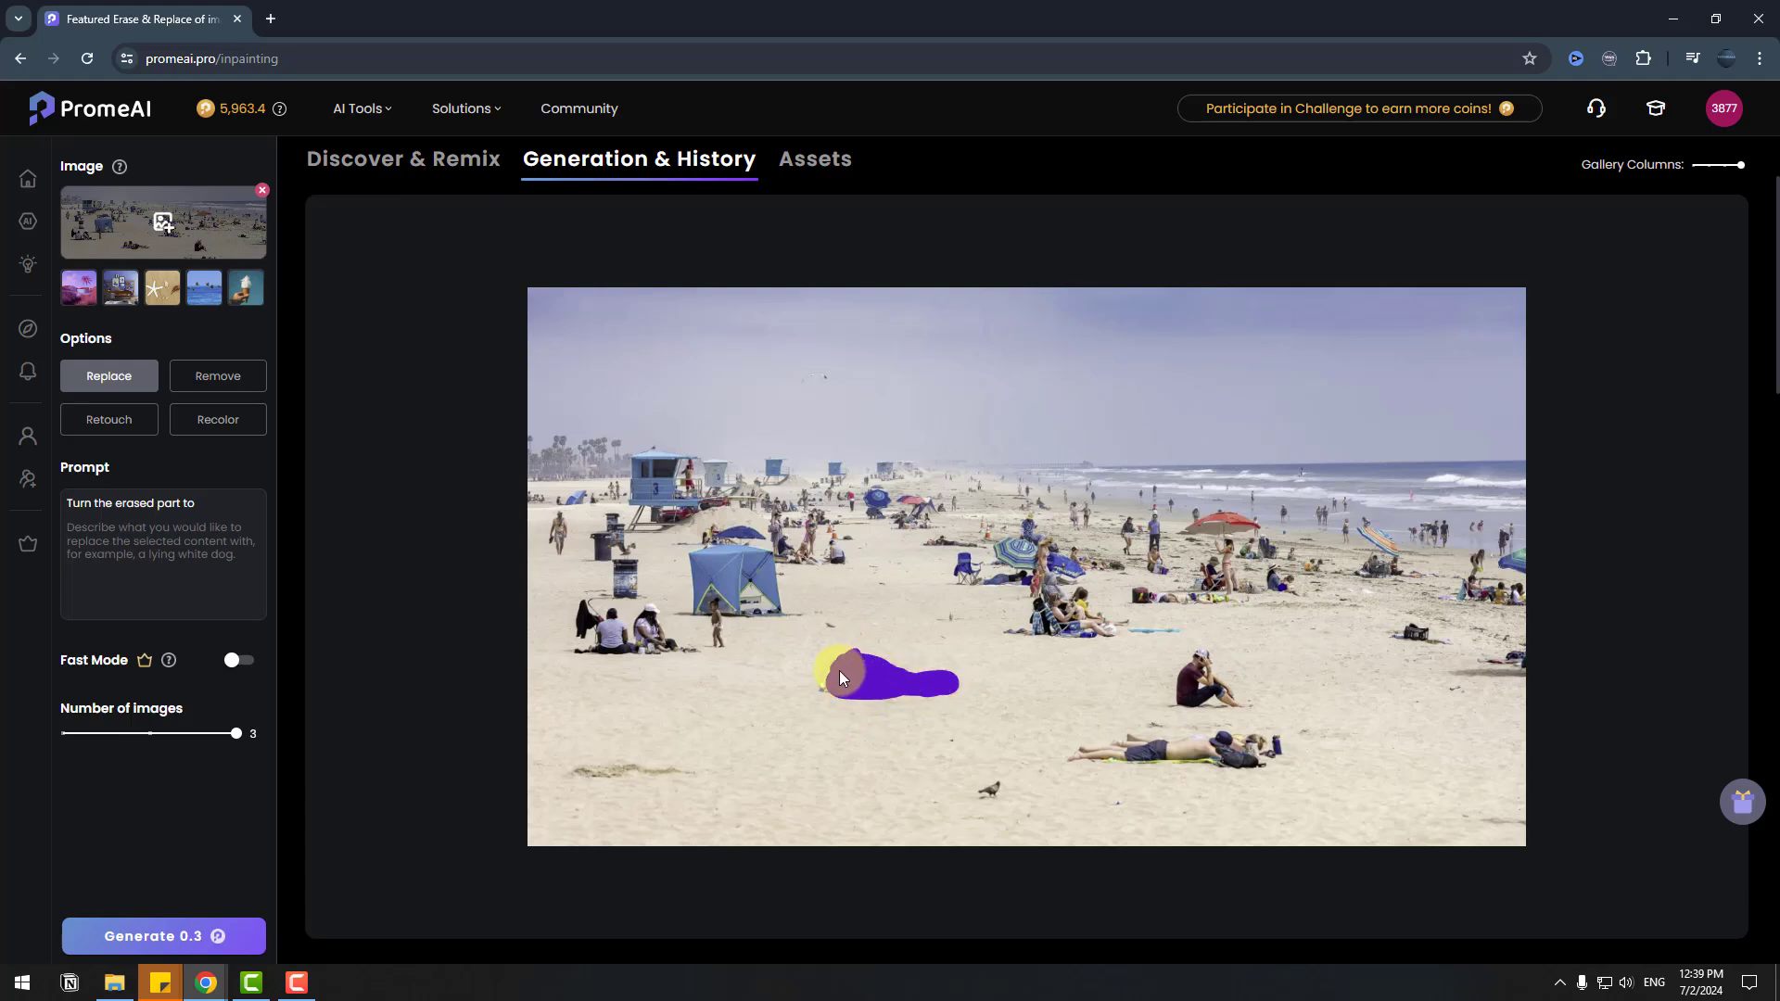
{"action": "left_click_drag", "start_coordinate": [943, 686], "coordinate": [932, 687]}
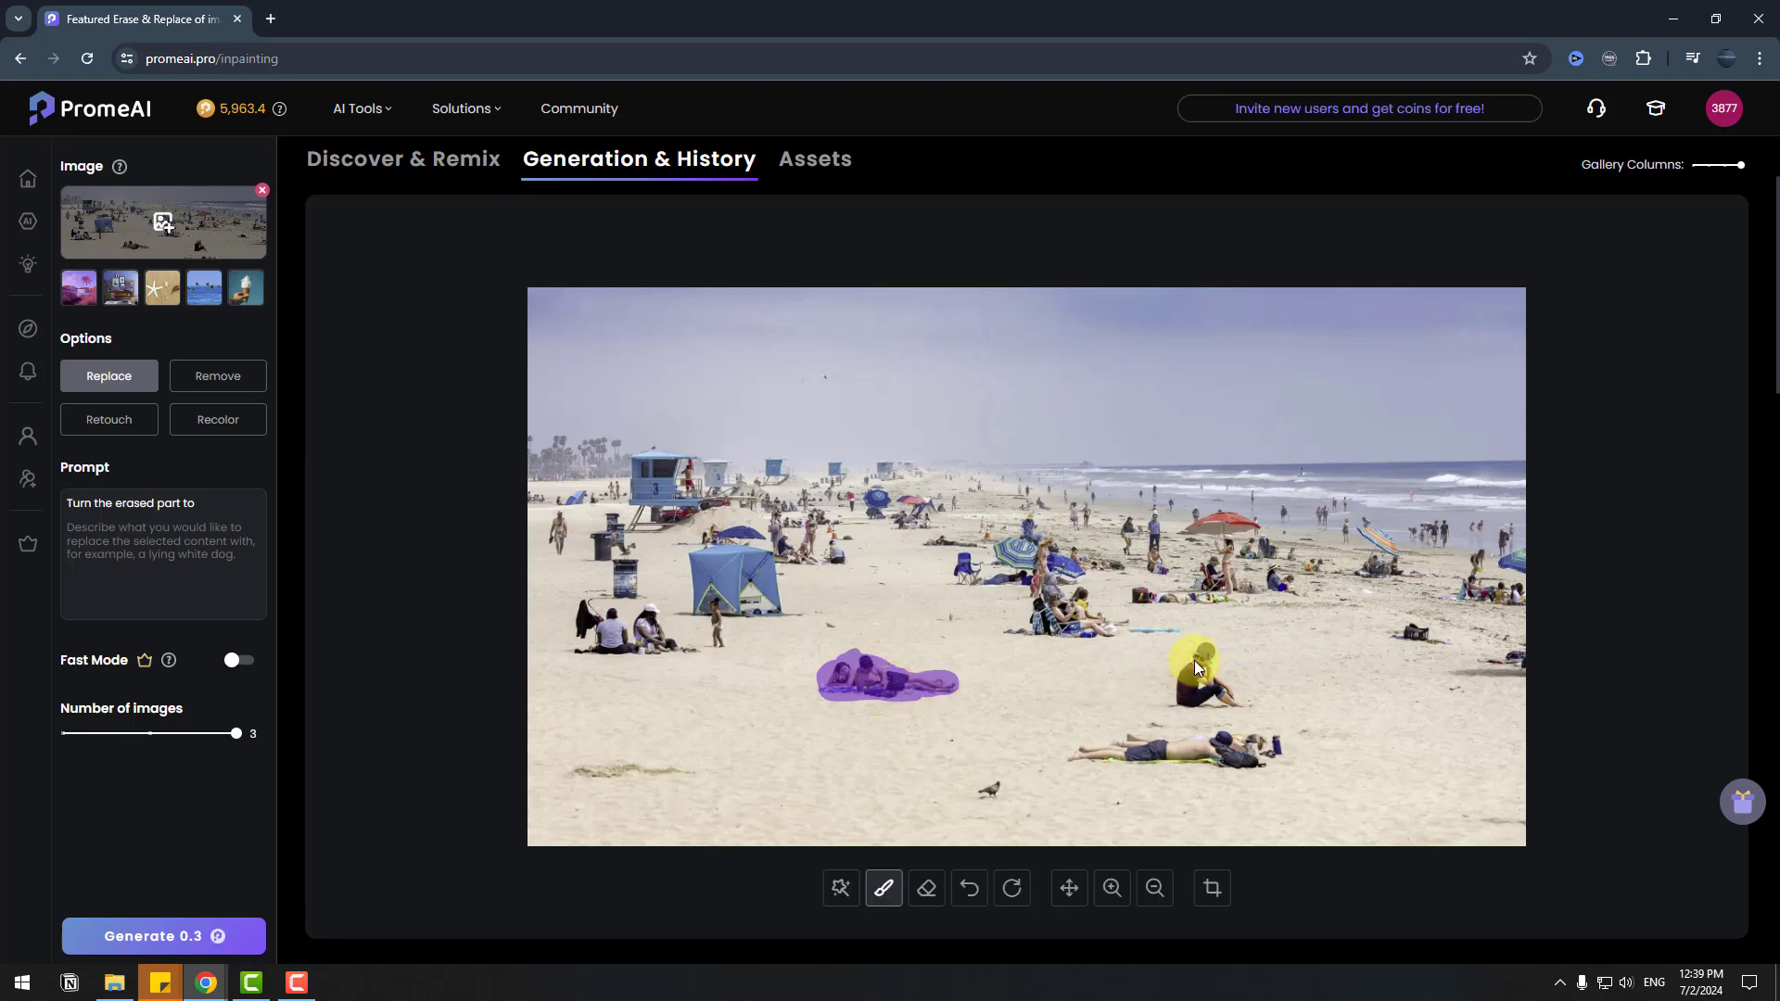
{"action": "left_click_drag", "start_coordinate": [1195, 660], "coordinate": [1185, 699]}
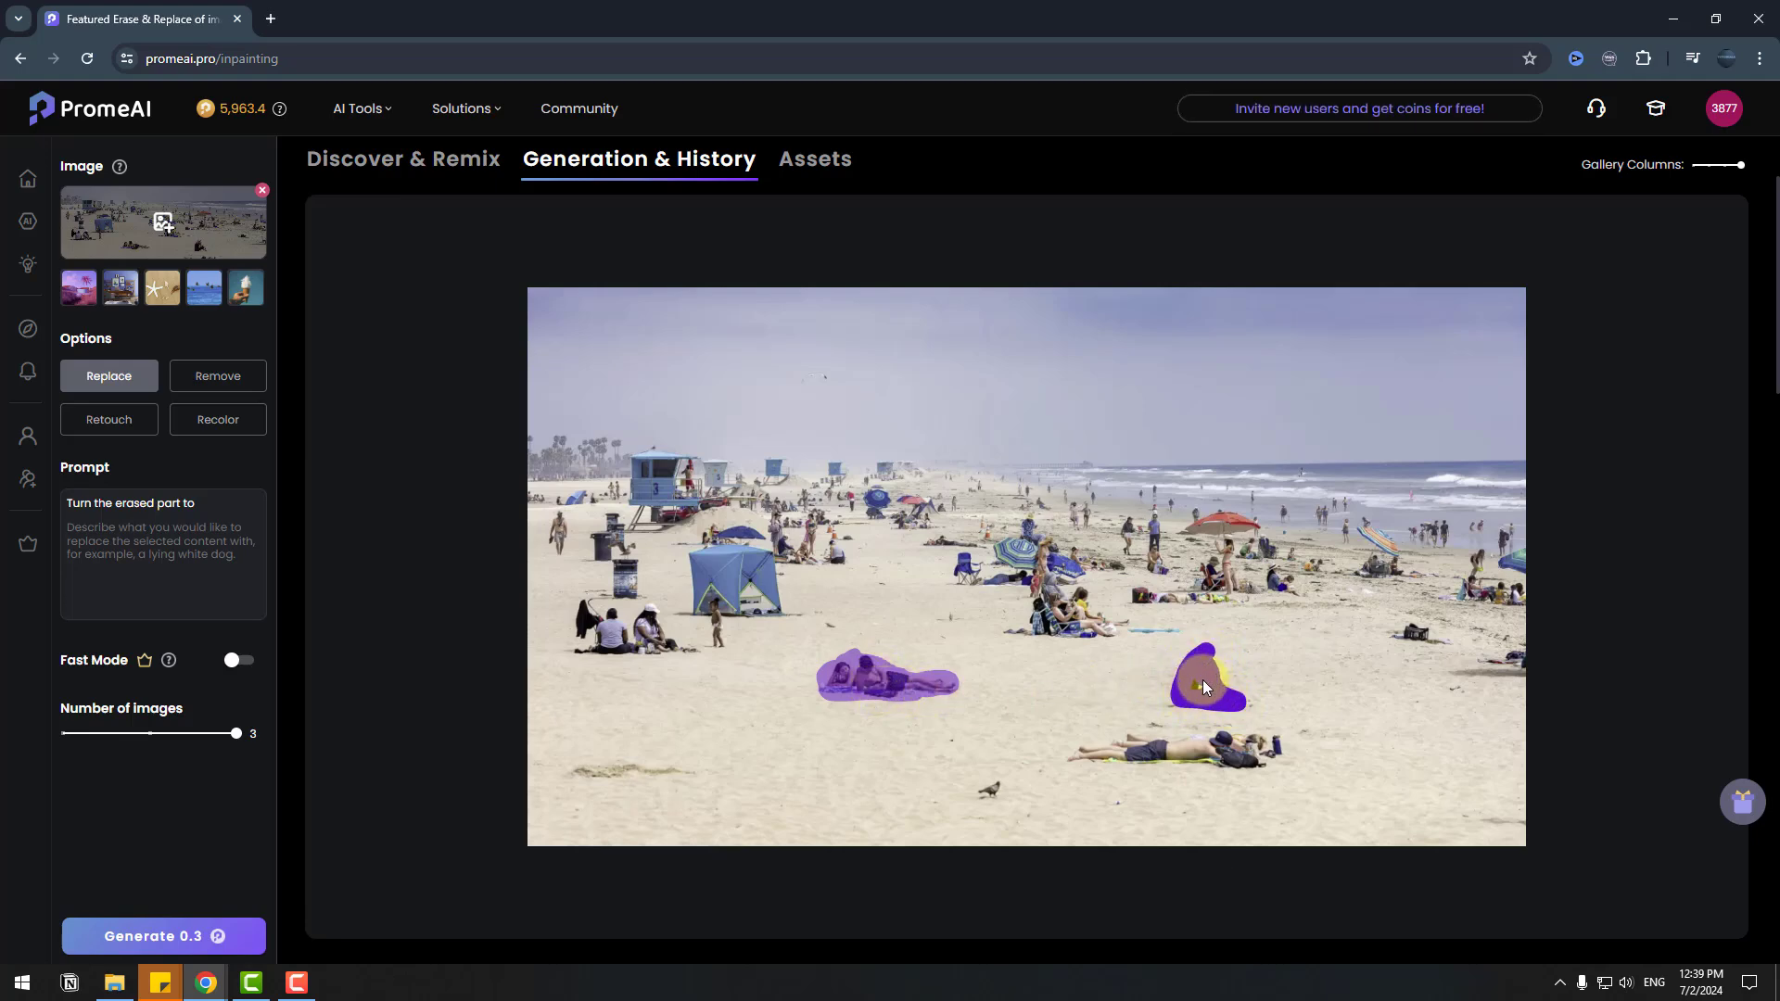
{"action": "left_click_drag", "start_coordinate": [1182, 693], "coordinate": [1174, 704]}
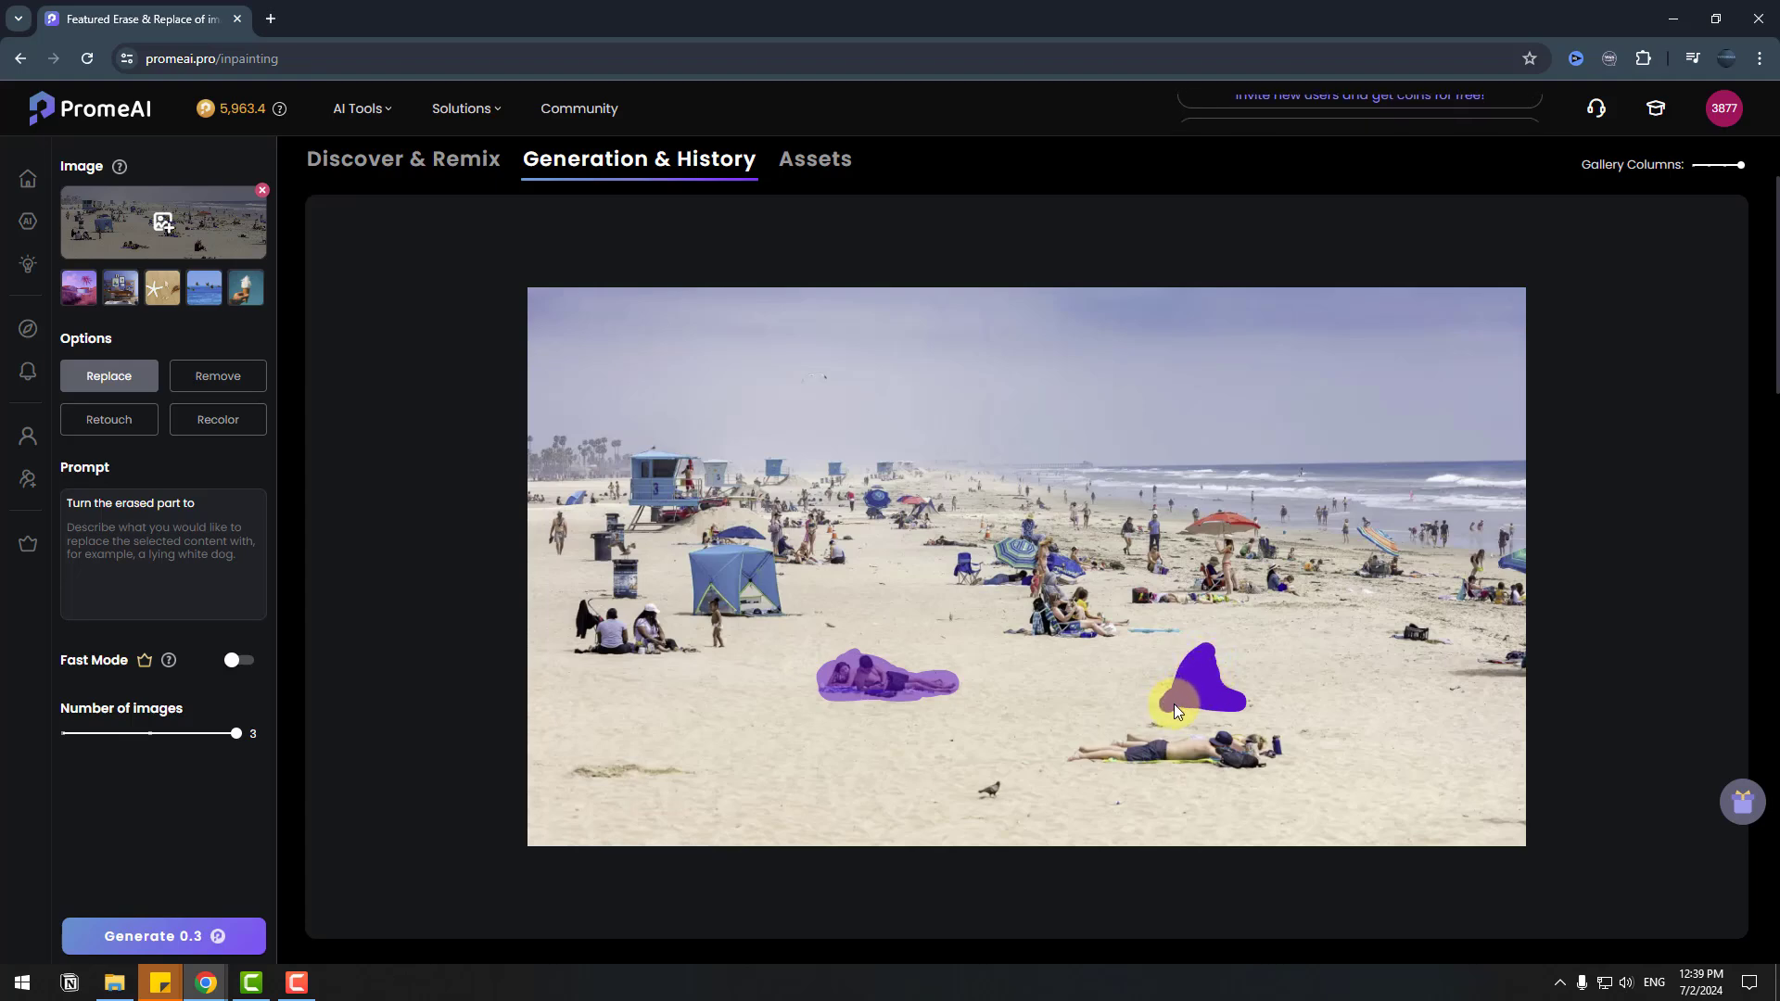
- Generate one image in Fast Mode with the Remove option to erase the masked people
{"action": "left_click", "coordinate": [221, 384]}
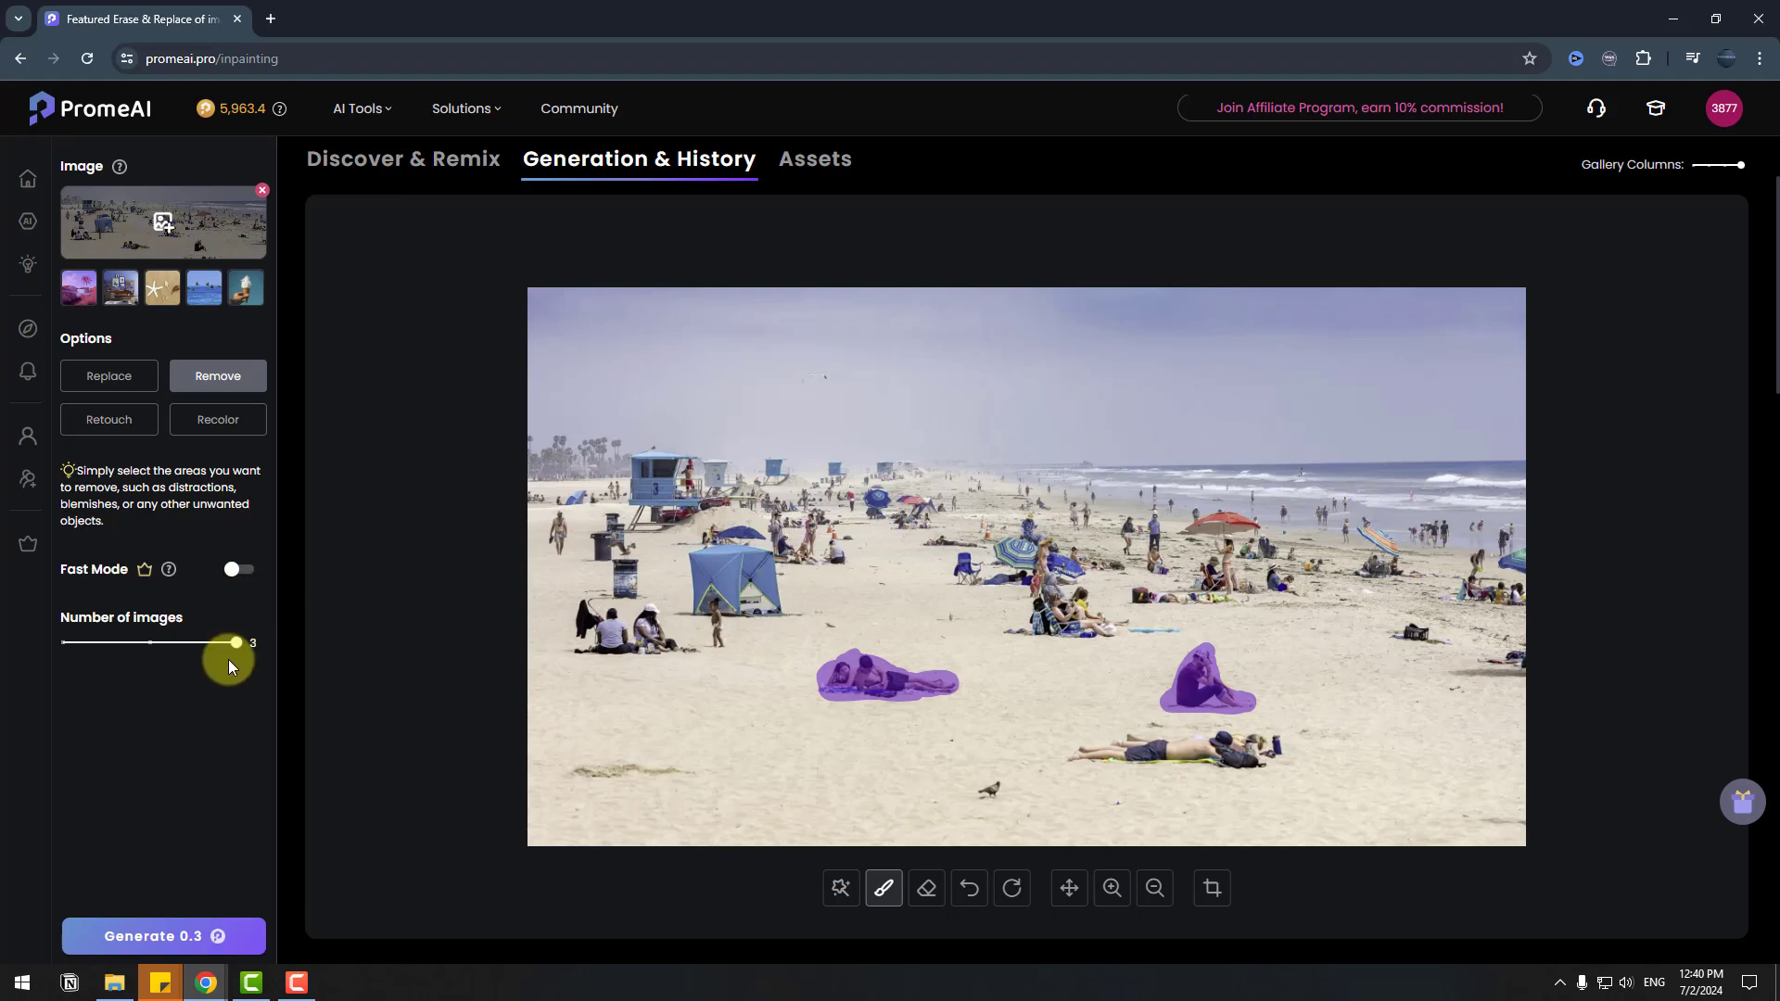
{"action": "left_click_drag", "start_coordinate": [232, 644], "coordinate": [86, 654]}
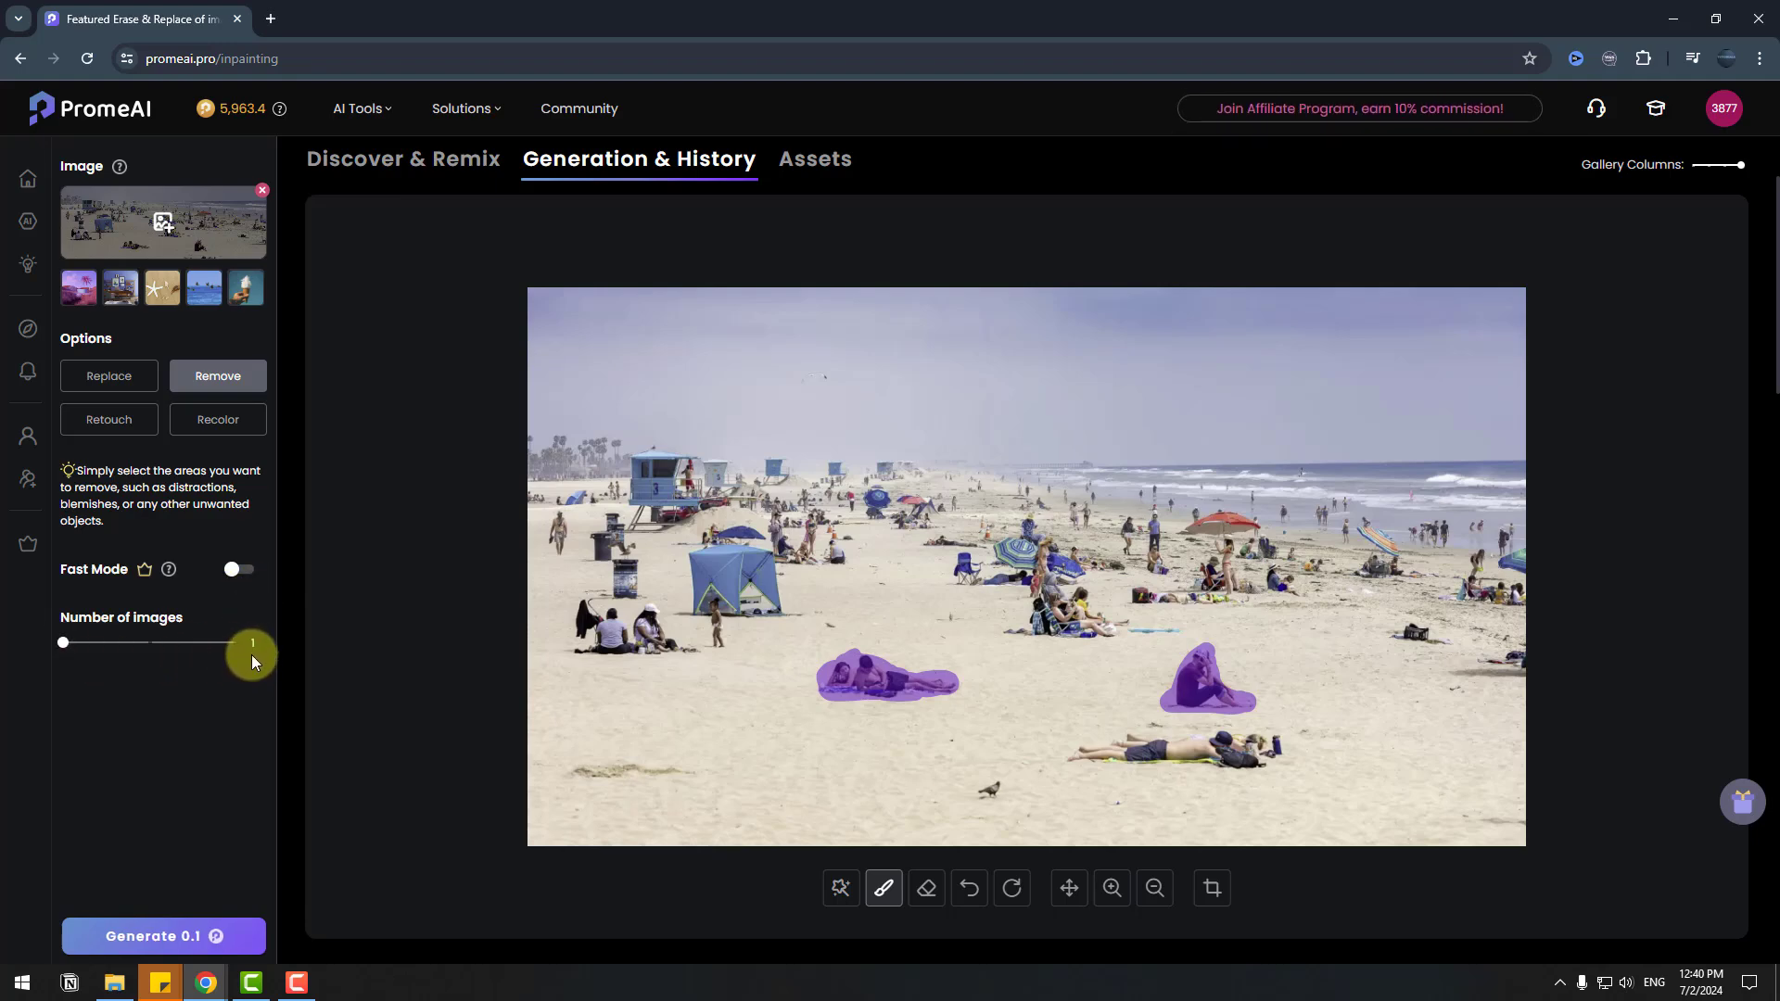
{"action": "left_click", "coordinate": [238, 572]}
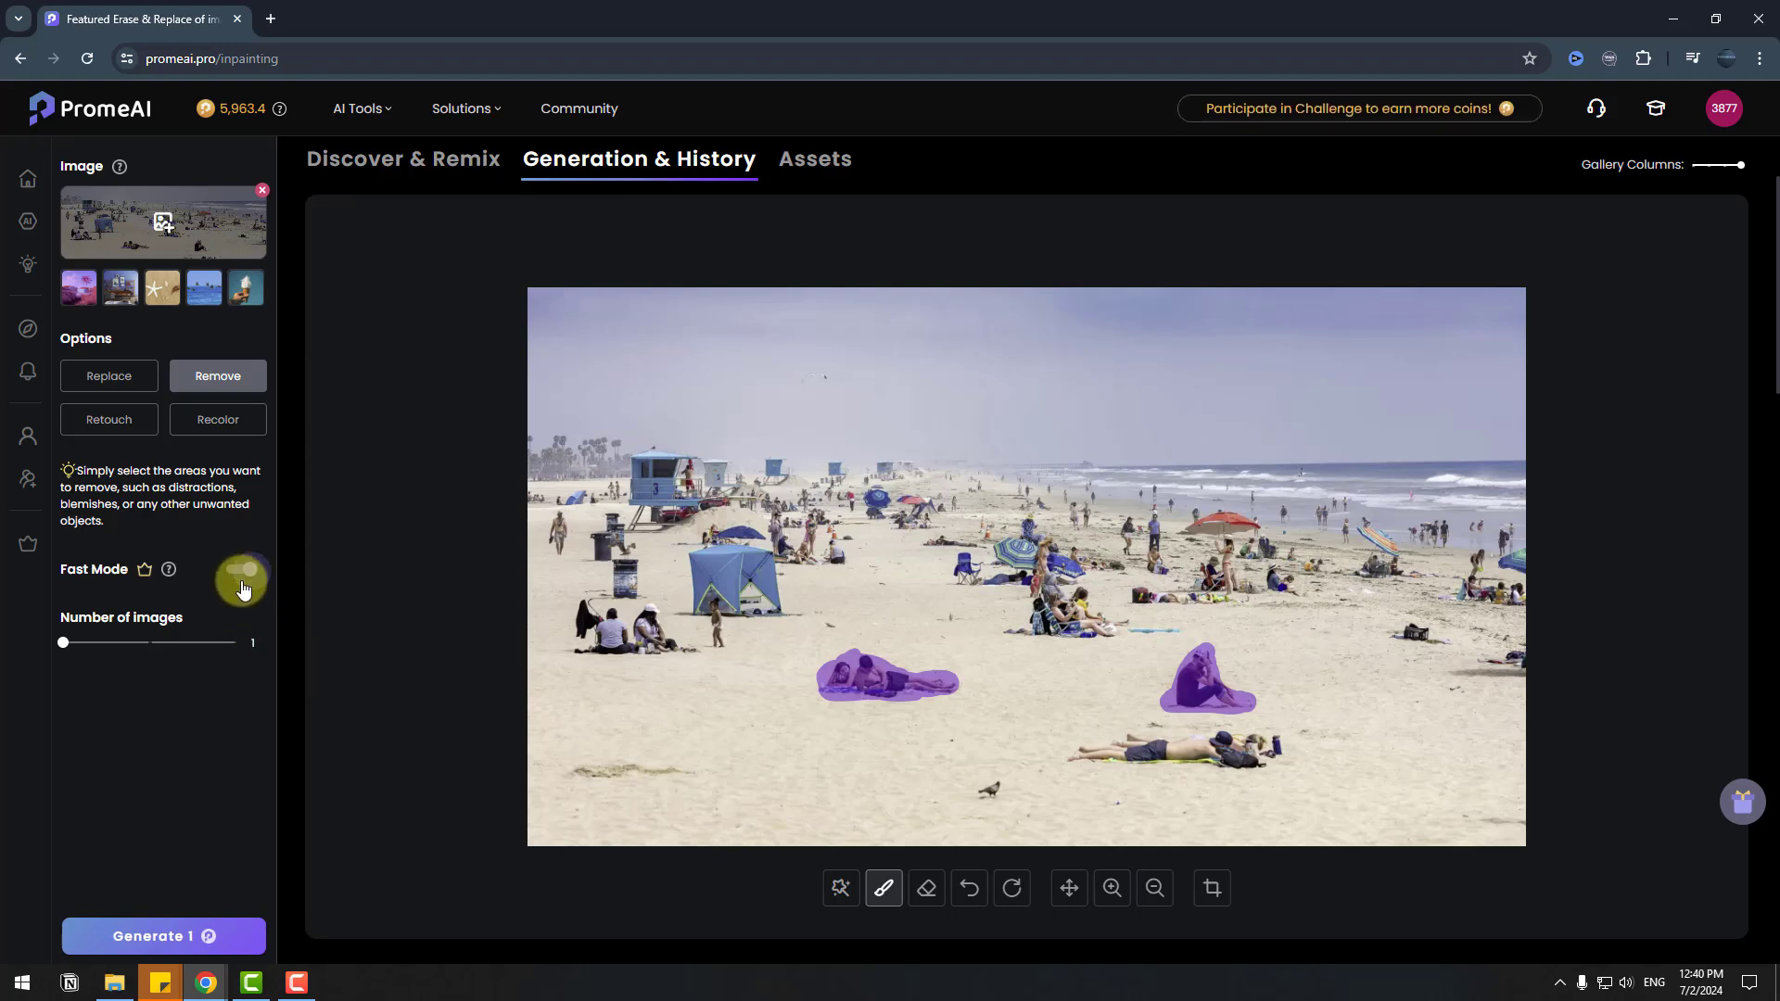
{"action": "left_click", "coordinate": [164, 939]}
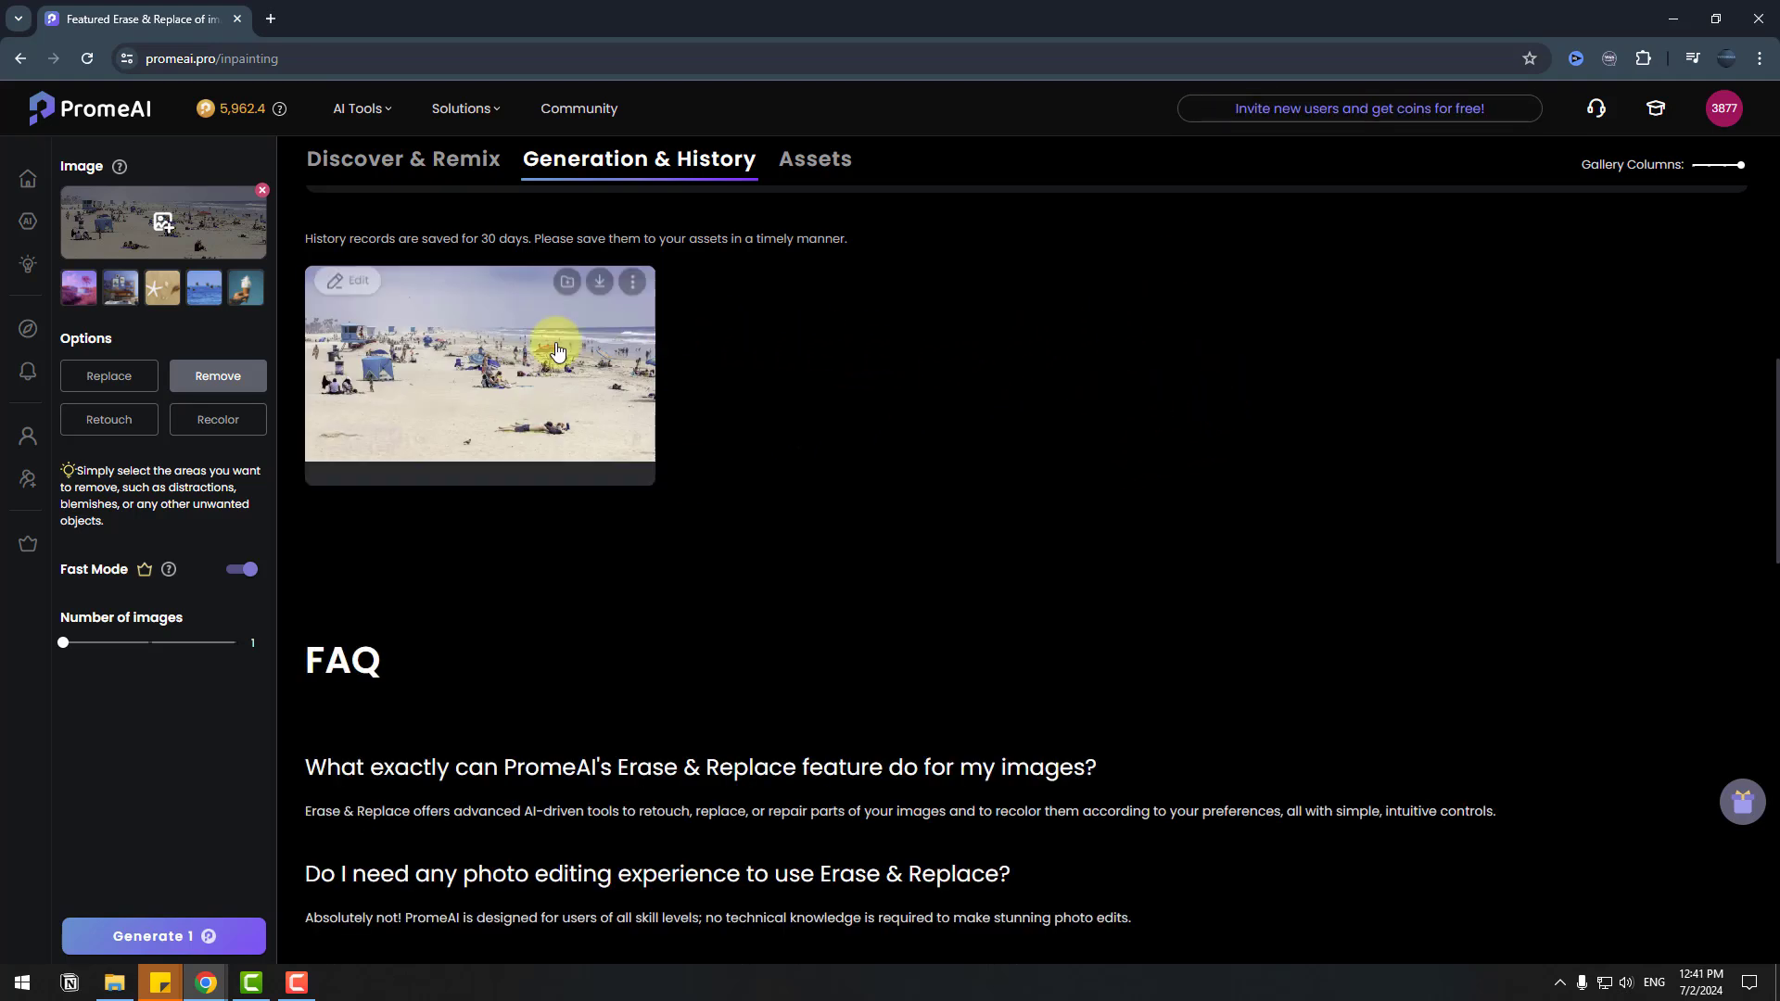
- Compare the original beach photo with the generated result side by side and with the before/after slider
{"action": "left_click", "coordinate": [525, 359]}
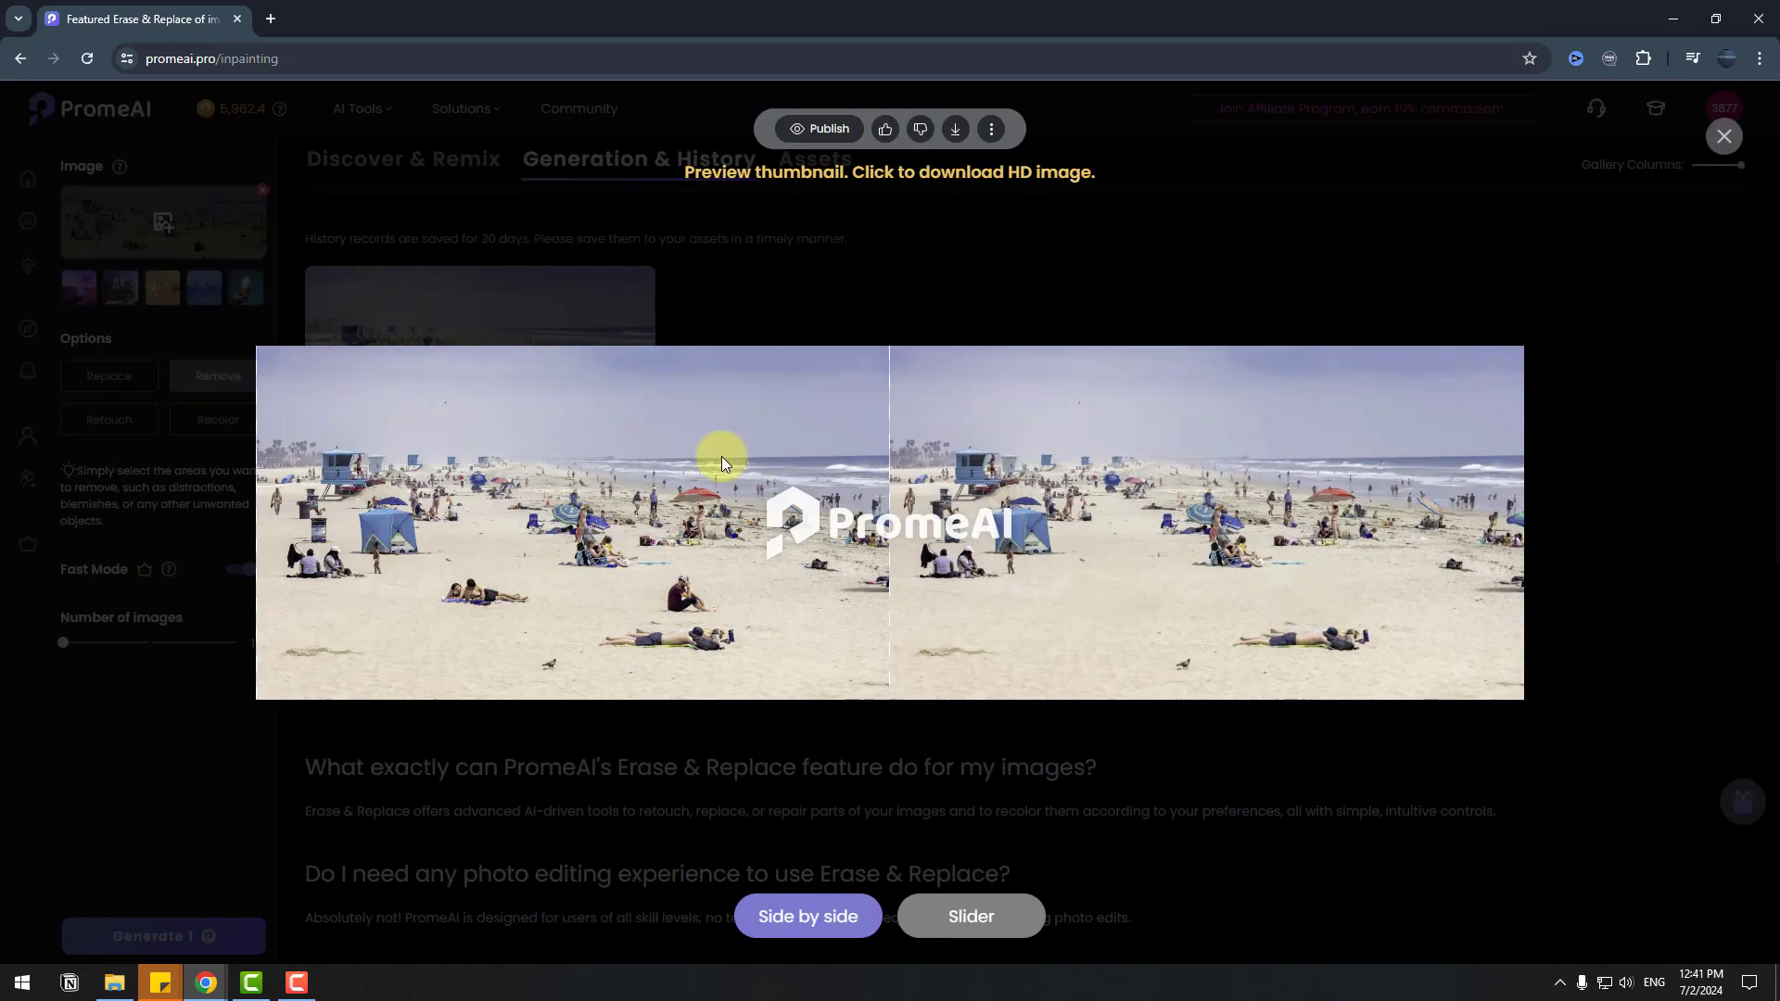
{"action": "left_click", "coordinate": [959, 922]}
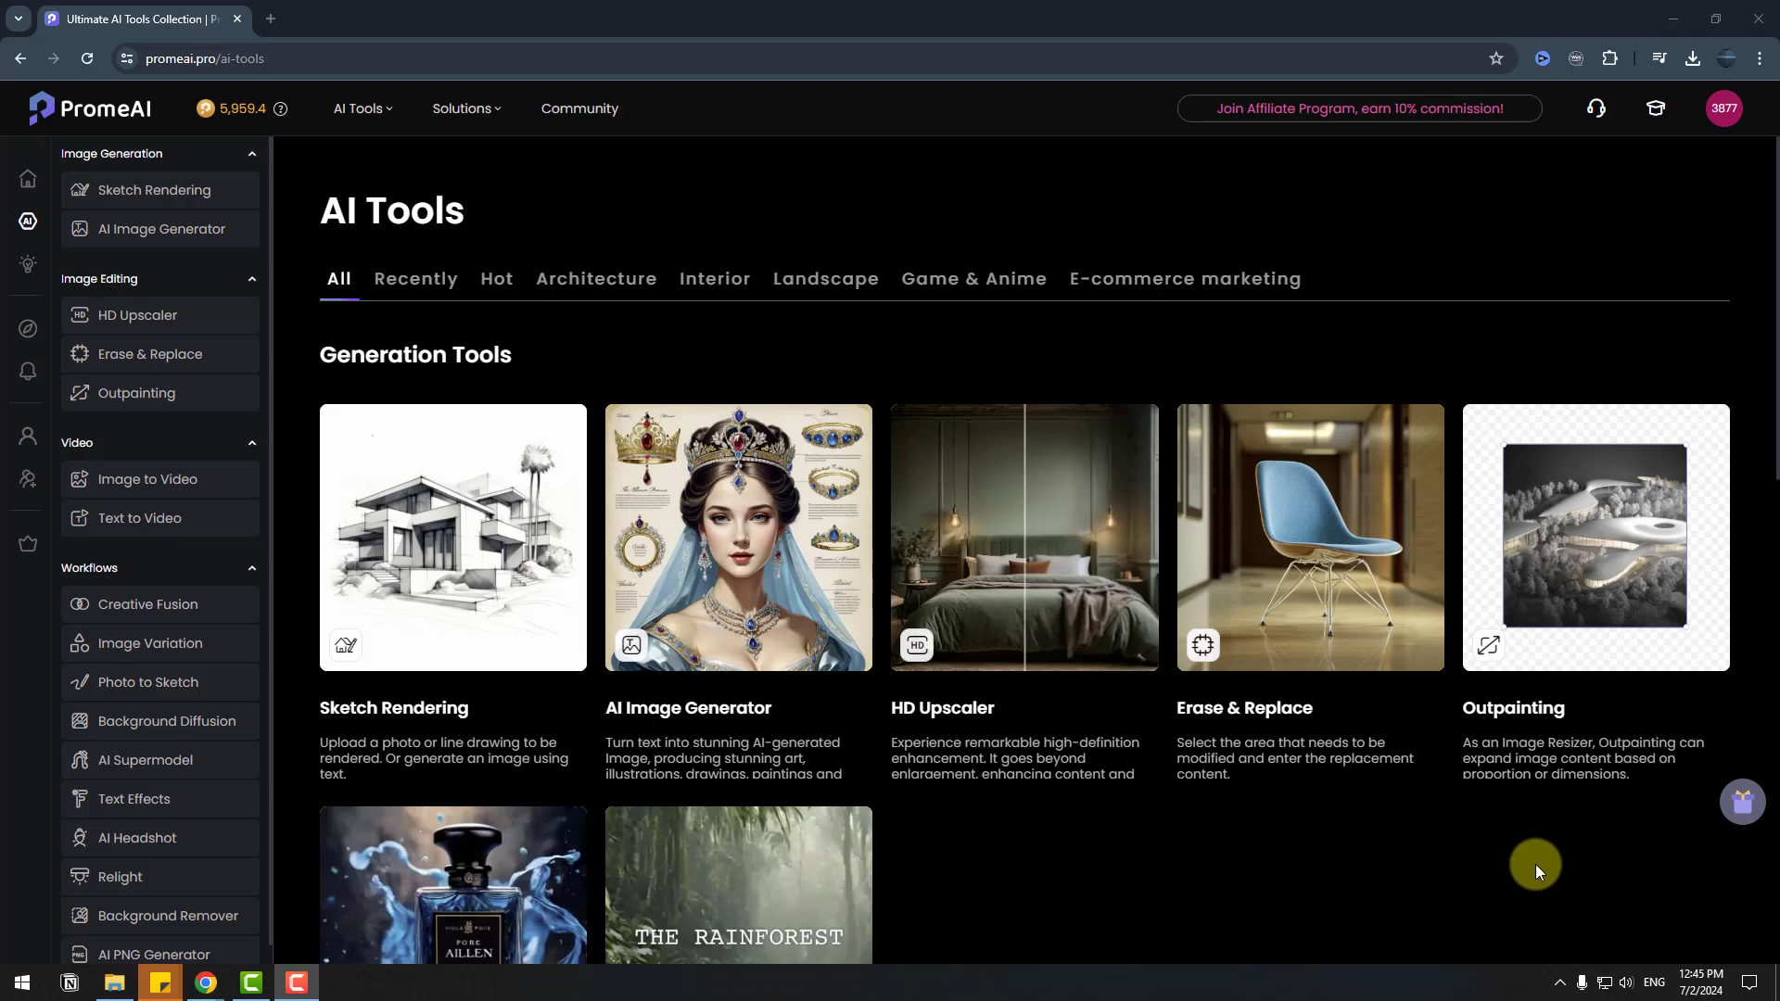
- Open the Outpainting tool and upload the Cartoon image from the PromeAI folder
{"action": "mouse_move", "coordinate": [1553, 714]}
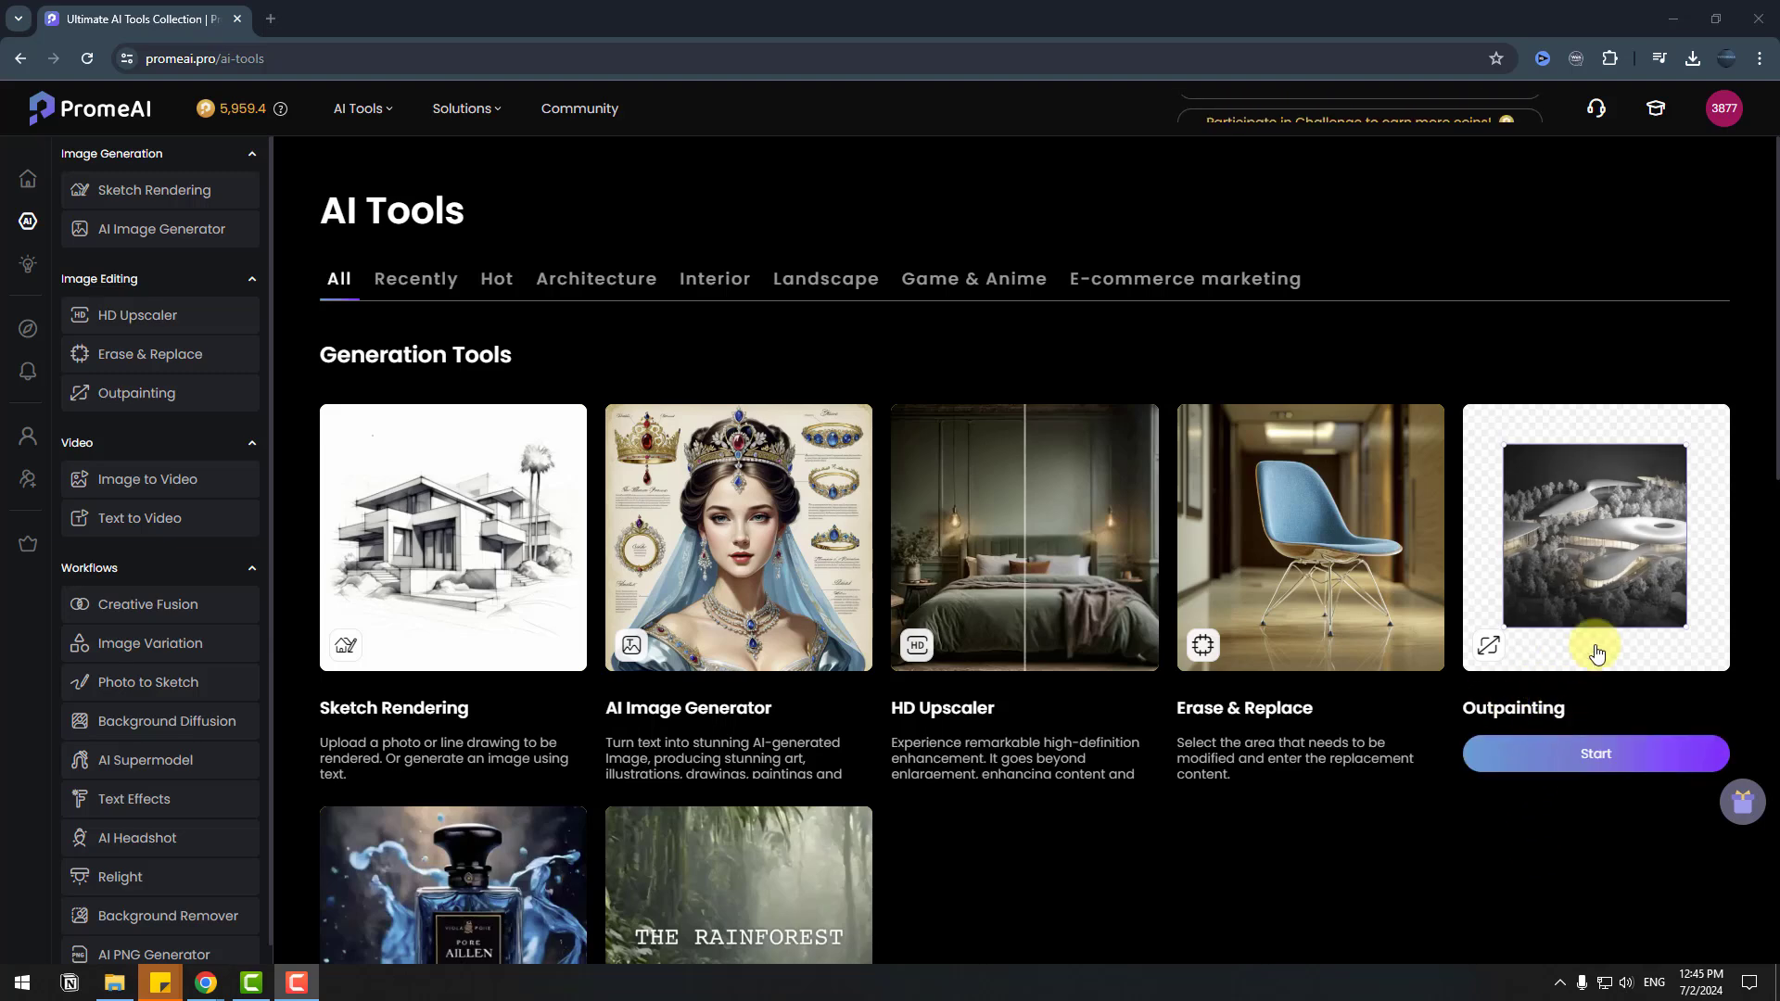
{"action": "left_click", "coordinate": [1605, 769]}
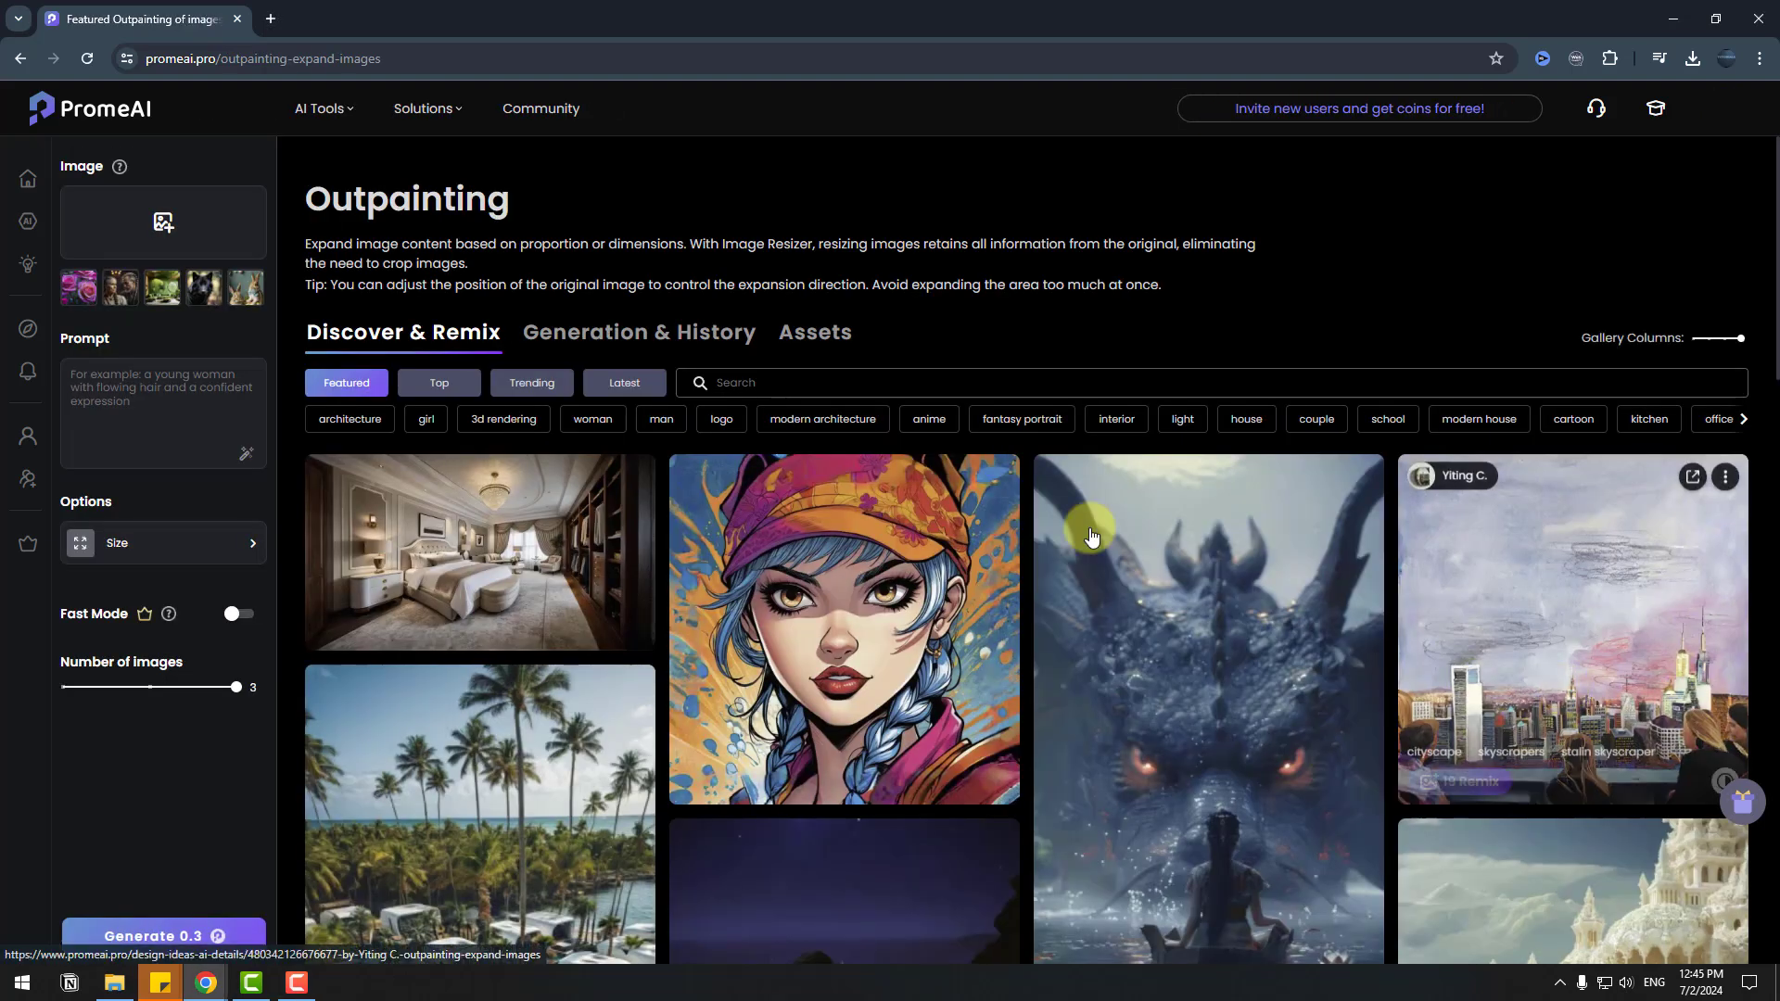
{"action": "left_click", "coordinate": [615, 340]}
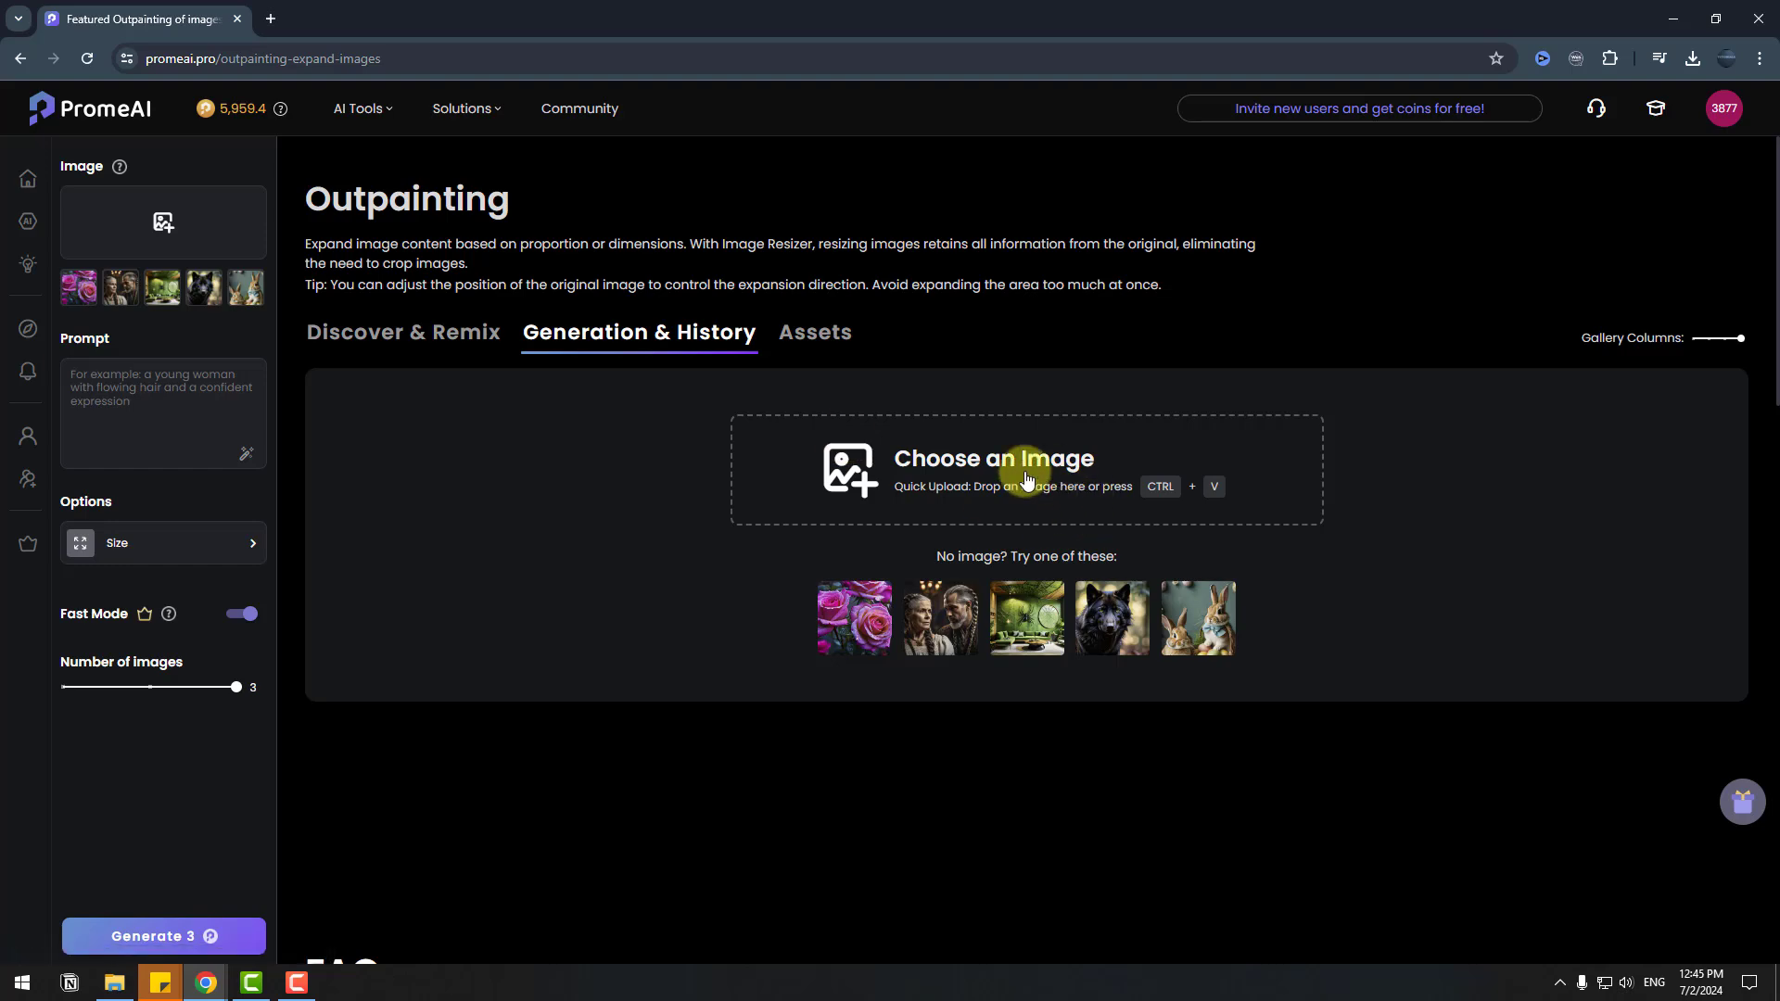
{"action": "left_click", "coordinate": [953, 472]}
{"action": "left_click", "coordinate": [555, 312]}
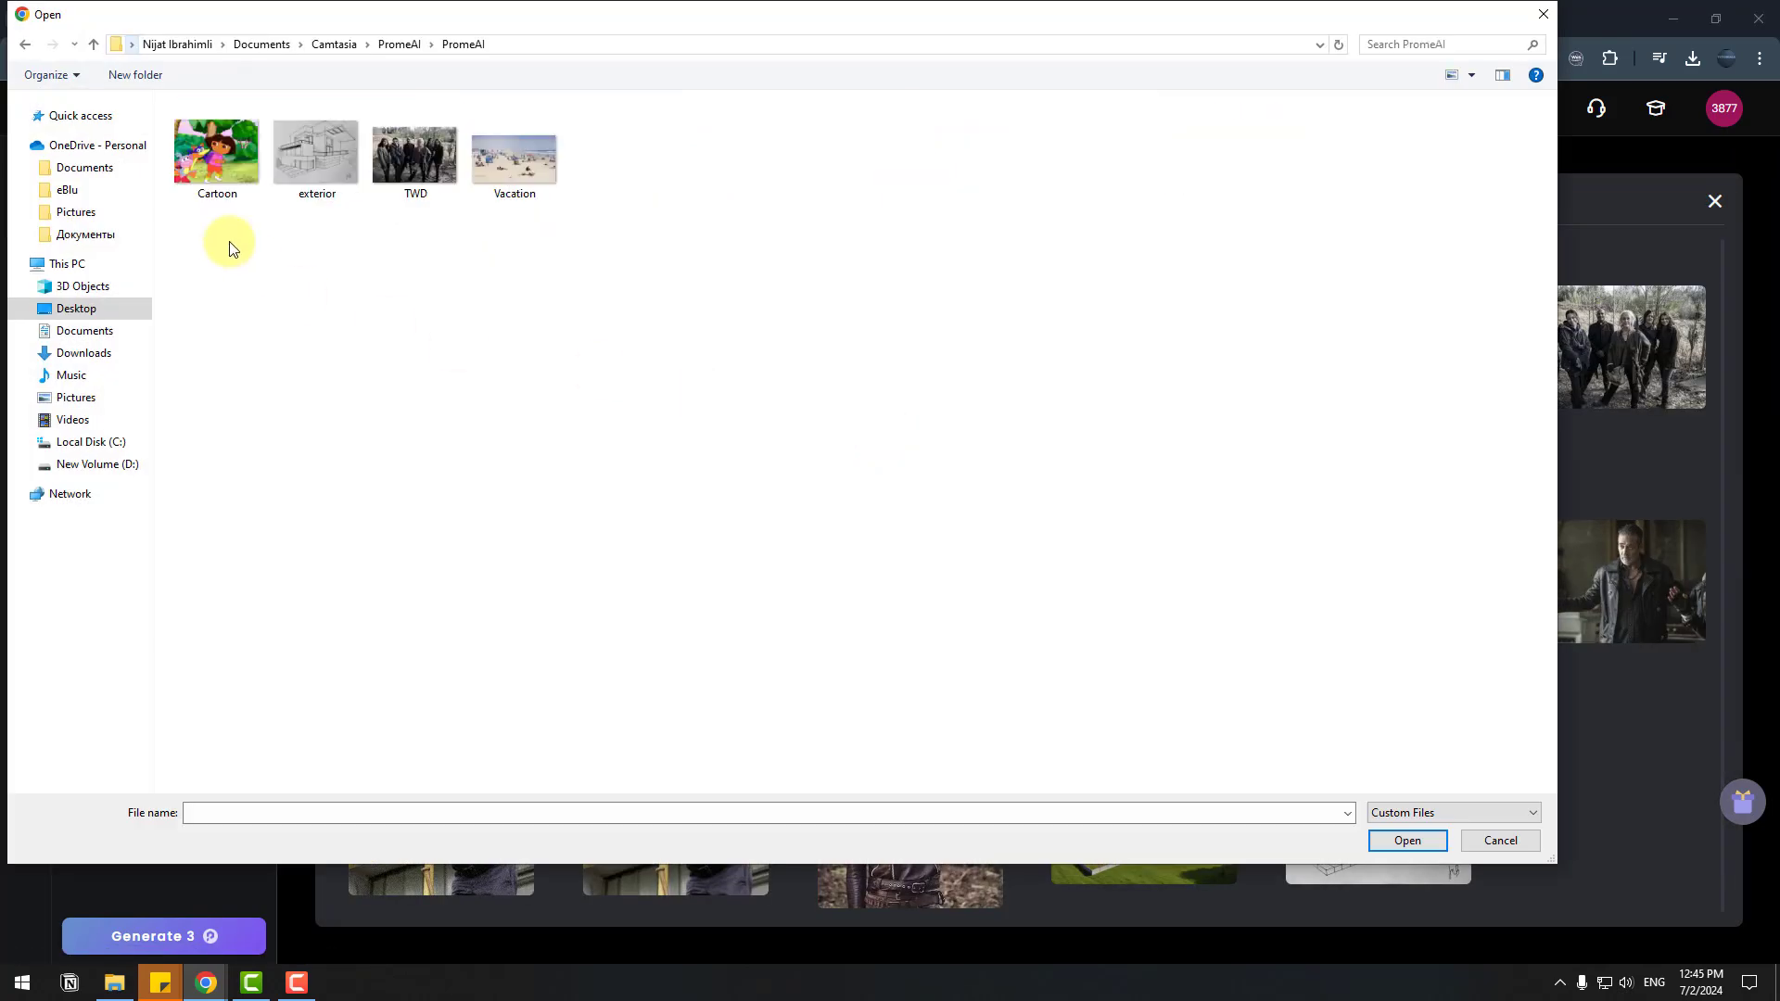
{"action": "left_click", "coordinate": [215, 163]}
{"action": "left_click", "coordinate": [1420, 839]}
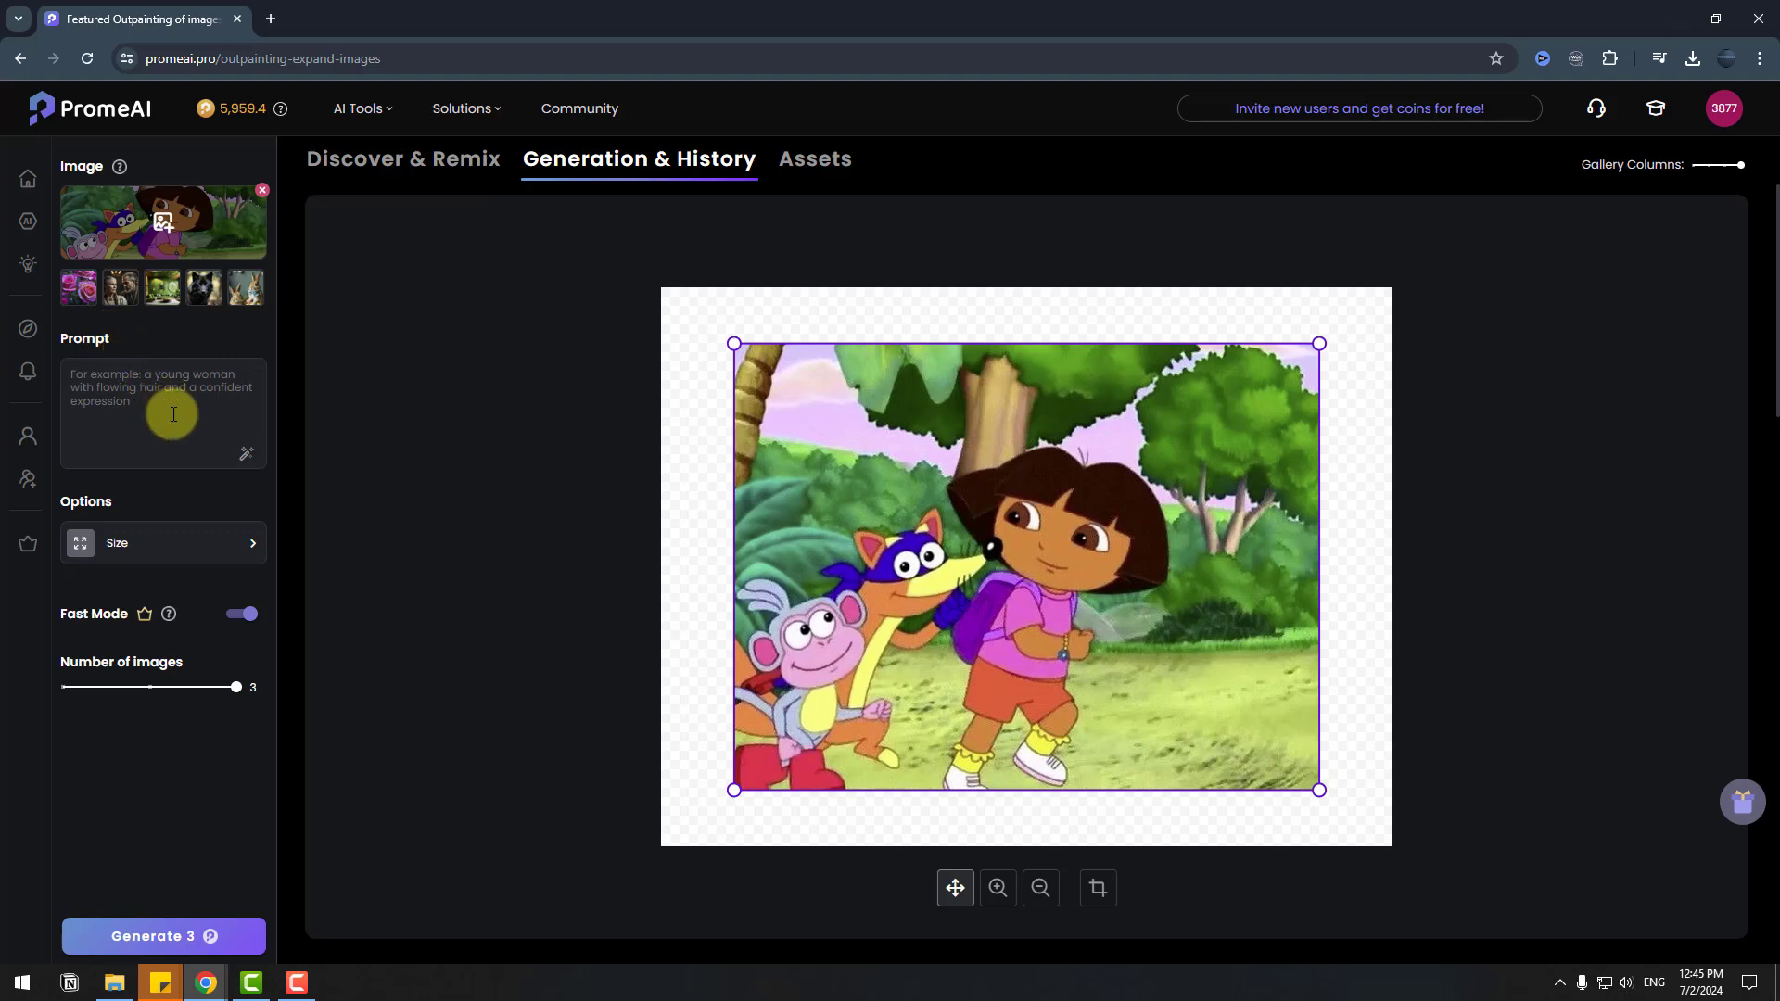
- Choose the 4:3 size, review the other size presets, and generate three expanded versions of the cartoon
{"action": "left_click", "coordinate": [87, 549]}
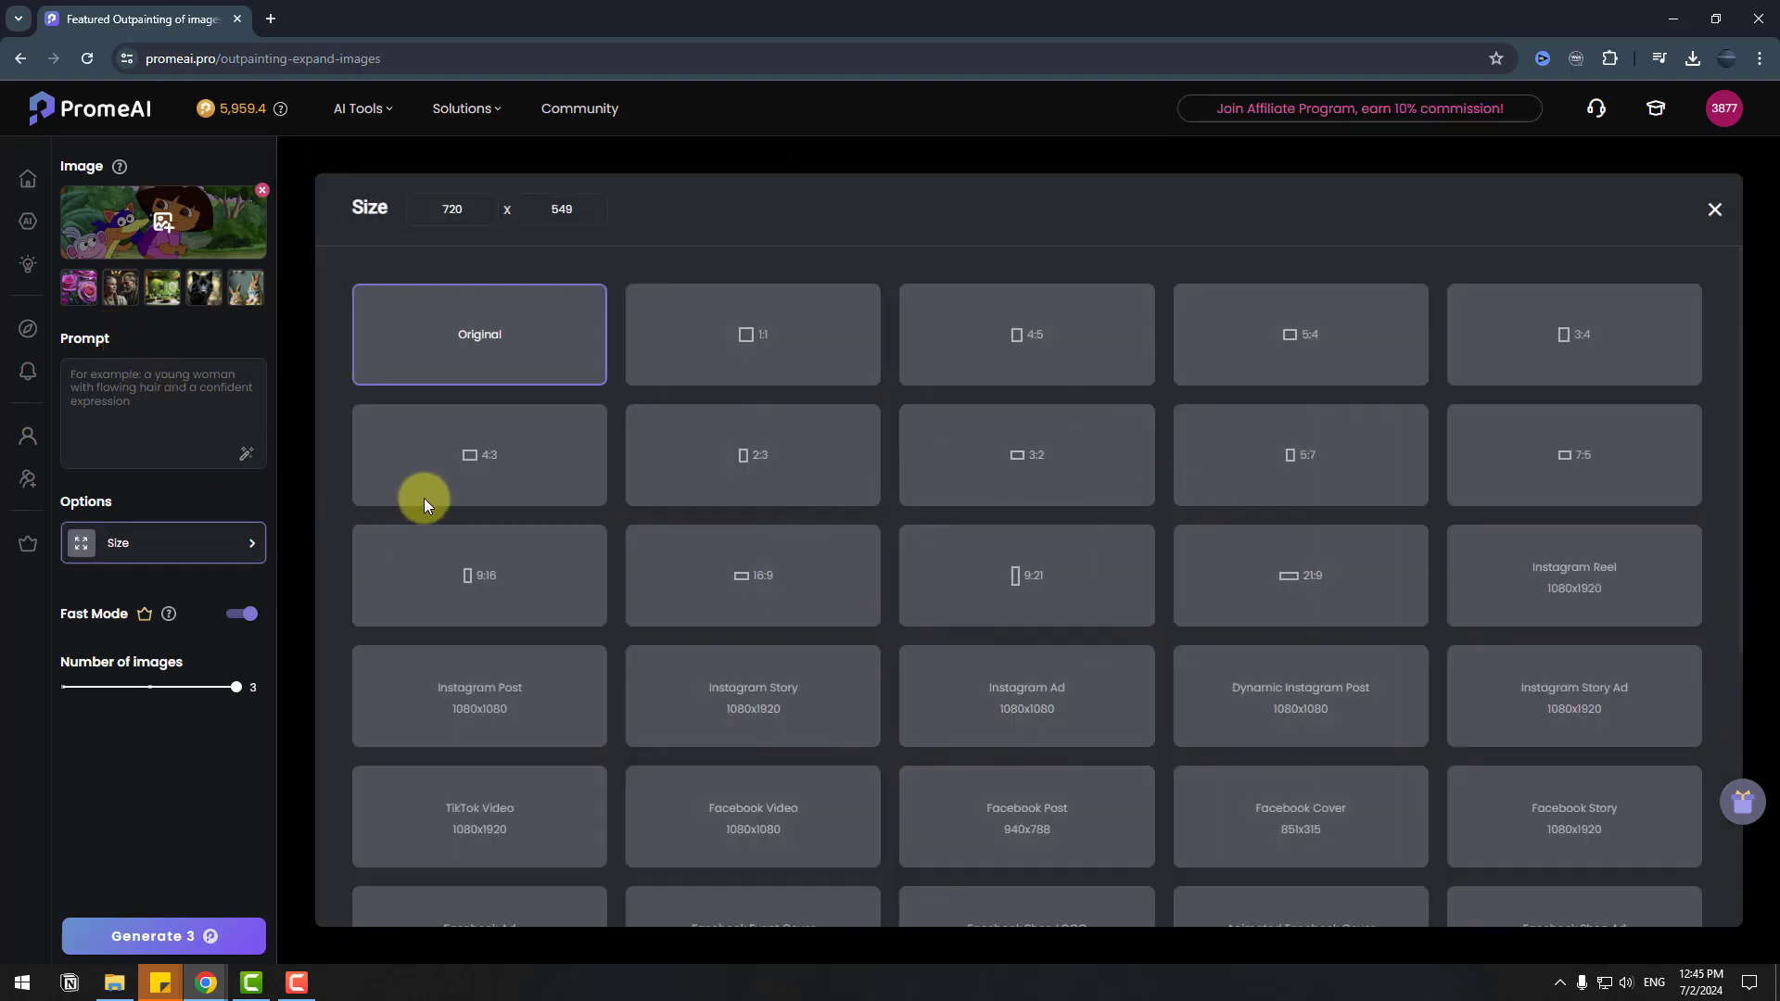
{"action": "left_click", "coordinate": [468, 456]}
{"action": "scroll", "coordinate": [1020, 423], "scroll_direction": "down", "scroll_amount": 1}
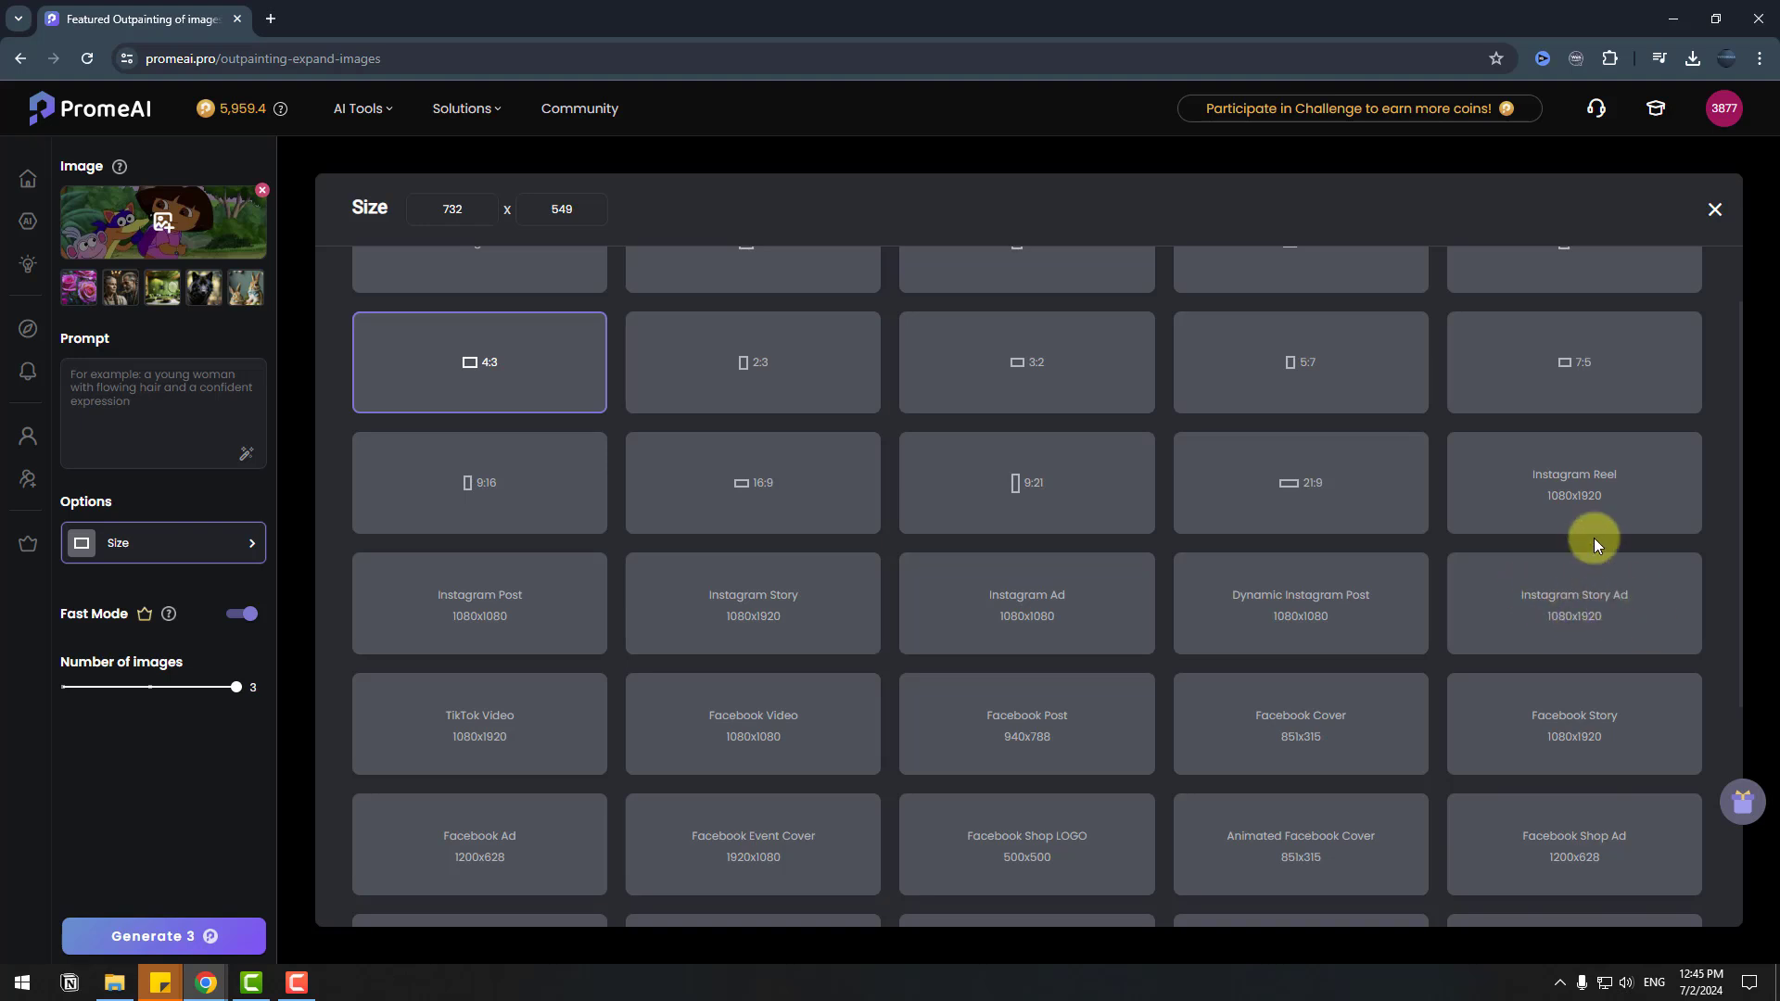
{"action": "scroll", "coordinate": [1483, 515], "scroll_direction": "down", "scroll_amount": 2}
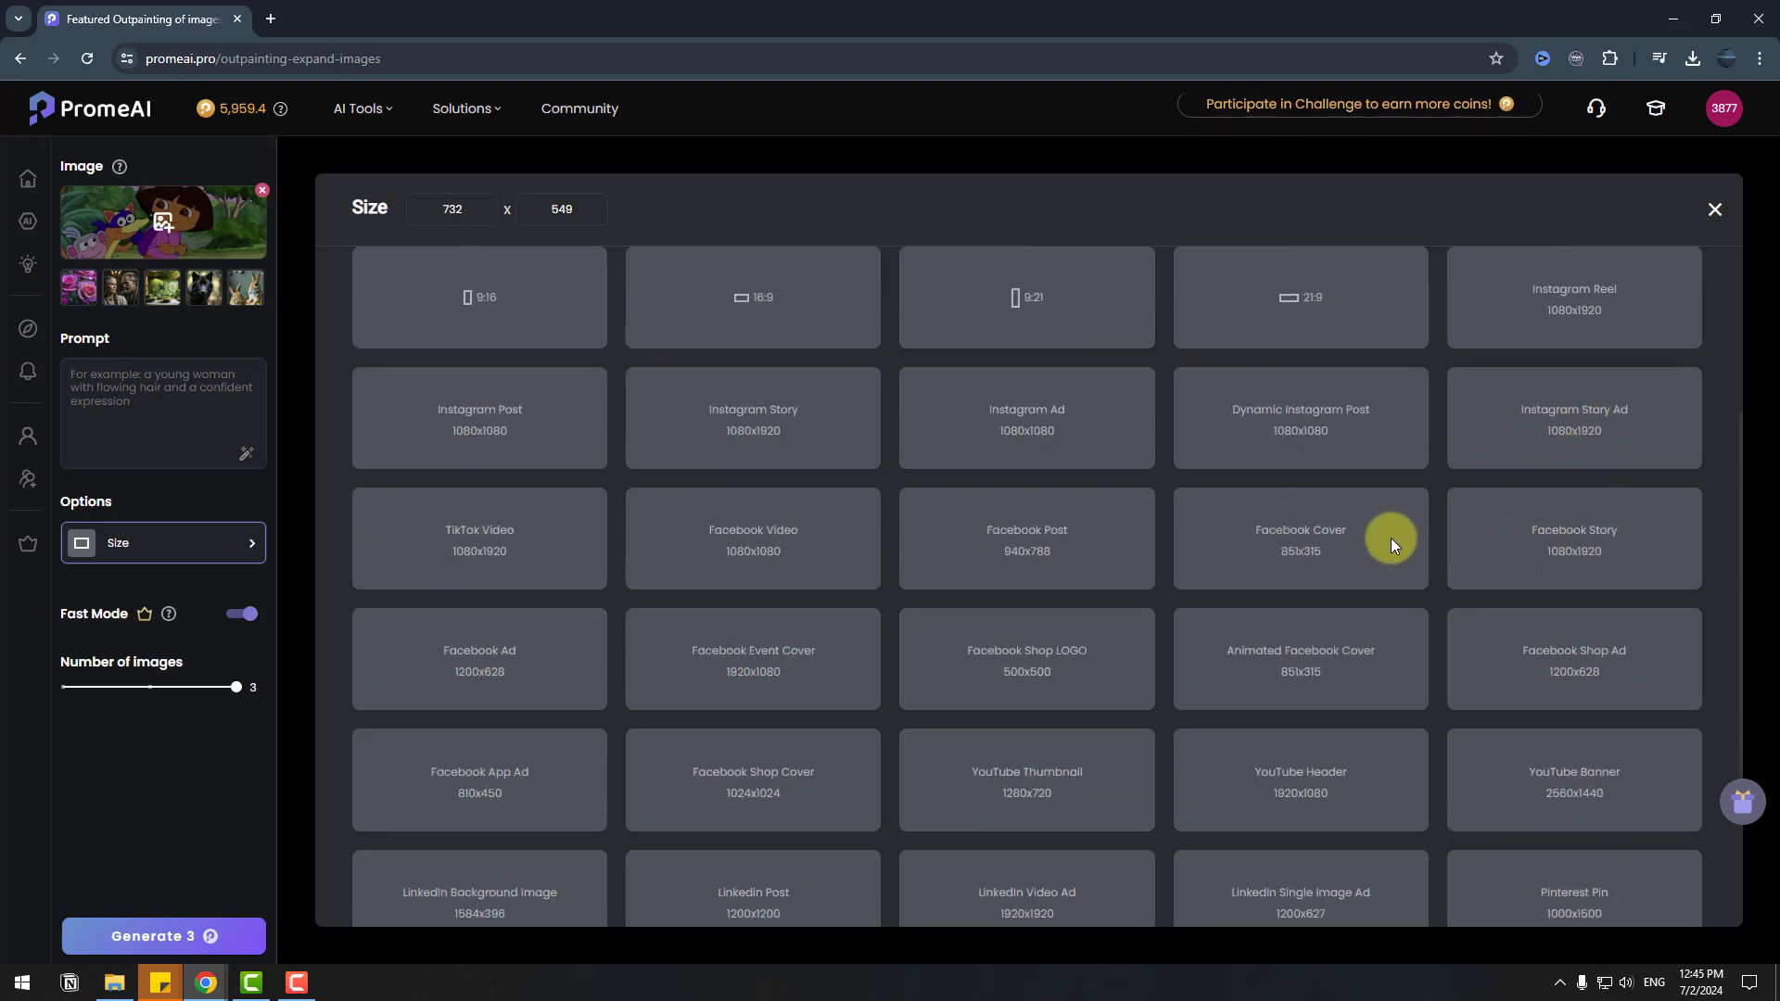
{"action": "scroll", "coordinate": [834, 589], "scroll_direction": "down", "scroll_amount": 2}
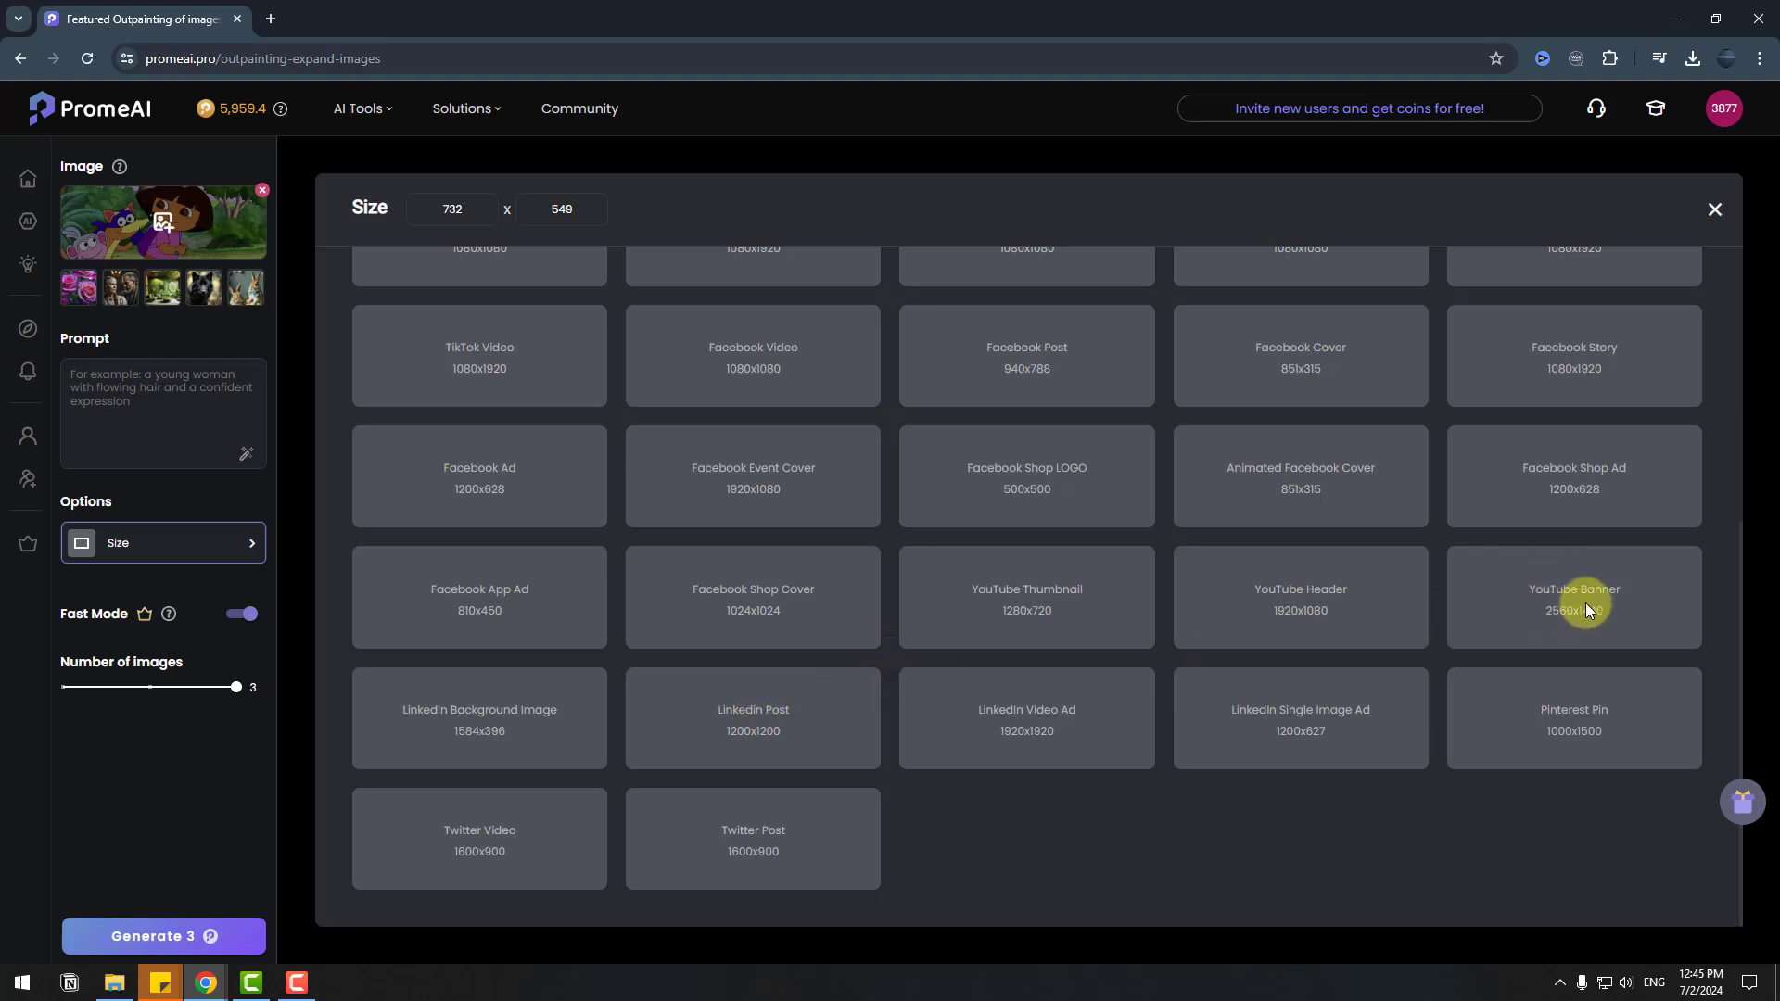
{"action": "scroll", "coordinate": [1049, 505], "scroll_direction": "up", "scroll_amount": 5}
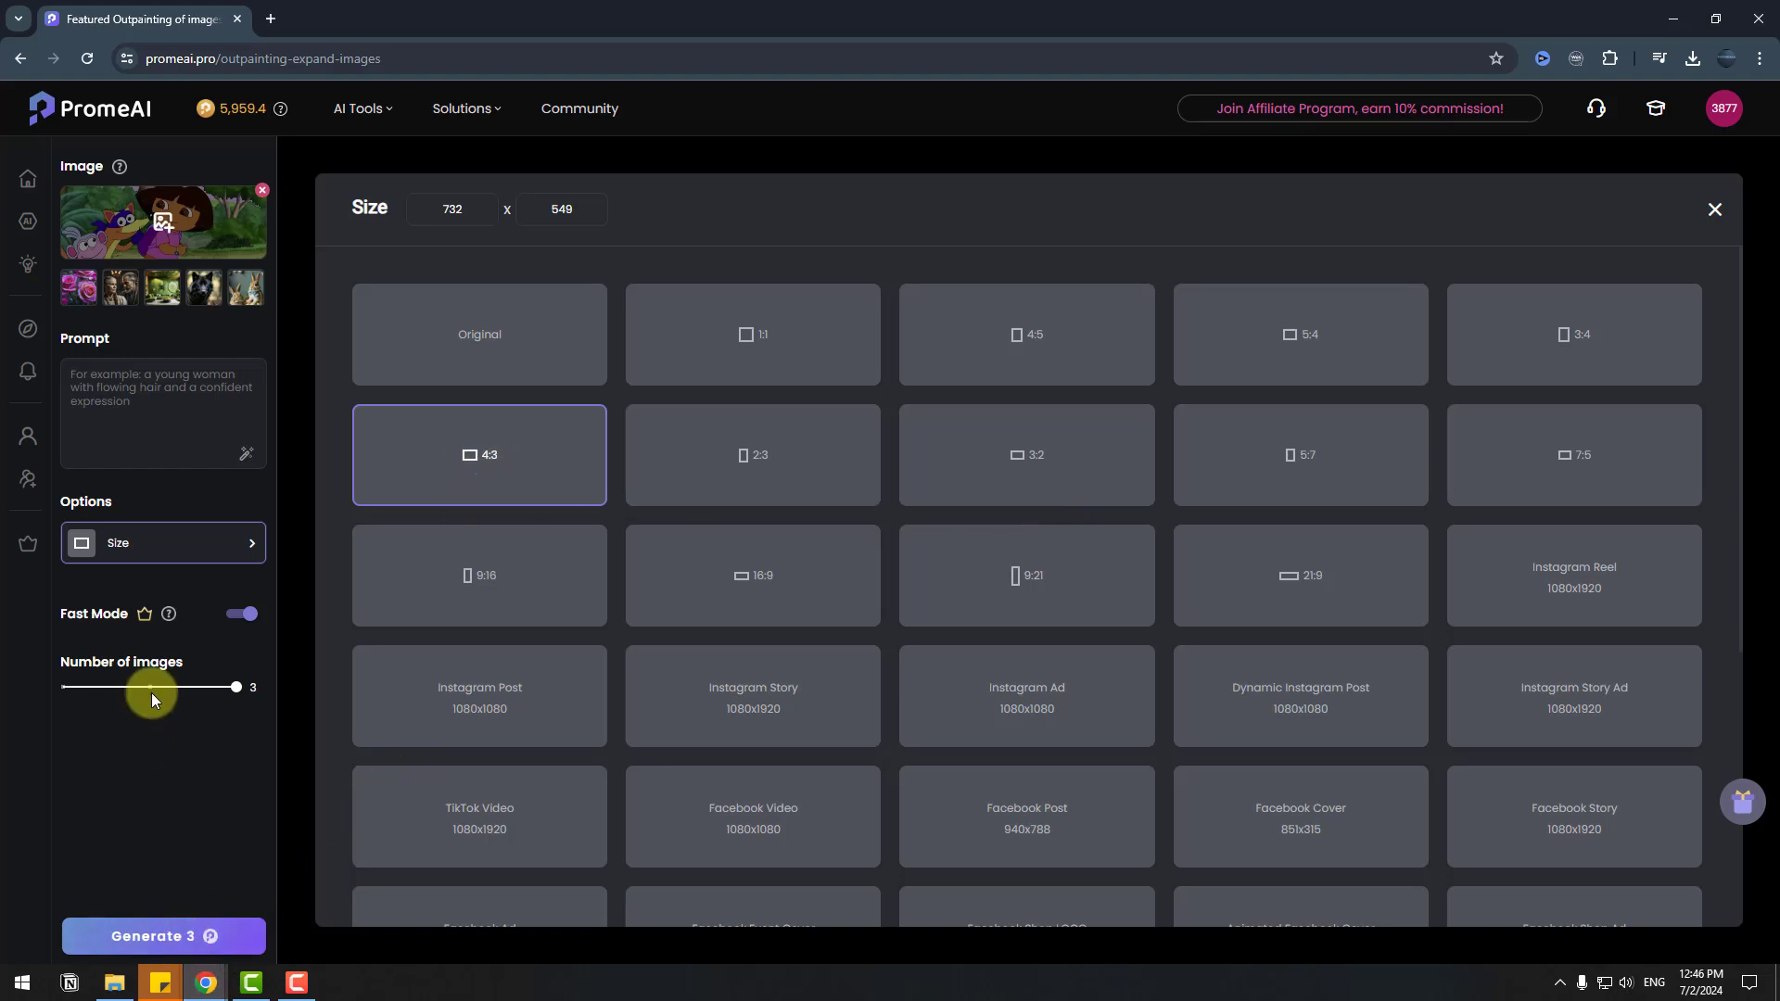
{"action": "left_click", "coordinate": [160, 938]}
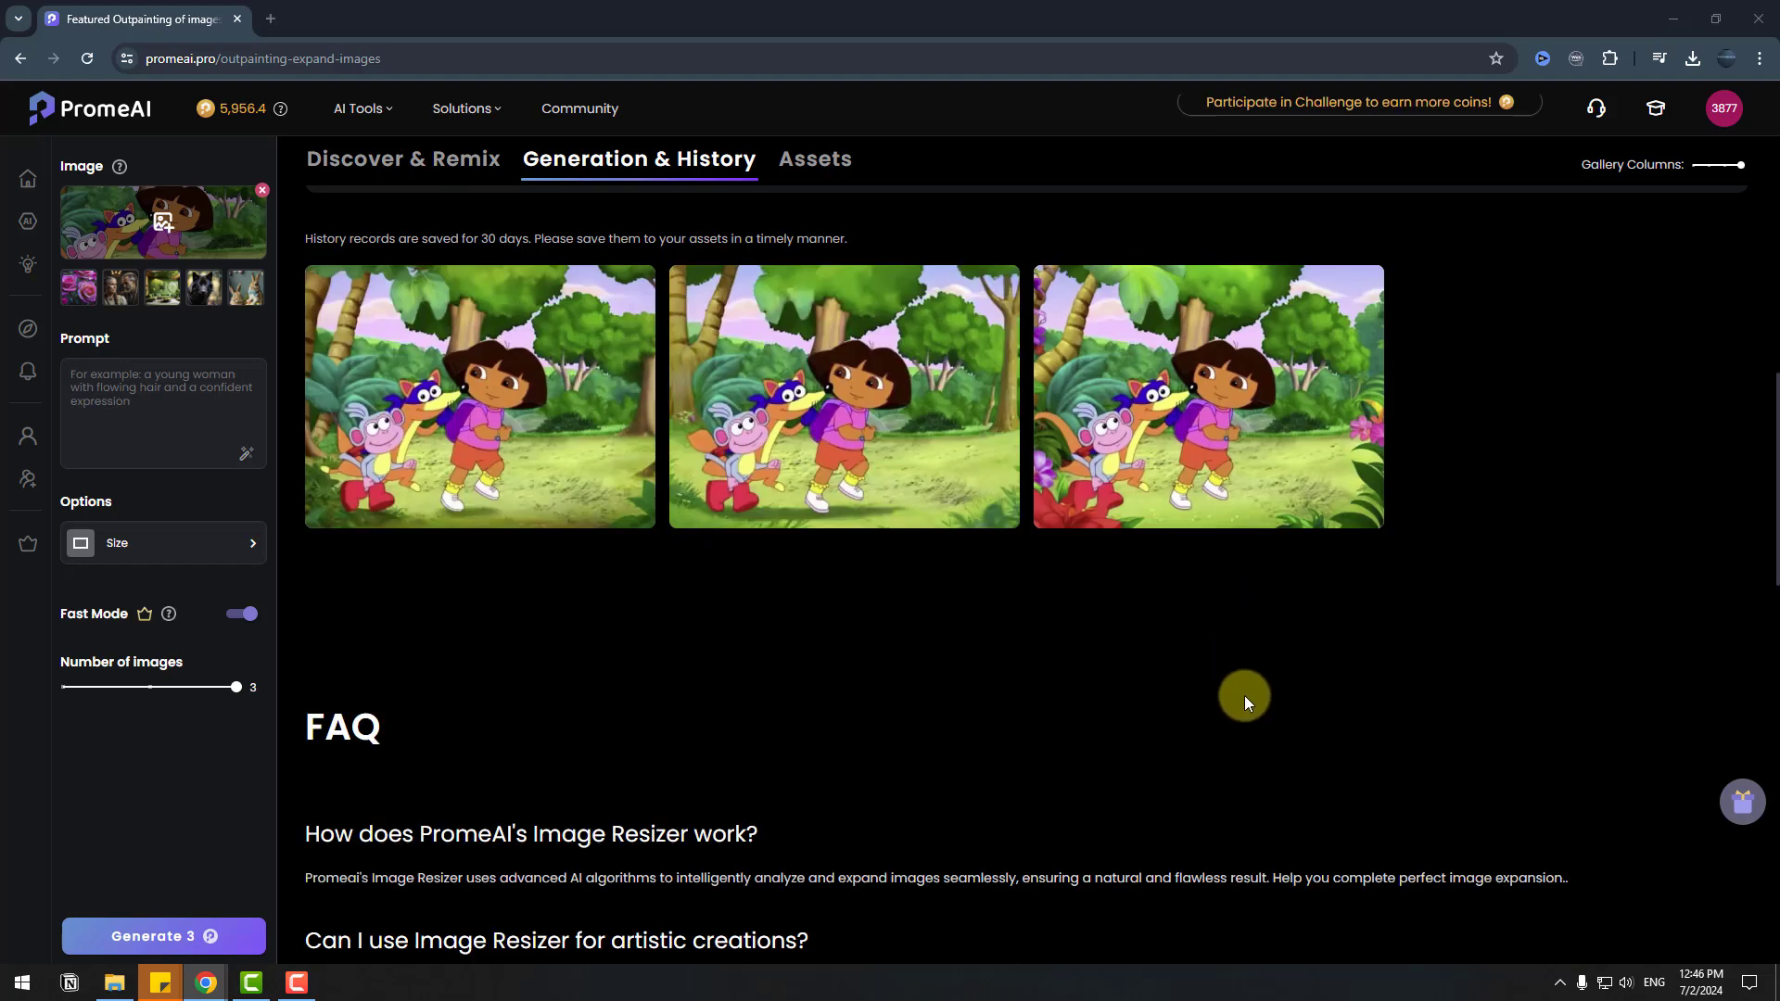
- Compare the expanded cartoon versions with the original using the before/after slider, then close the preview
{"action": "left_click", "coordinate": [504, 389]}
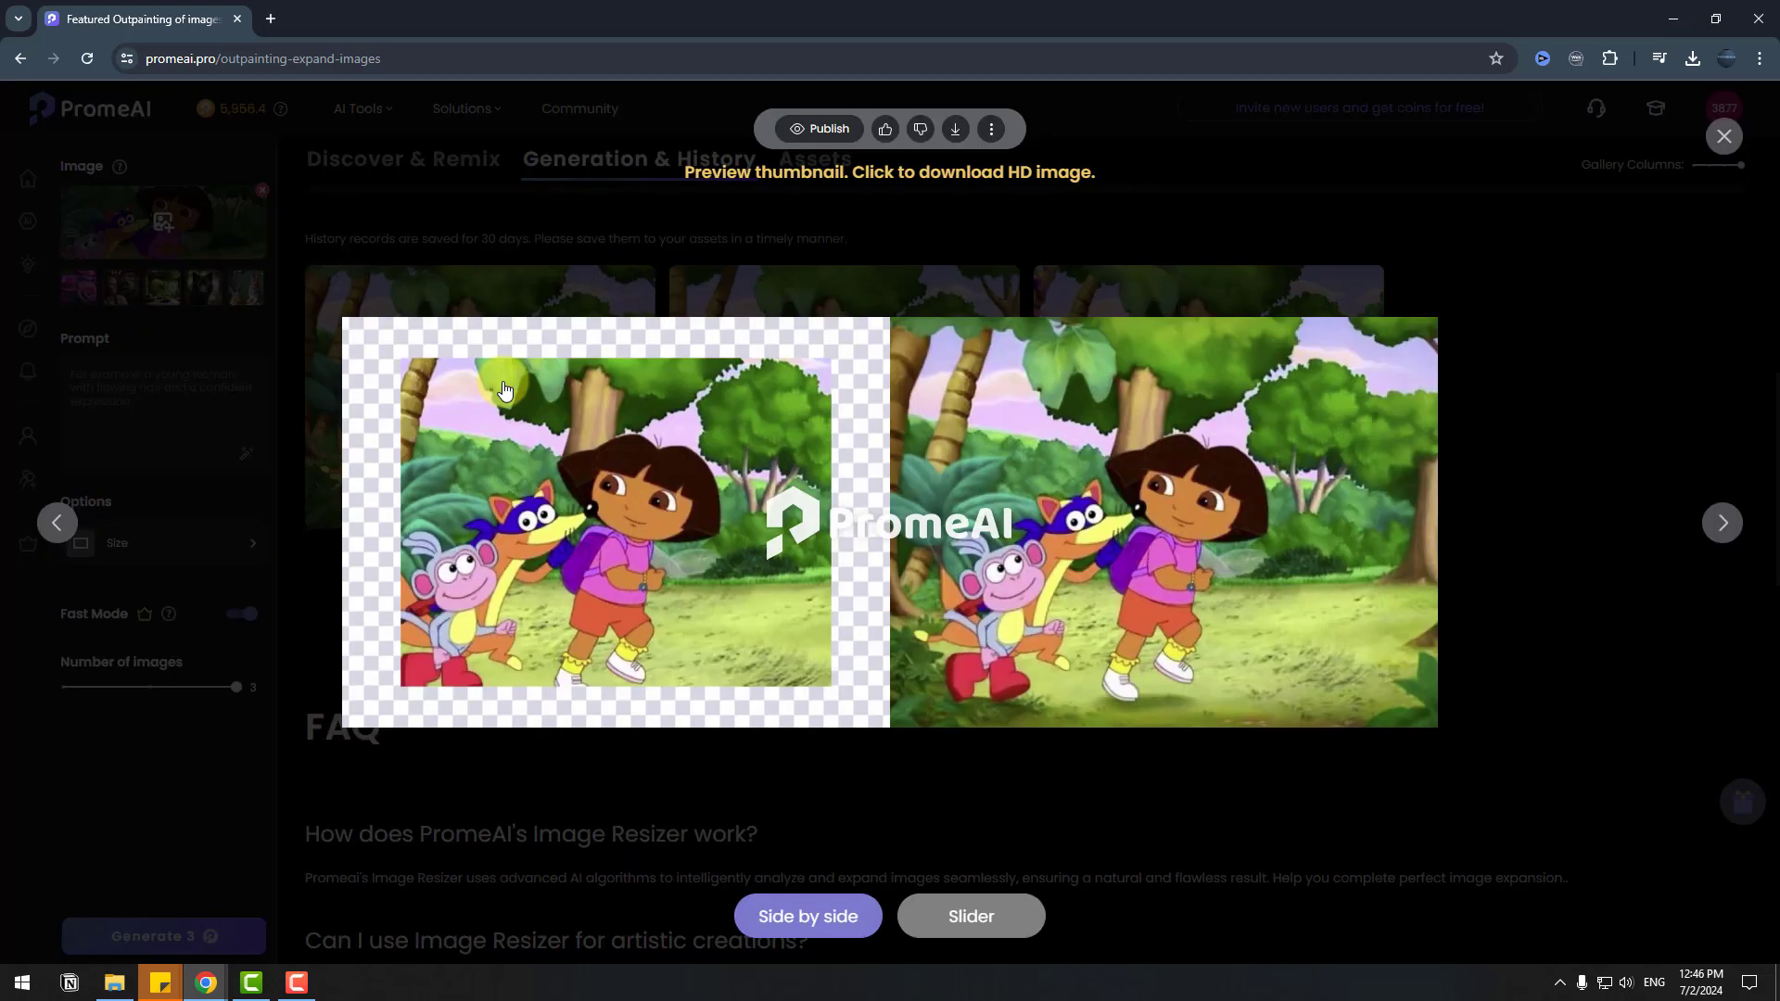
{"action": "left_click", "coordinate": [946, 934]}
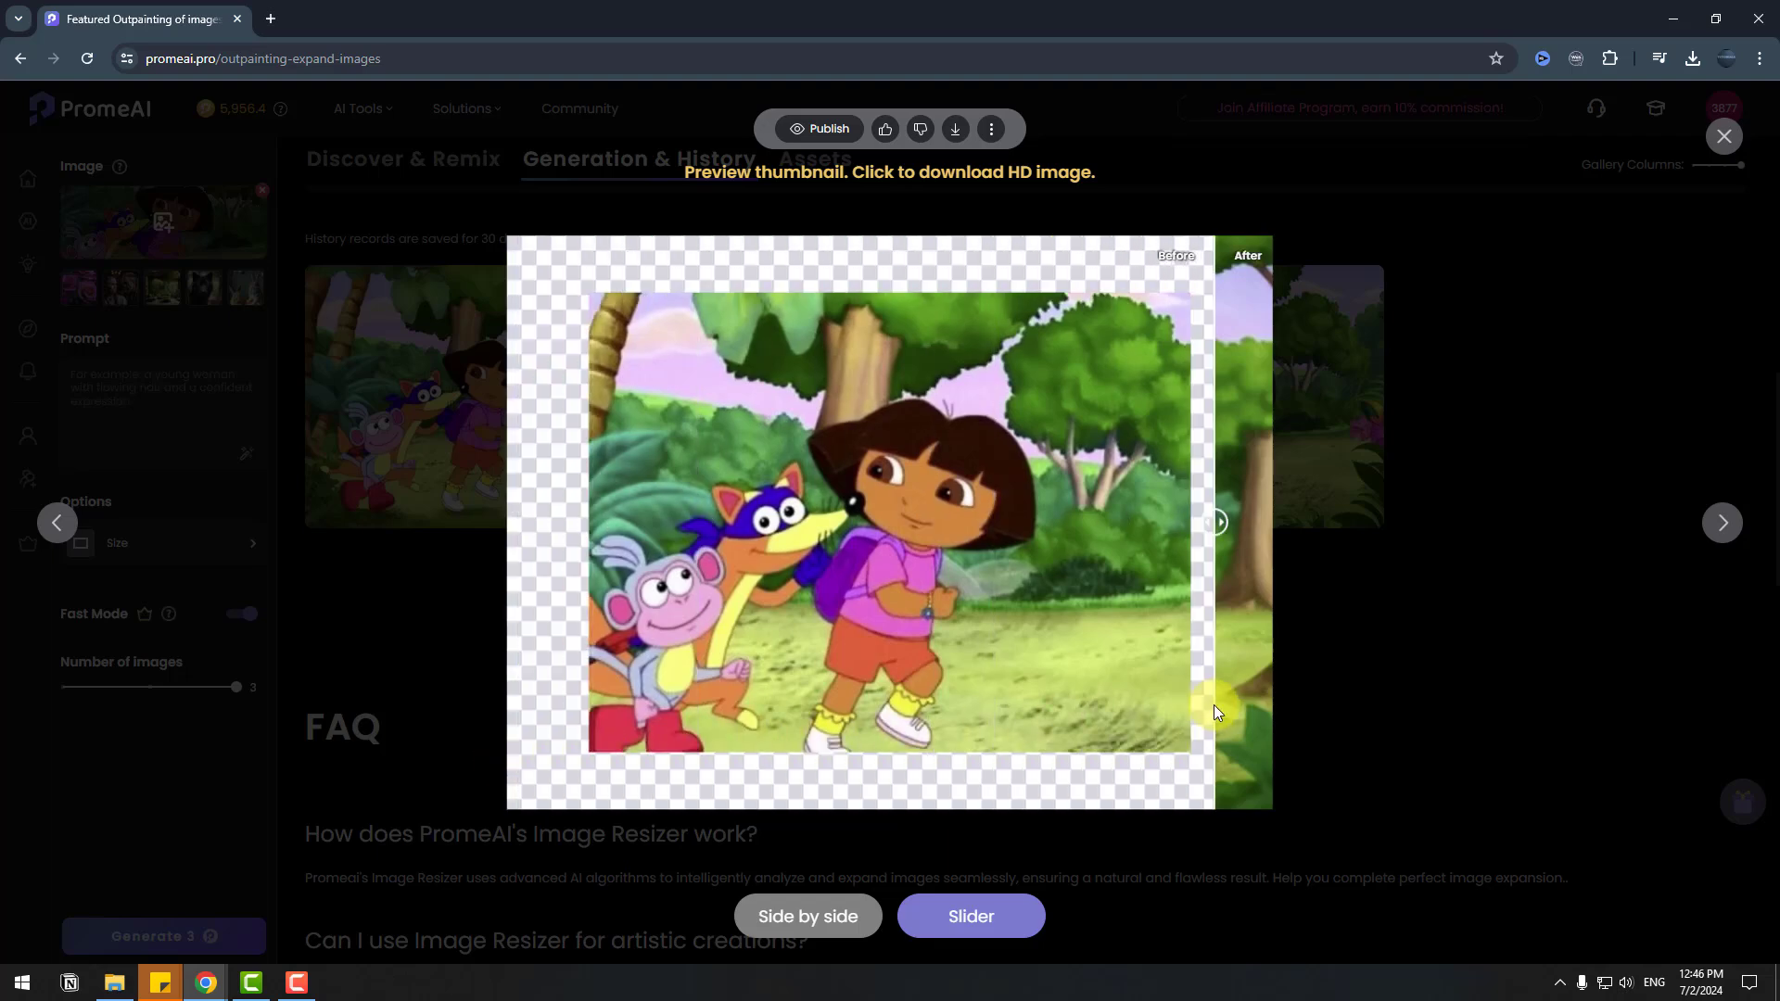
{"action": "left_click", "coordinate": [1614, 533]}
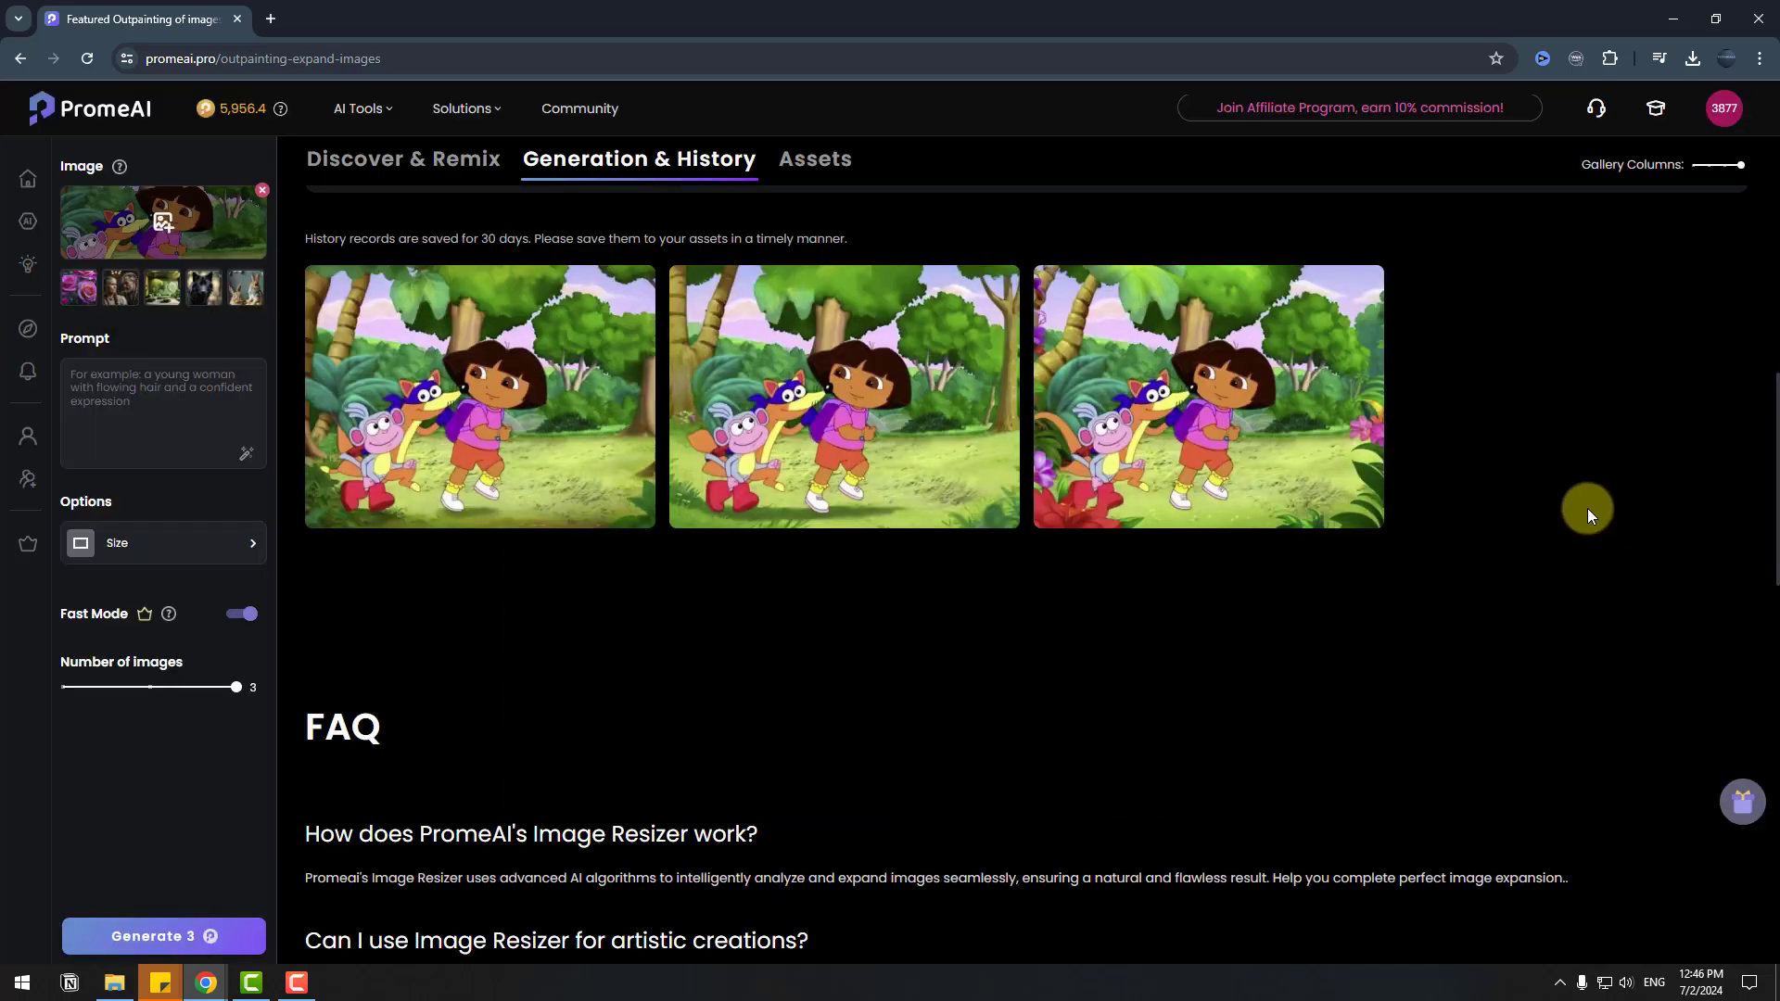
{"action": "left_click", "coordinate": [885, 397]}
{"action": "left_click", "coordinate": [971, 918]}
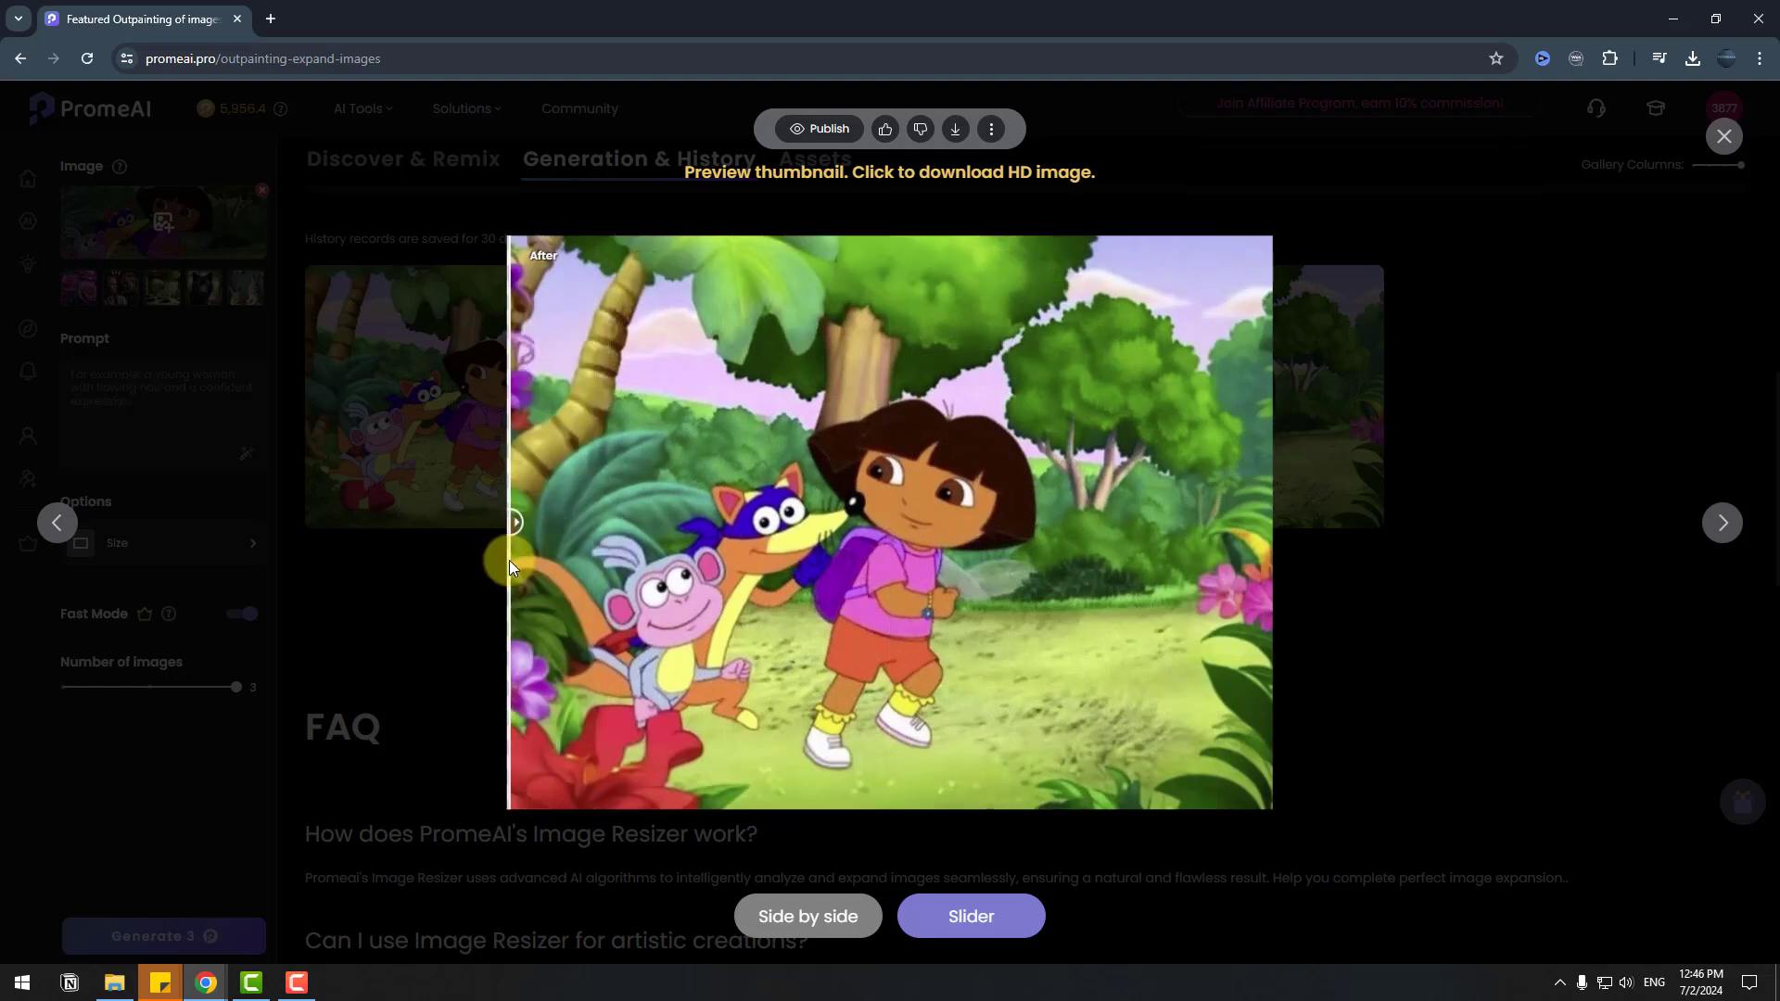
{"action": "left_click", "coordinate": [1591, 540]}
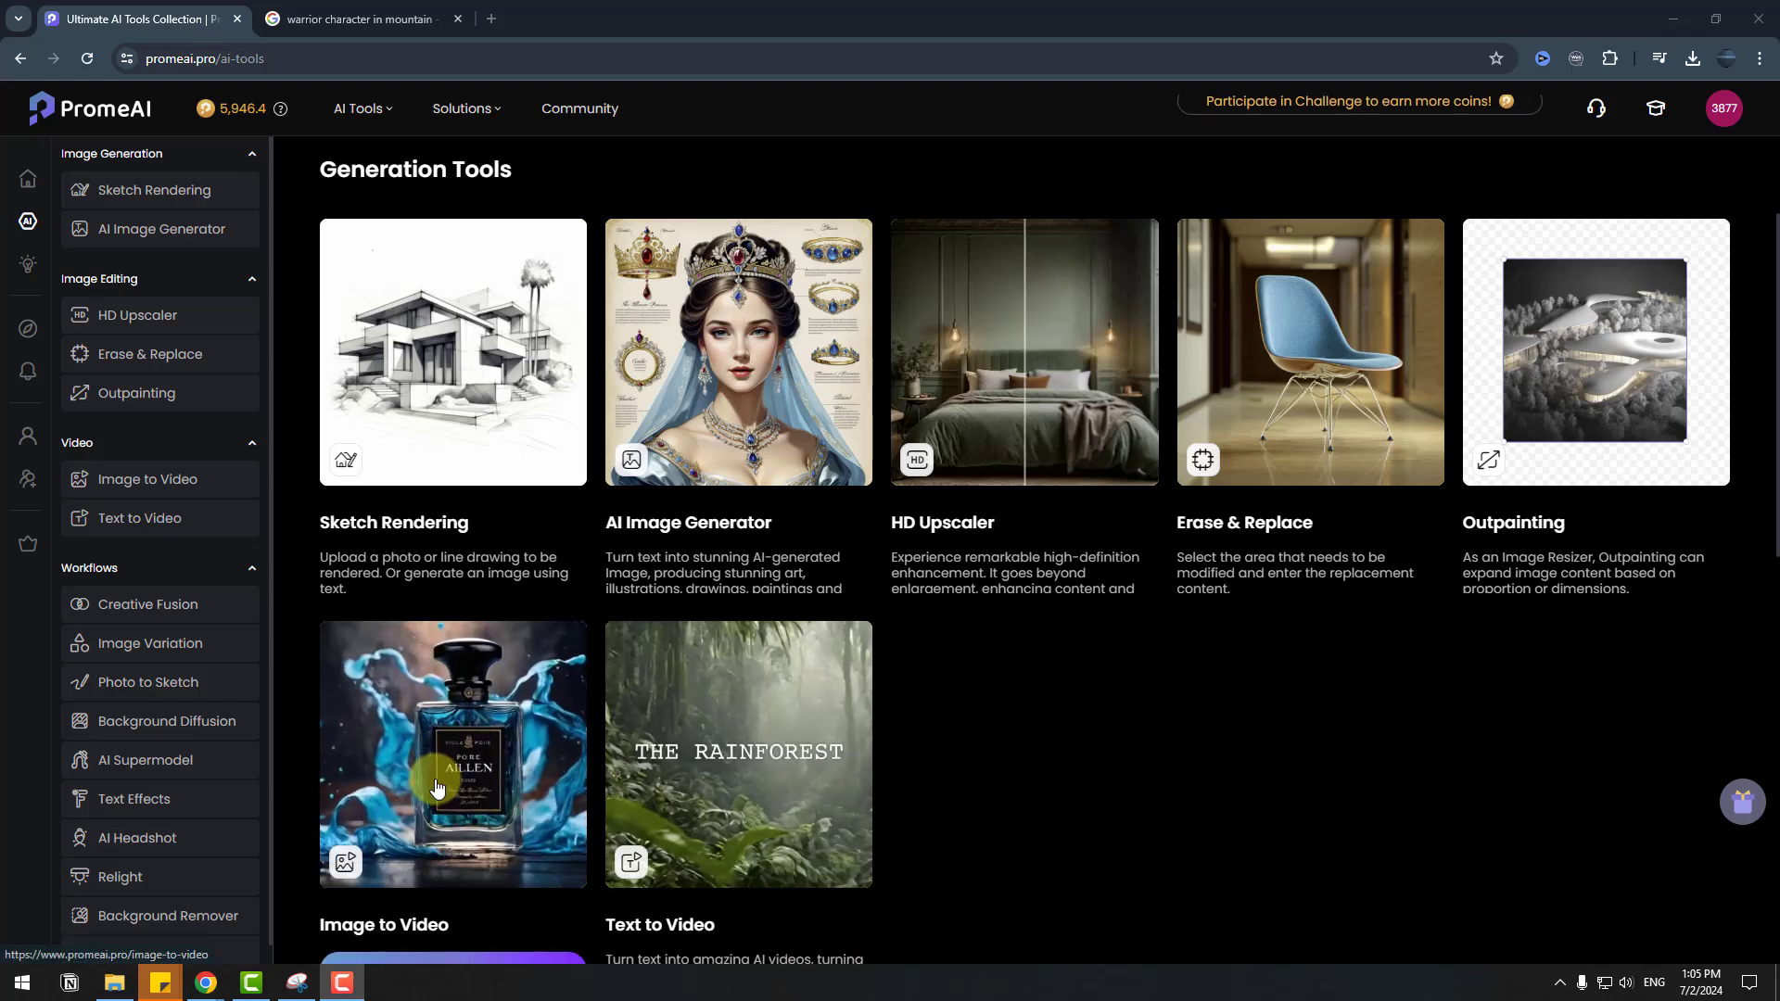
- Open the Image to Video tool and upload the Warrior image from the PromeAI folder
{"action": "mouse_move", "coordinate": [454, 733]}
{"action": "scroll", "coordinate": [474, 825], "scroll_direction": "down", "scroll_amount": 1}
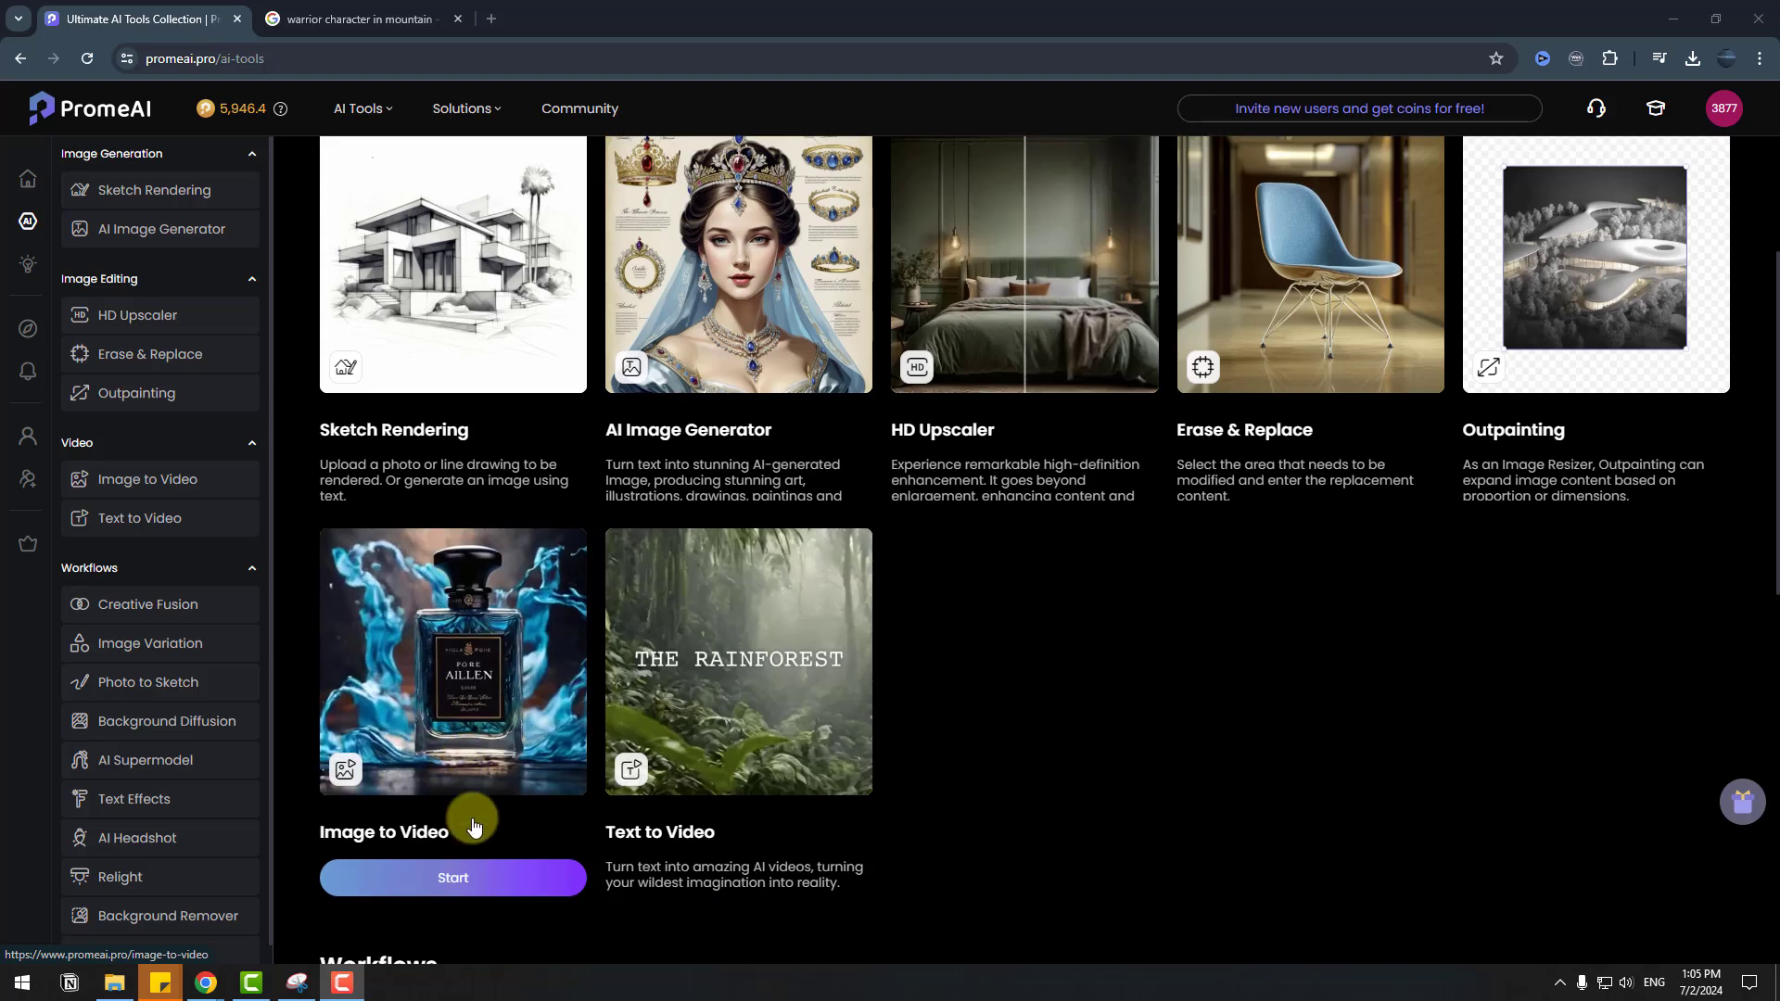
{"action": "left_click", "coordinate": [447, 885]}
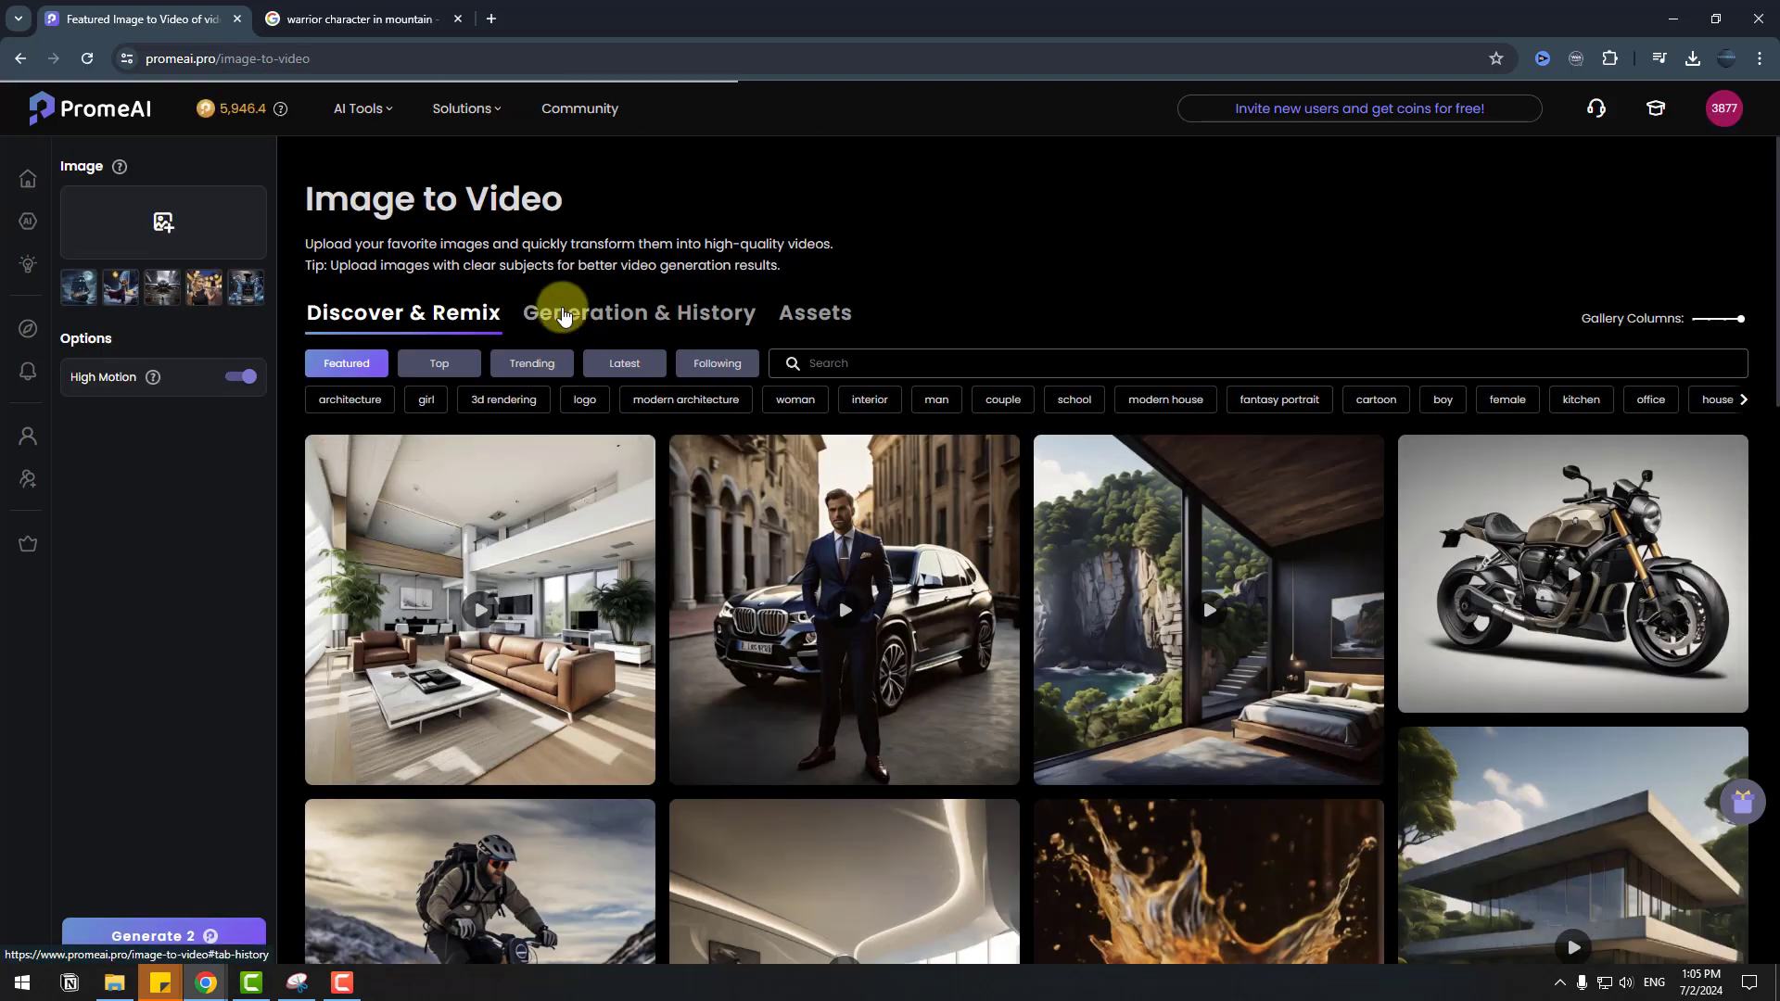
{"action": "left_click", "coordinate": [565, 316]}
{"action": "left_click", "coordinate": [944, 442]}
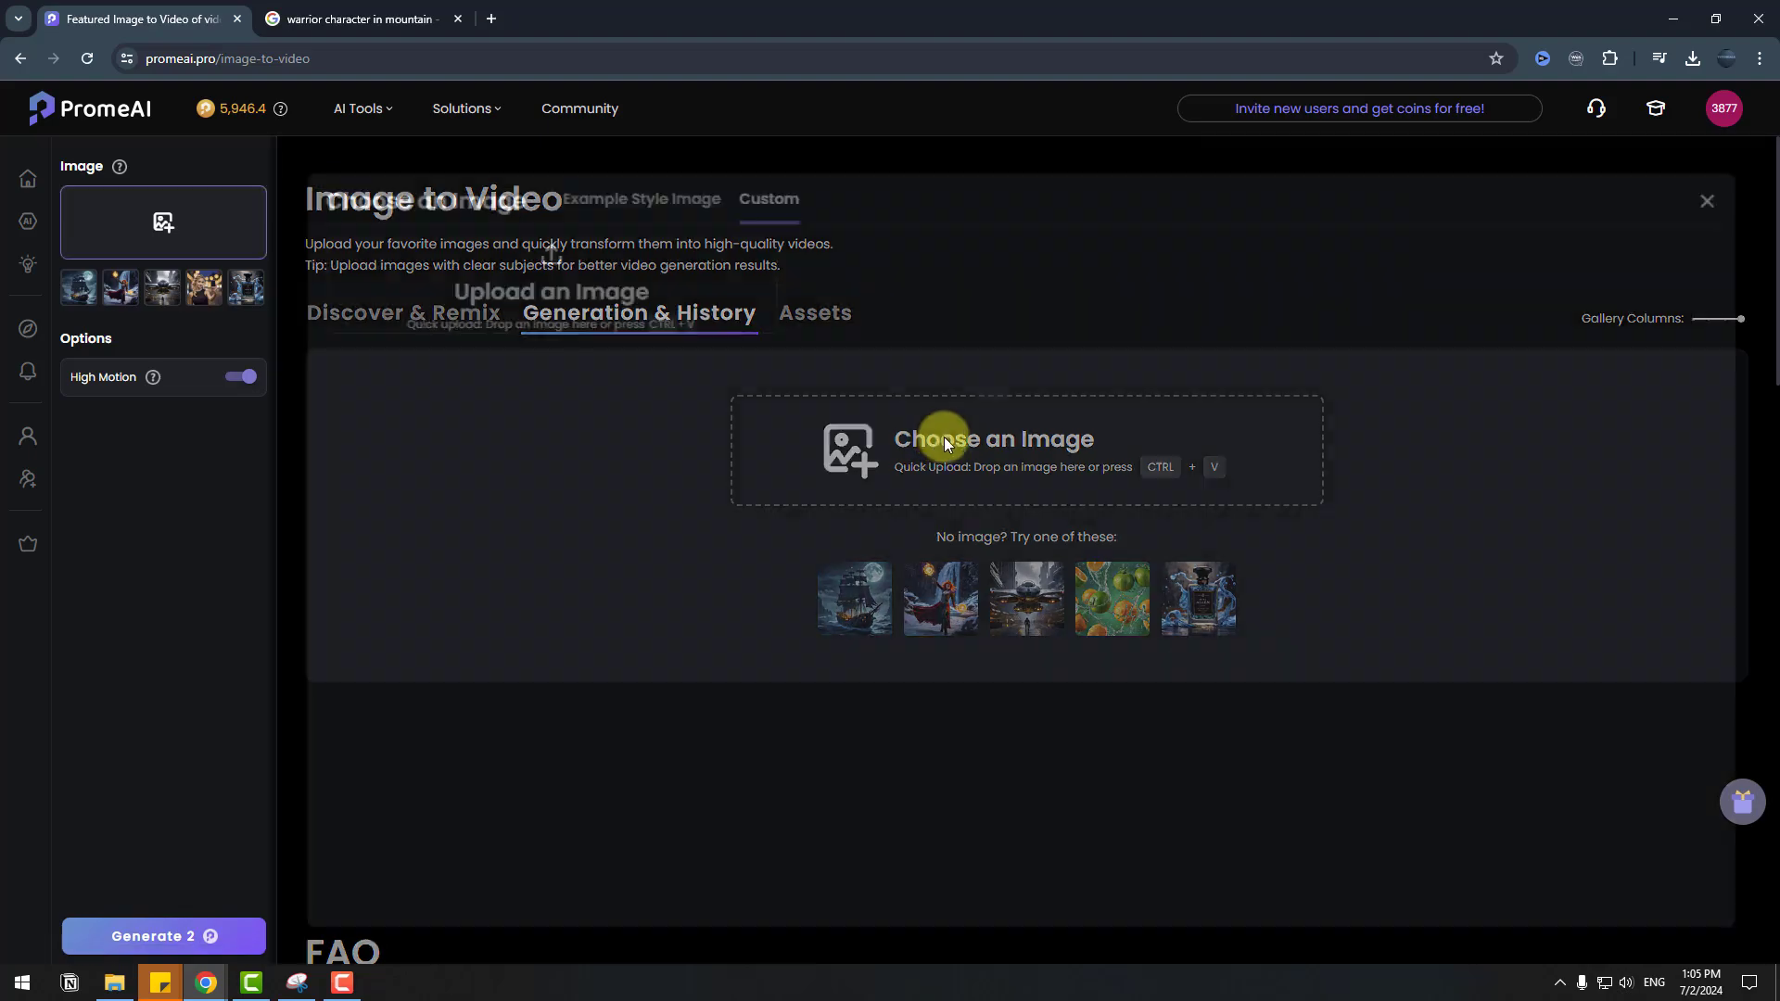
{"action": "left_click", "coordinate": [560, 292]}
{"action": "left_click", "coordinate": [622, 121]}
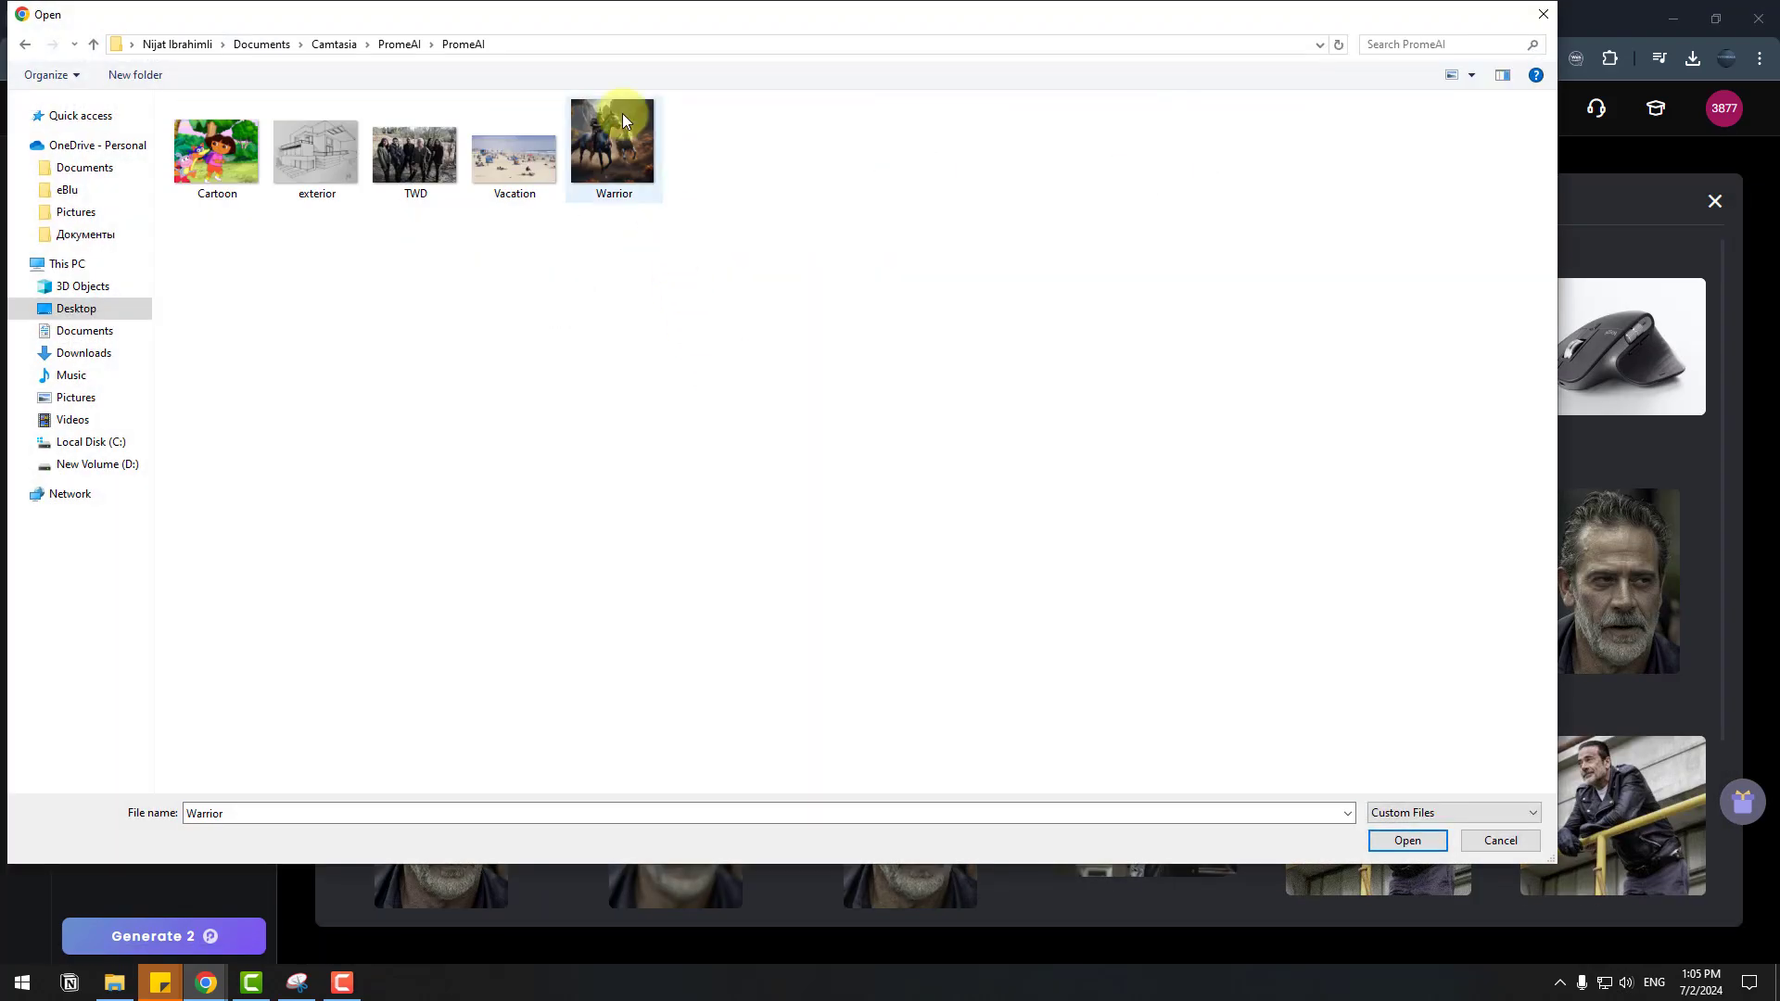
{"action": "left_click", "coordinate": [1407, 841]}
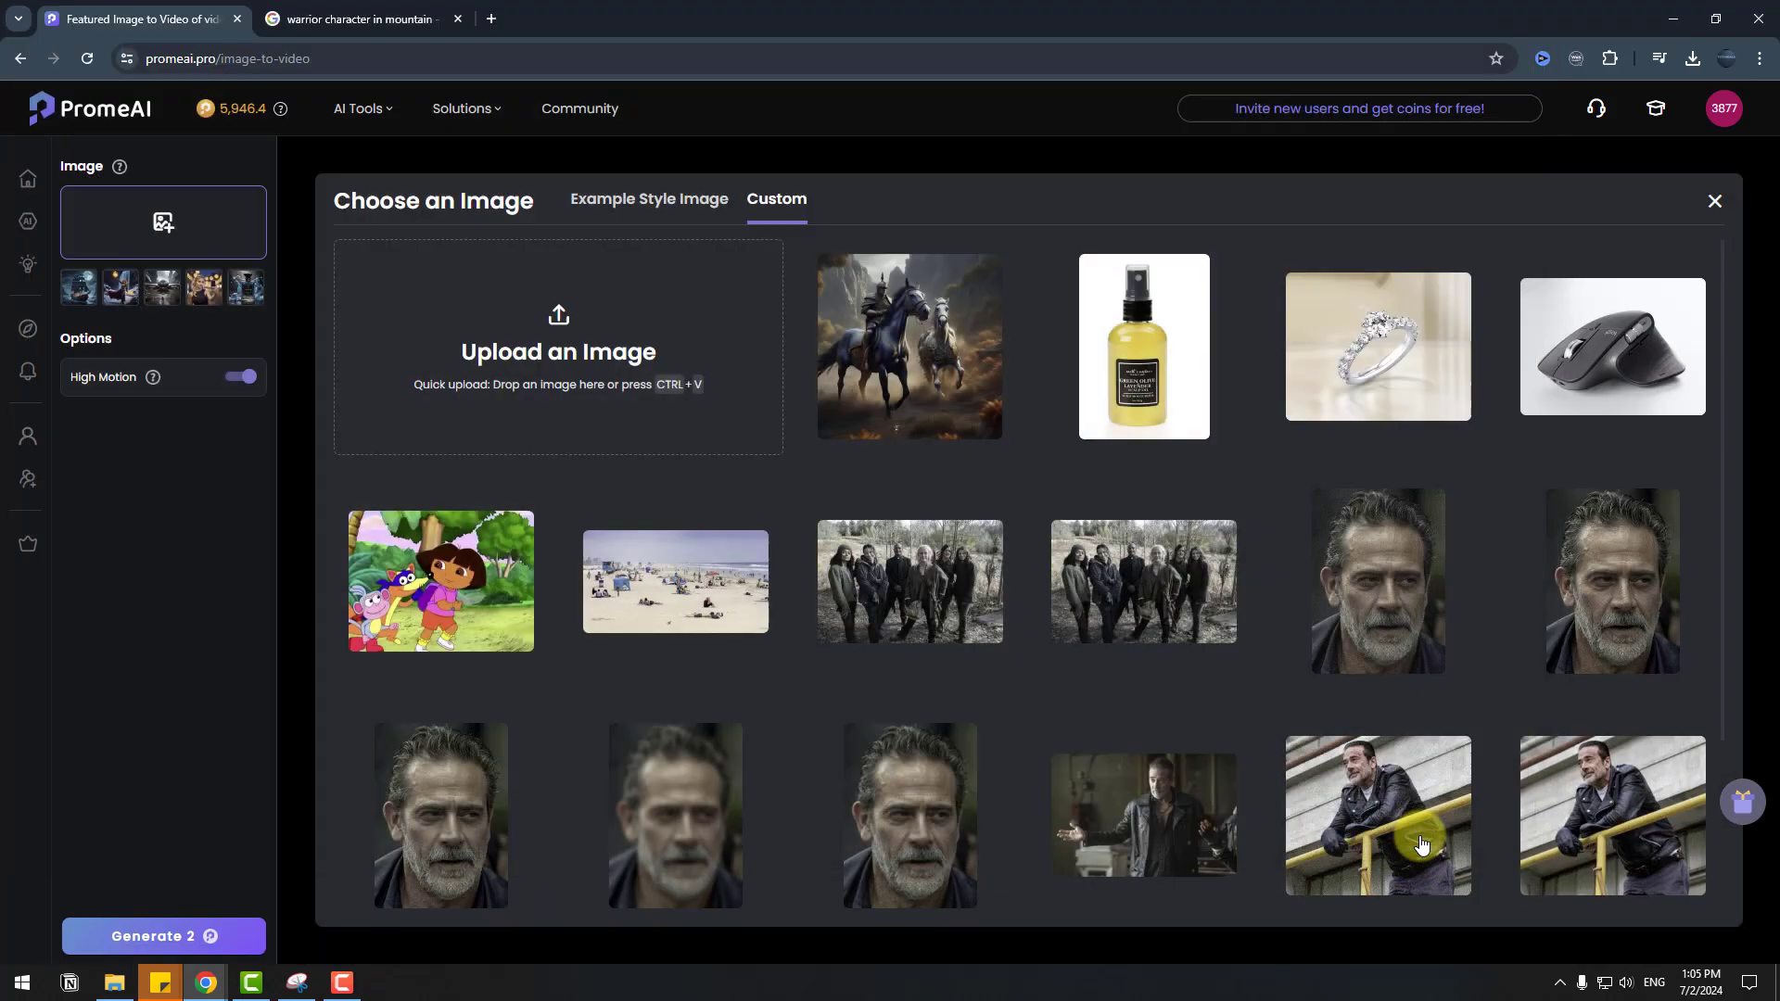
- Generate a video from the warrior image with High Motion enabled, and open the resulting video
{"action": "left_click", "coordinate": [240, 382]}
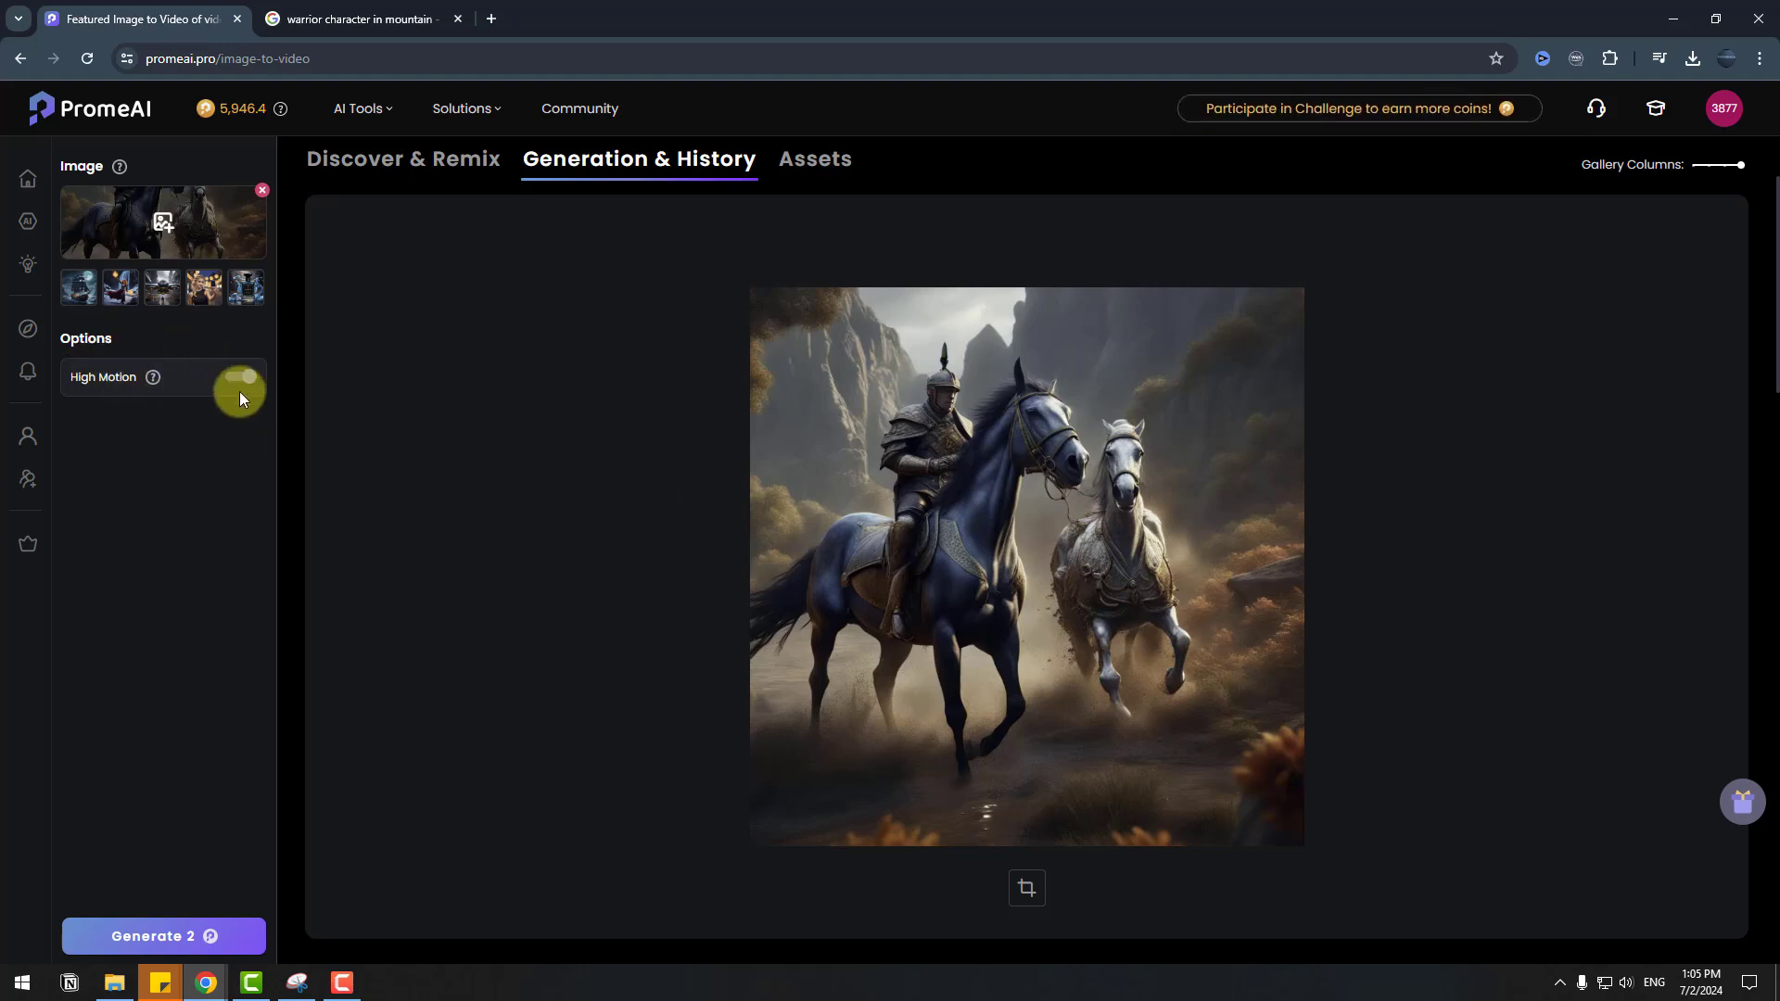
{"action": "left_click", "coordinate": [129, 951]}
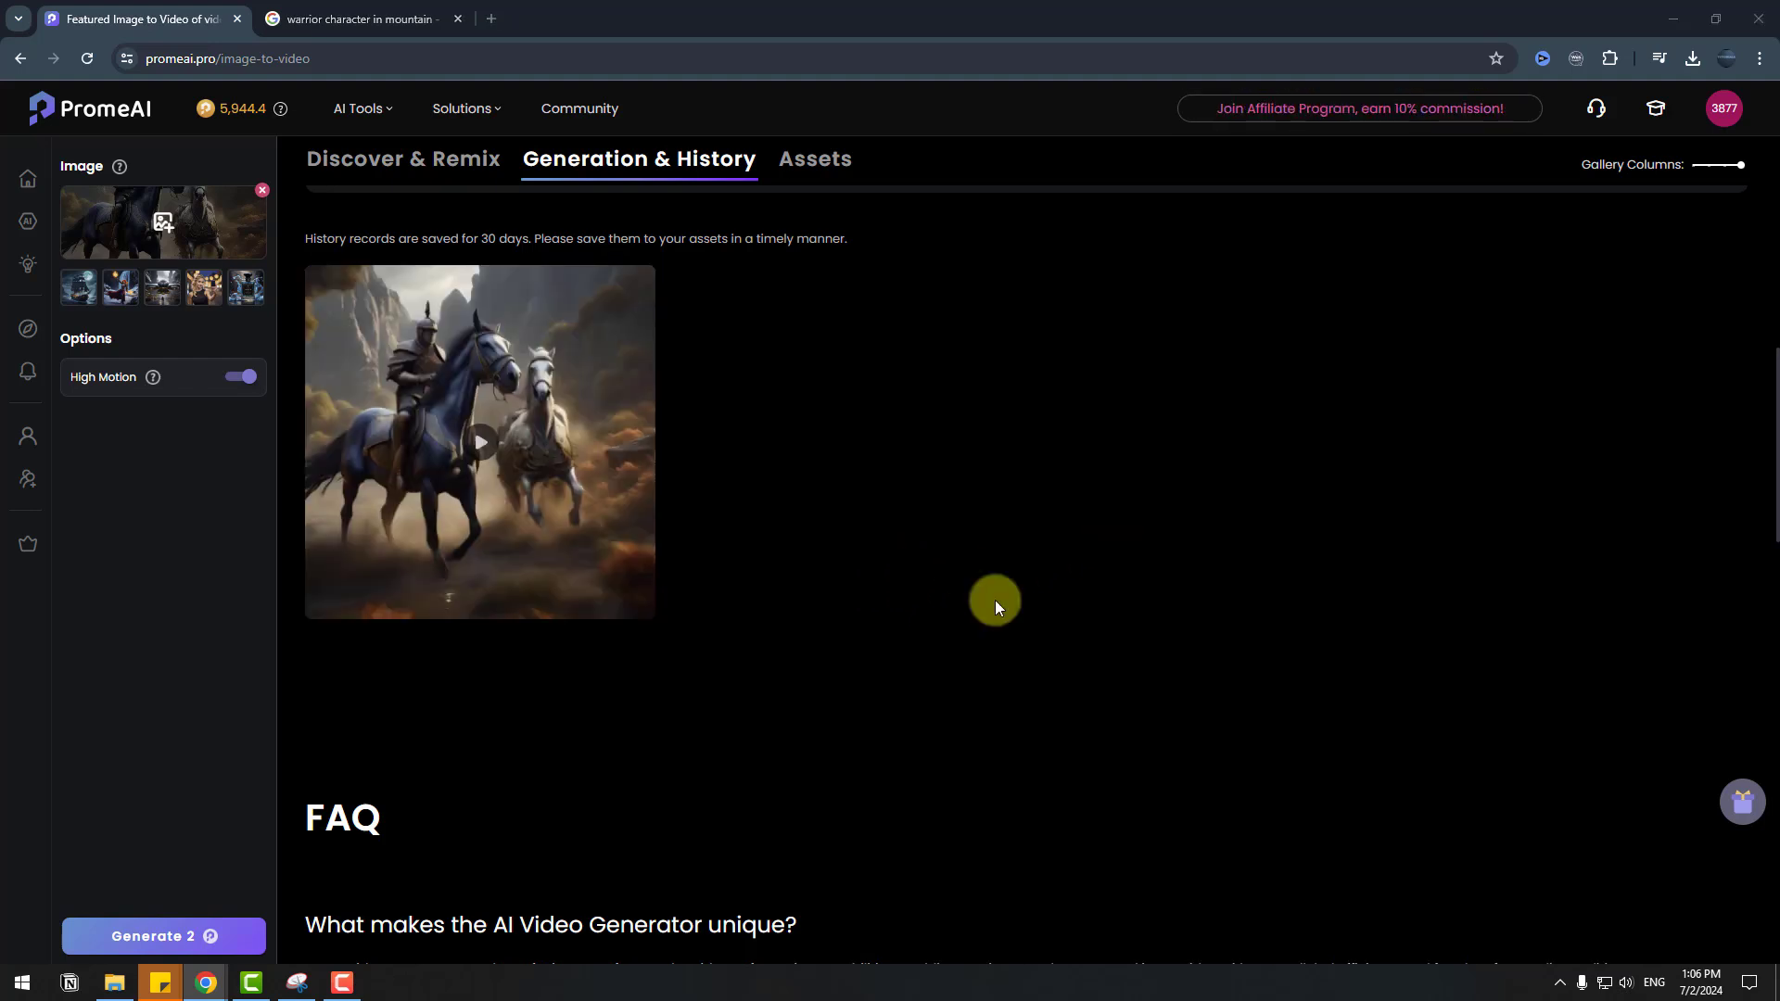
{"action": "left_click", "coordinate": [513, 426]}
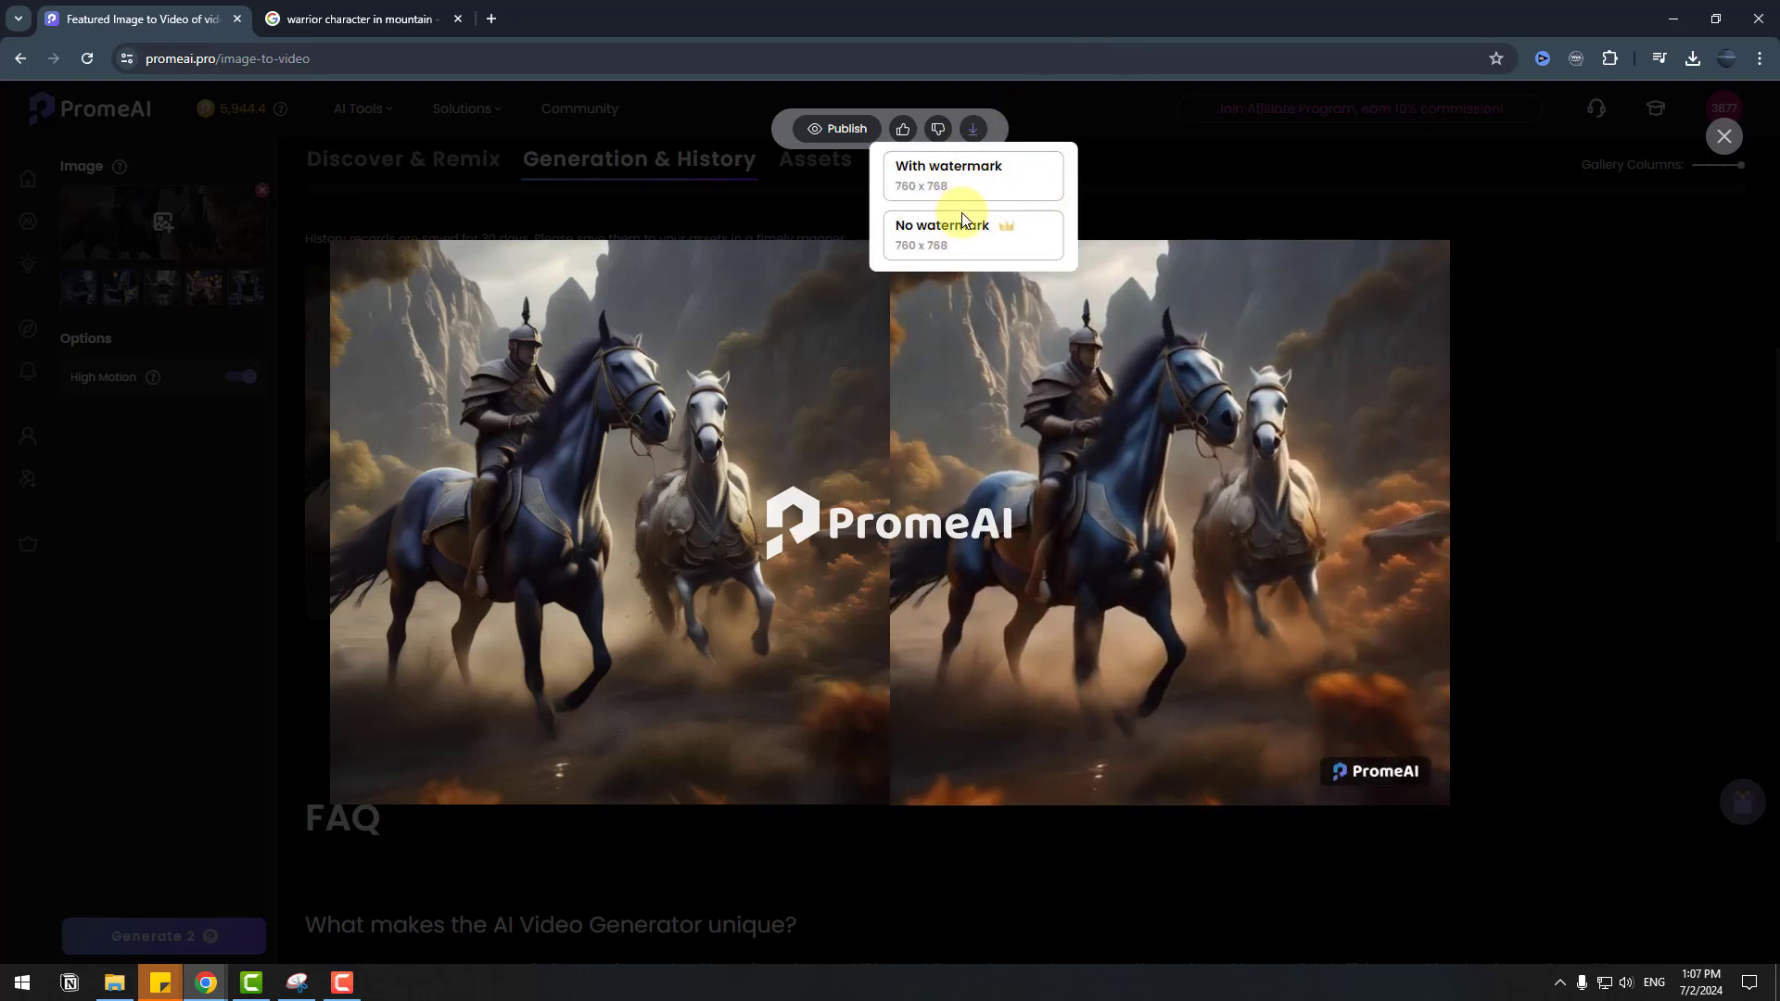
- Review the warrior video's watermark download options, publish and like the video, and close its preview
{"action": "left_click", "coordinate": [955, 234]}
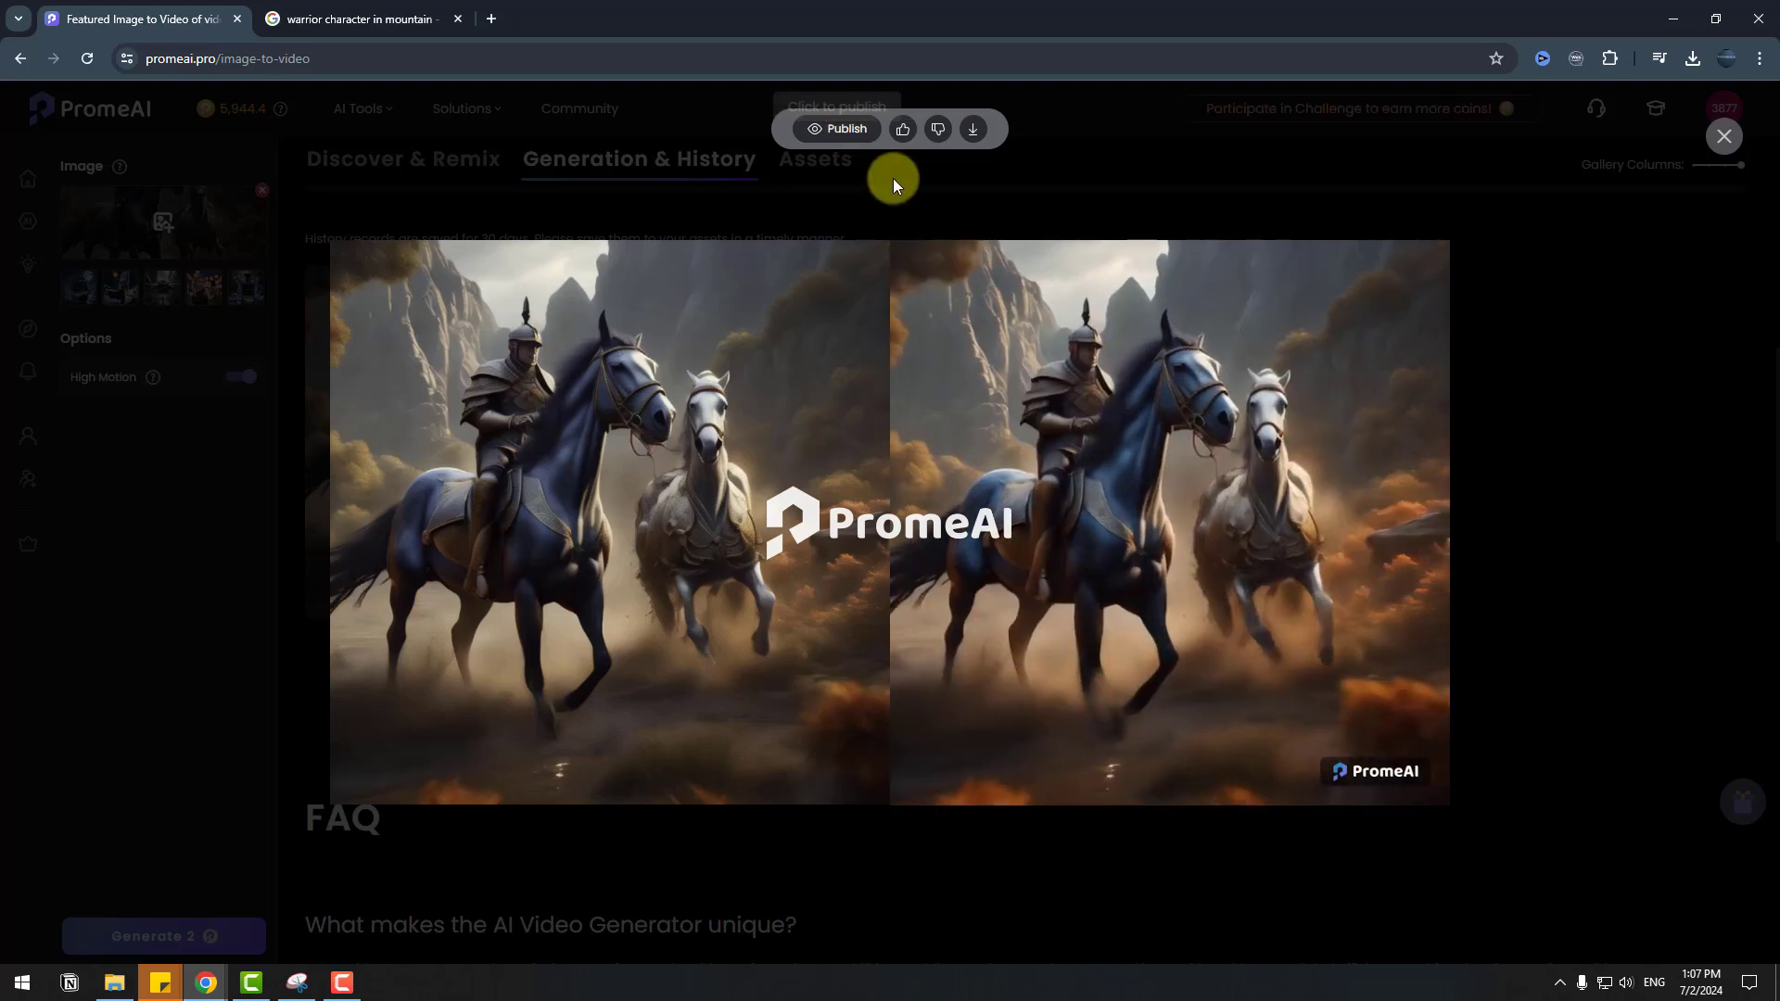
{"action": "left_click", "coordinate": [877, 129]}
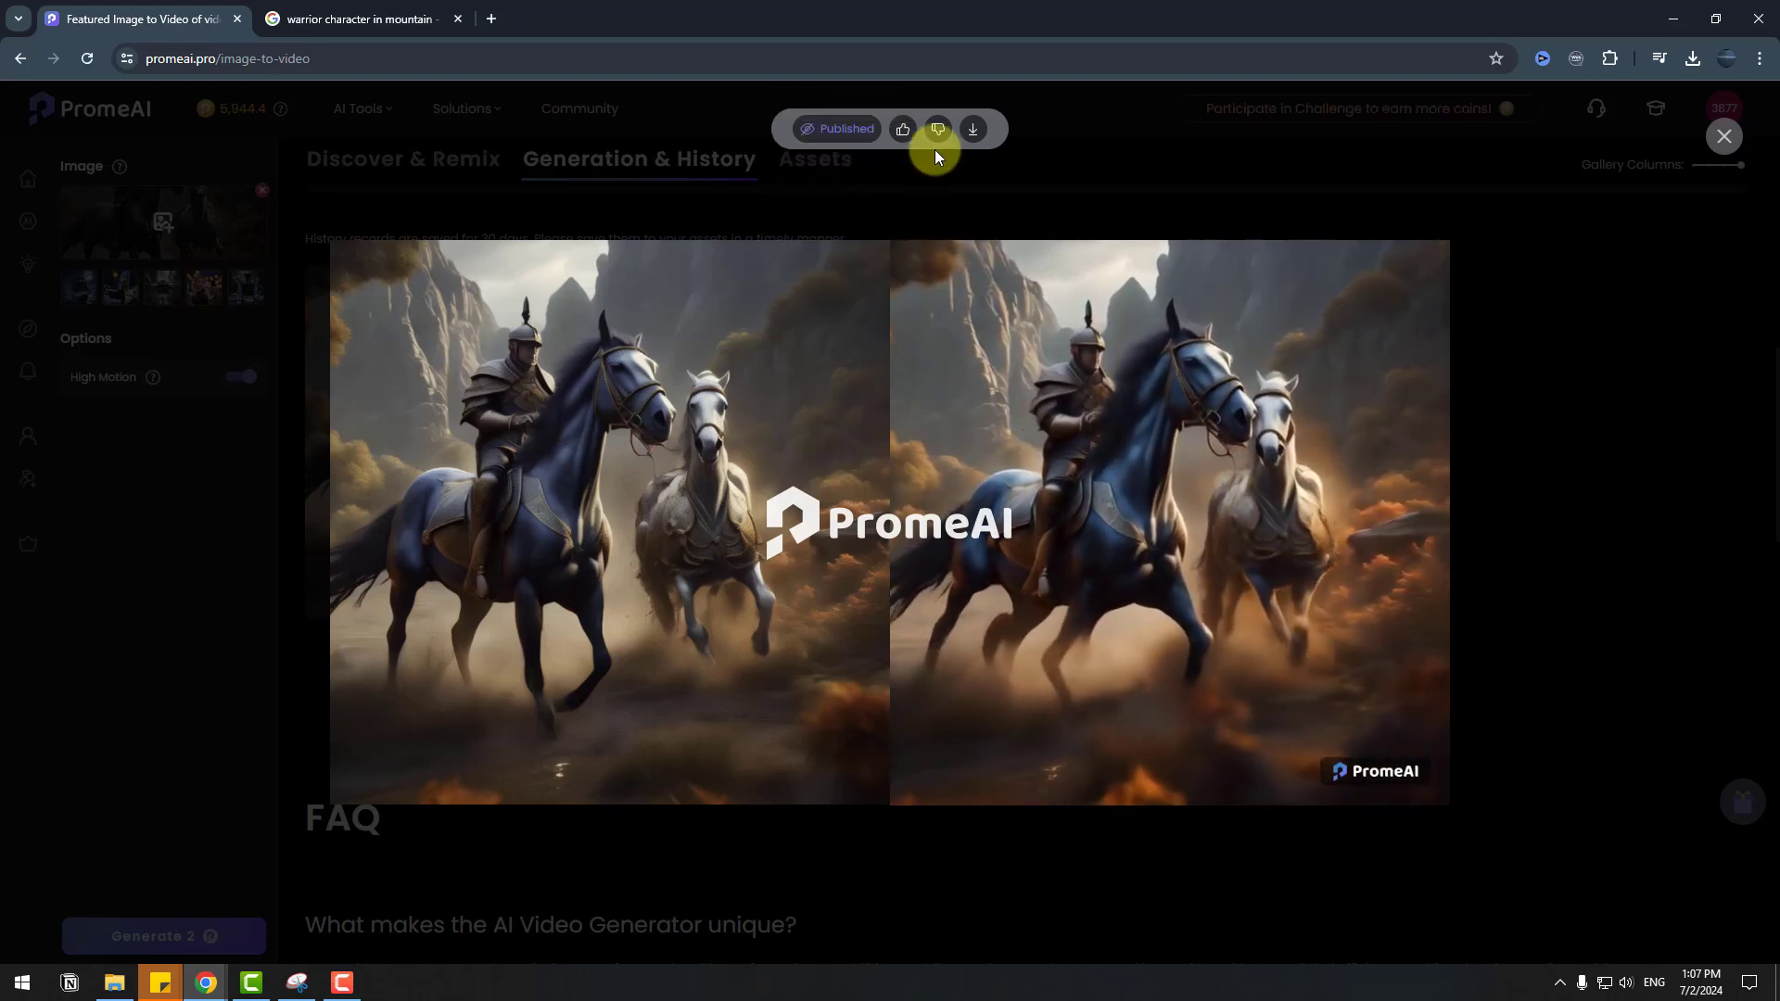
{"action": "left_click", "coordinate": [904, 137]}
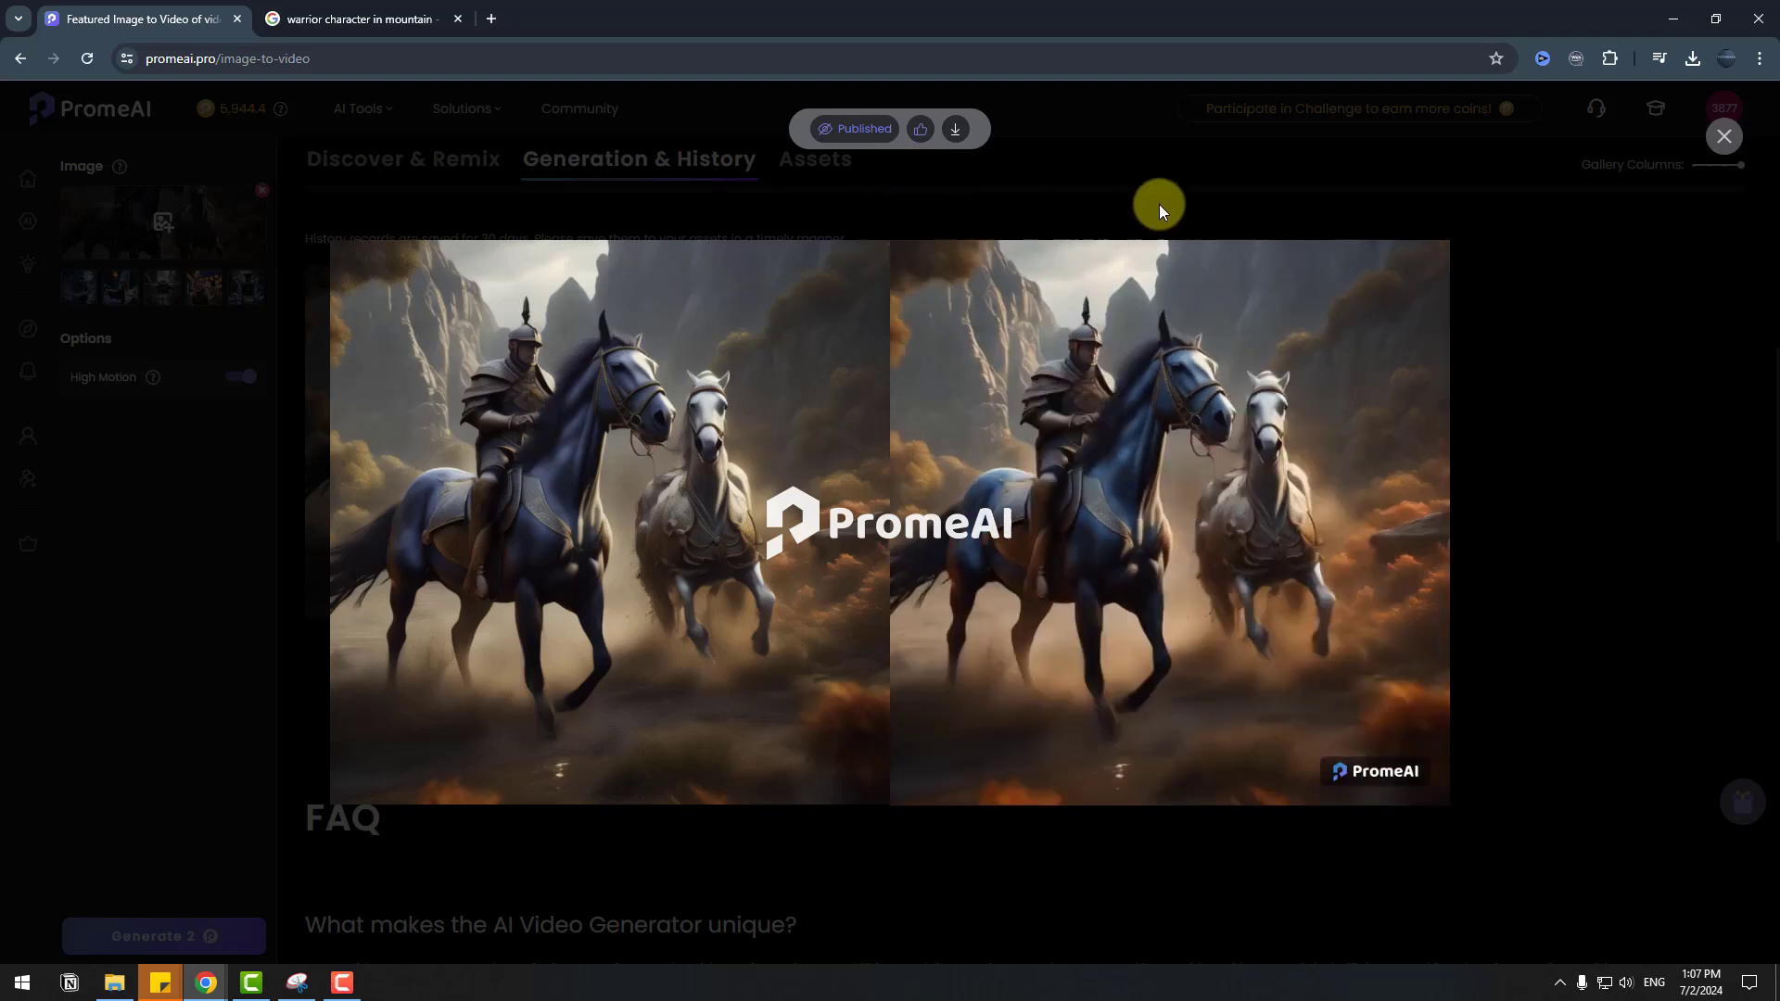
{"action": "left_click", "coordinate": [1626, 249]}
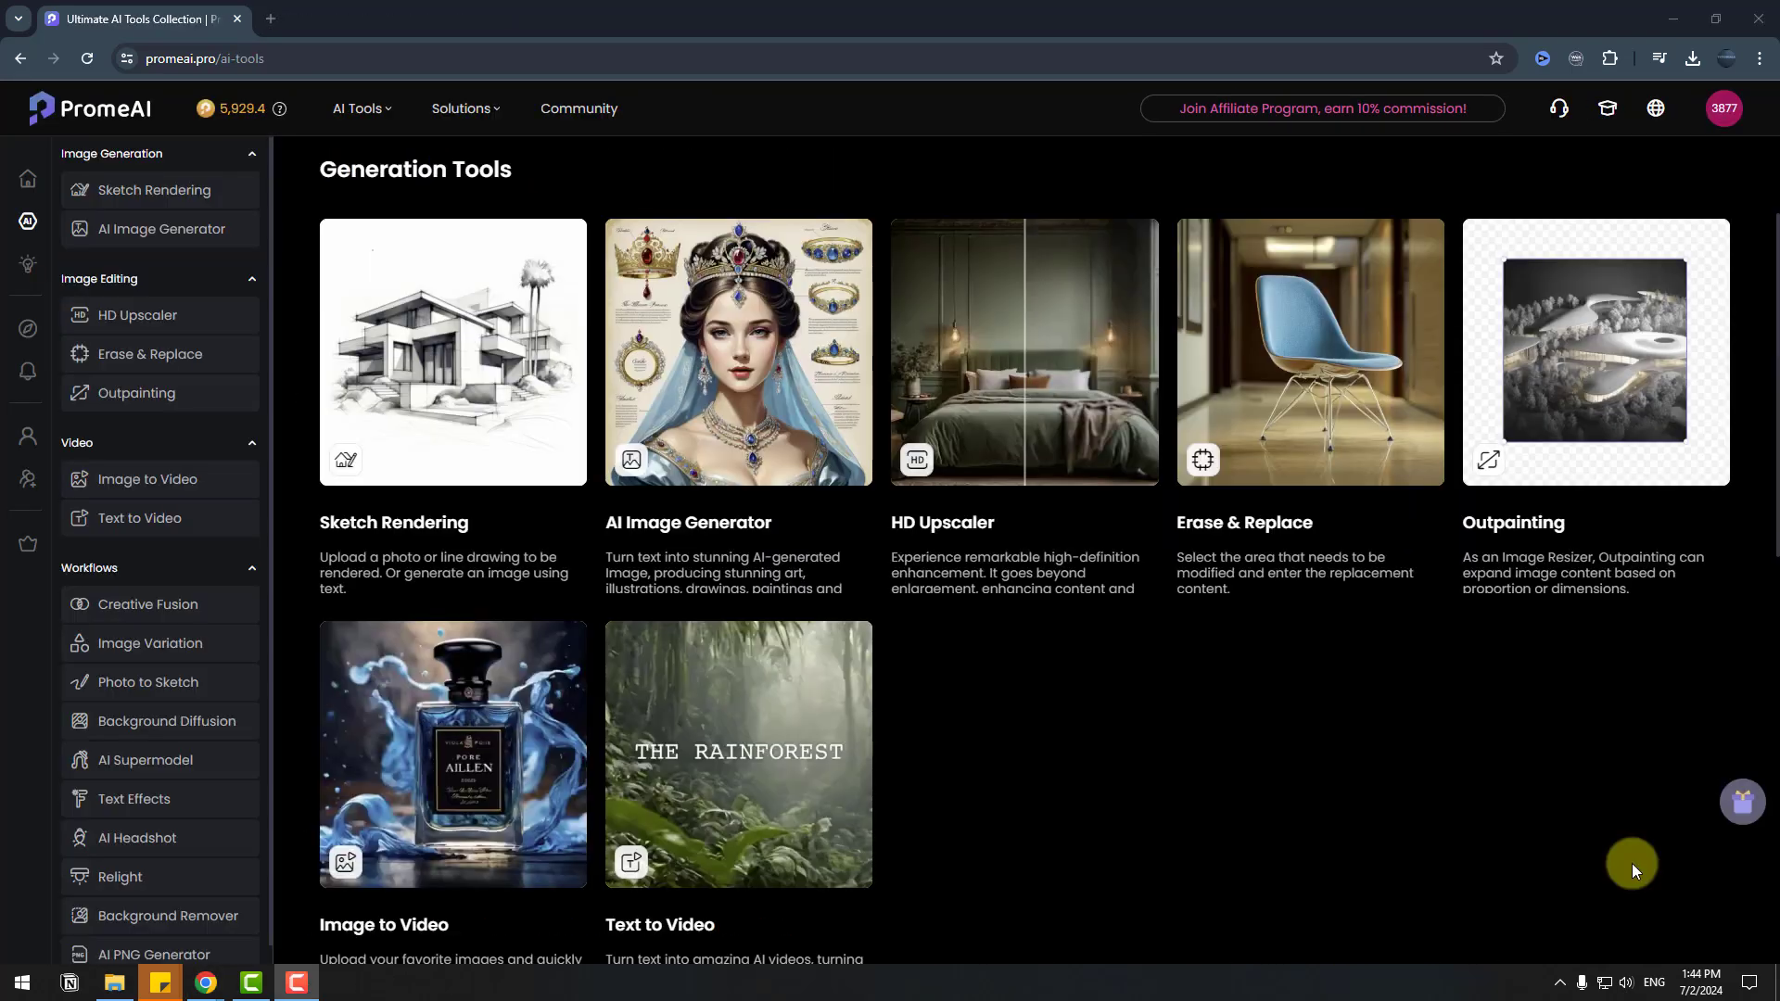
- Open the Text to Video tool and enter the prompt "robot flying in the street"
{"action": "scroll", "coordinate": [778, 881], "scroll_direction": "down", "scroll_amount": 1}
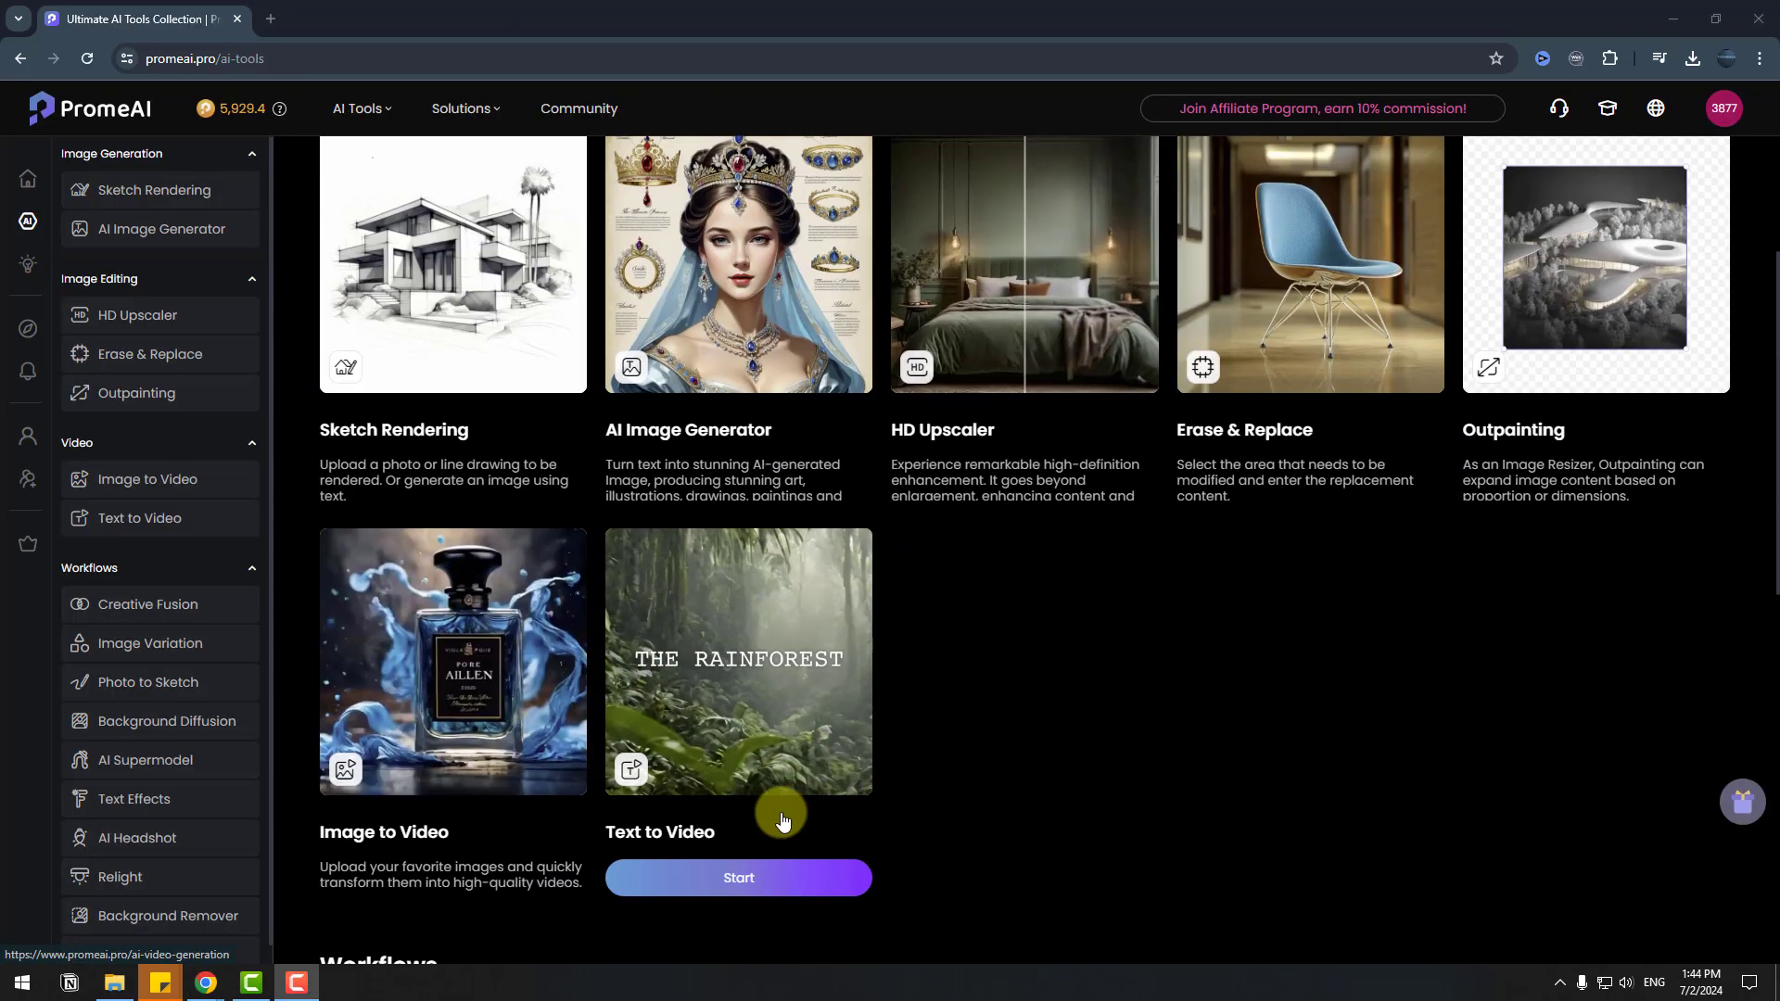
{"action": "left_click", "coordinate": [741, 879]}
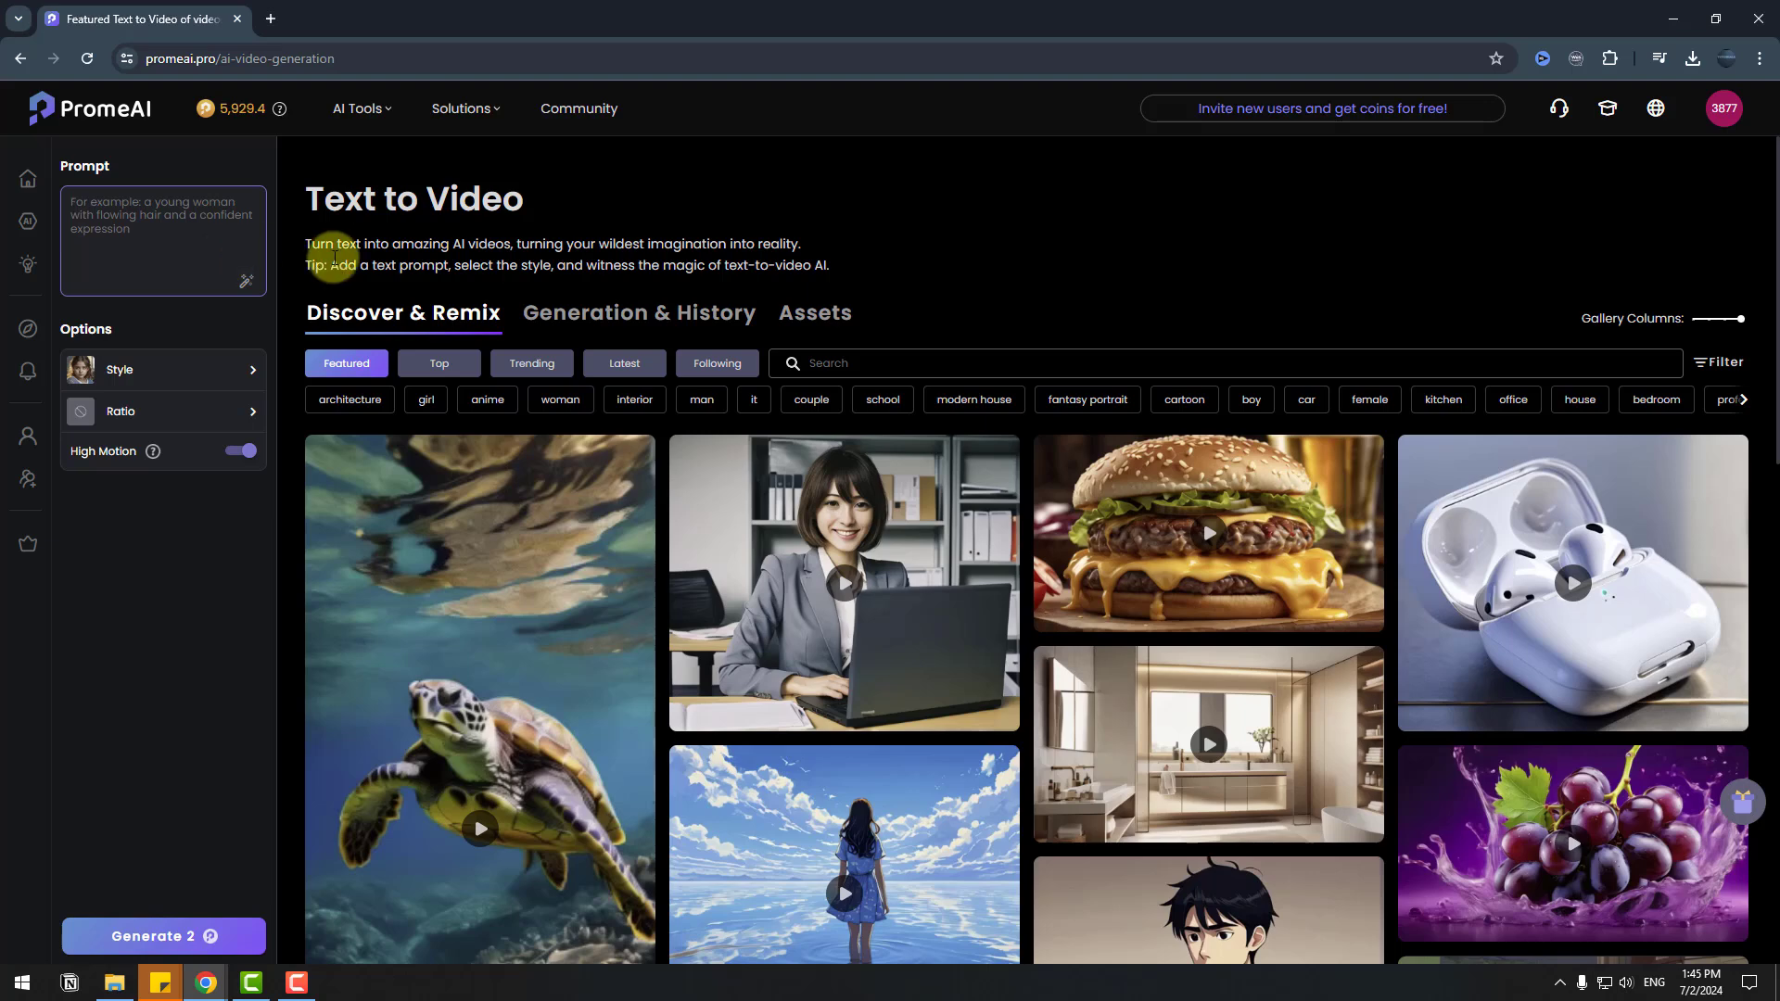
{"action": "type", "text": "robot "}
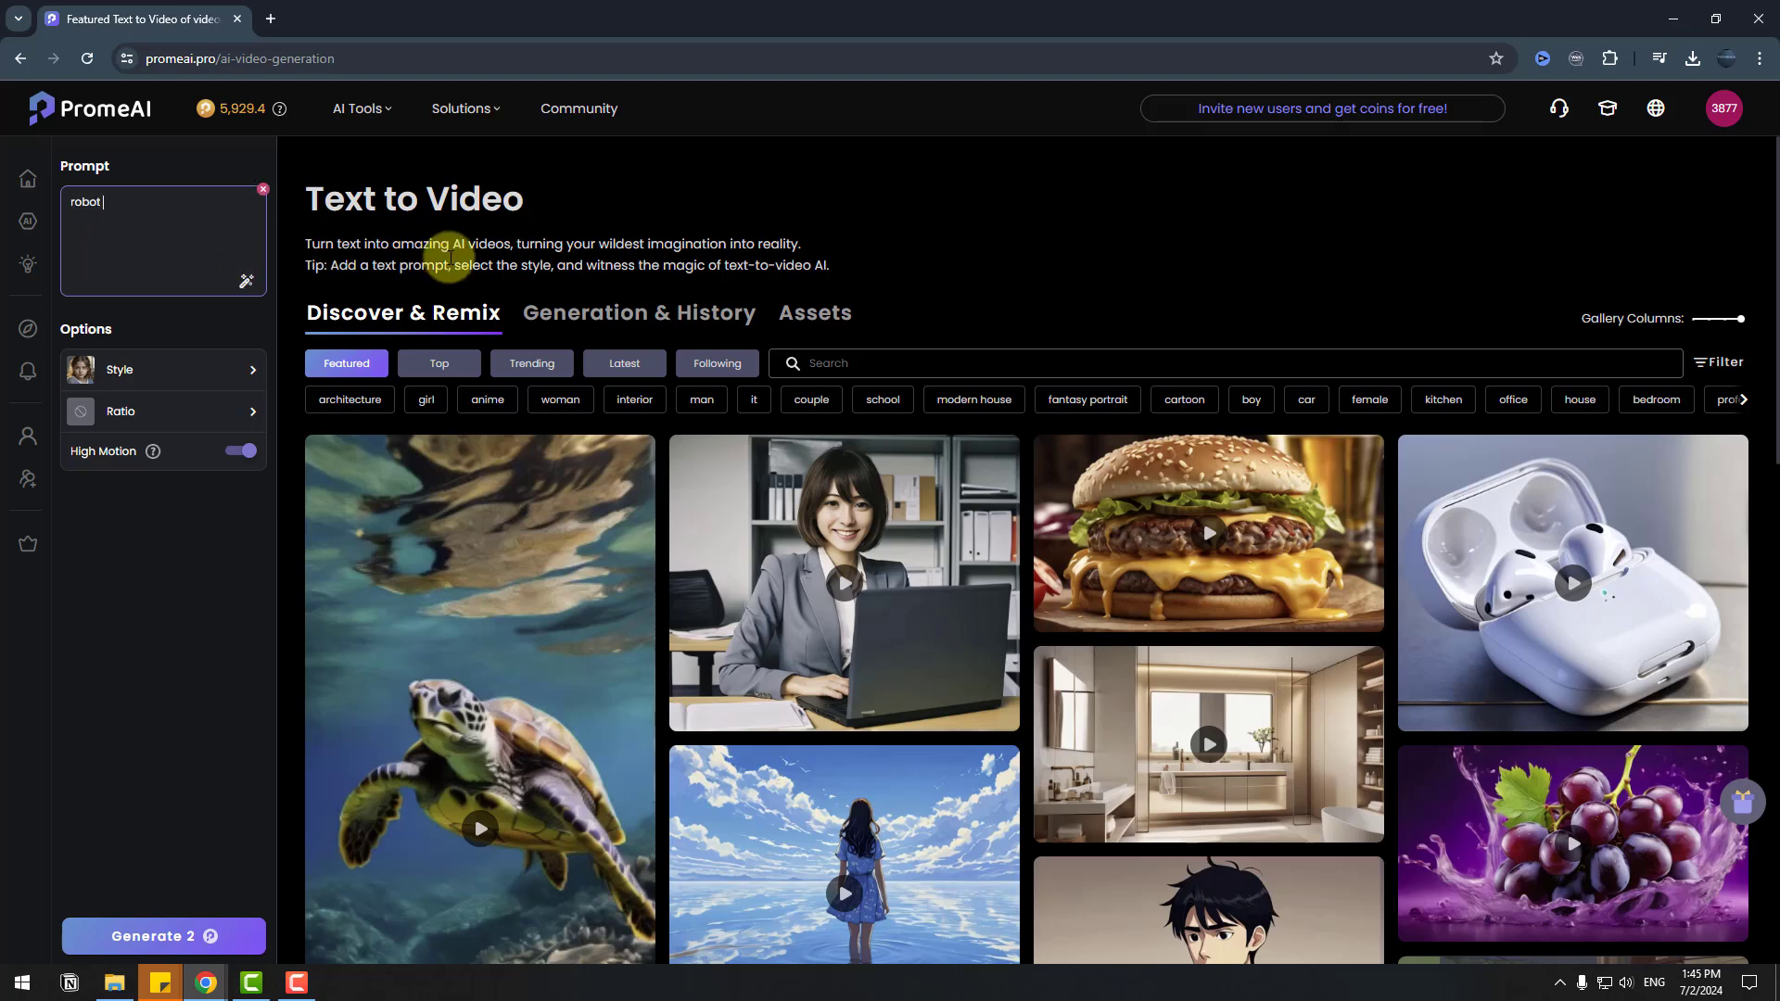
{"action": "type", "text": "flying in the street"}
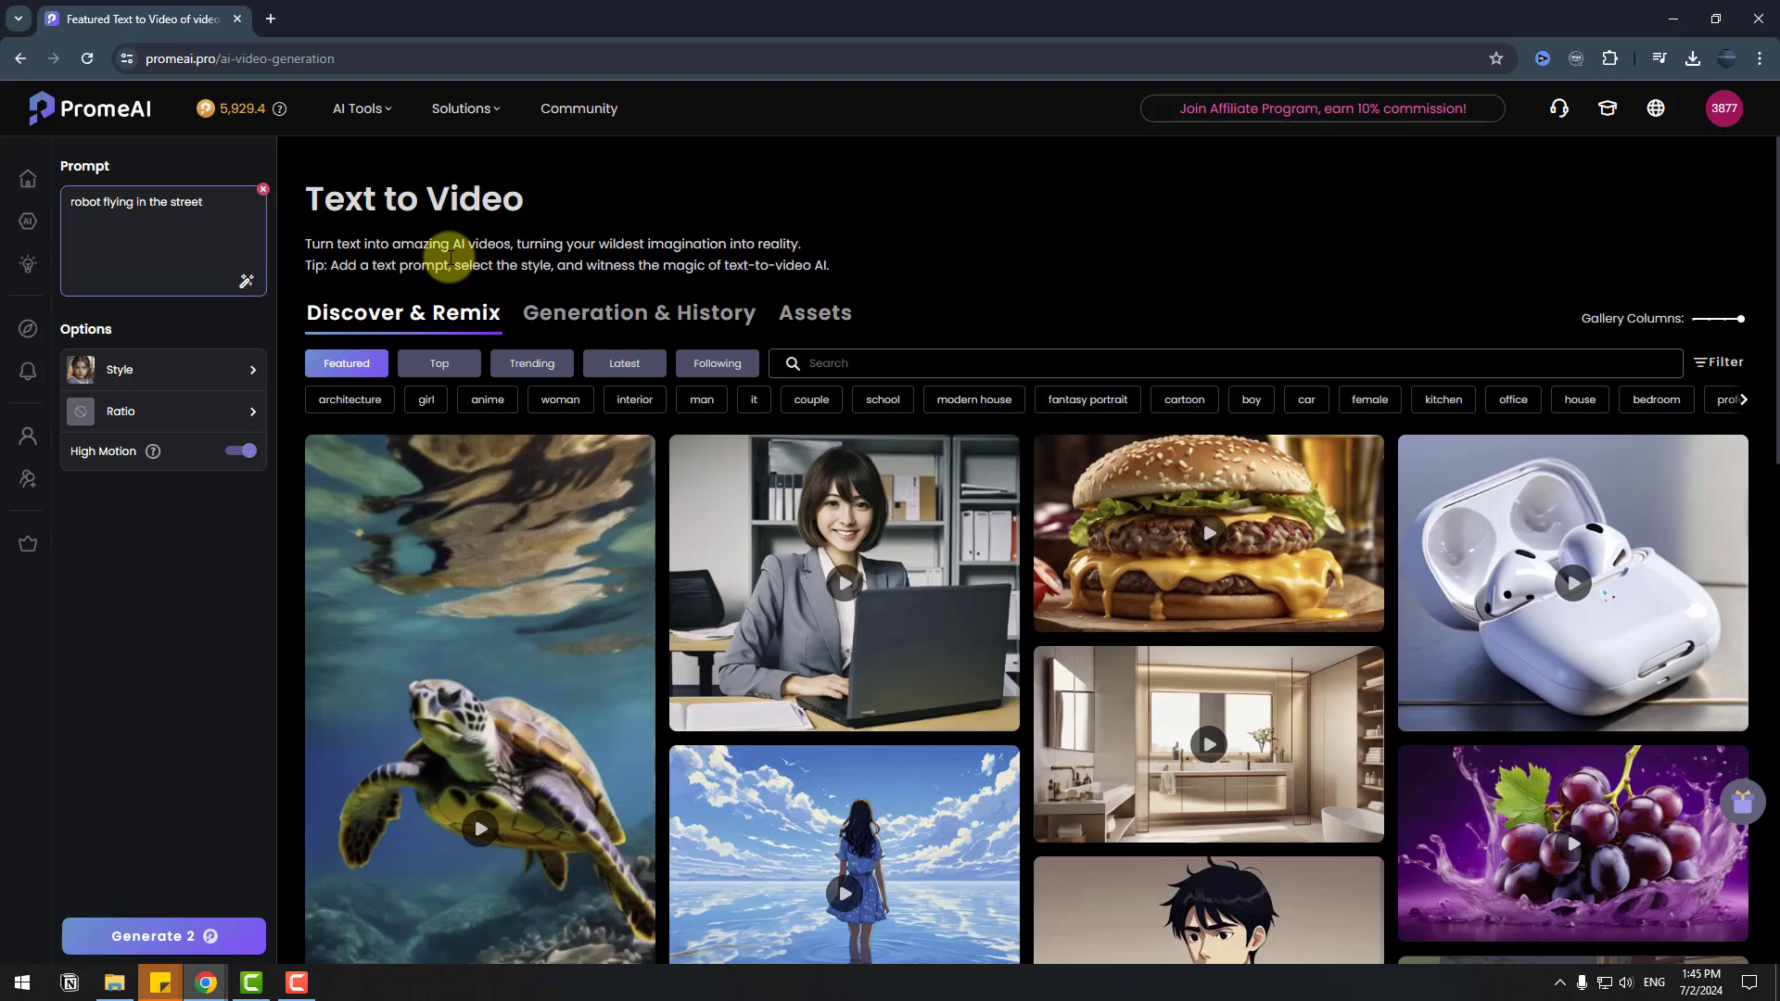
- Browse the Photography, Conceptual Art, Illustration and Art style collections available for the robot video
{"action": "left_click", "coordinate": [119, 371]}
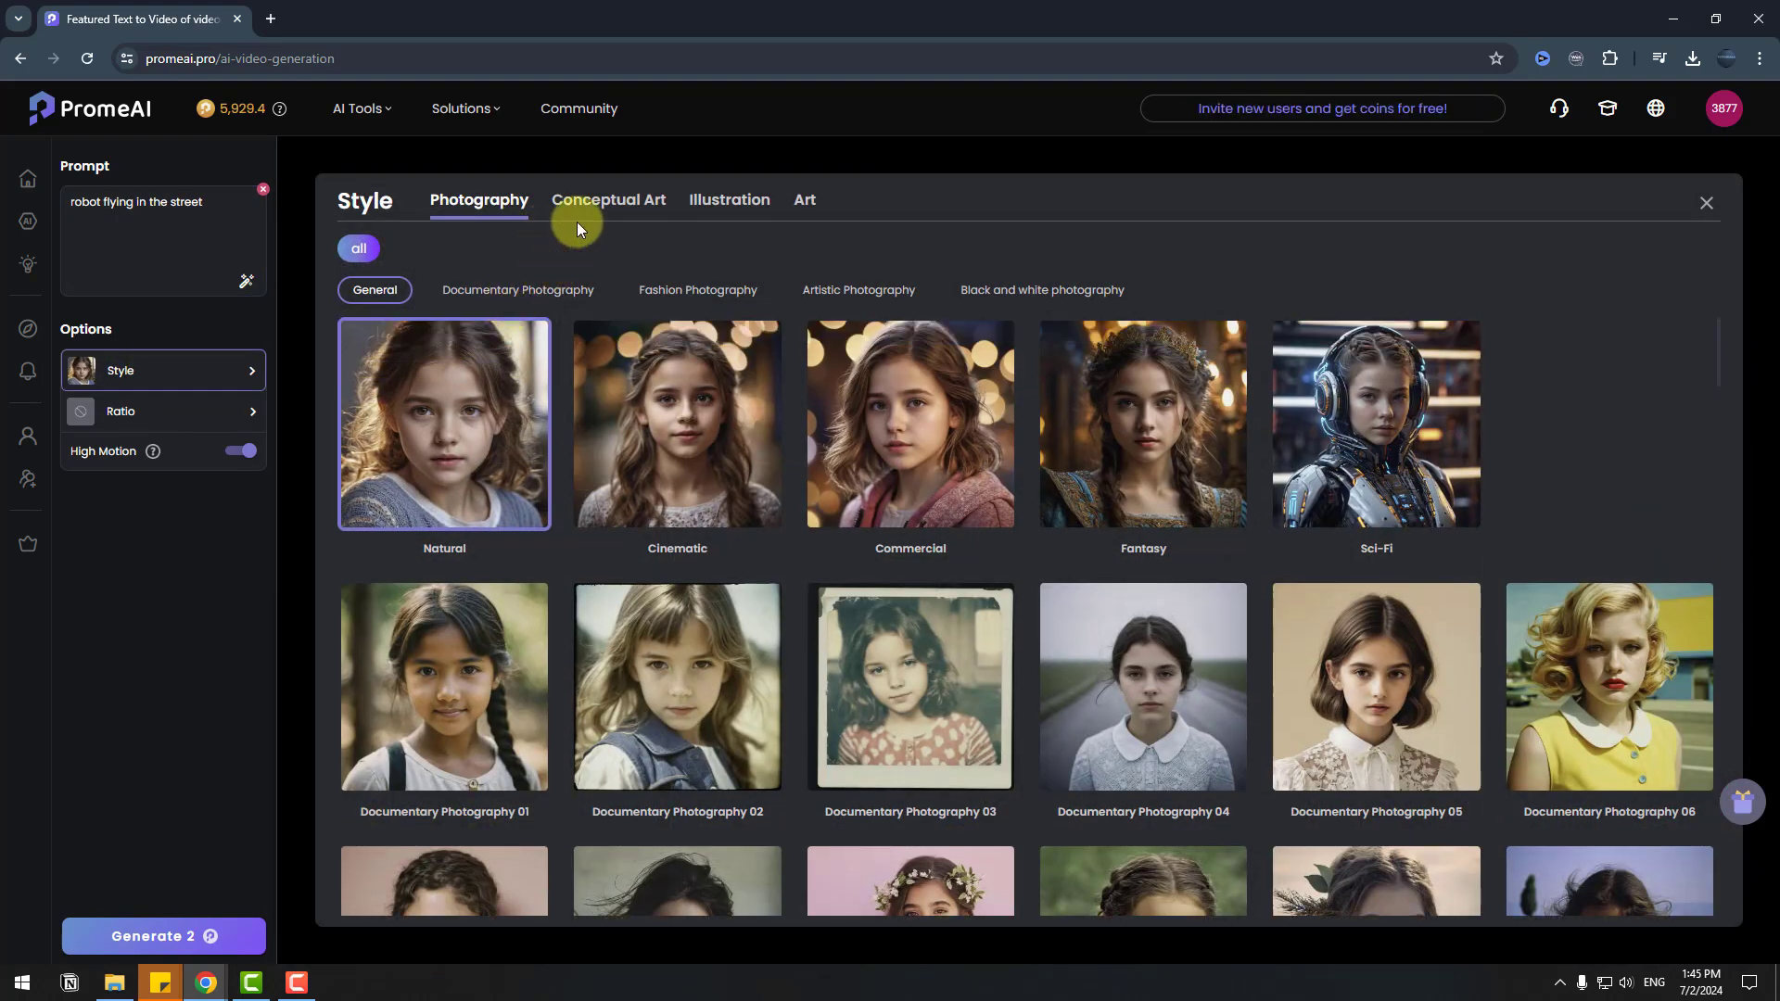
{"action": "left_click", "coordinate": [608, 202]}
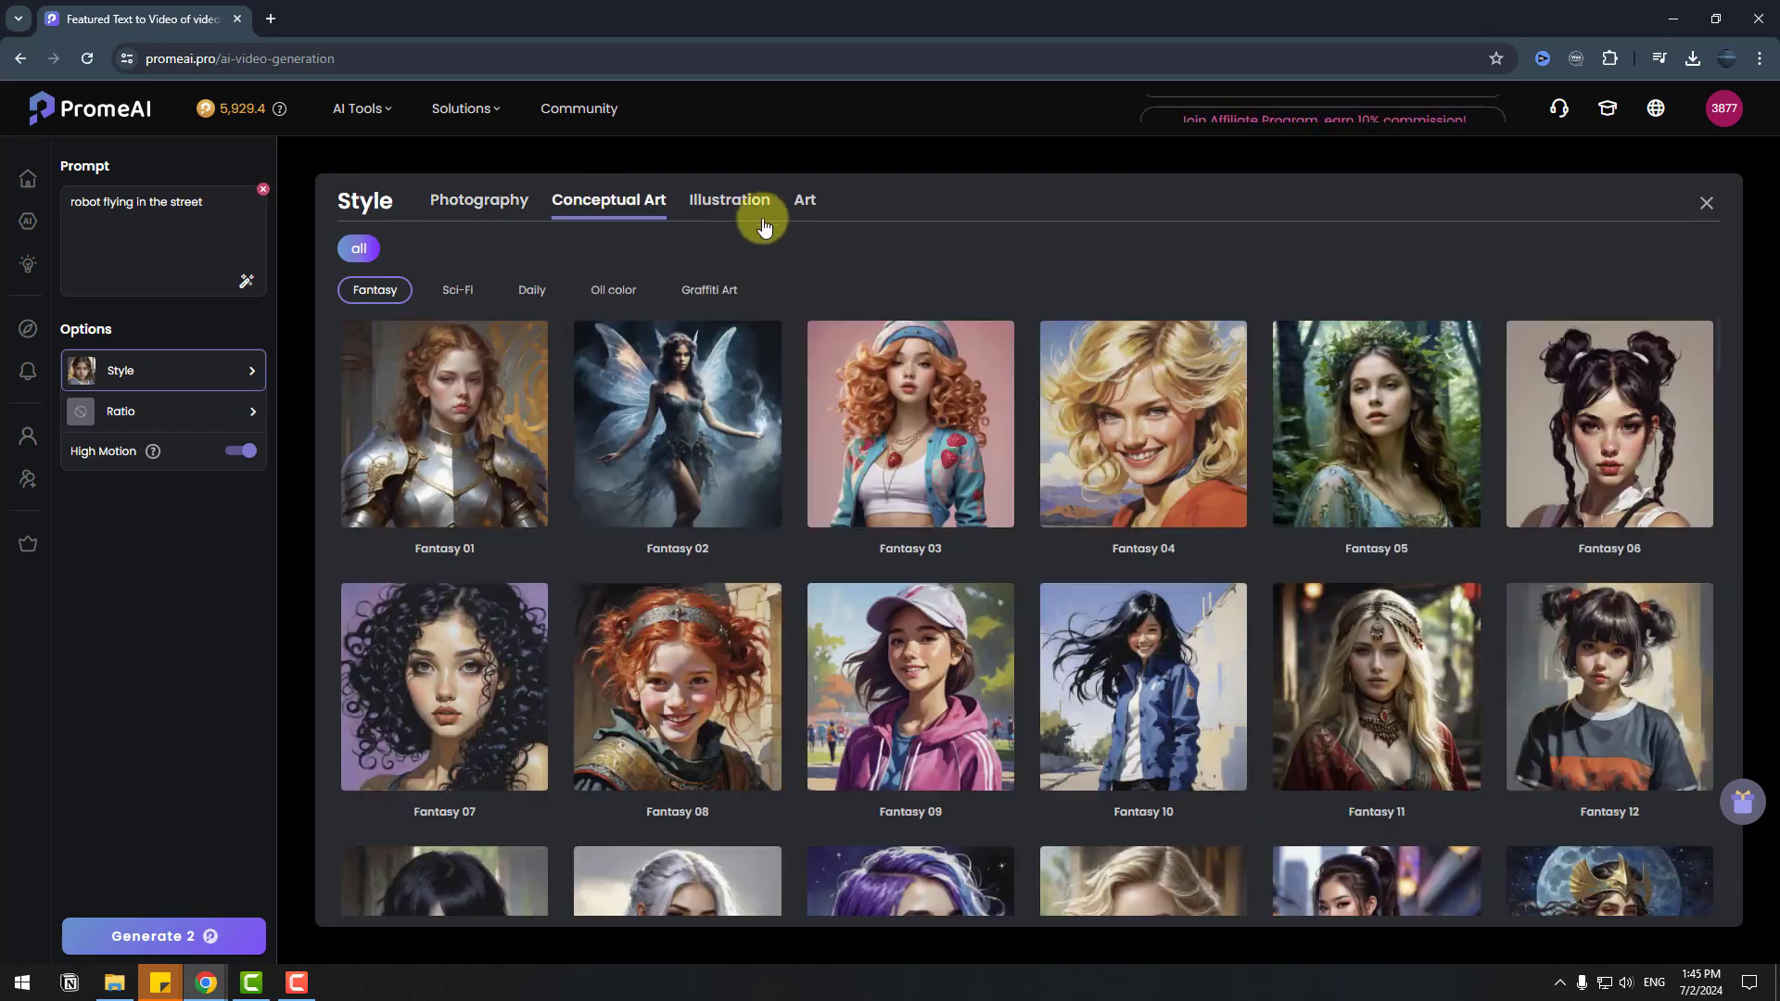
{"action": "left_click", "coordinate": [733, 202]}
{"action": "left_click", "coordinate": [808, 200]}
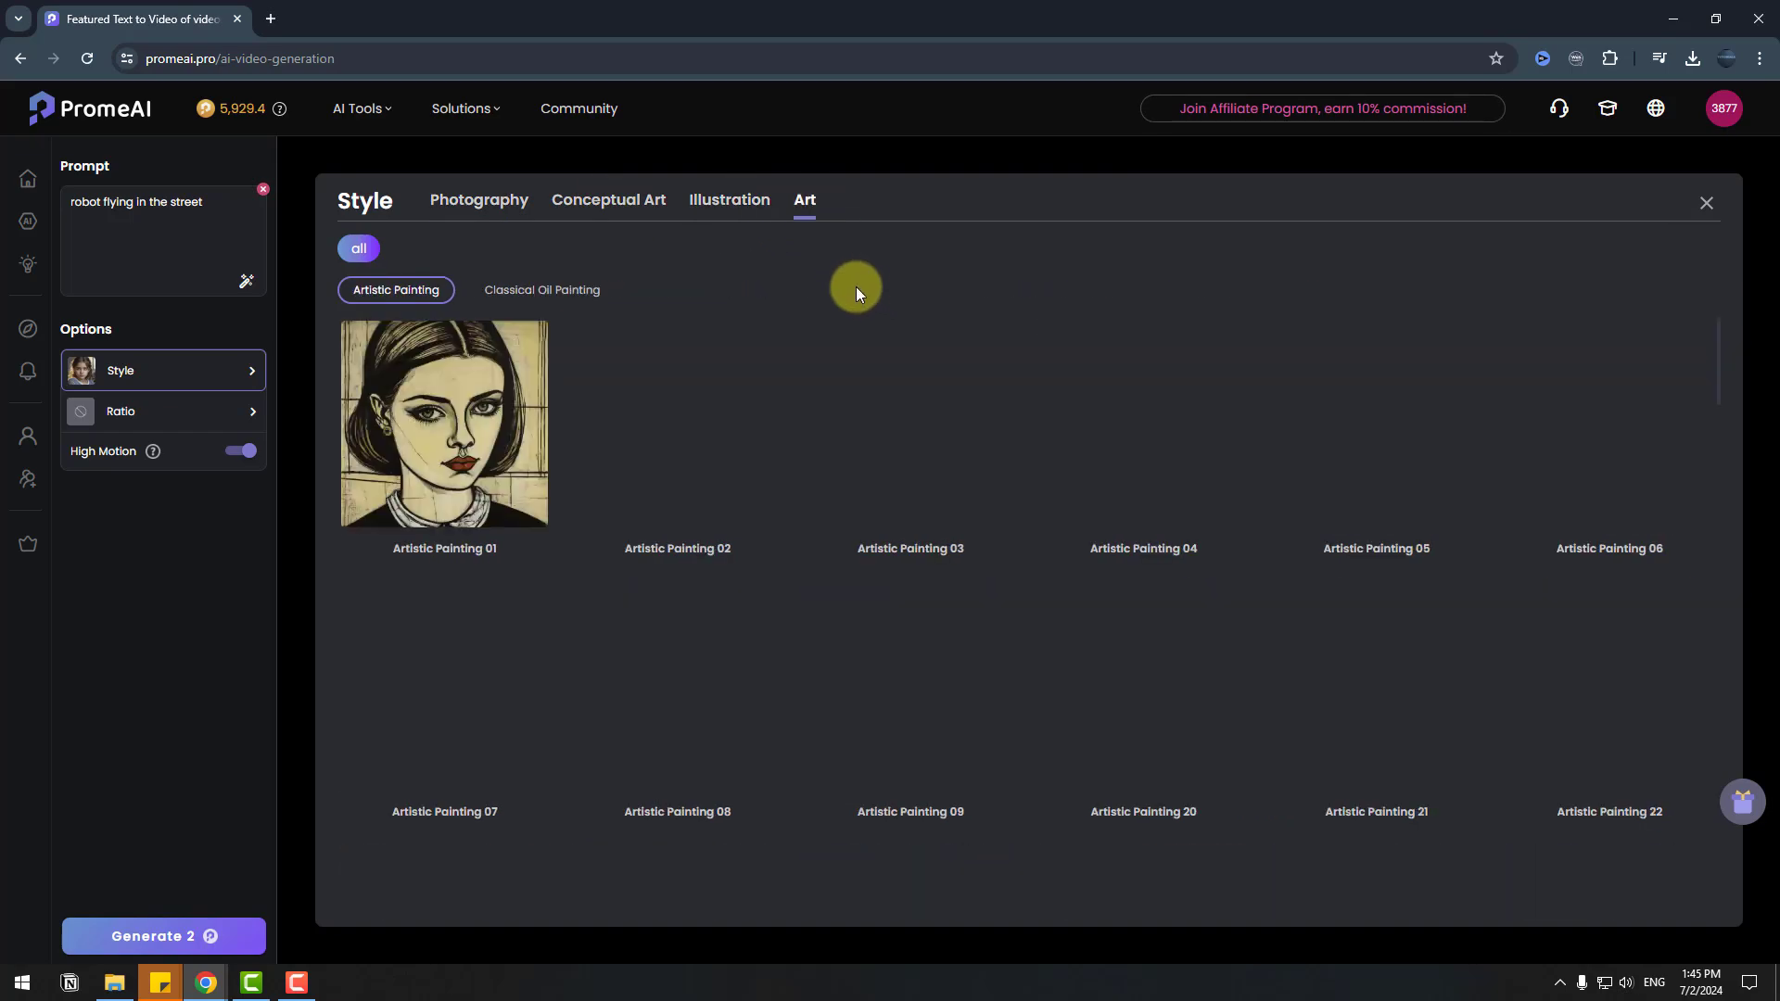
{"action": "scroll", "coordinate": [1269, 614], "scroll_direction": "down", "scroll_amount": 8}
{"action": "scroll", "coordinate": [1269, 614], "scroll_direction": "down", "scroll_amount": 3}
{"action": "left_click", "coordinate": [608, 200]}
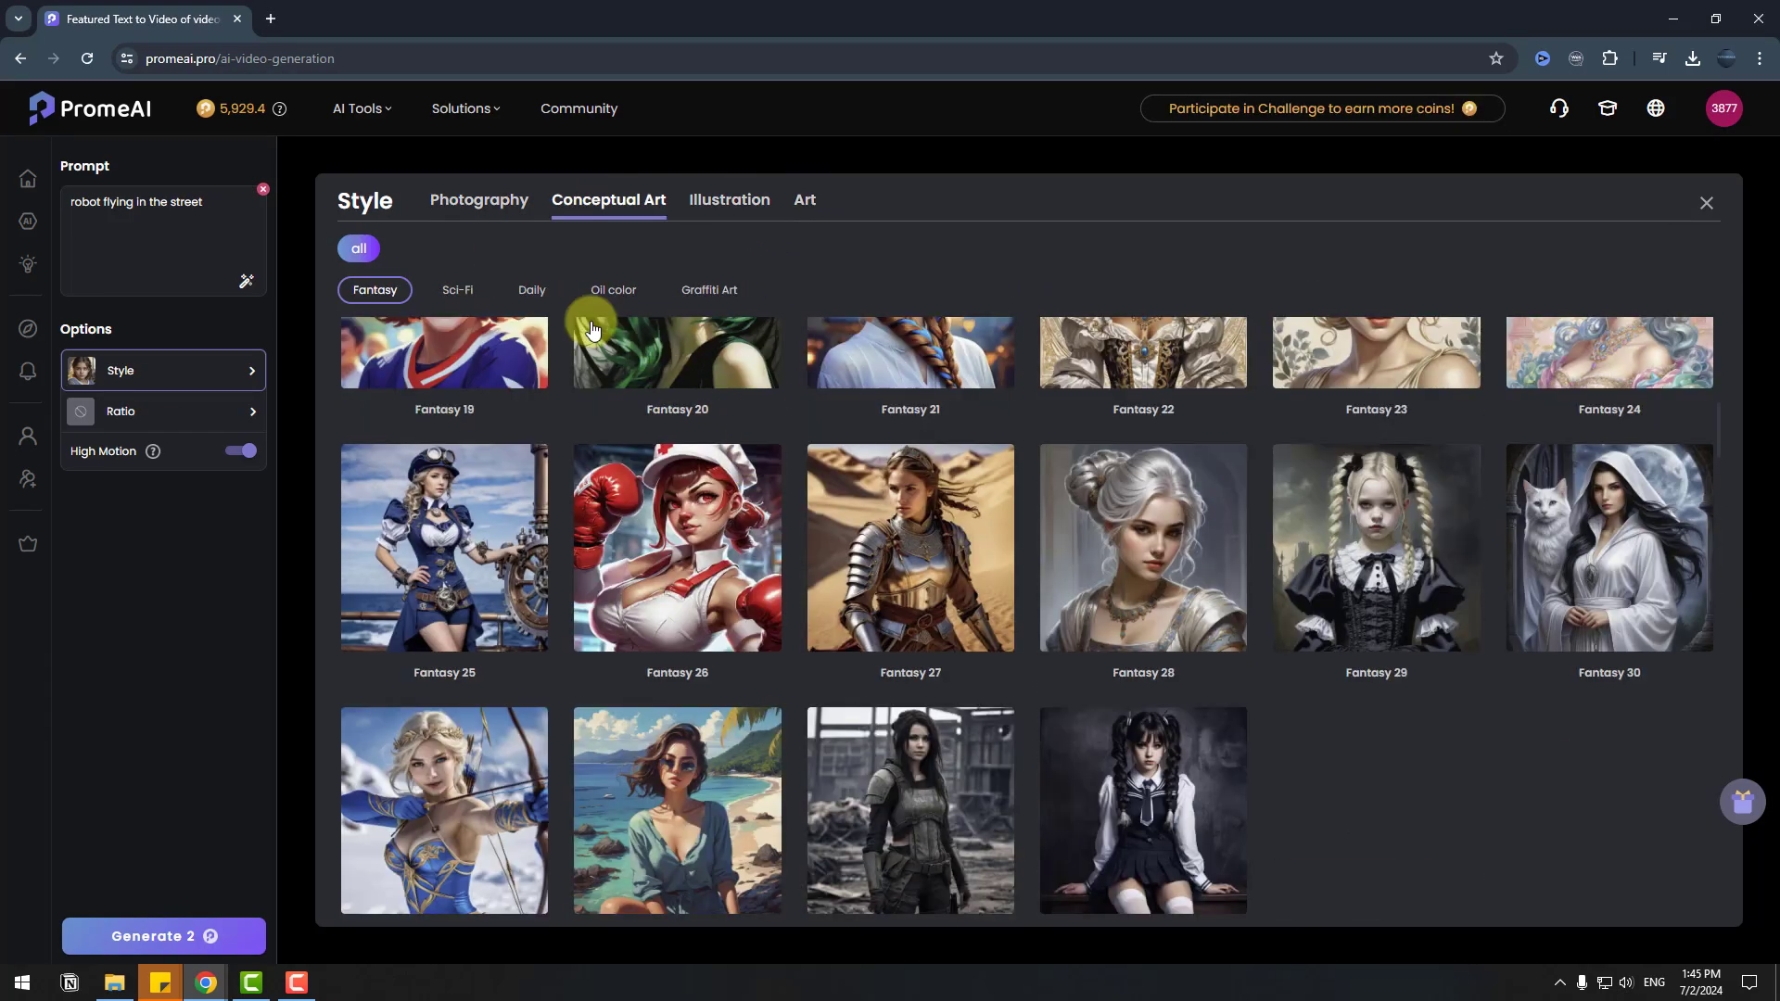
{"action": "left_click", "coordinate": [486, 205]}
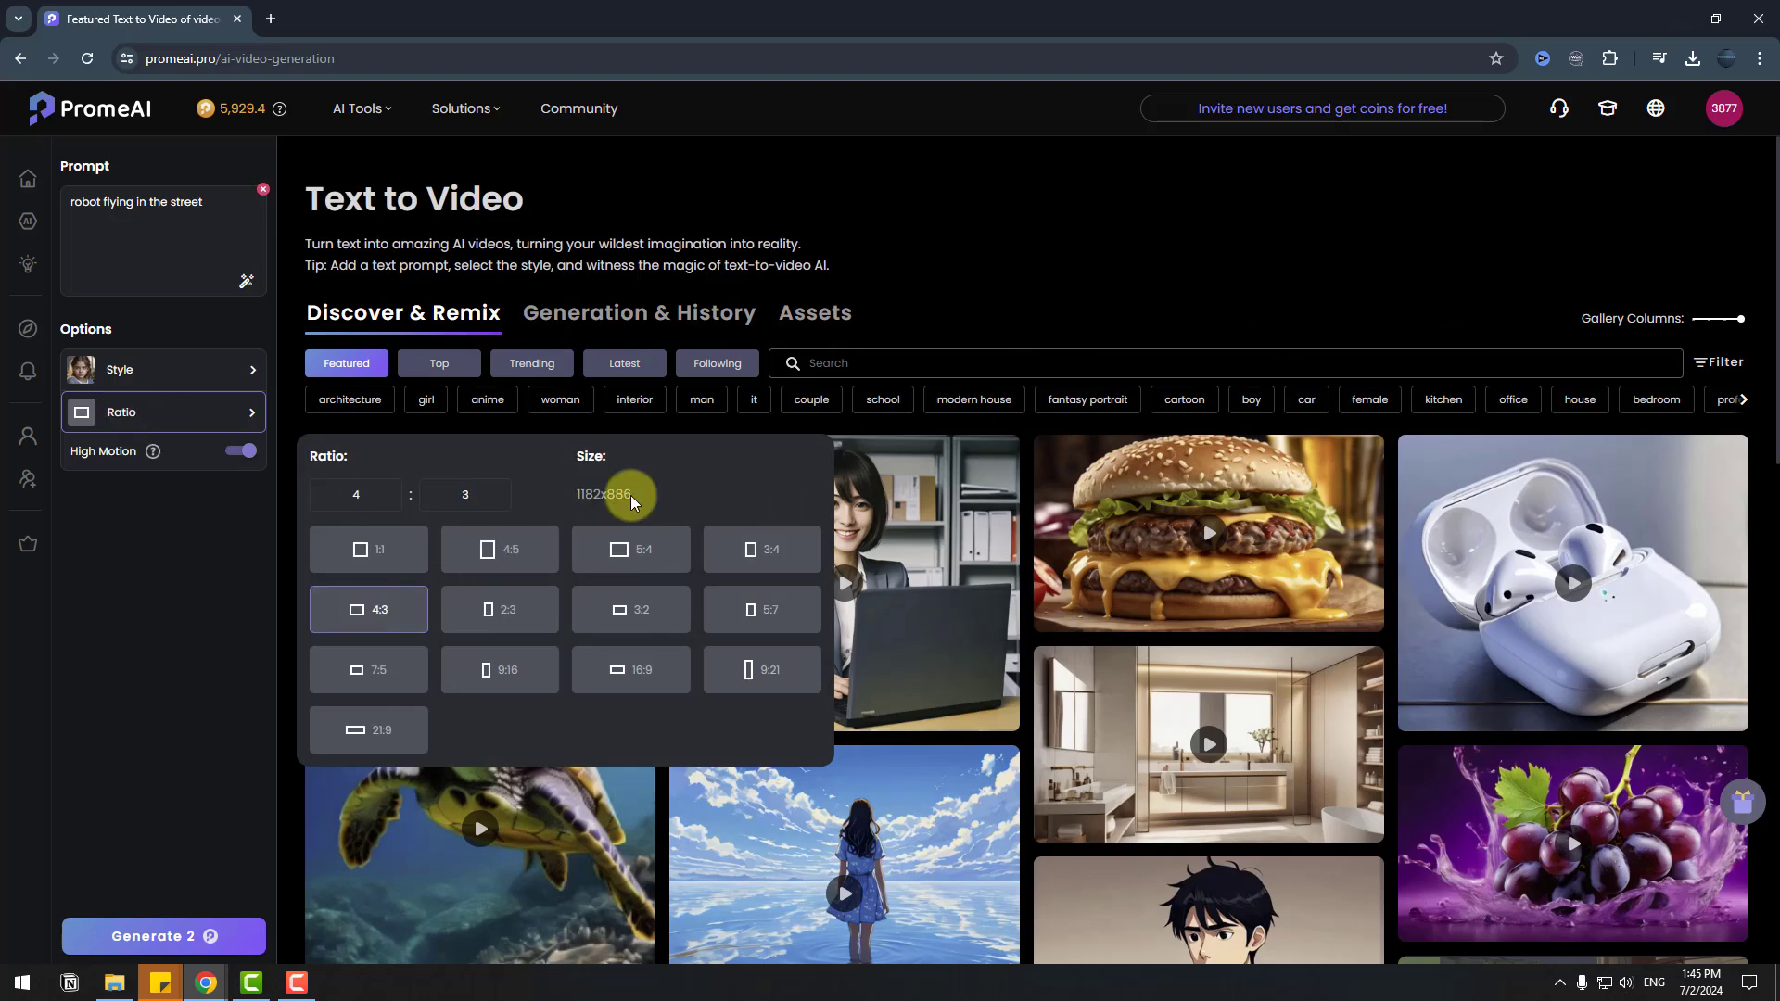
- Generate the robot video at a 4:3 ratio with High Motion enabled, then play the result and close its preview
{"action": "left_click", "coordinate": [246, 469]}
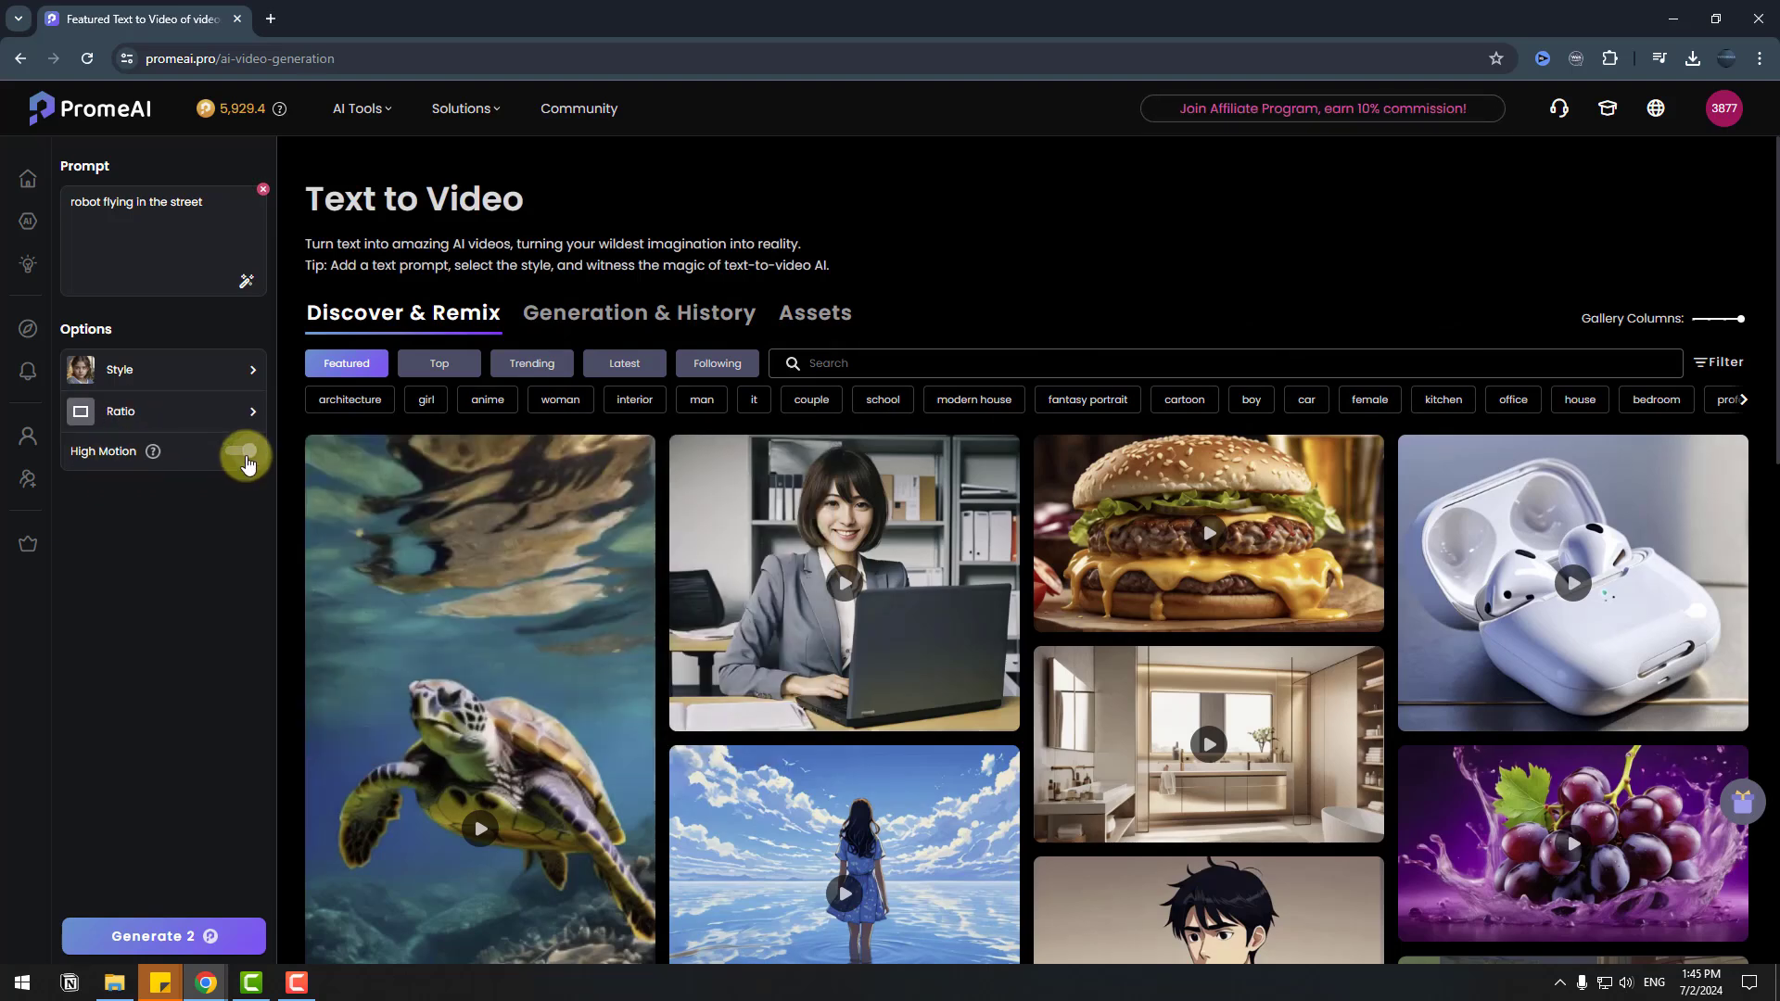
{"action": "left_click", "coordinate": [182, 938]}
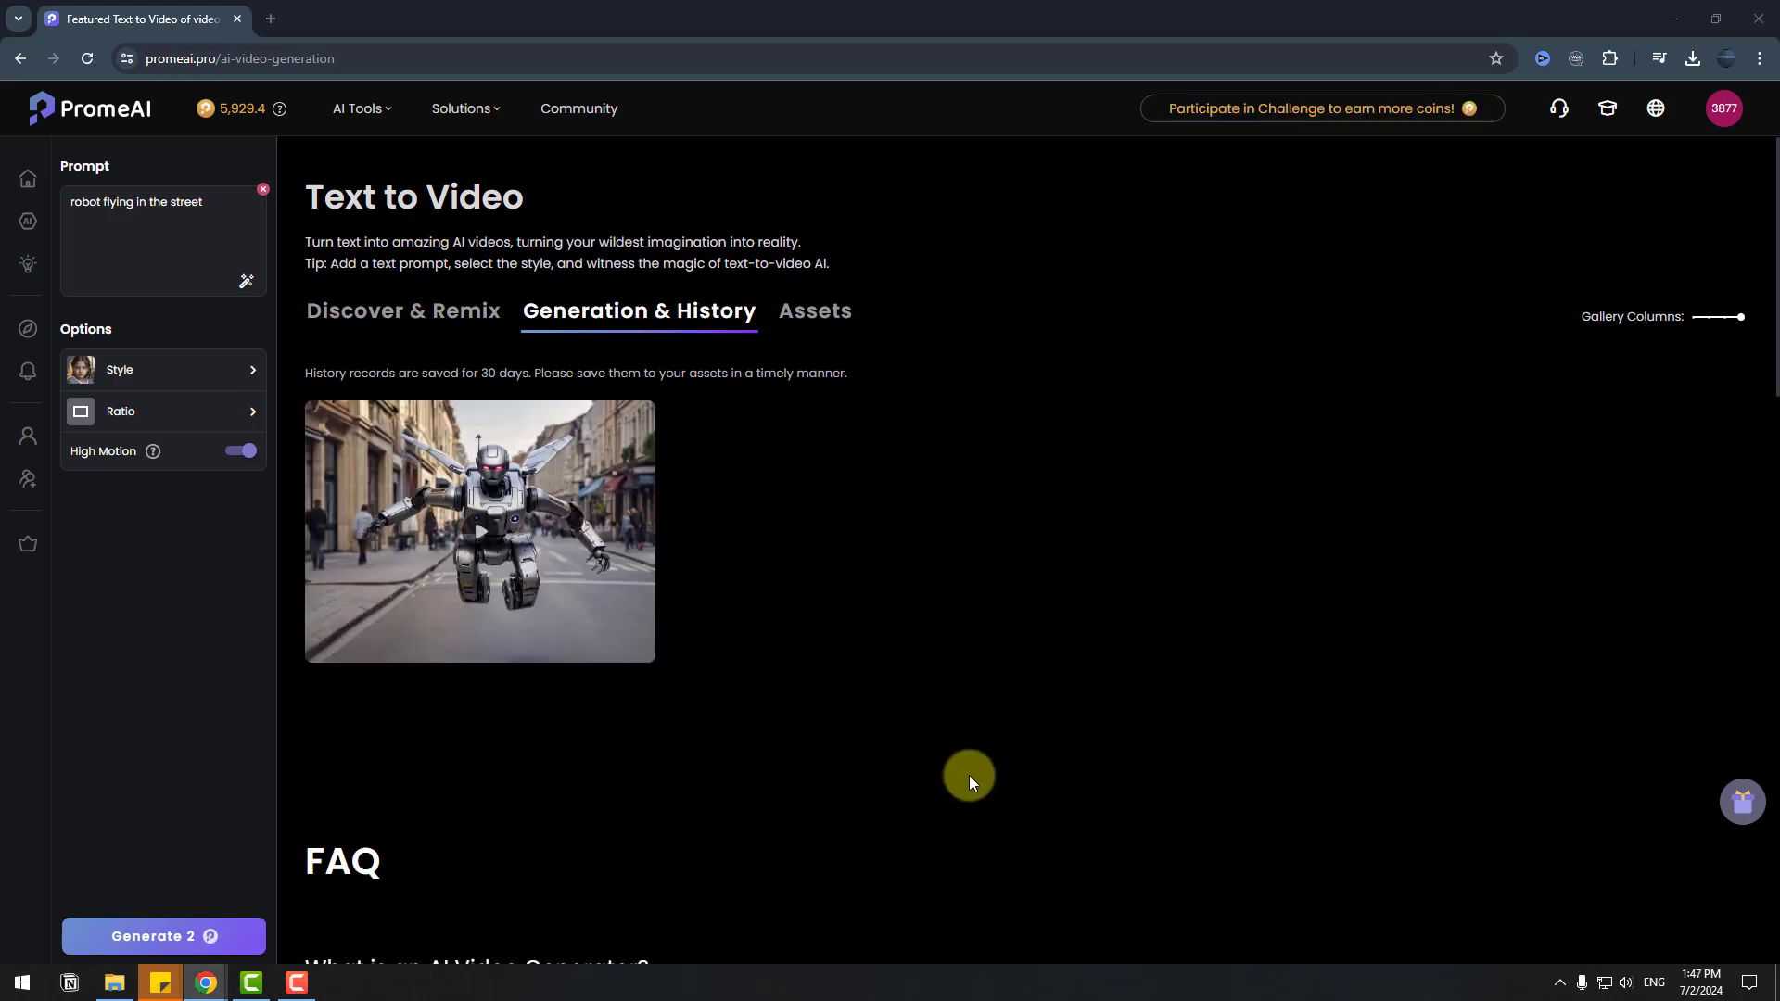
{"action": "left_click", "coordinate": [516, 526]}
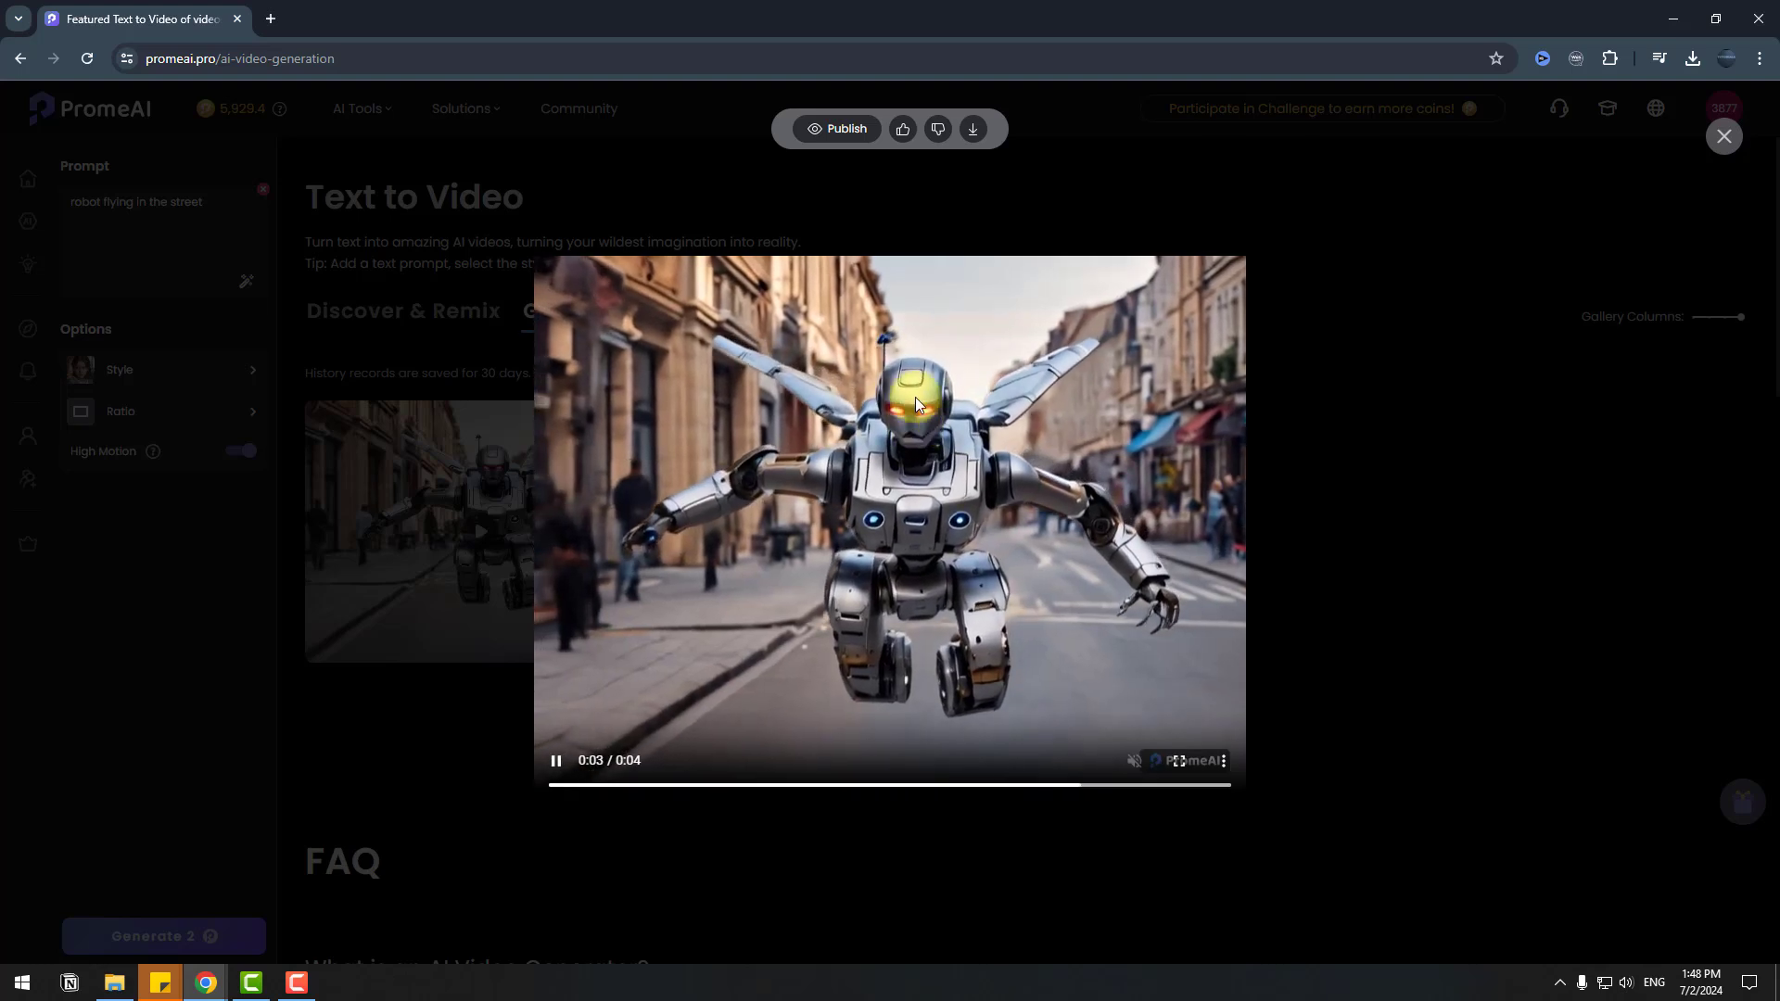
{"action": "key", "text": "Escape"}
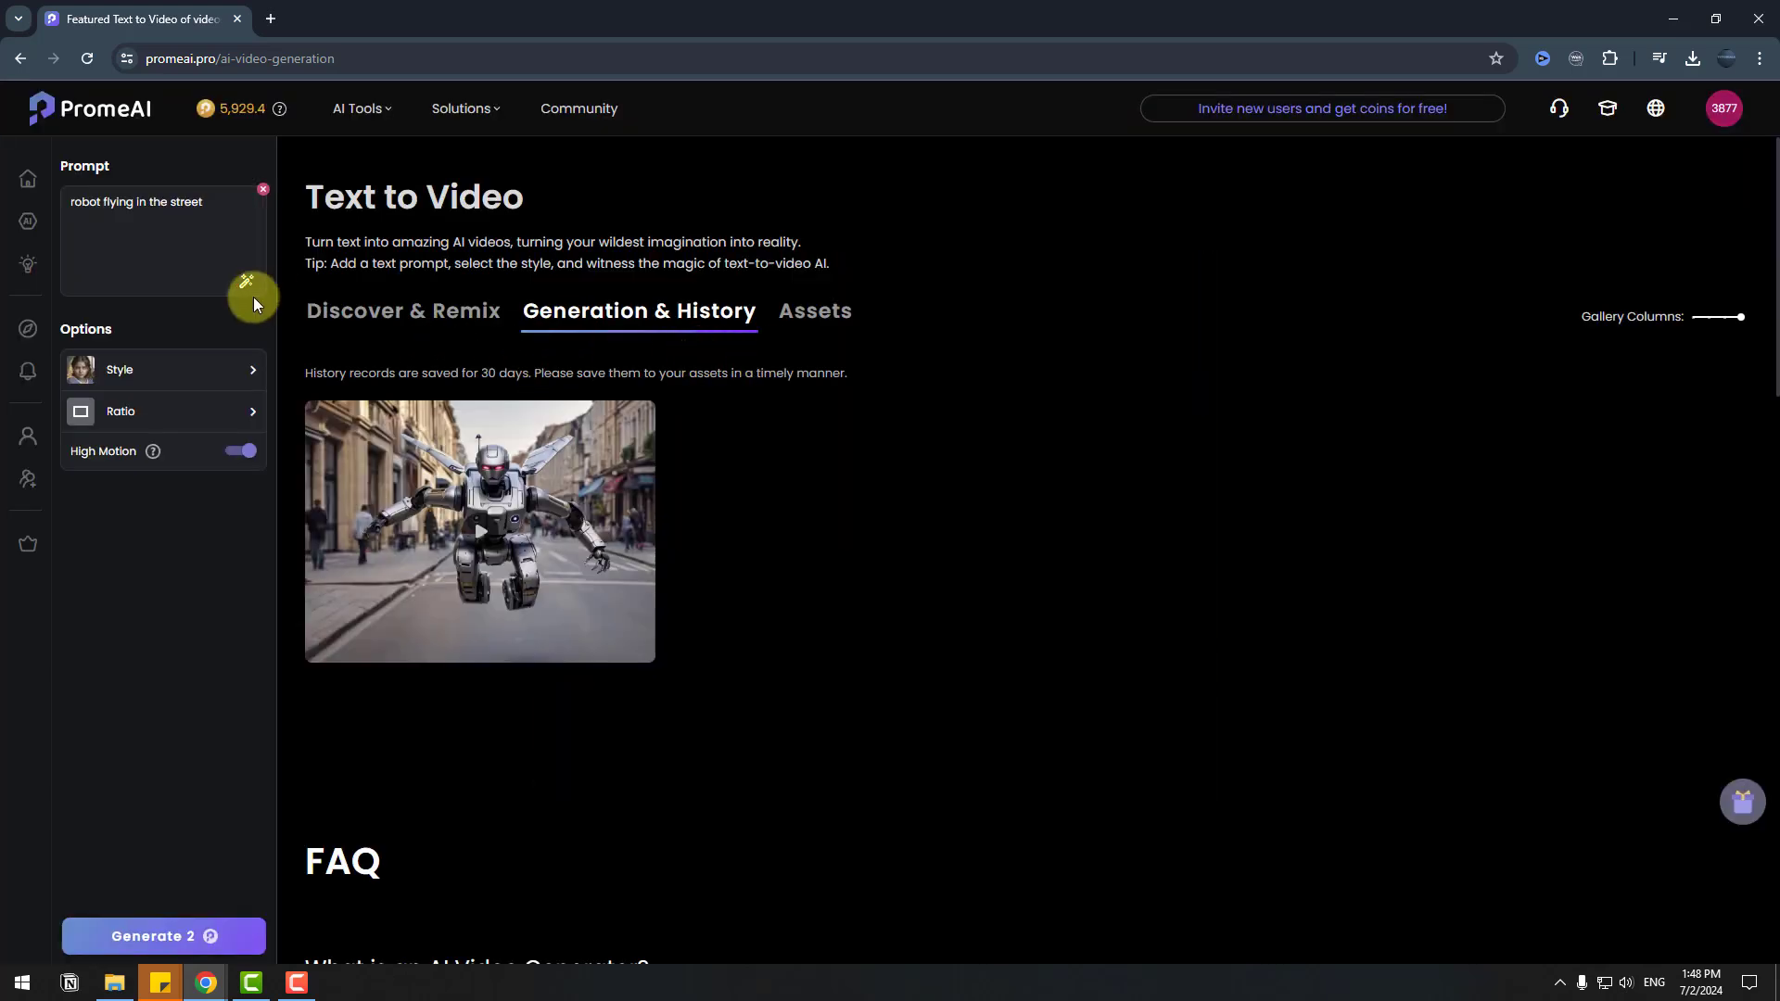
- Replace the robot prompt with text starting "a working mouse on a comp"
{"action": "type", "text": "working mouse on a comp"}
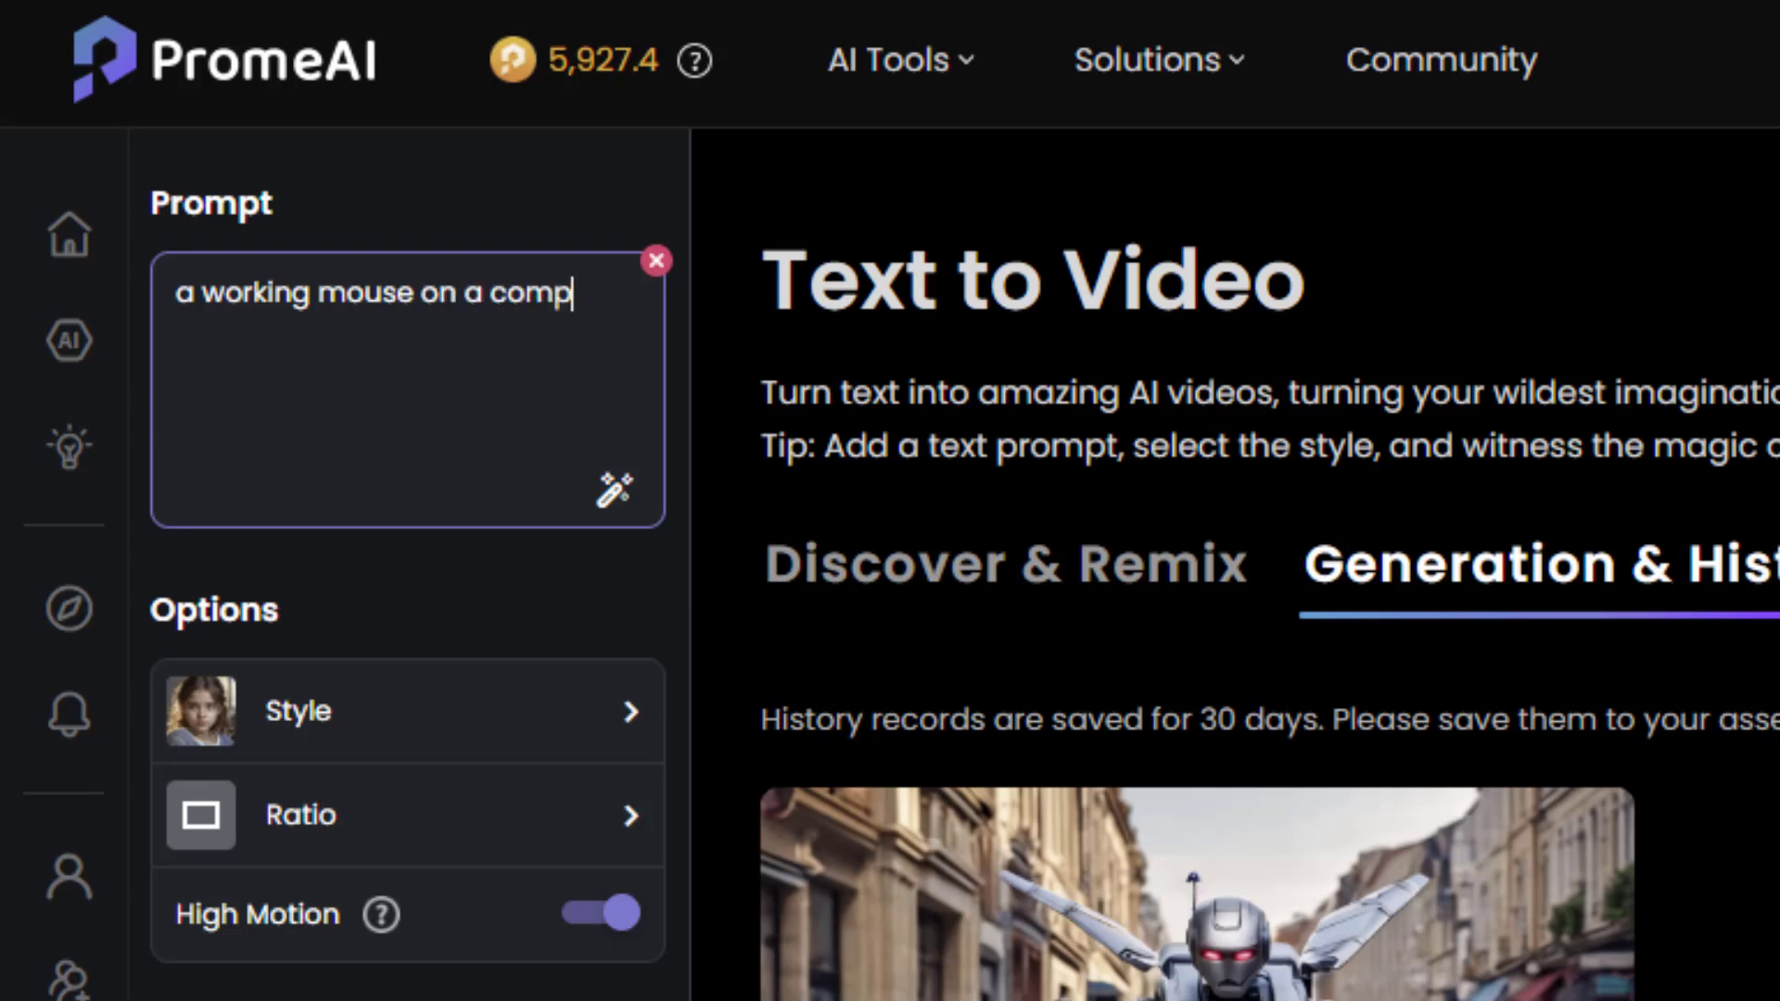